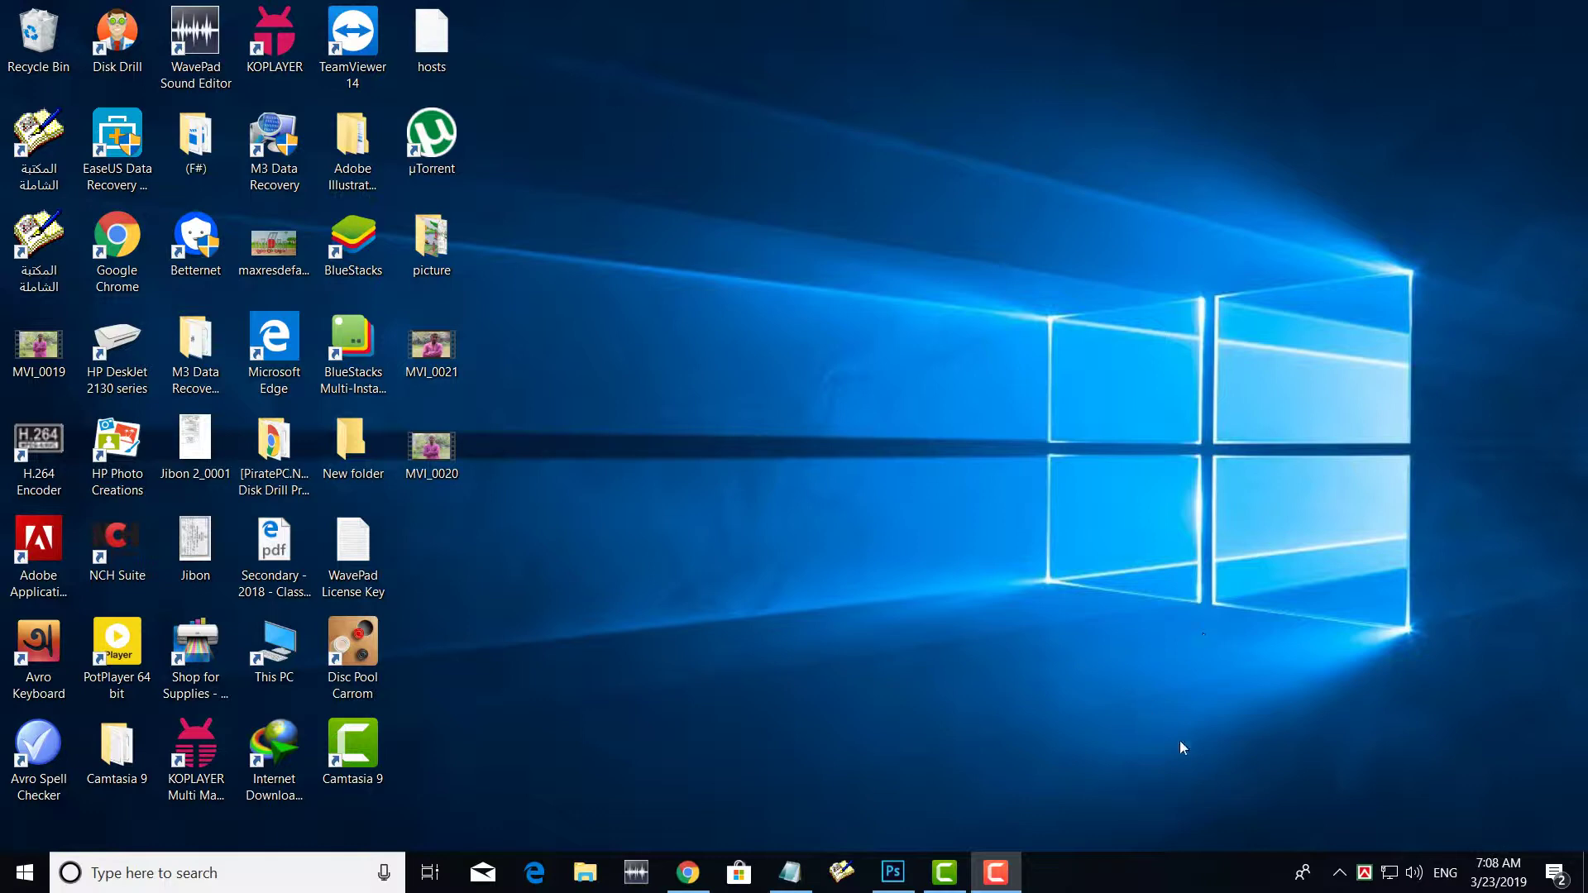
Restore the Photoshop window with the red car composition on Untitled-1.
left_click(893, 871)
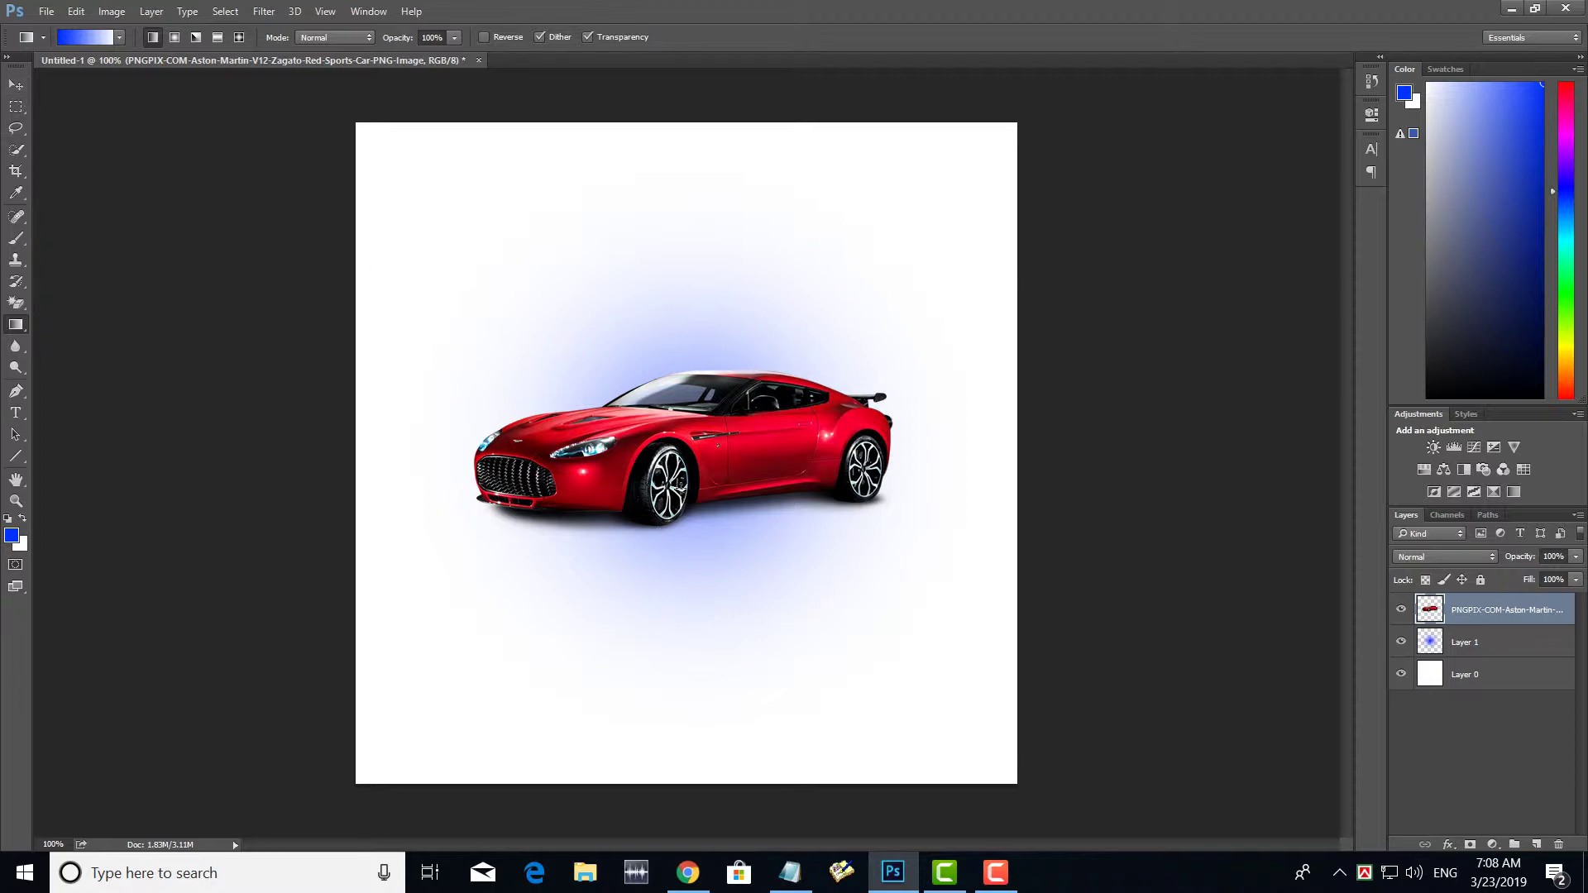
Duplicate the red car layer and drag the copy straight down below the original.
left_click(17, 89)
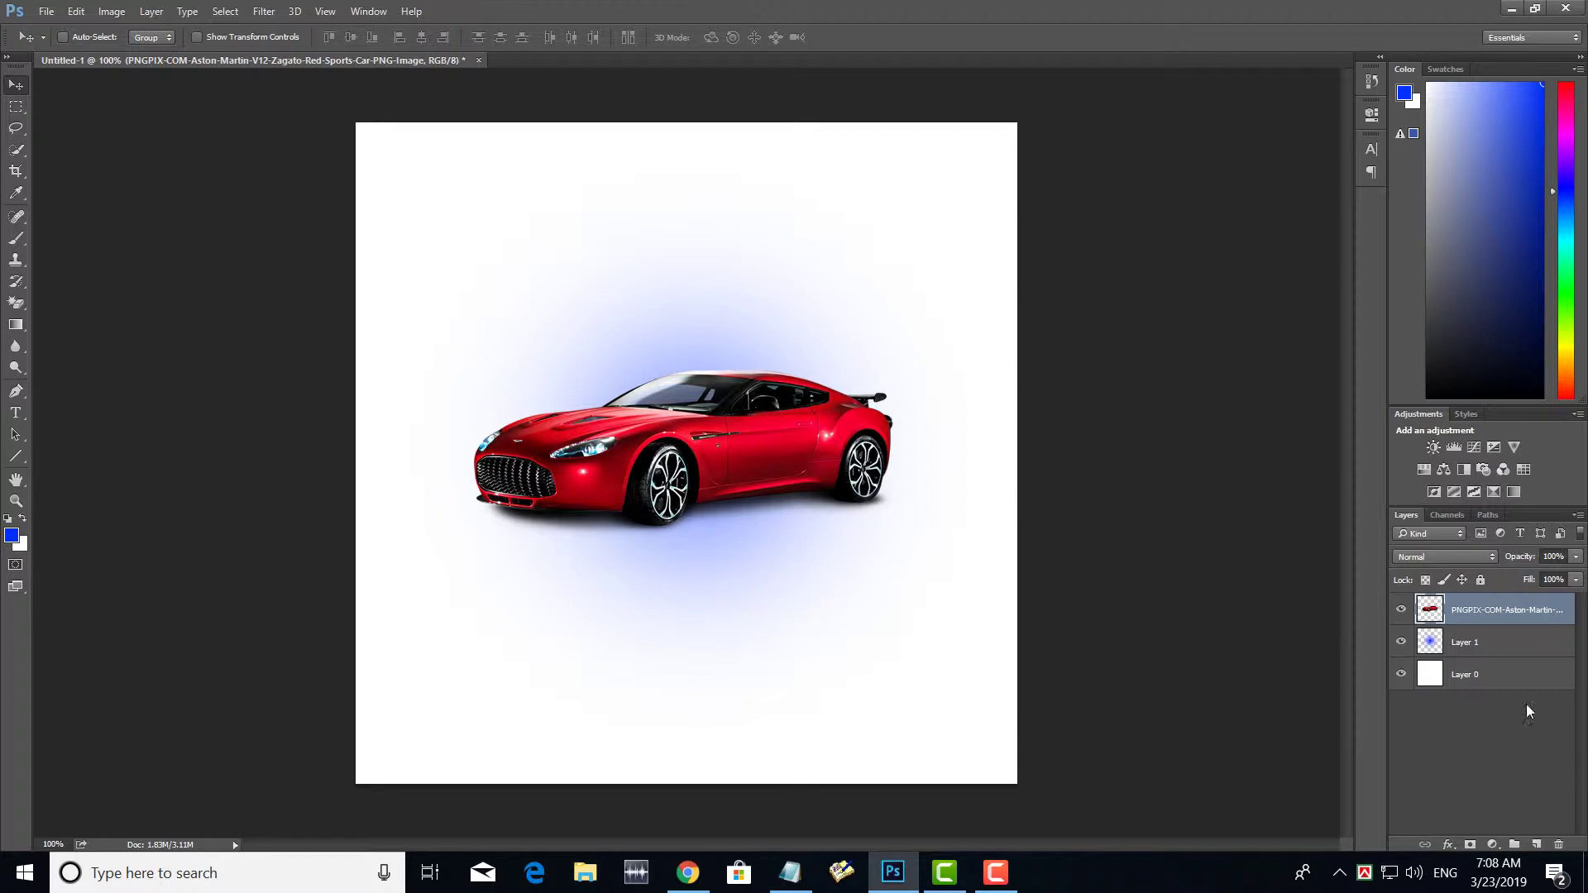
right_click(1490, 612)
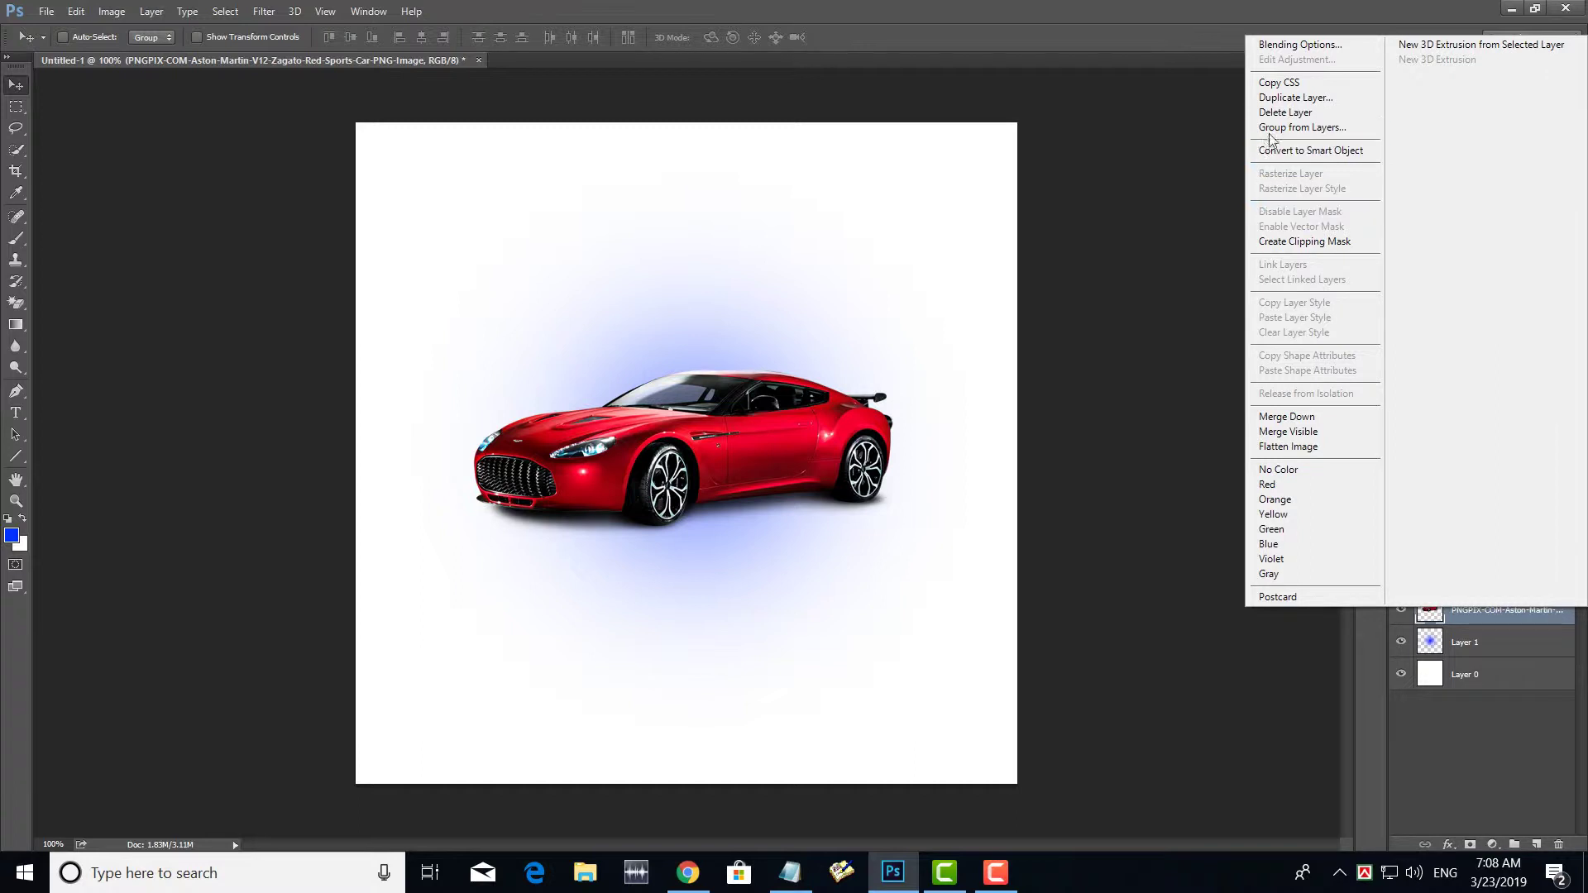
left_click(1277, 103)
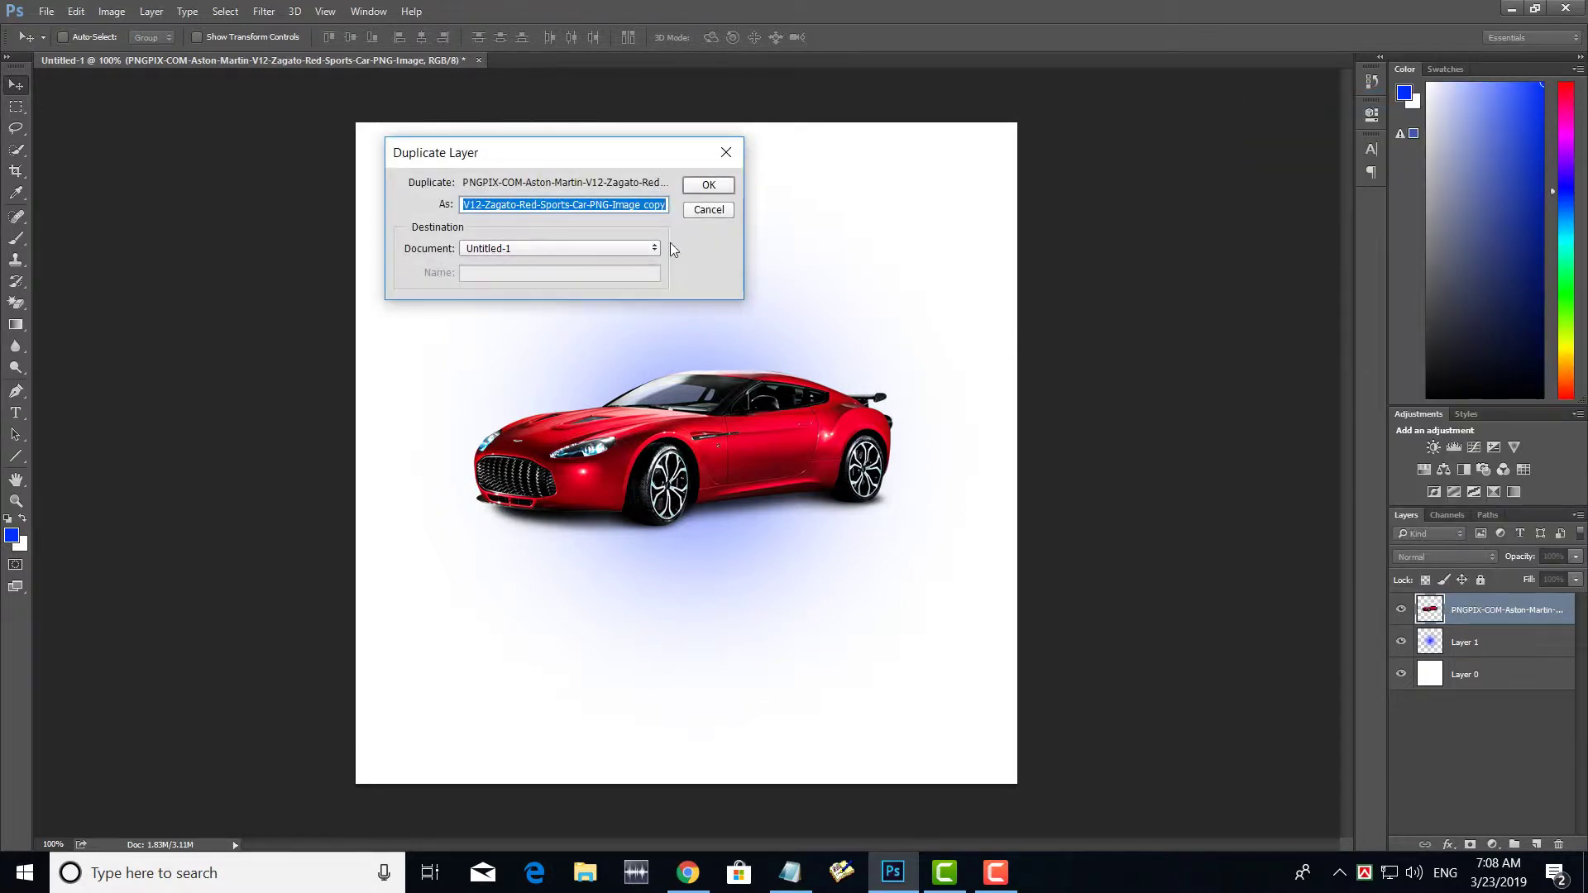
left_click(714, 183)
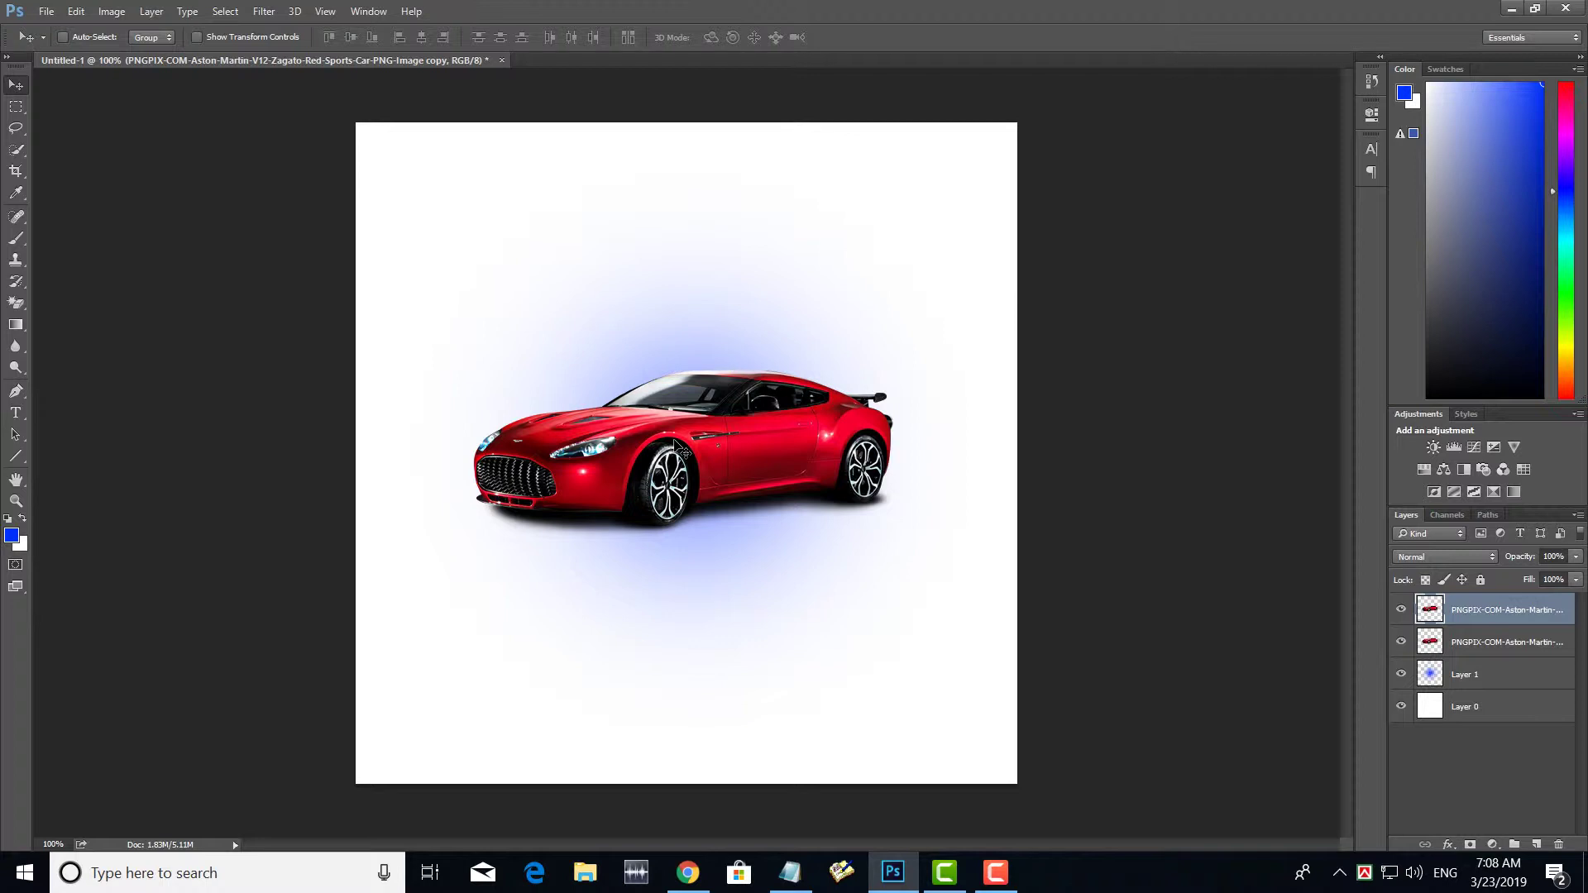
left_click_drag(676, 446, 670, 500)
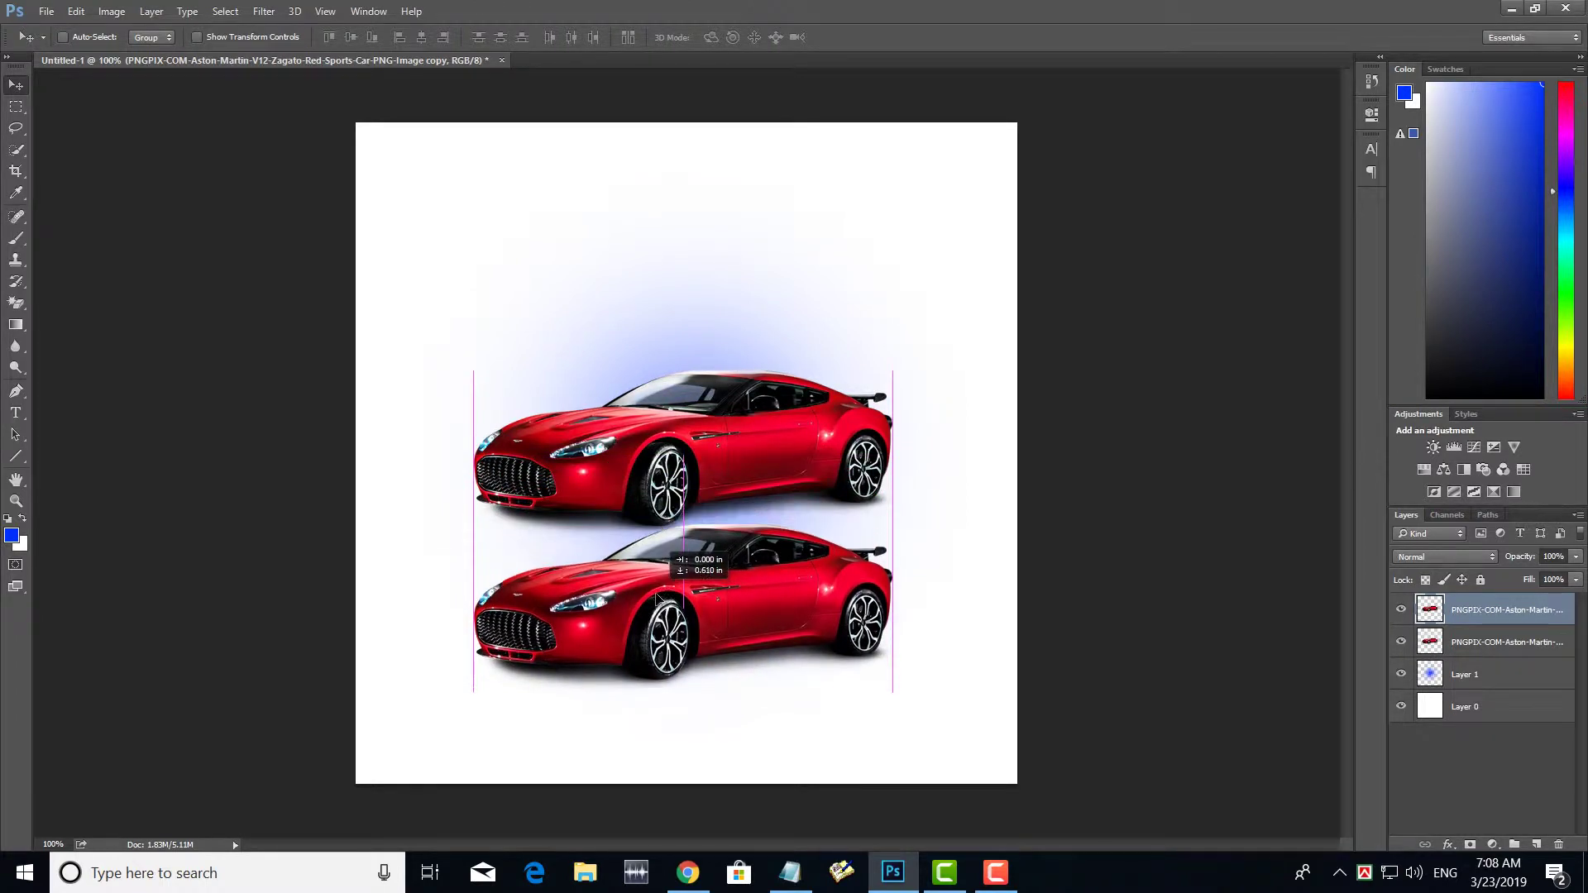
left_click_drag(670, 500, 653, 617)
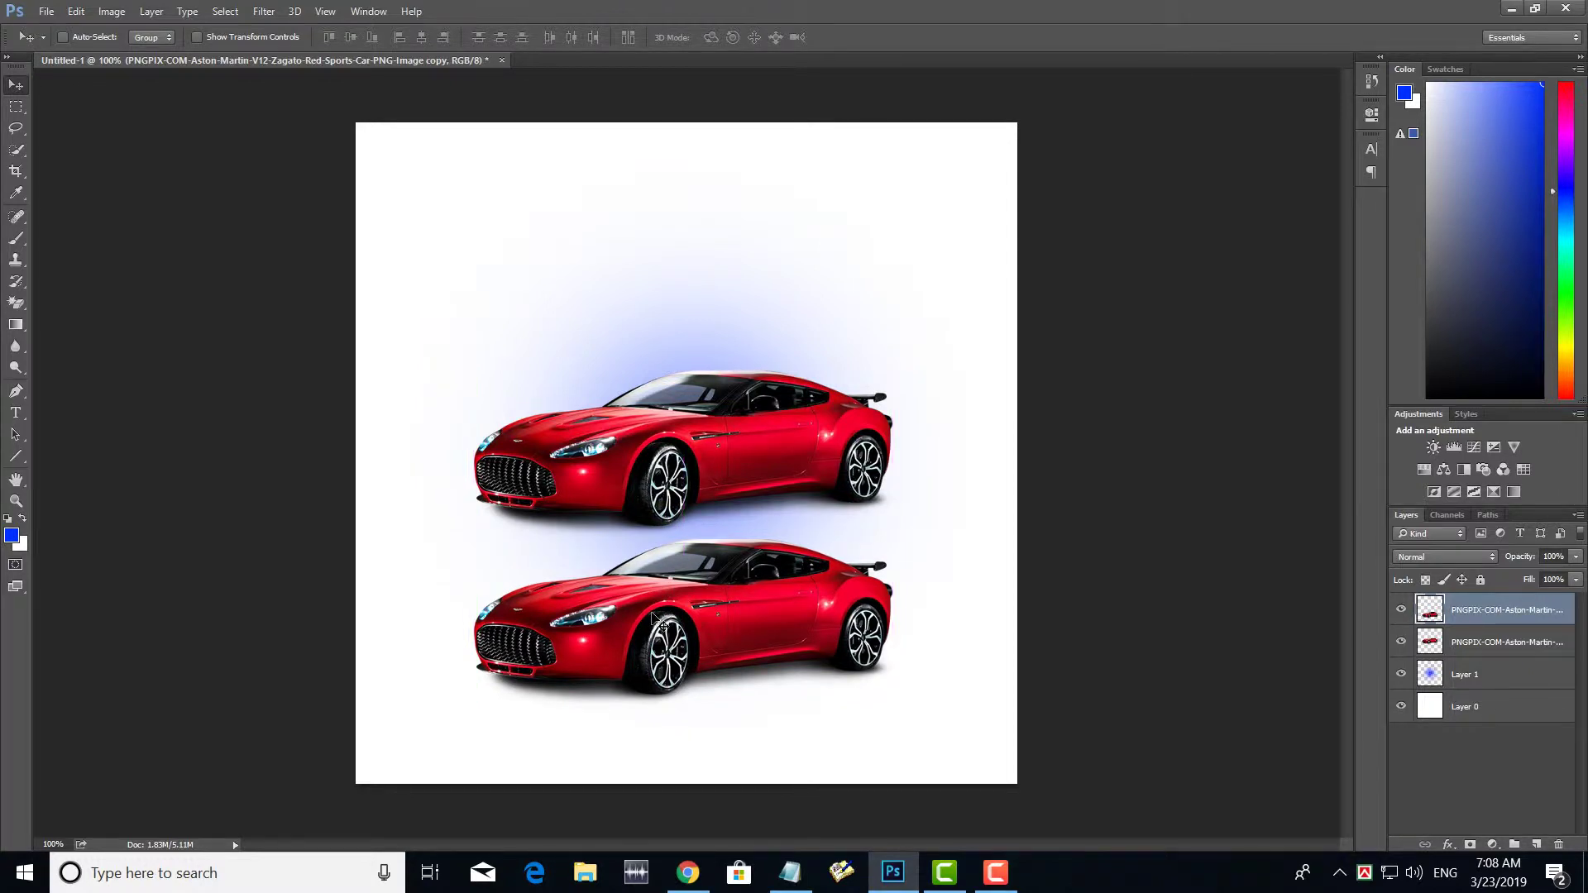
key("ctrl+t")
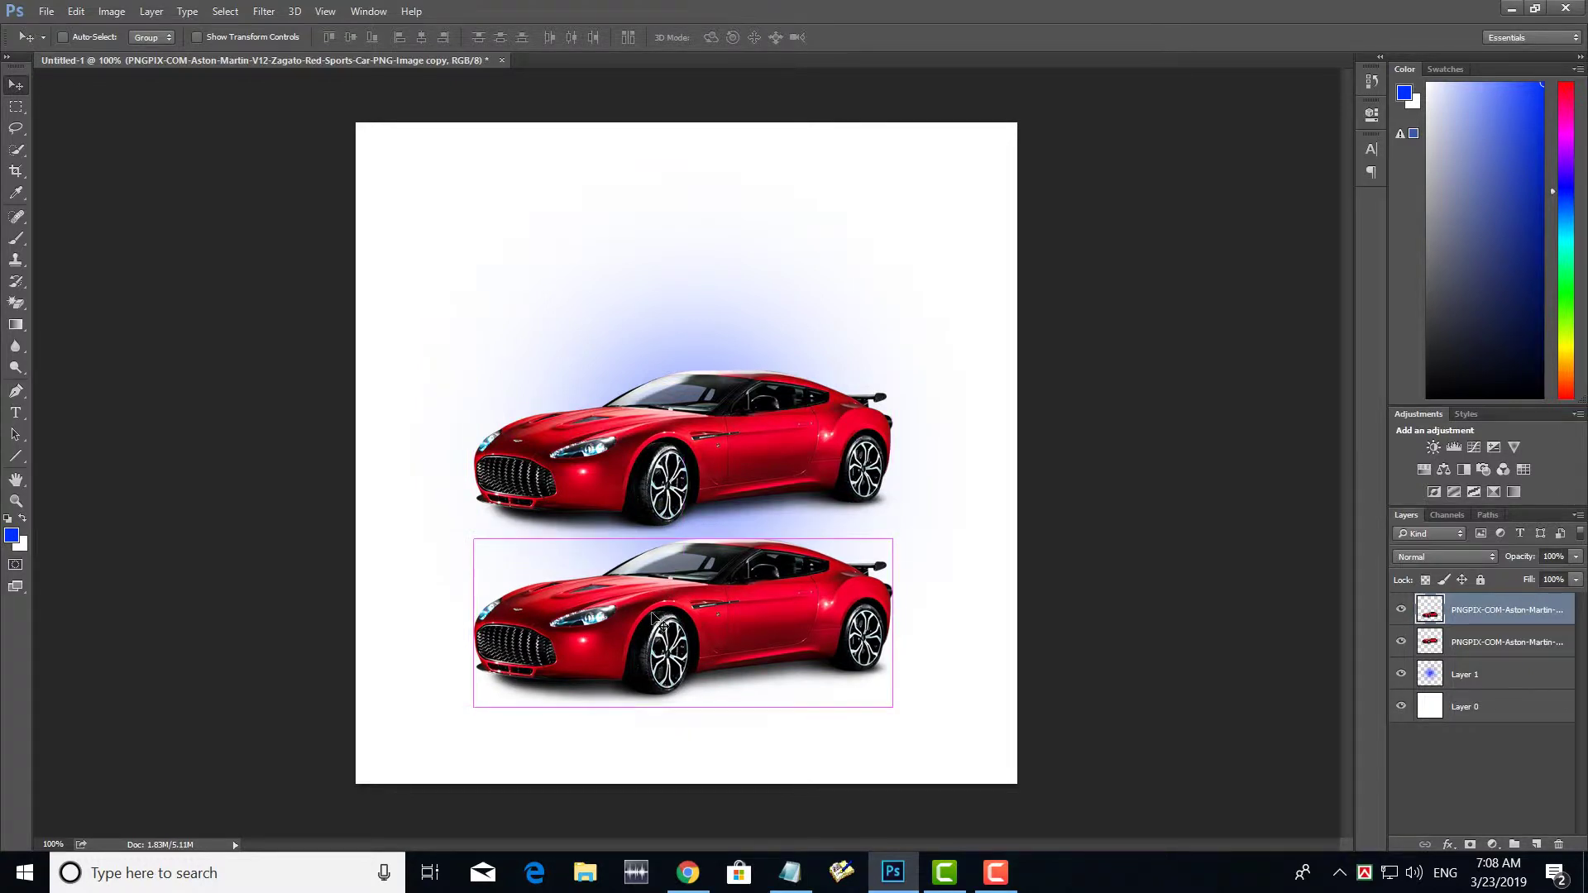
Flip the lower car copy horizontally and rotate it 180°, then commit the transform.
right_click(677, 572)
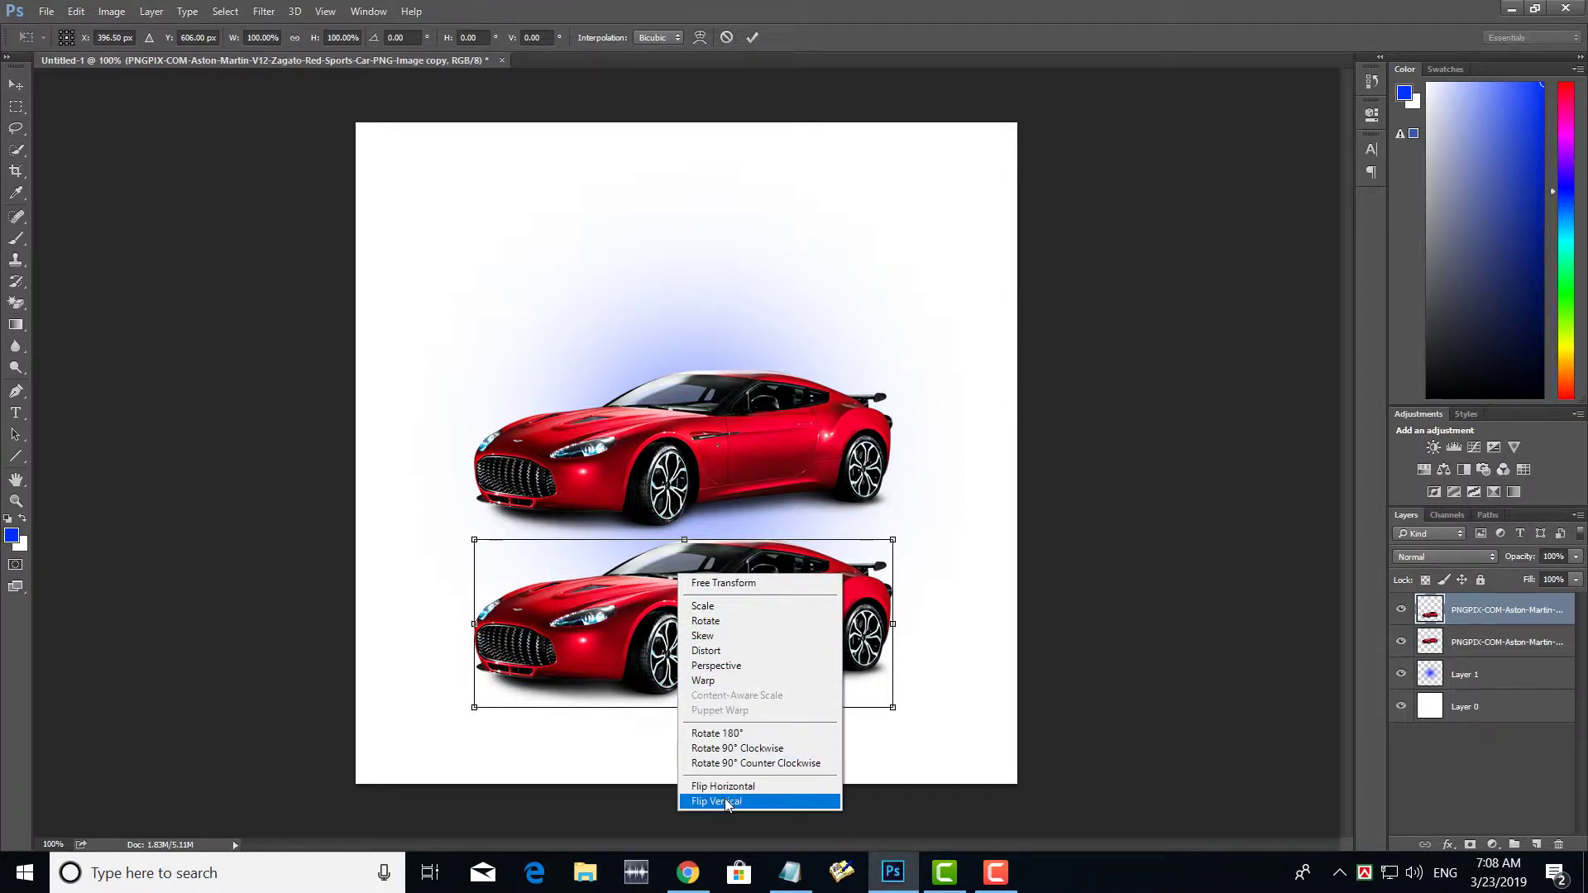
left_click(720, 786)
right_click(691, 602)
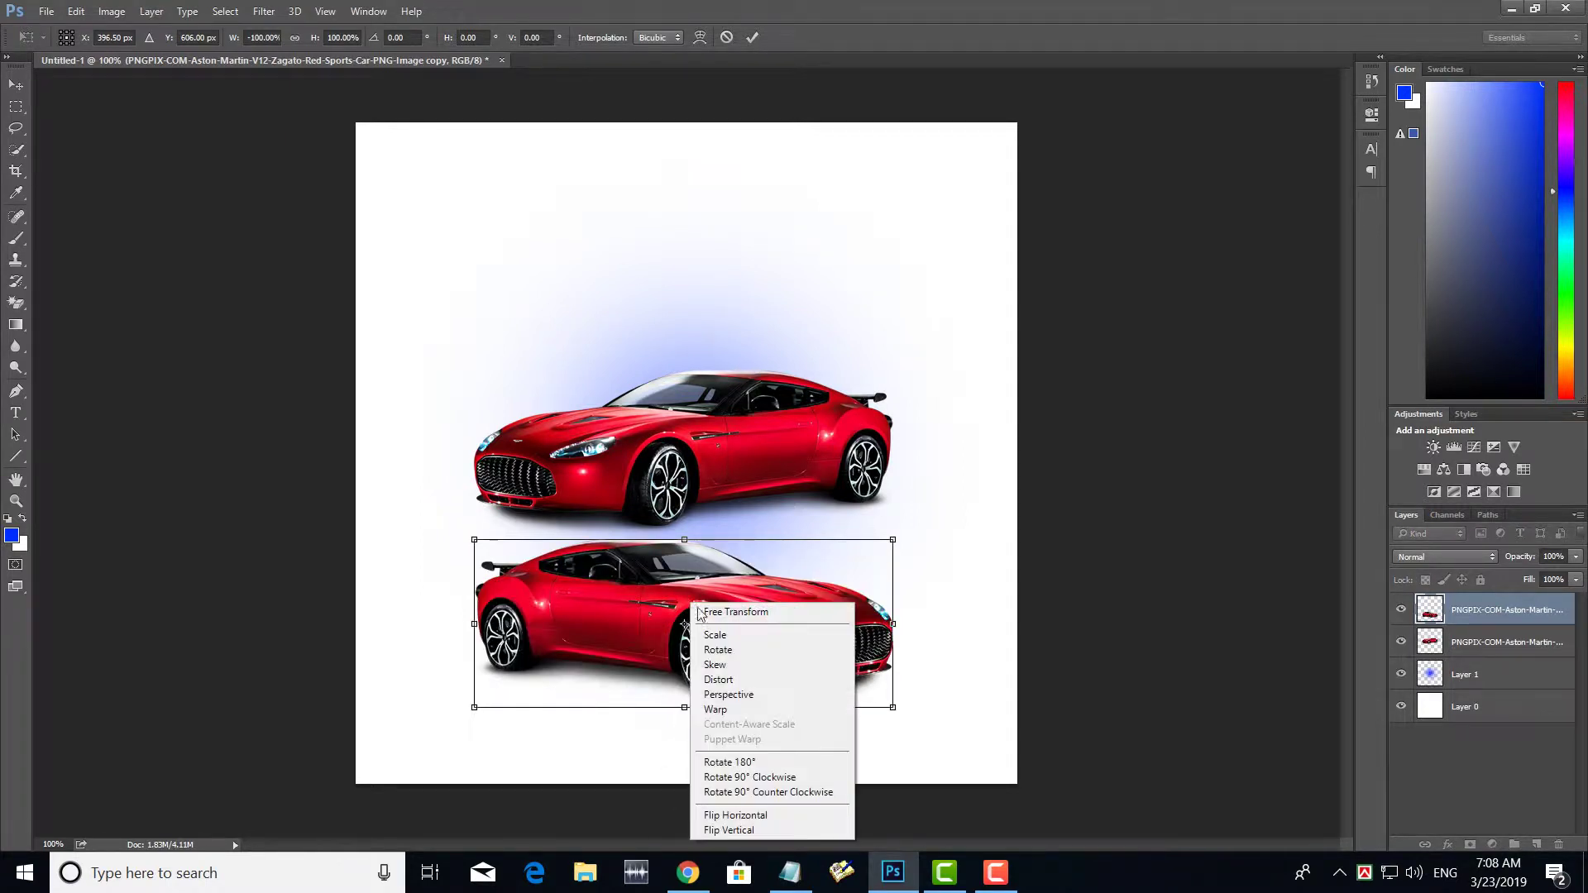
left_click(747, 763)
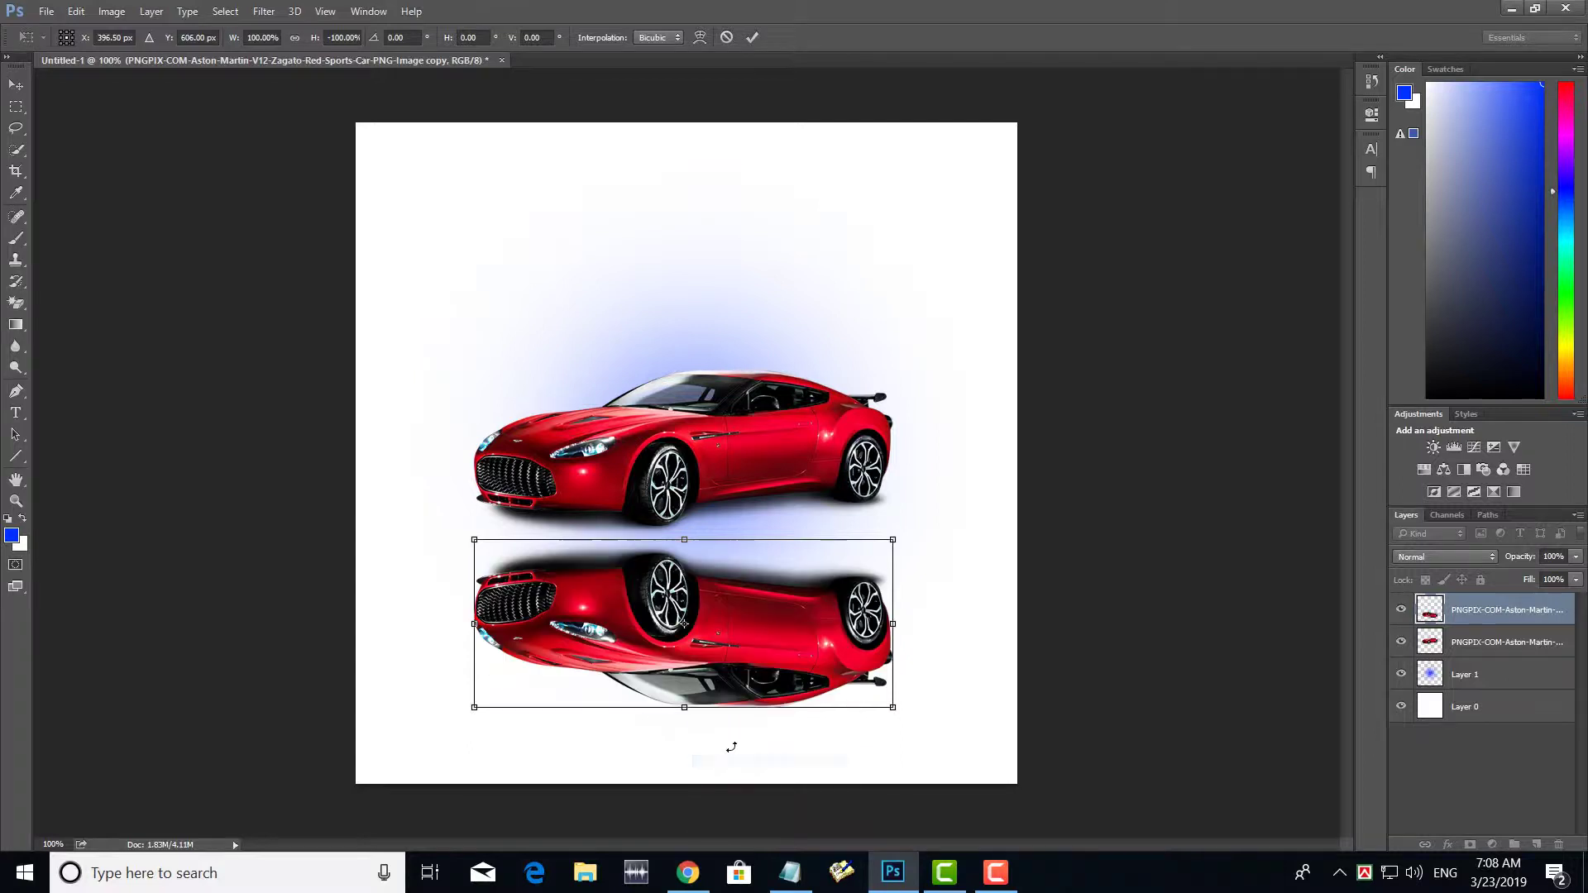
key("Return")
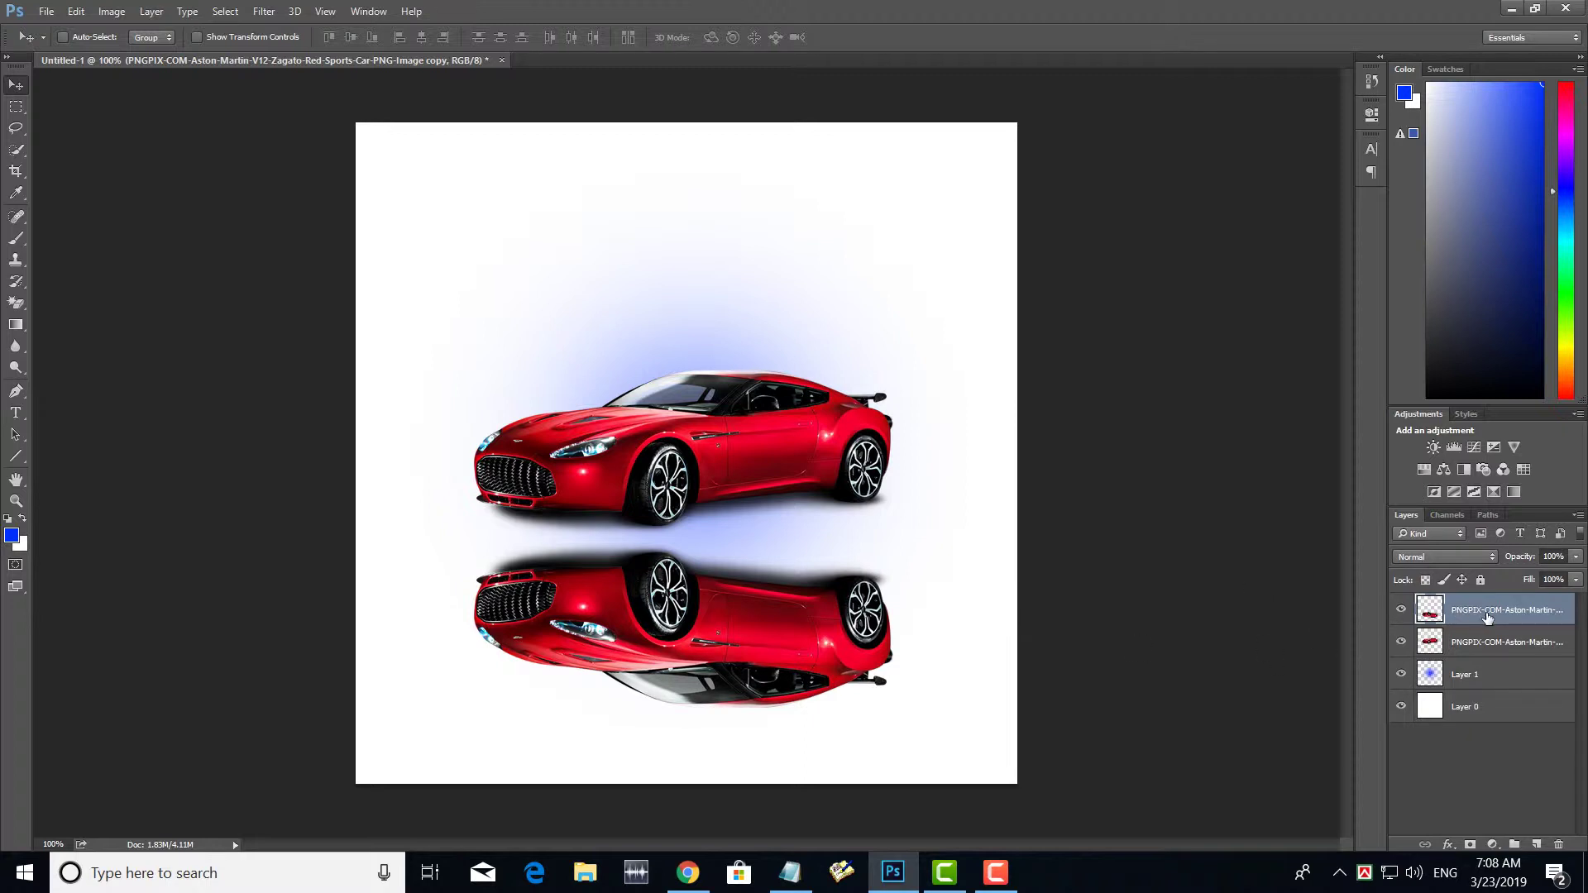
Set the reflection layer's Opacity to 50% and Fill to 50%.
left_click(1554, 557)
type("5")
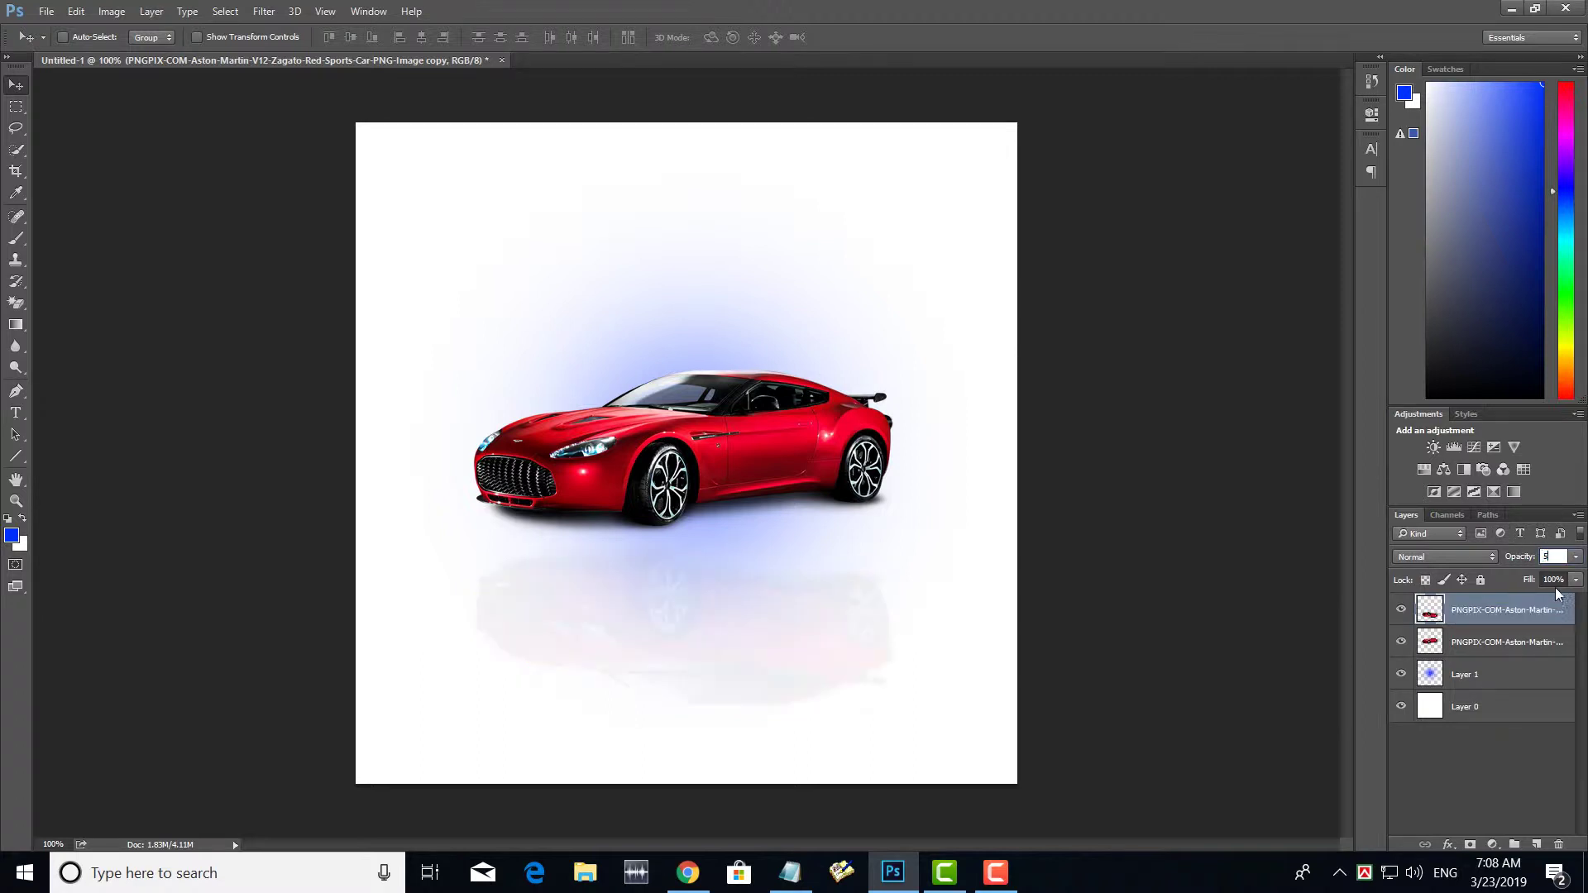
type("0")
key("Return")
left_click(1554, 579)
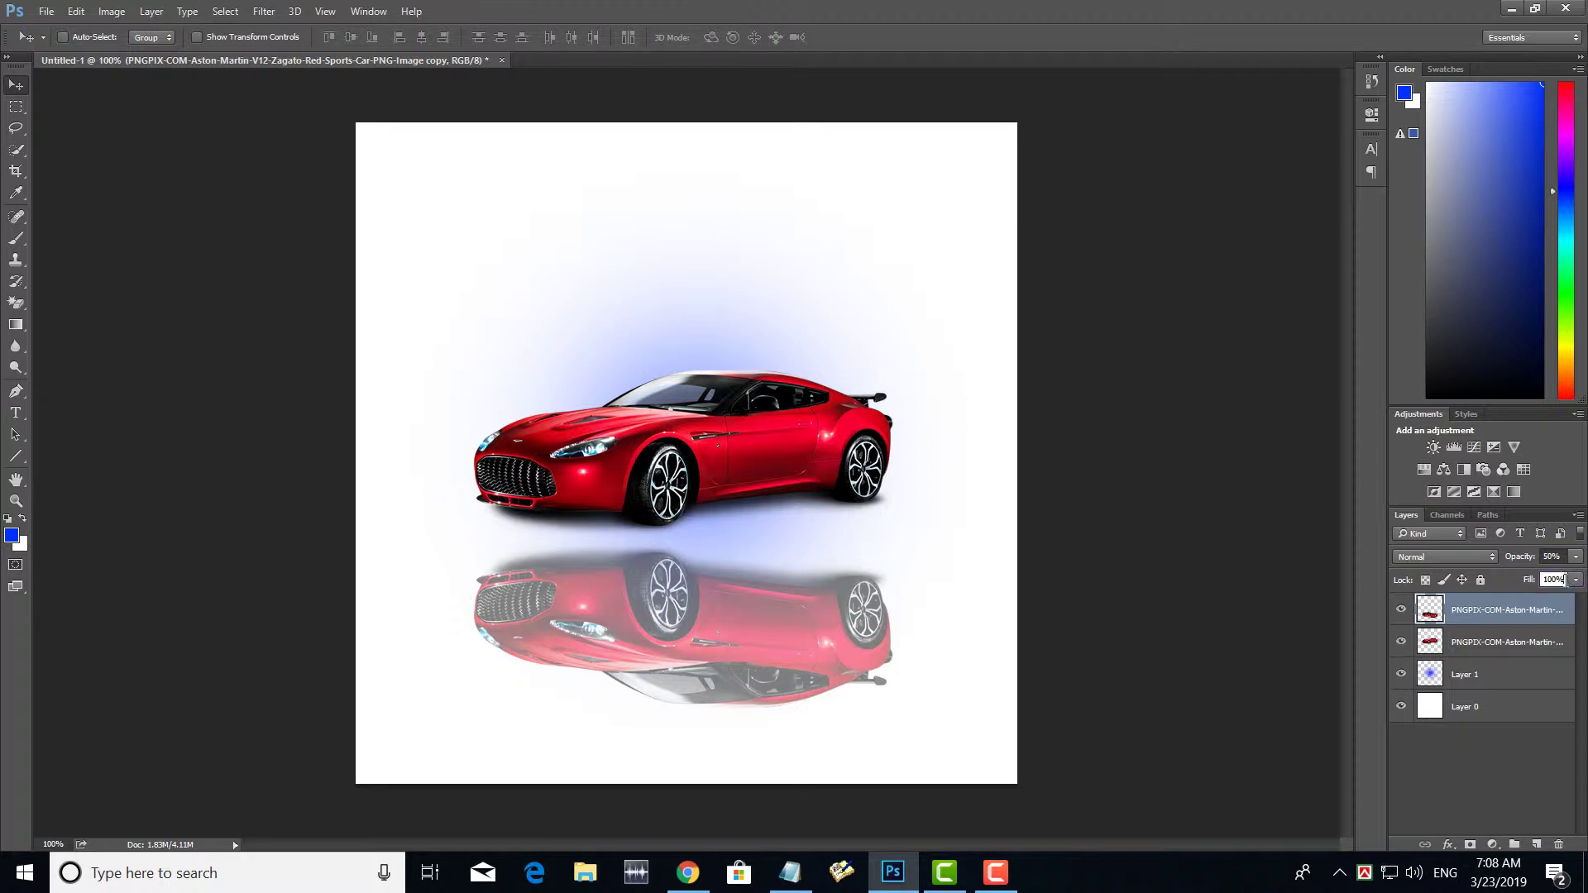
type("50")
key("Return")
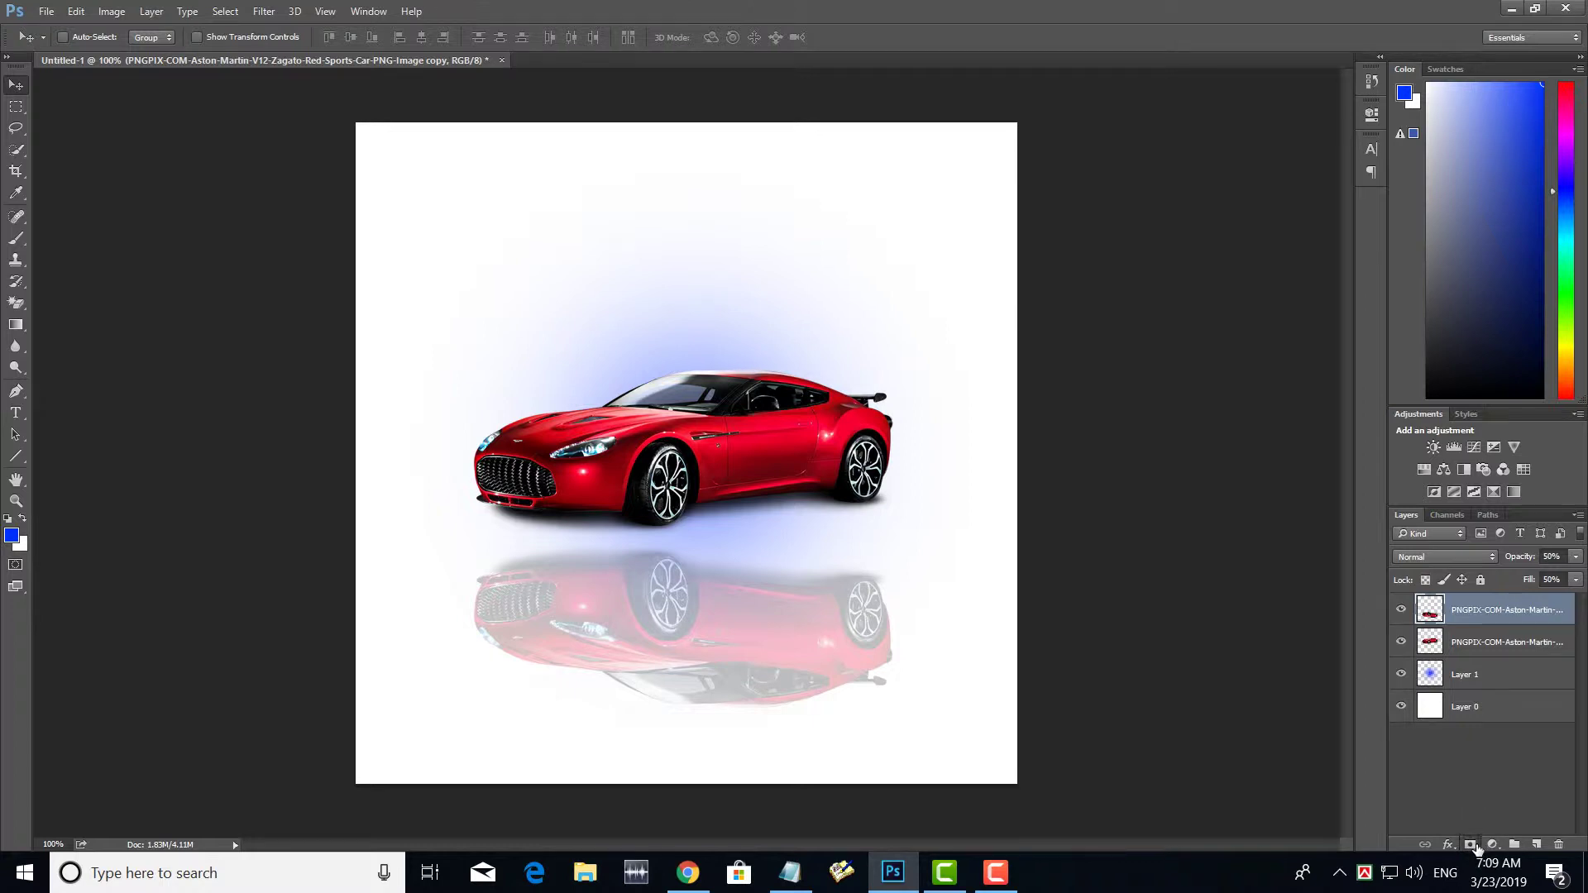
Add a white layer mask to the reflection layer and select the mask thumbnail.
left_click(1471, 844)
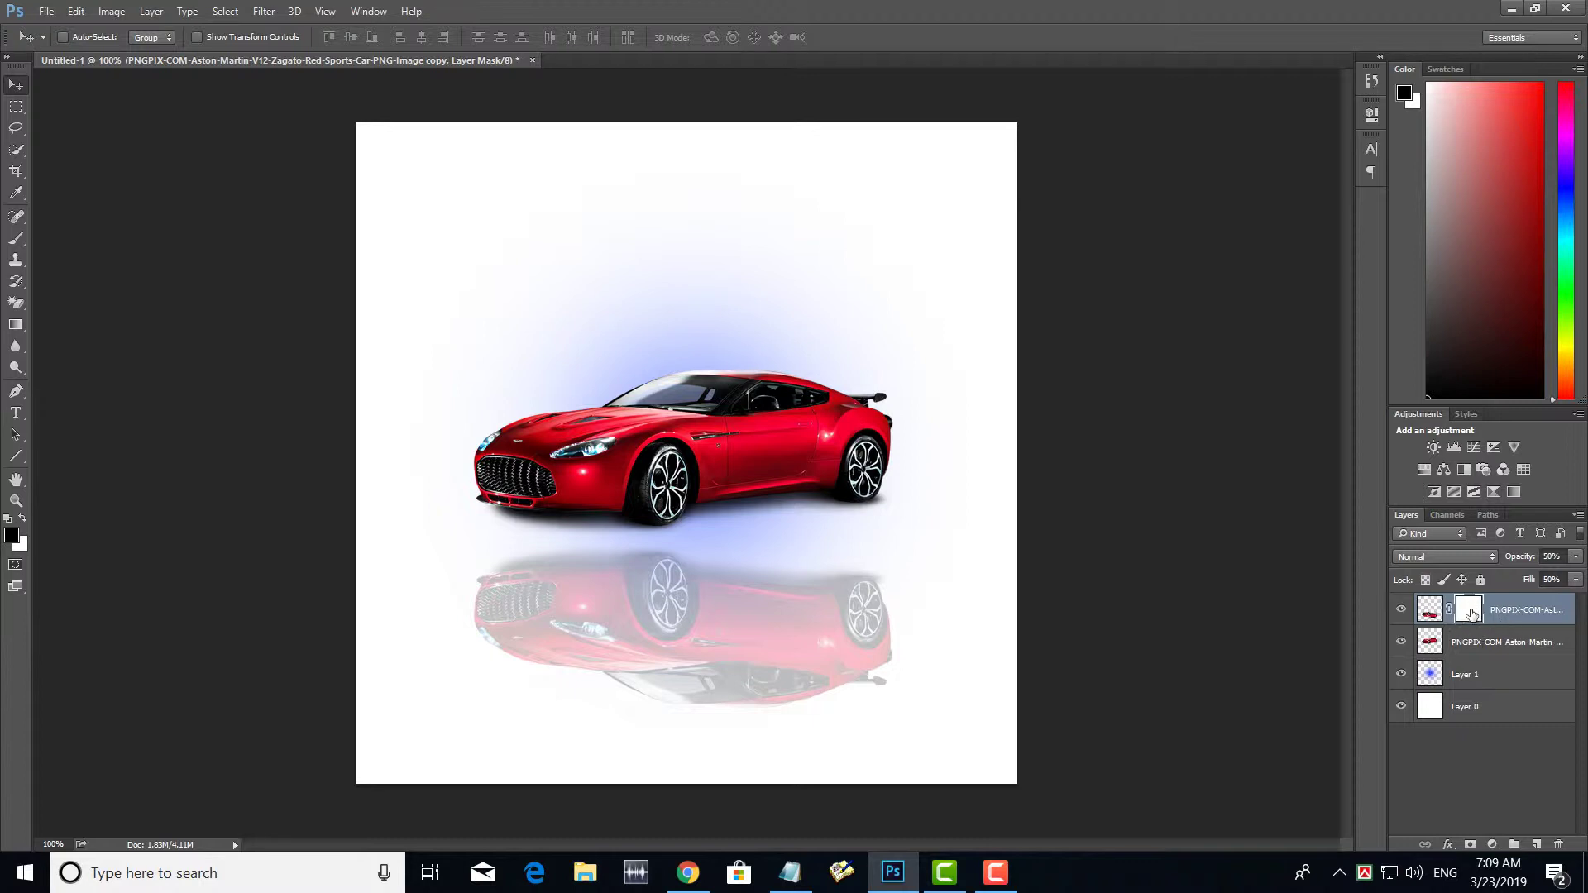
left_click(1487, 645)
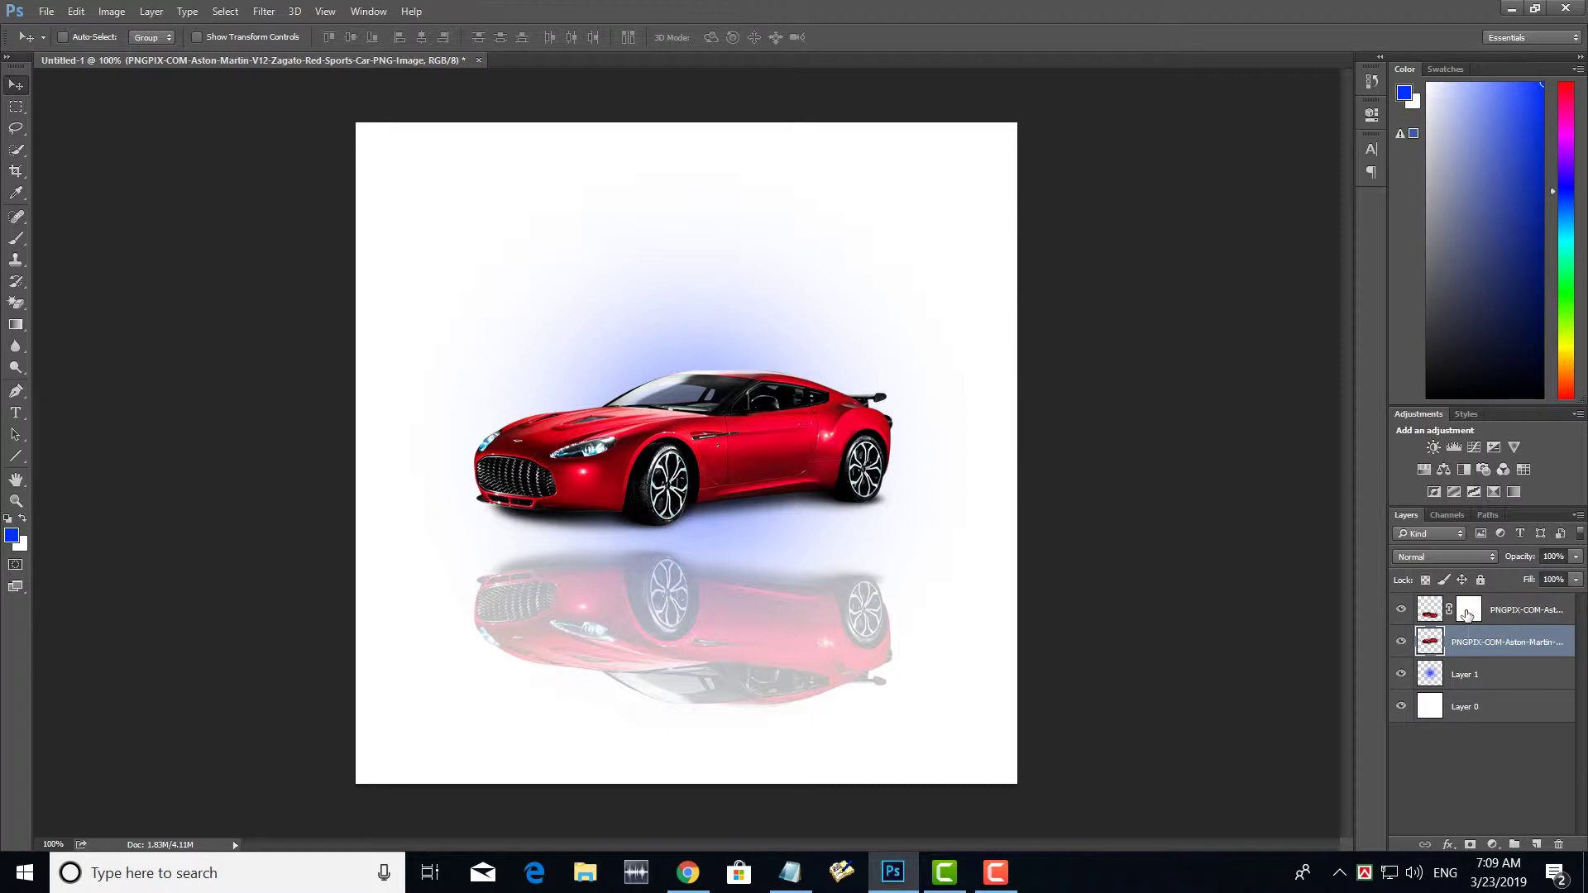
left_click(1467, 613)
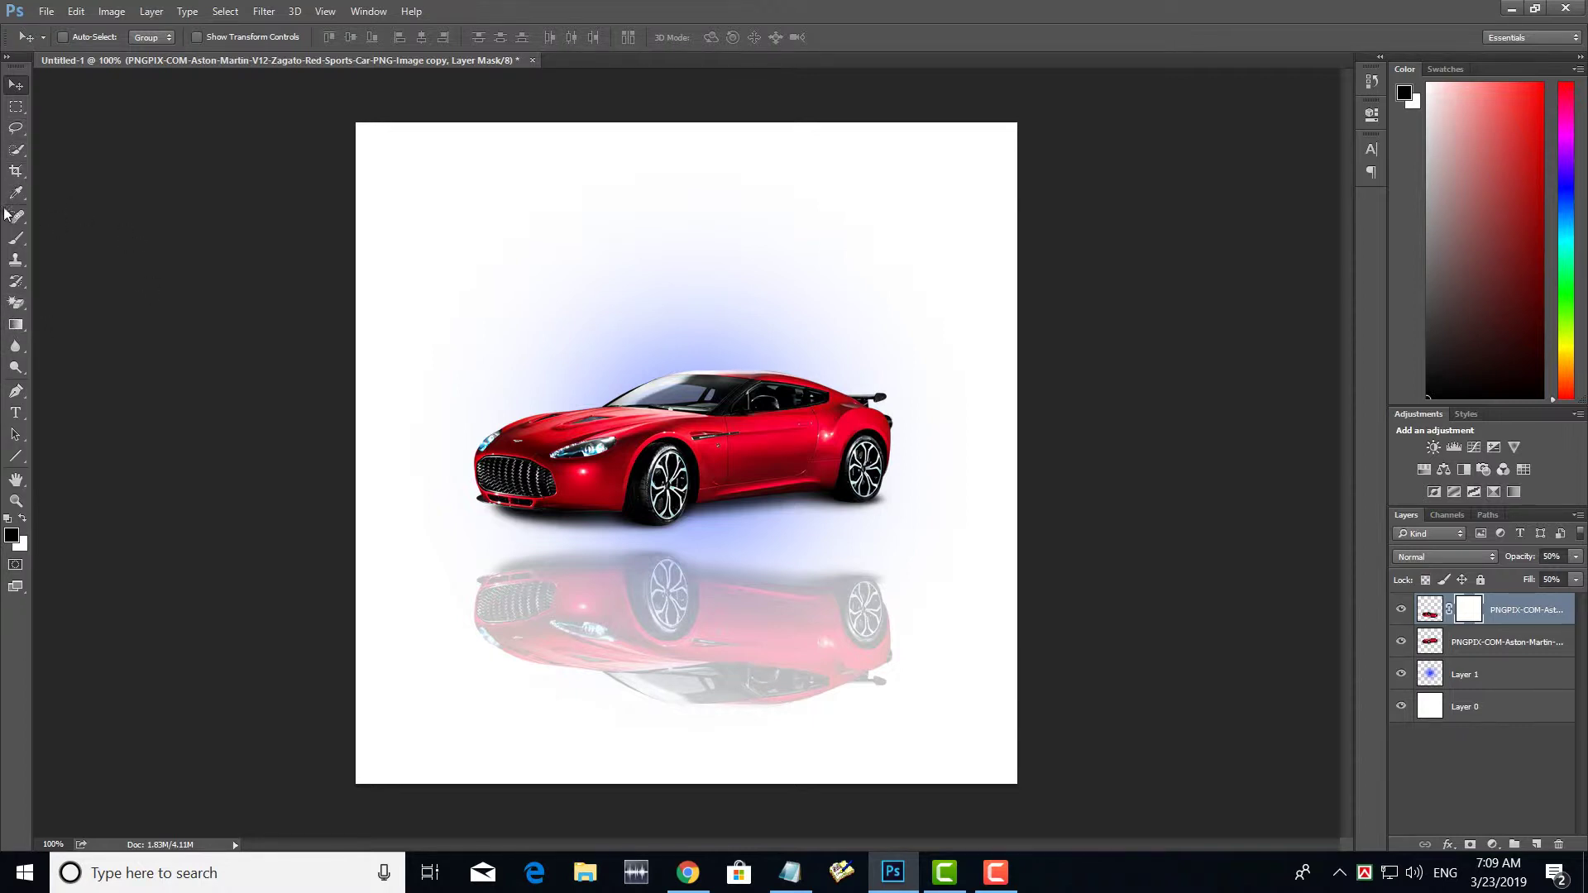
Drag upward Gradient tool fades on the reflection's mask from below the reflection.
left_click(14, 333)
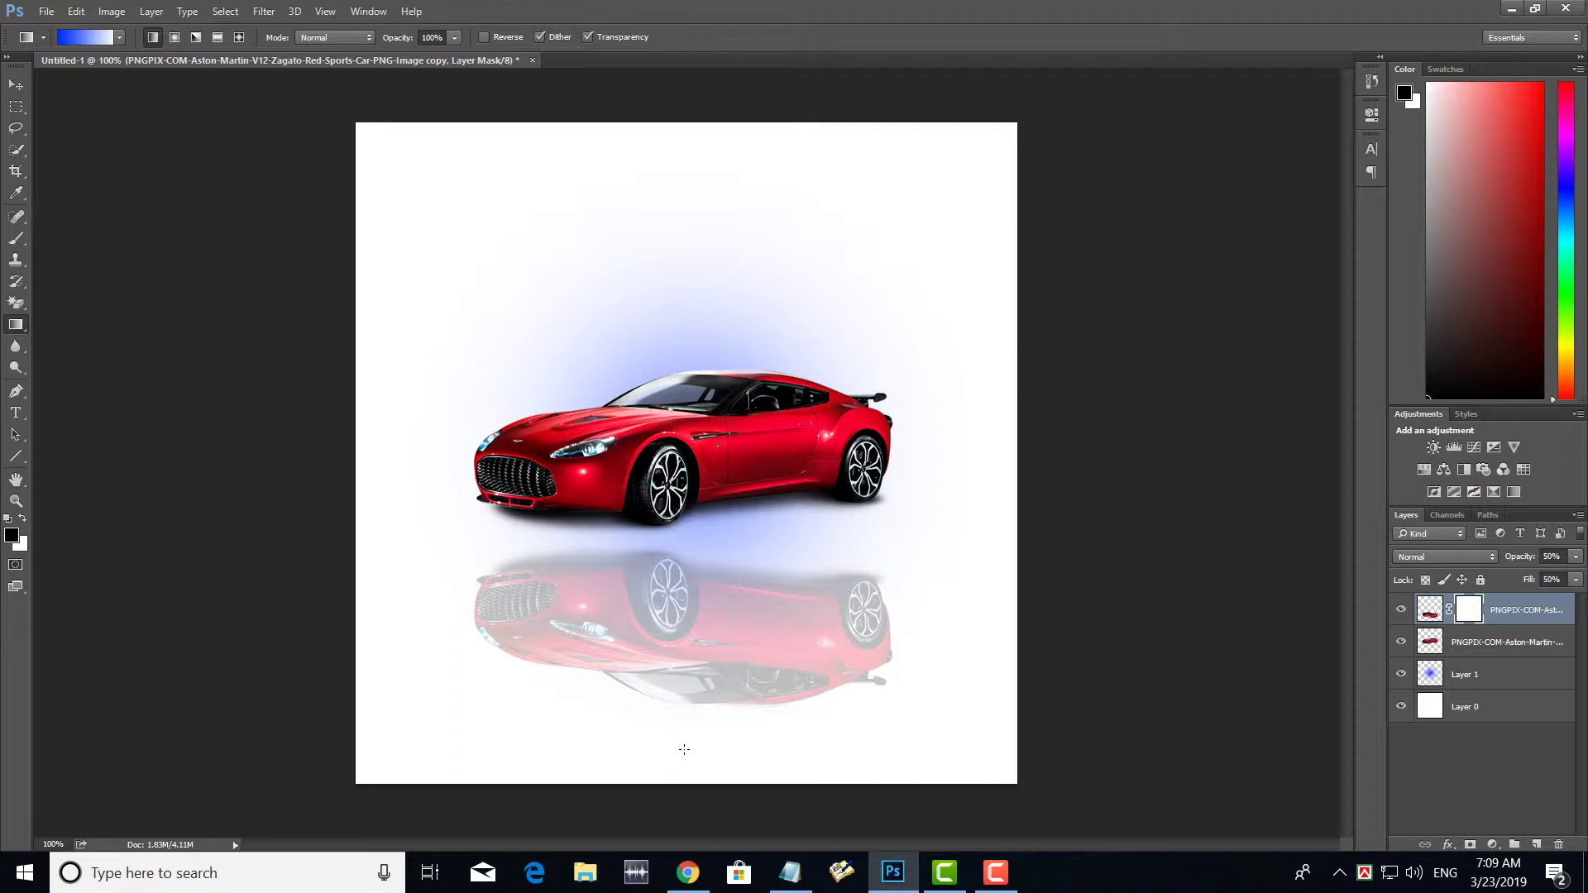
left_click_drag(684, 750, 699, 621)
left_click_drag(704, 553, 704, 530)
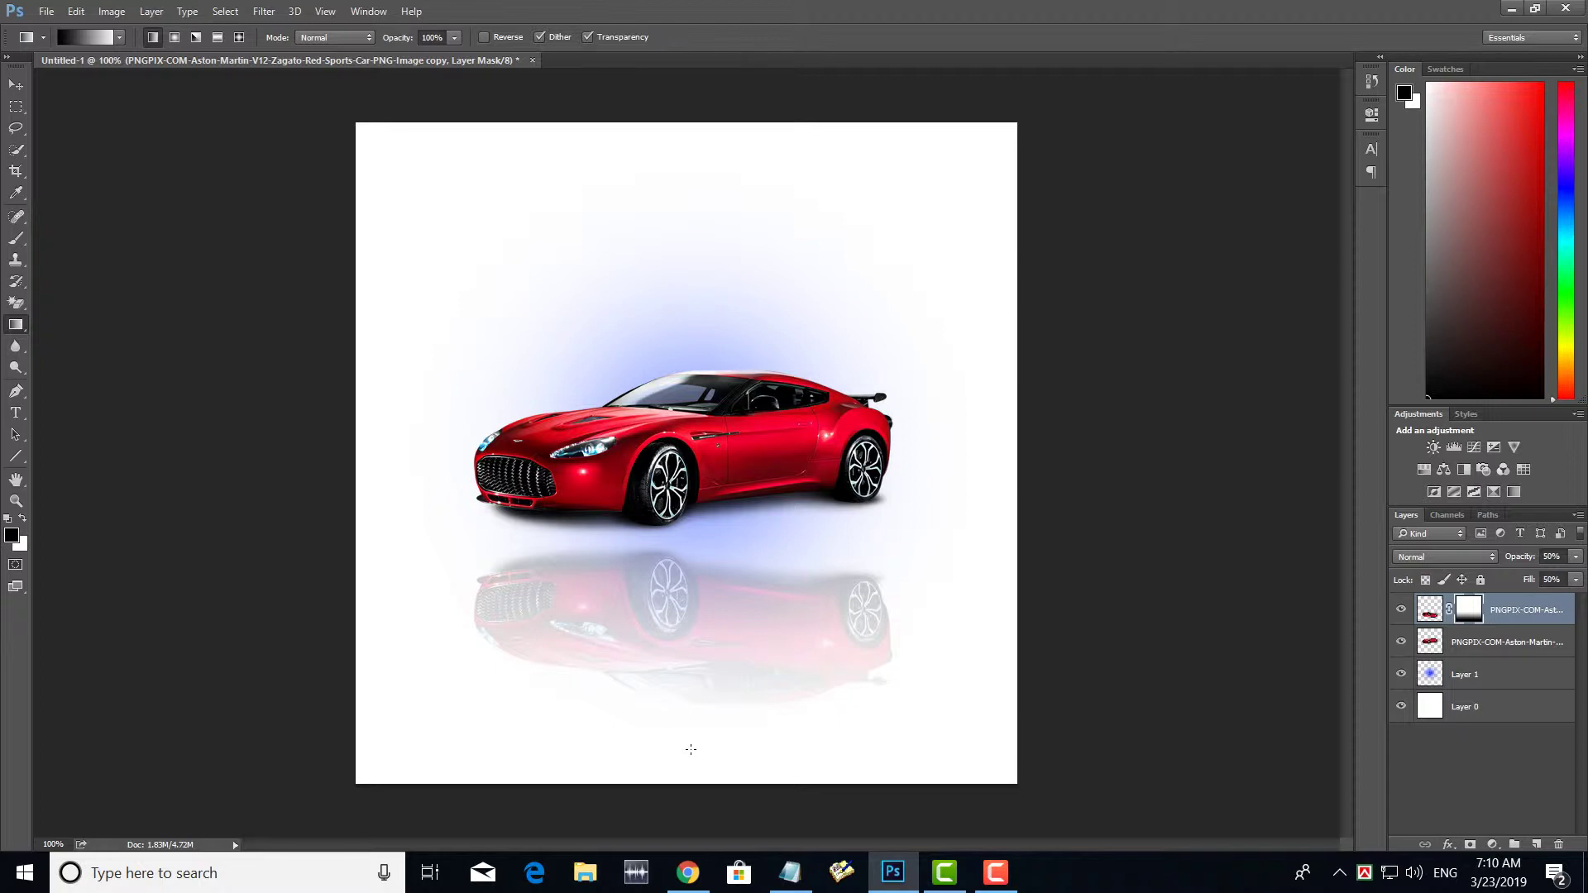
left_click_drag(690, 749, 691, 542)
mouse_move(697, 784)
left_mouse_down()
mouse_move(681, 615)
mouse_move(697, 331)
left_mouse_up()
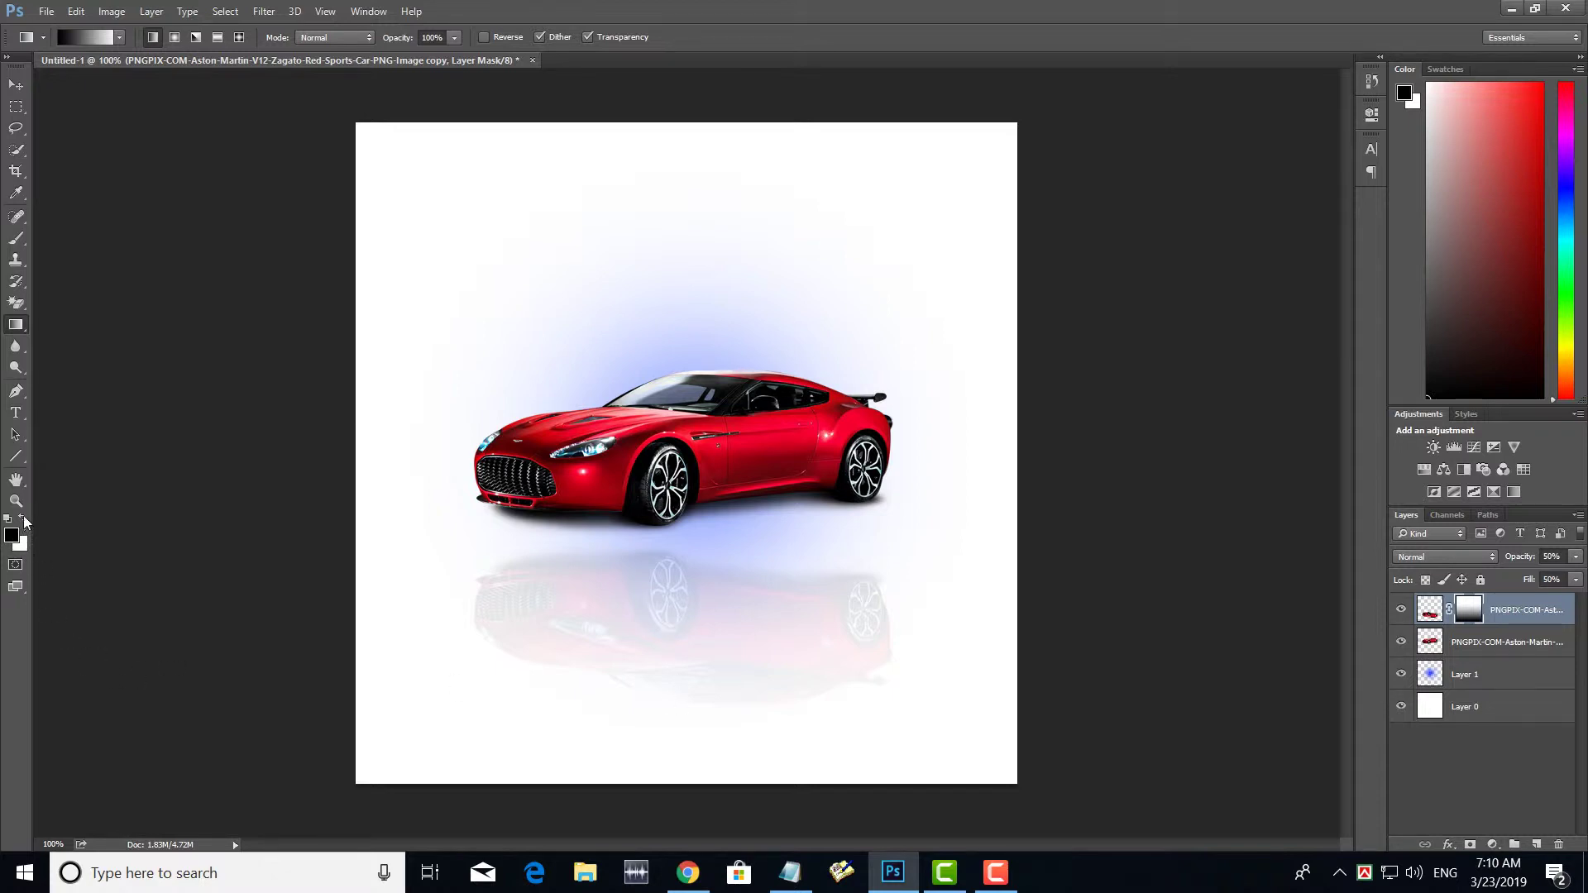
Try a reversed mask gradient, restore black foreground, and redraw fades from the canvas bottom.
left_click(23, 519)
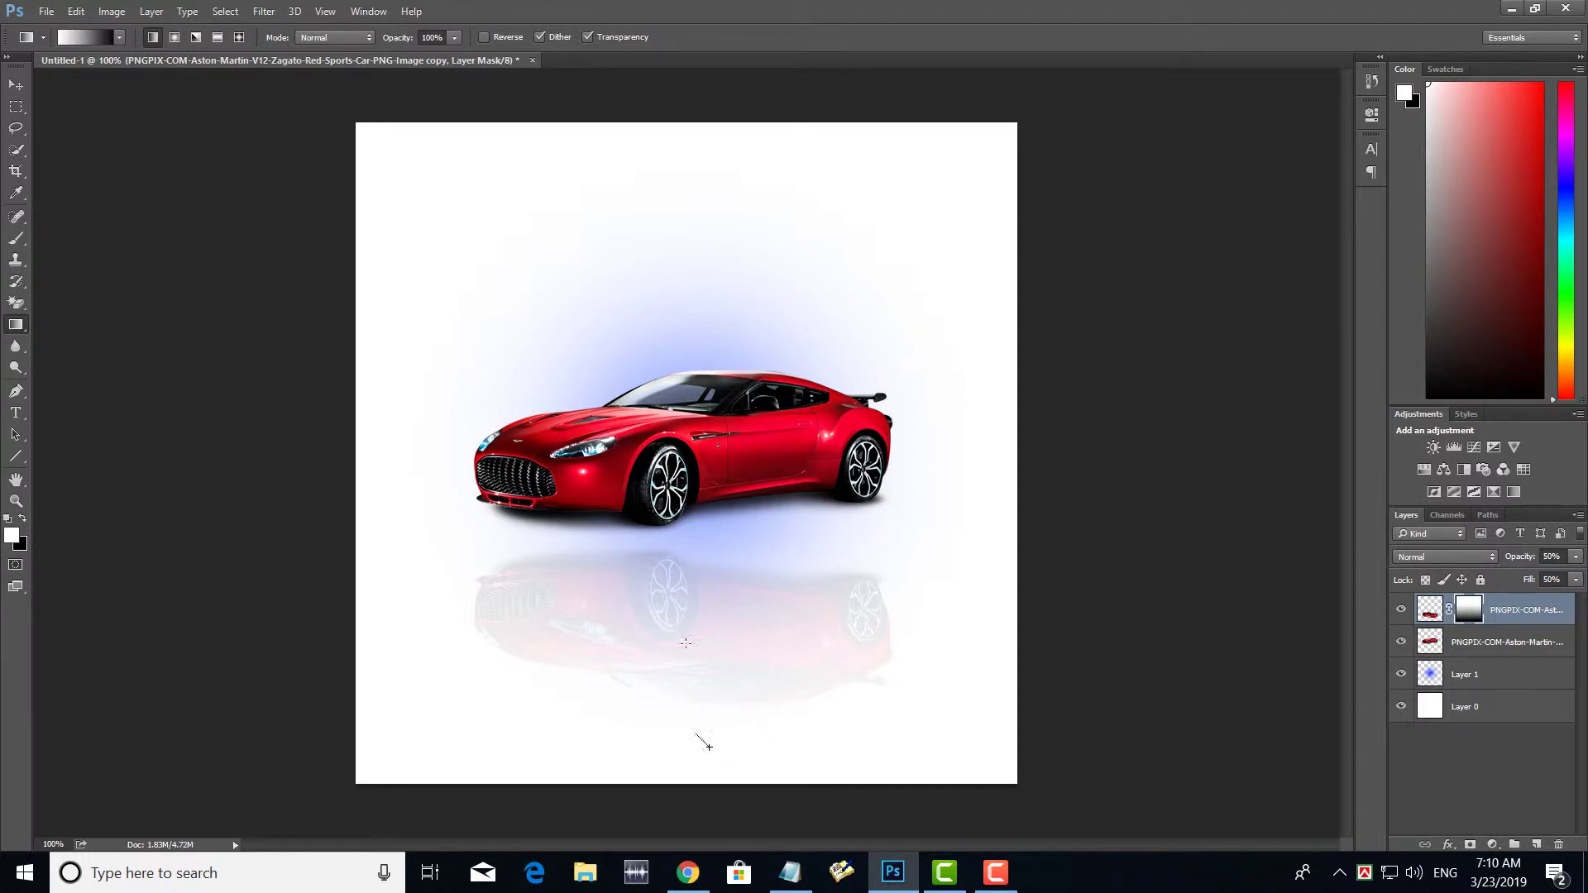
left_click_drag(703, 747, 689, 452)
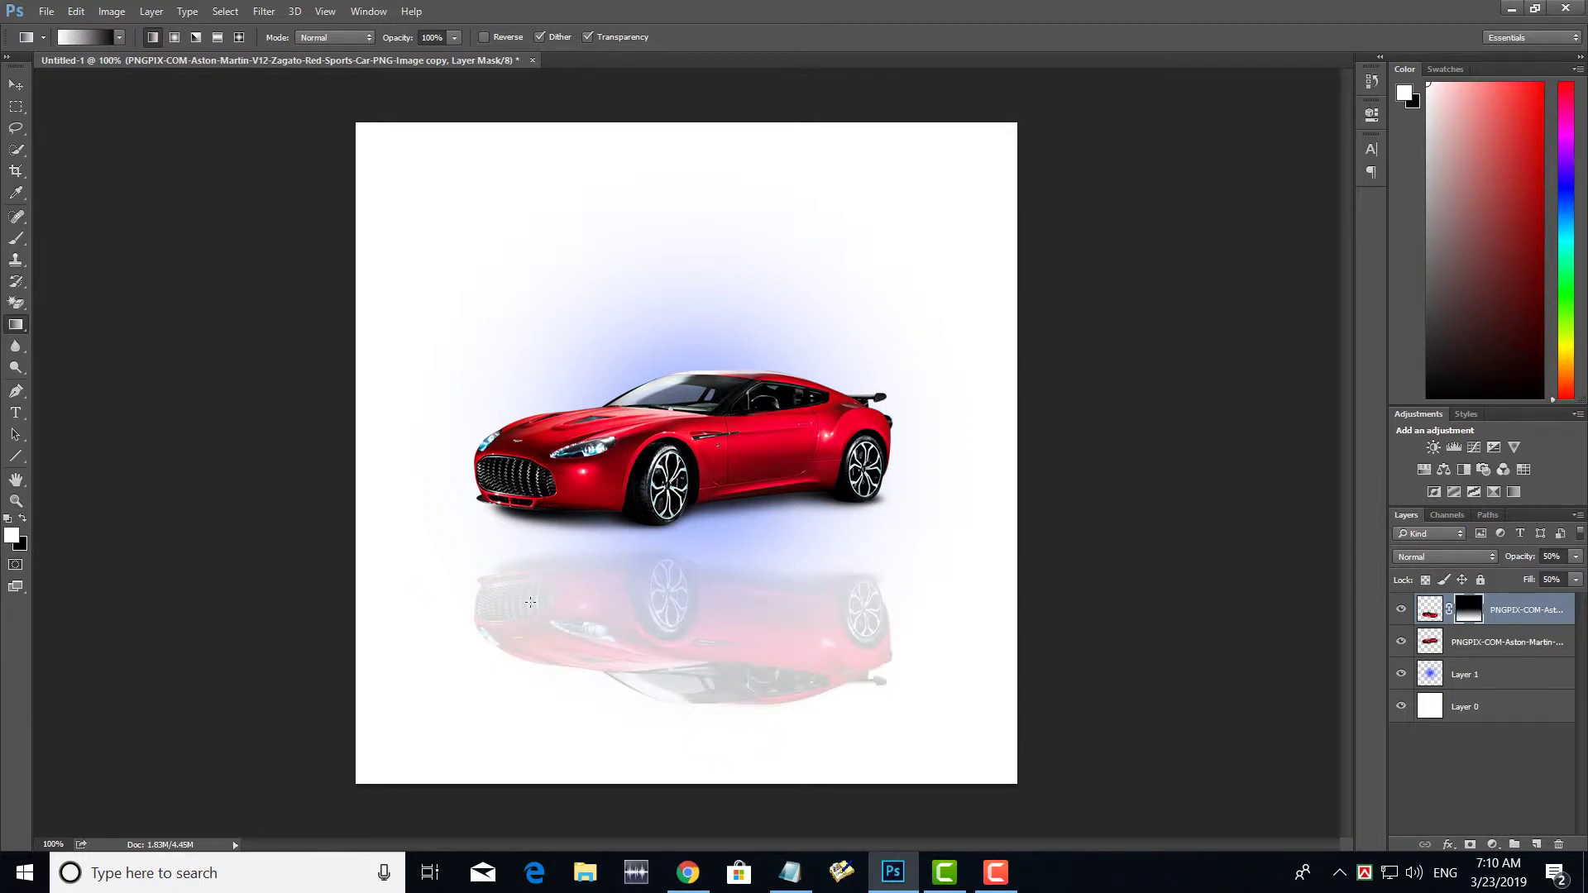
left_click(24, 519)
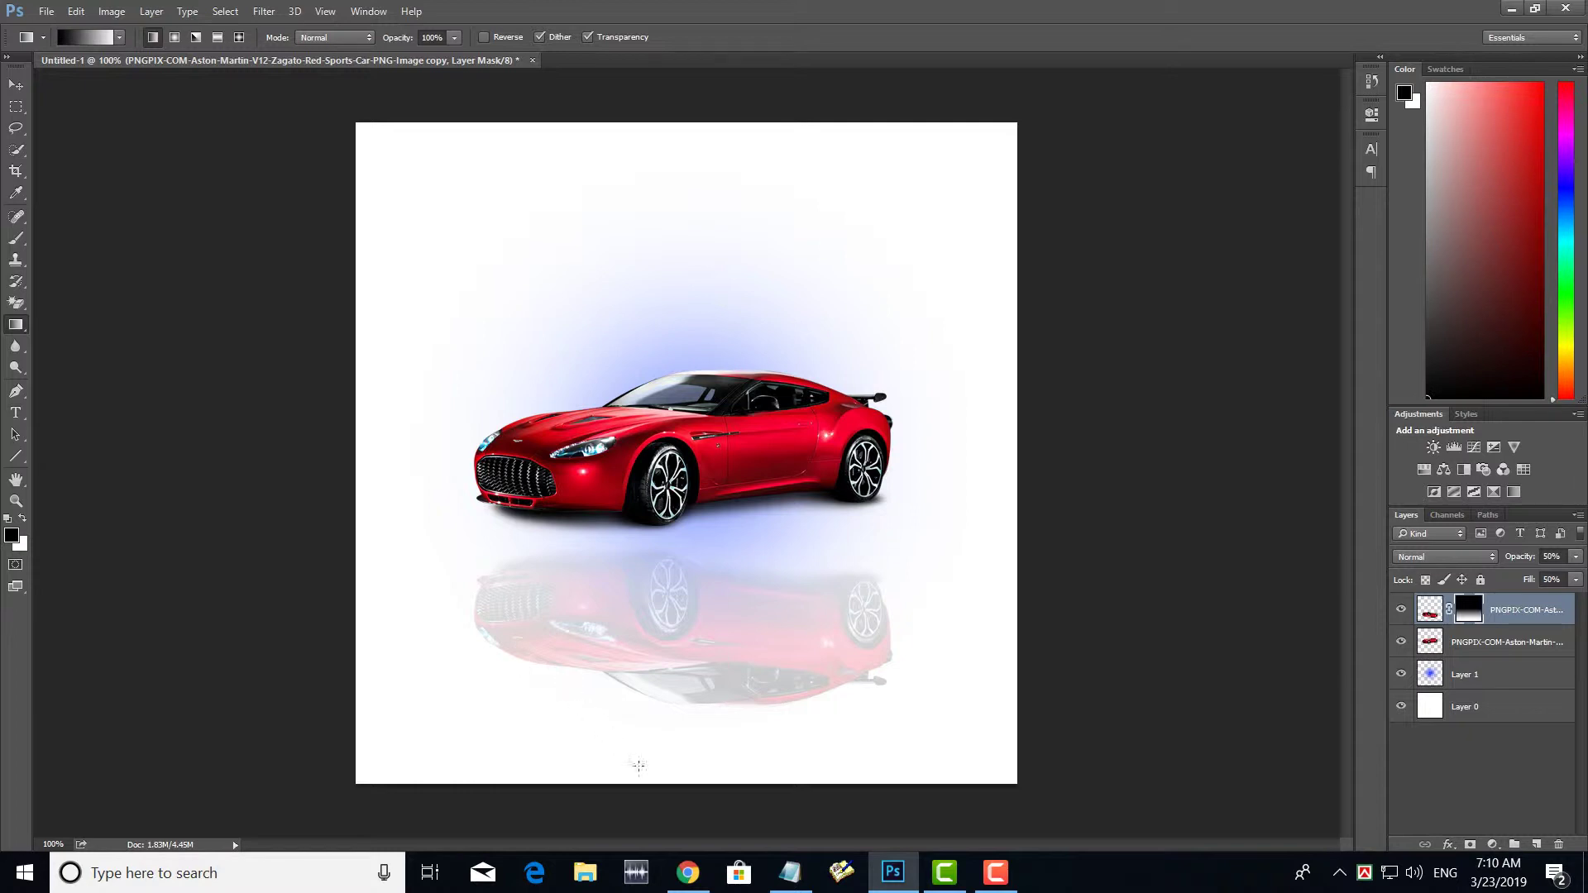
left_click_drag(680, 769, 680, 330)
left_click_drag(669, 754, 654, 387)
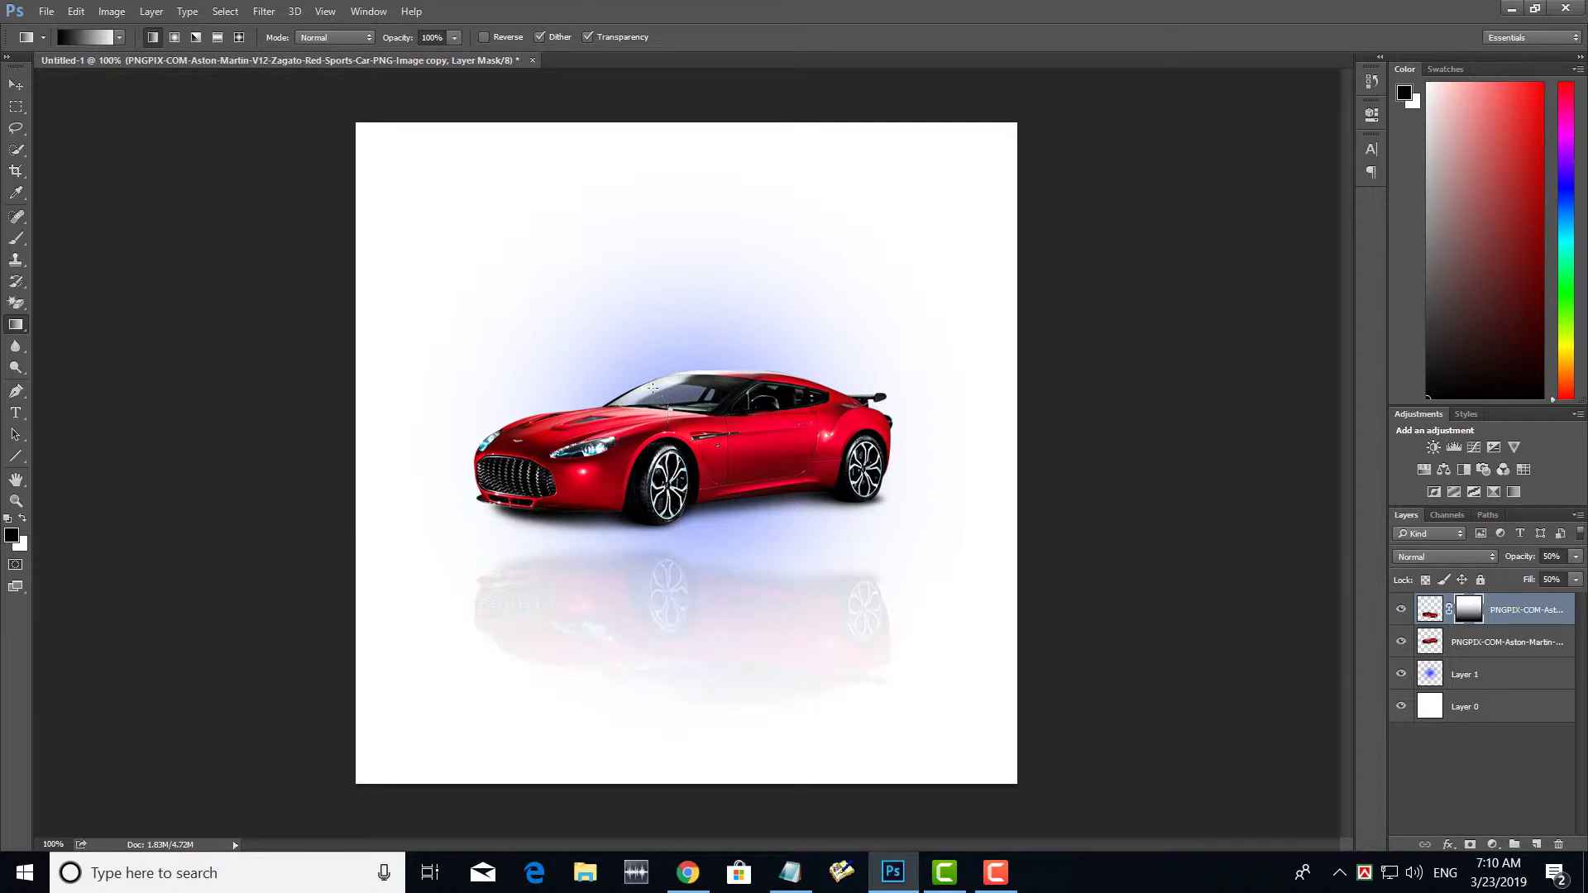
left_click_drag(600, 782, 592, 449)
Fine-tune the mask gradient so the reflection is strongest beneath the car.
left_click_drag(717, 770, 716, 506)
left_click_drag(709, 717, 703, 464)
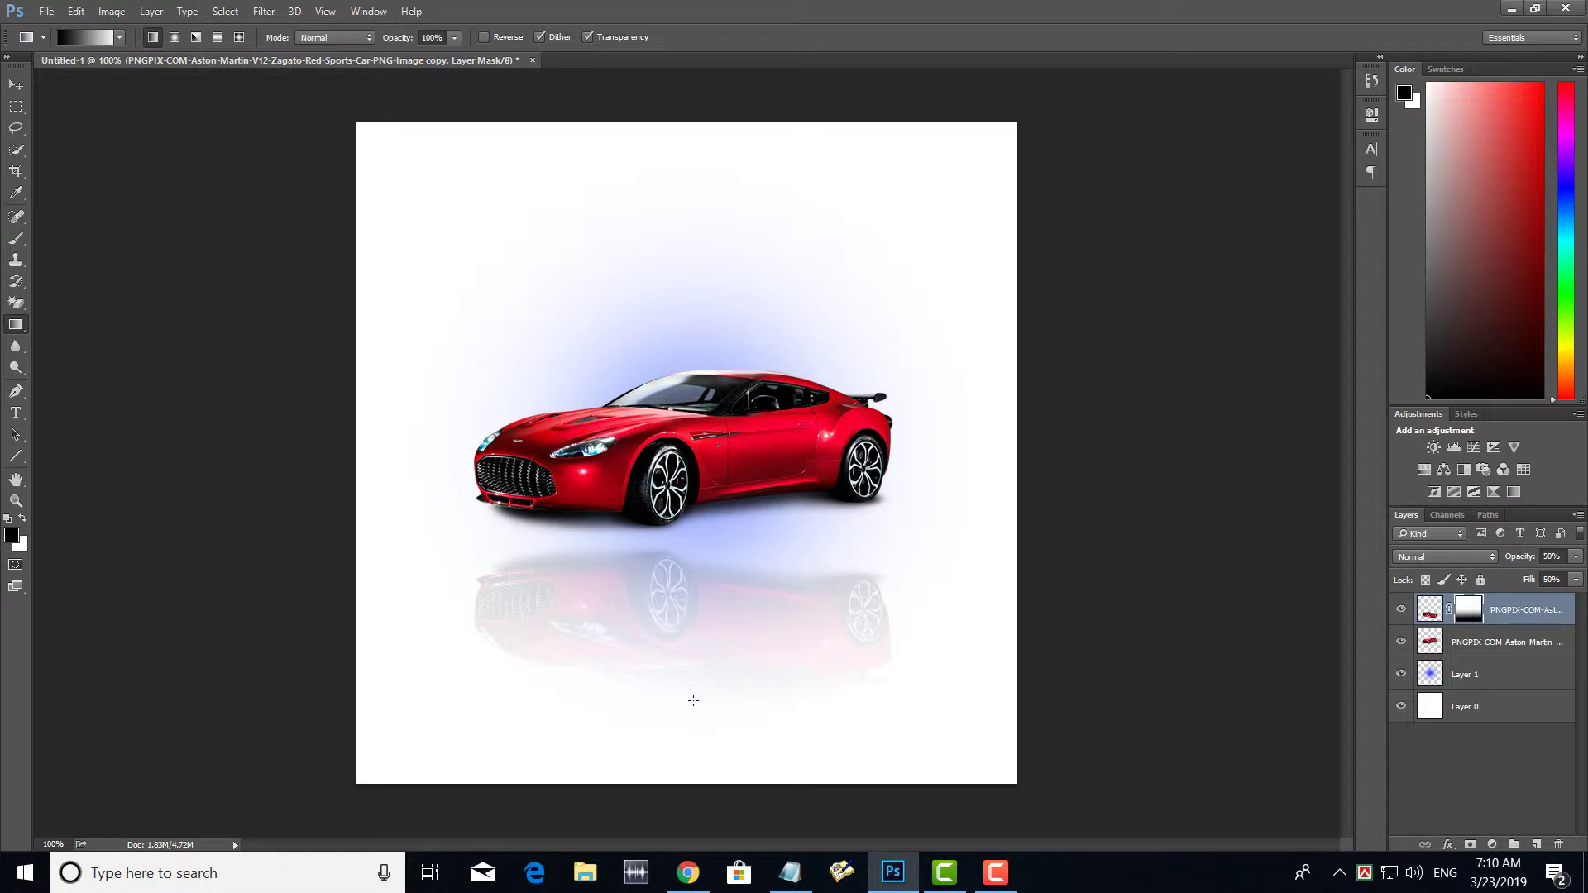
left_click_drag(695, 703, 692, 502)
left_click_drag(692, 709, 706, 501)
left_click_drag(699, 704, 700, 530)
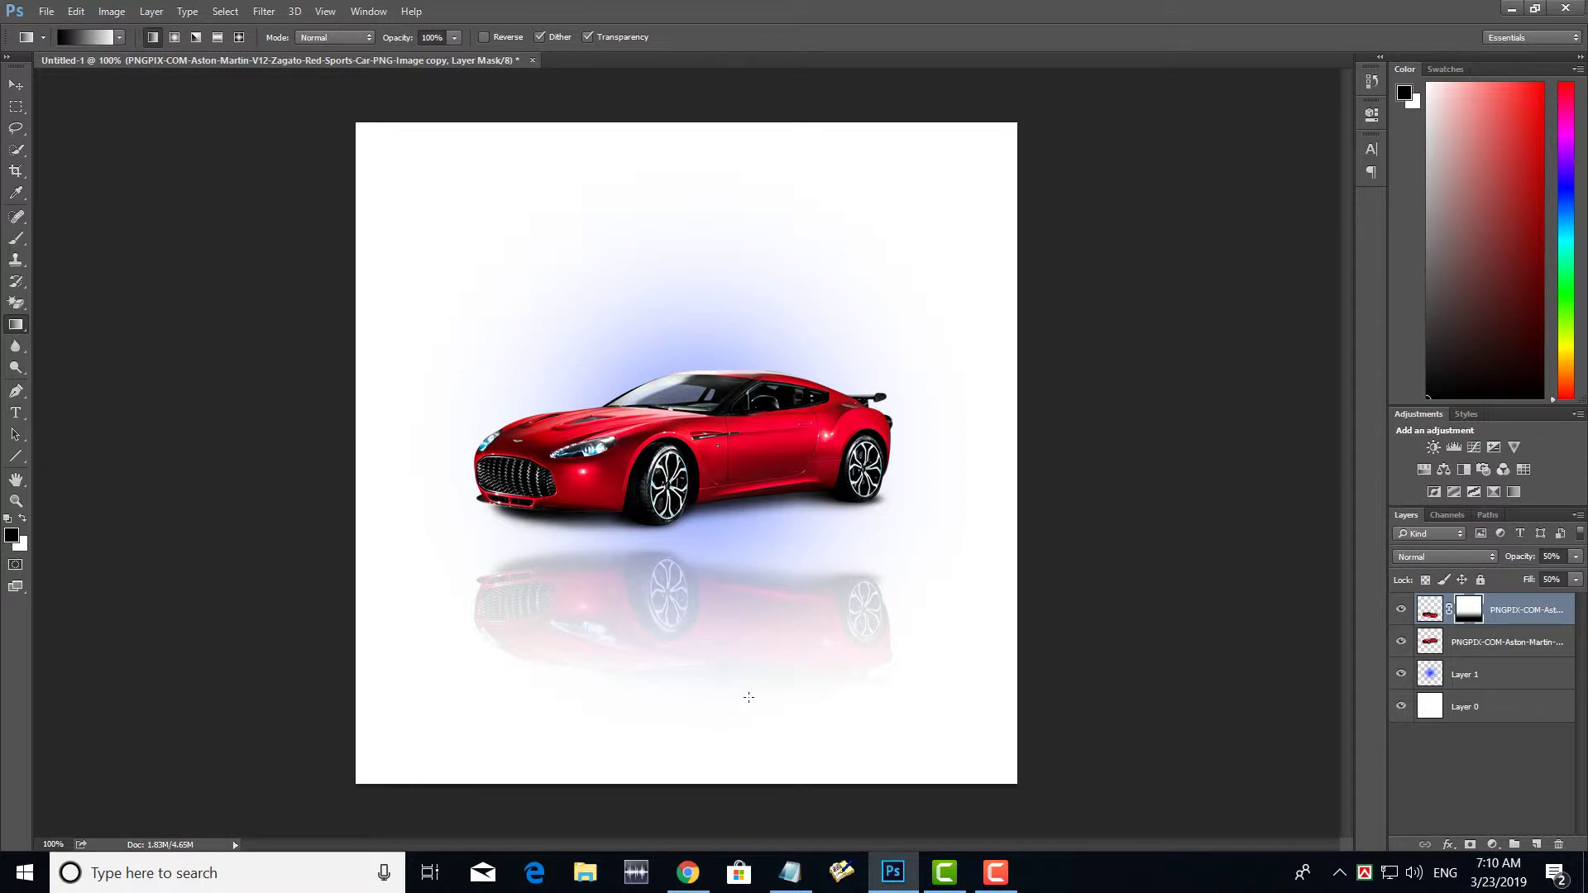
left_click_drag(774, 694, 775, 530)
left_click_drag(722, 742, 674, 504)
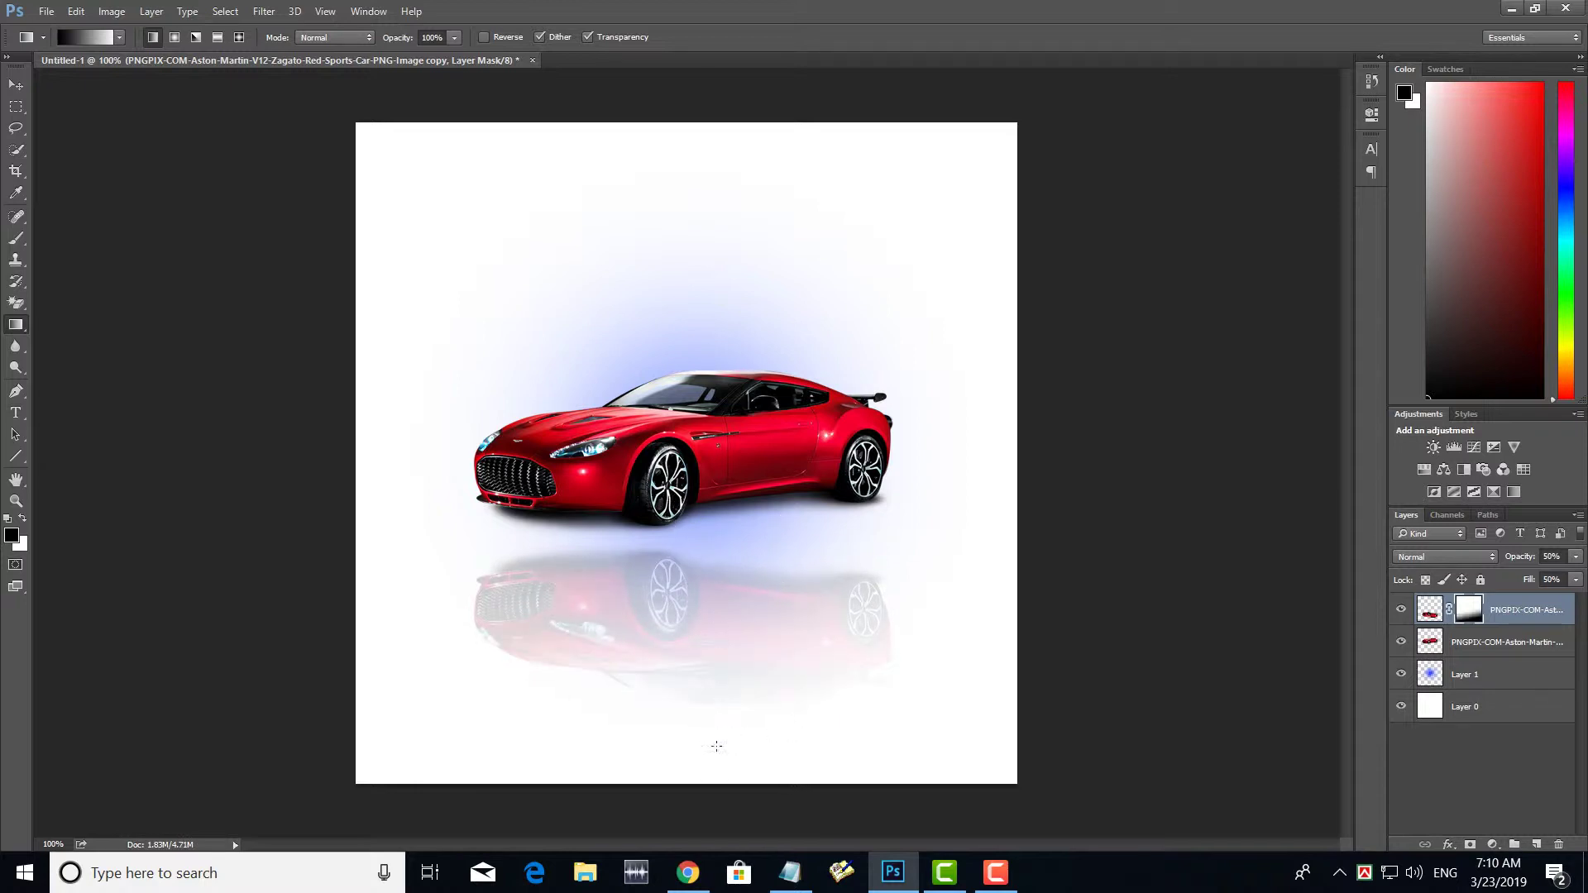
left_click_drag(699, 751, 694, 506)
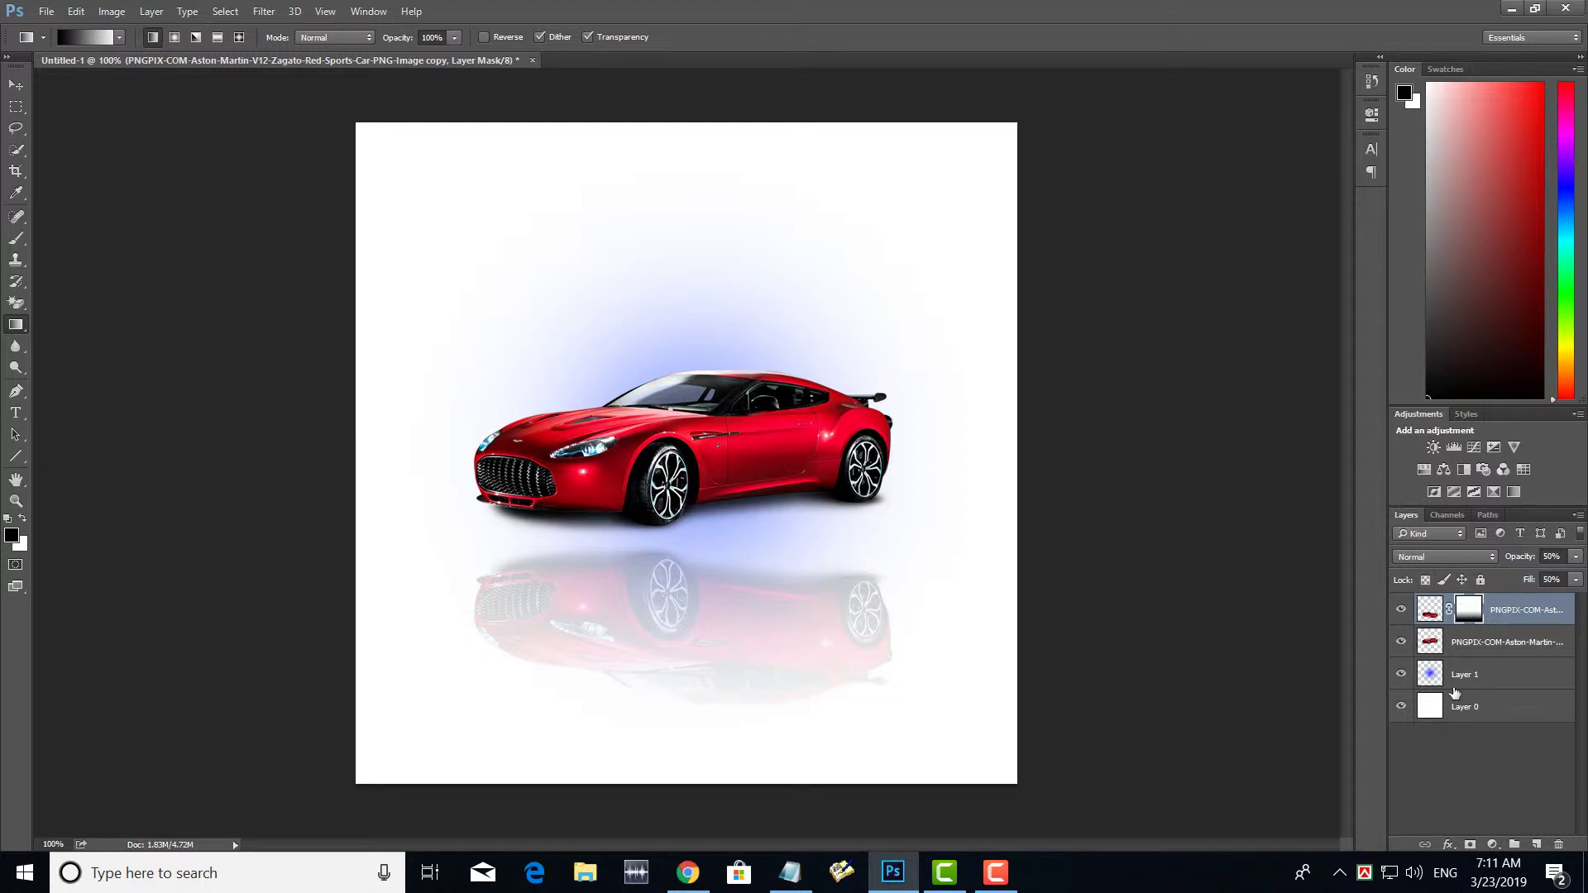
Apply a Drop Shadow layer style to the car reflection, then select glow Layer 1.
left_click(1448, 844)
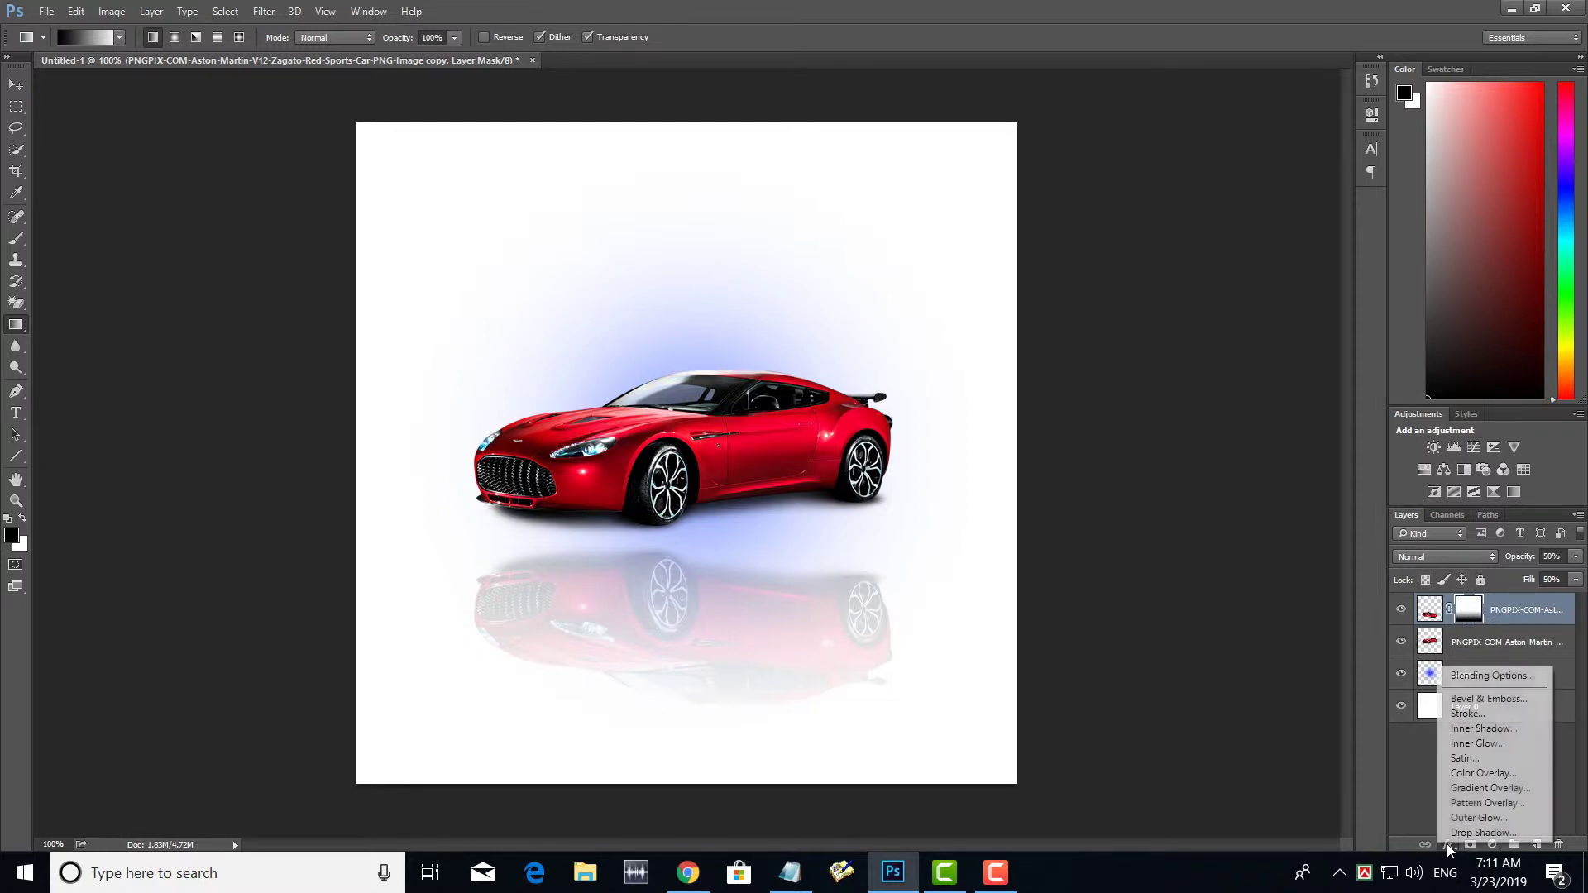
left_click(1463, 671)
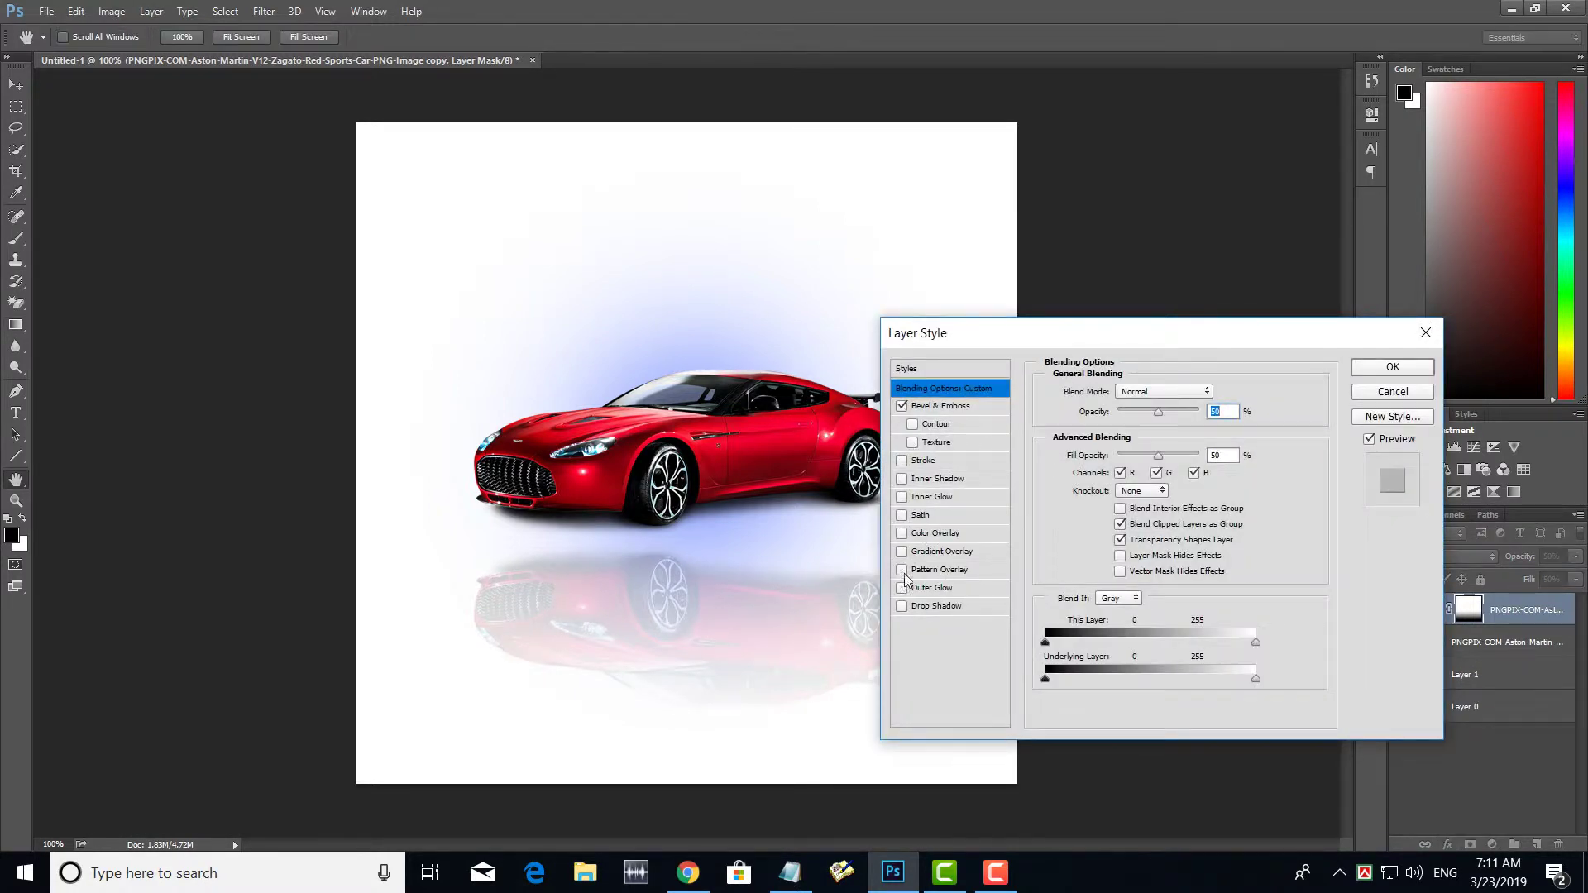
left_click(901, 607)
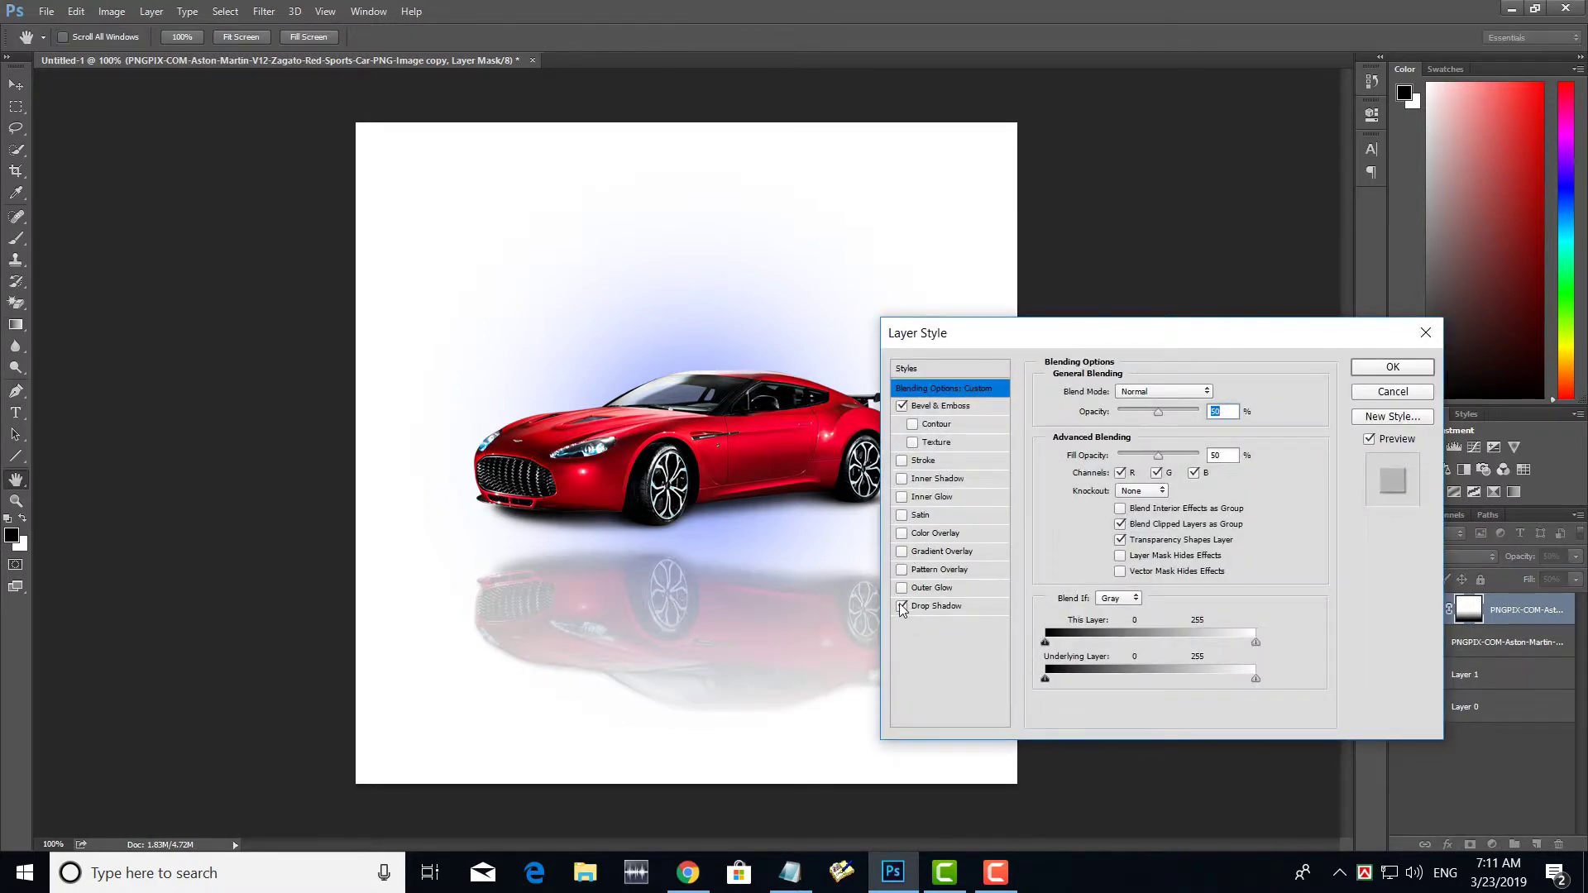
left_click(1393, 366)
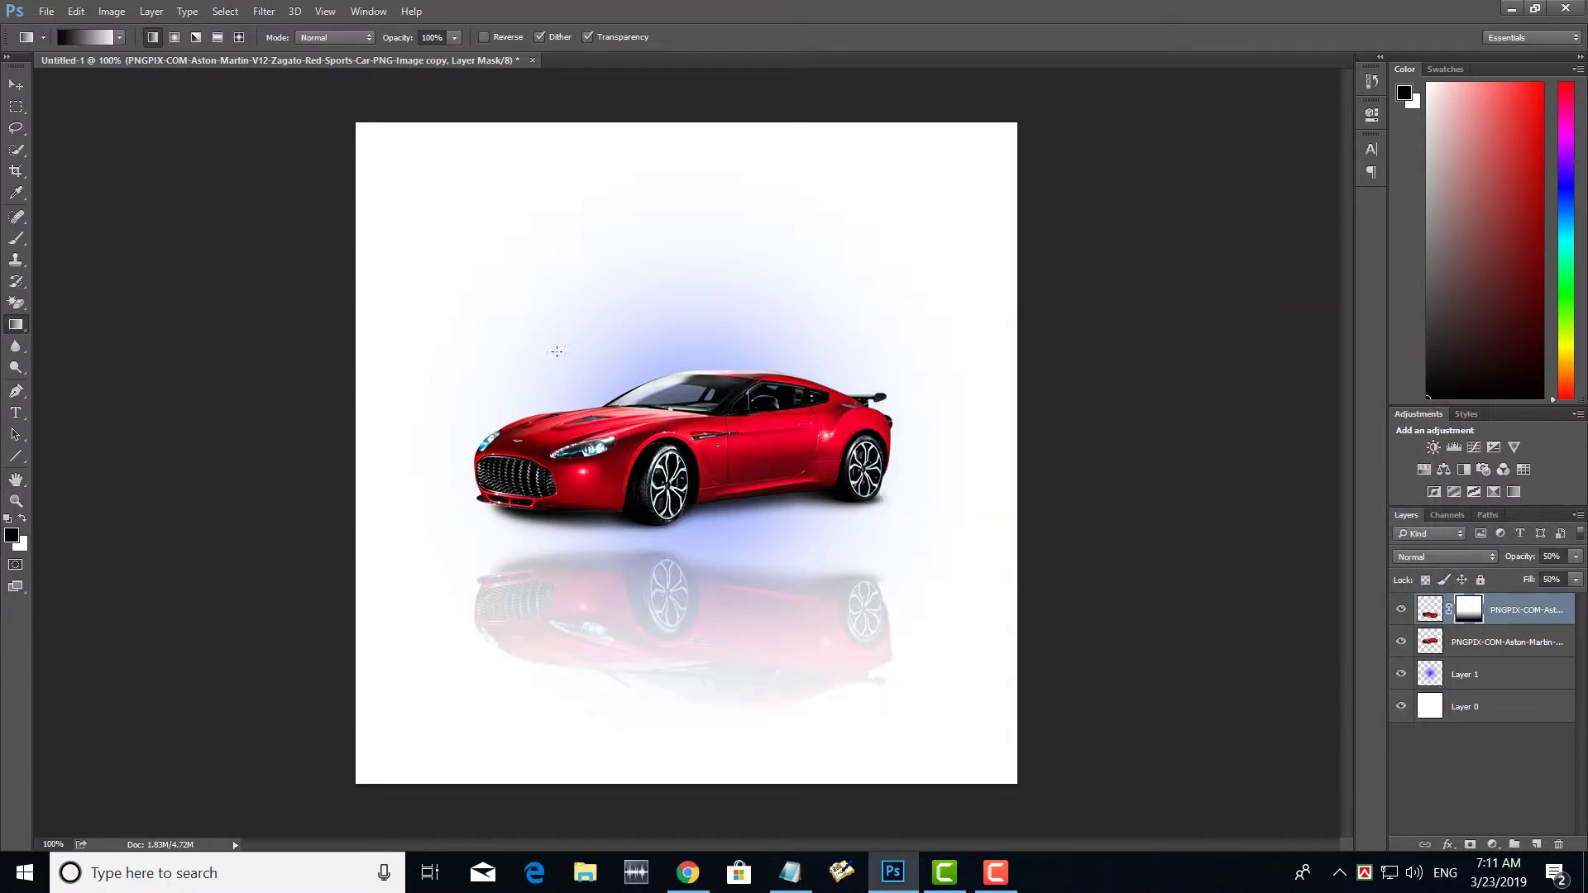
left_click(1506, 676)
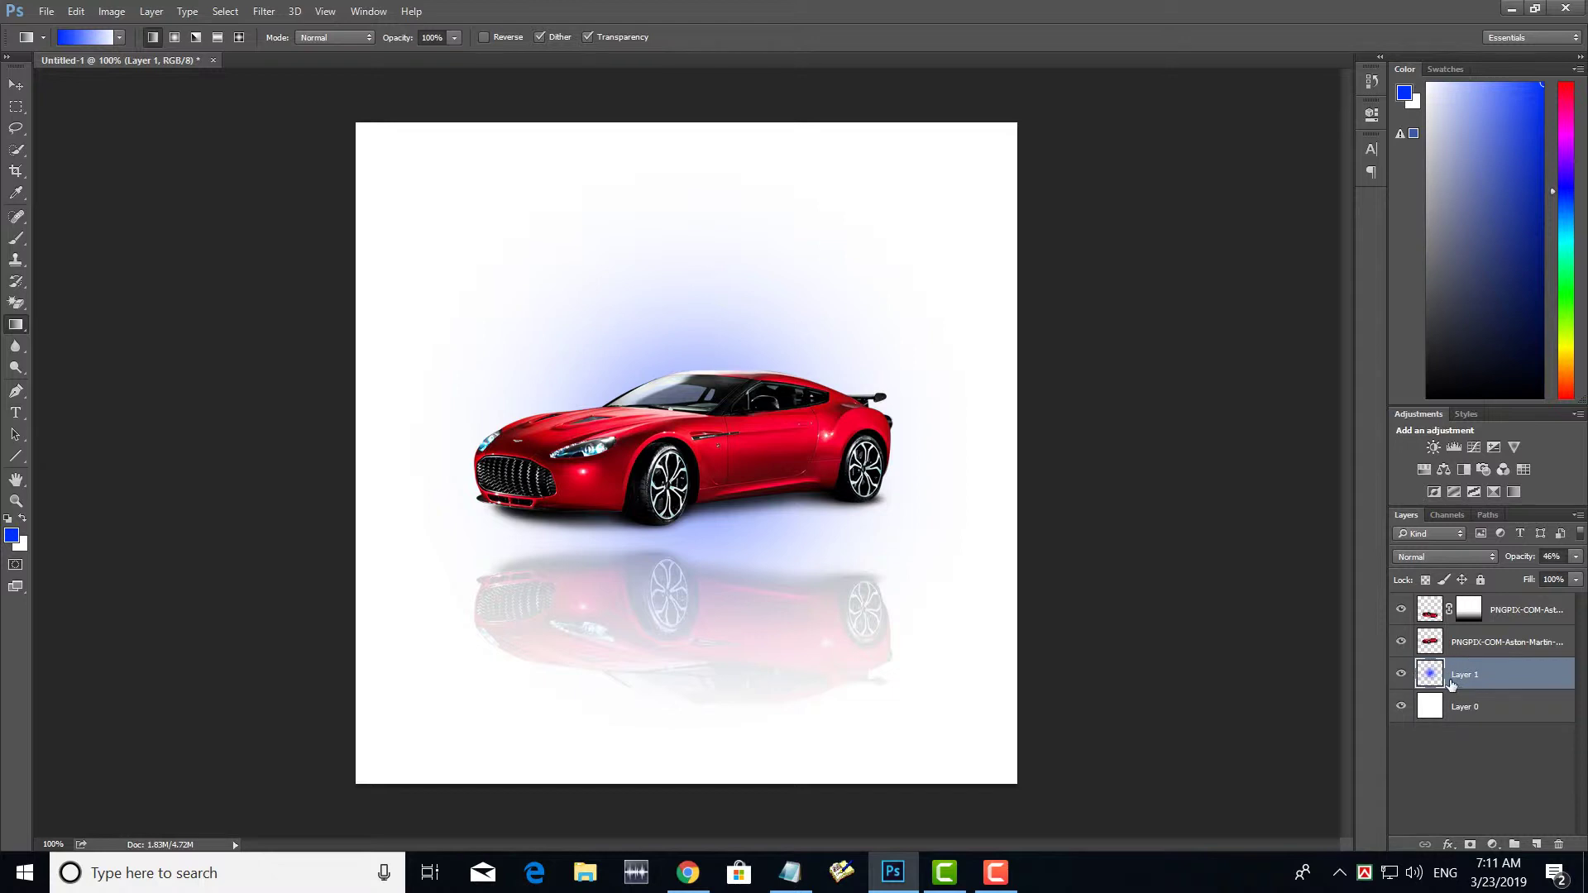
Set the foreground colour to magenta #ff00d2, test-fill the glow layer, and undo the fill.
left_click(11, 536)
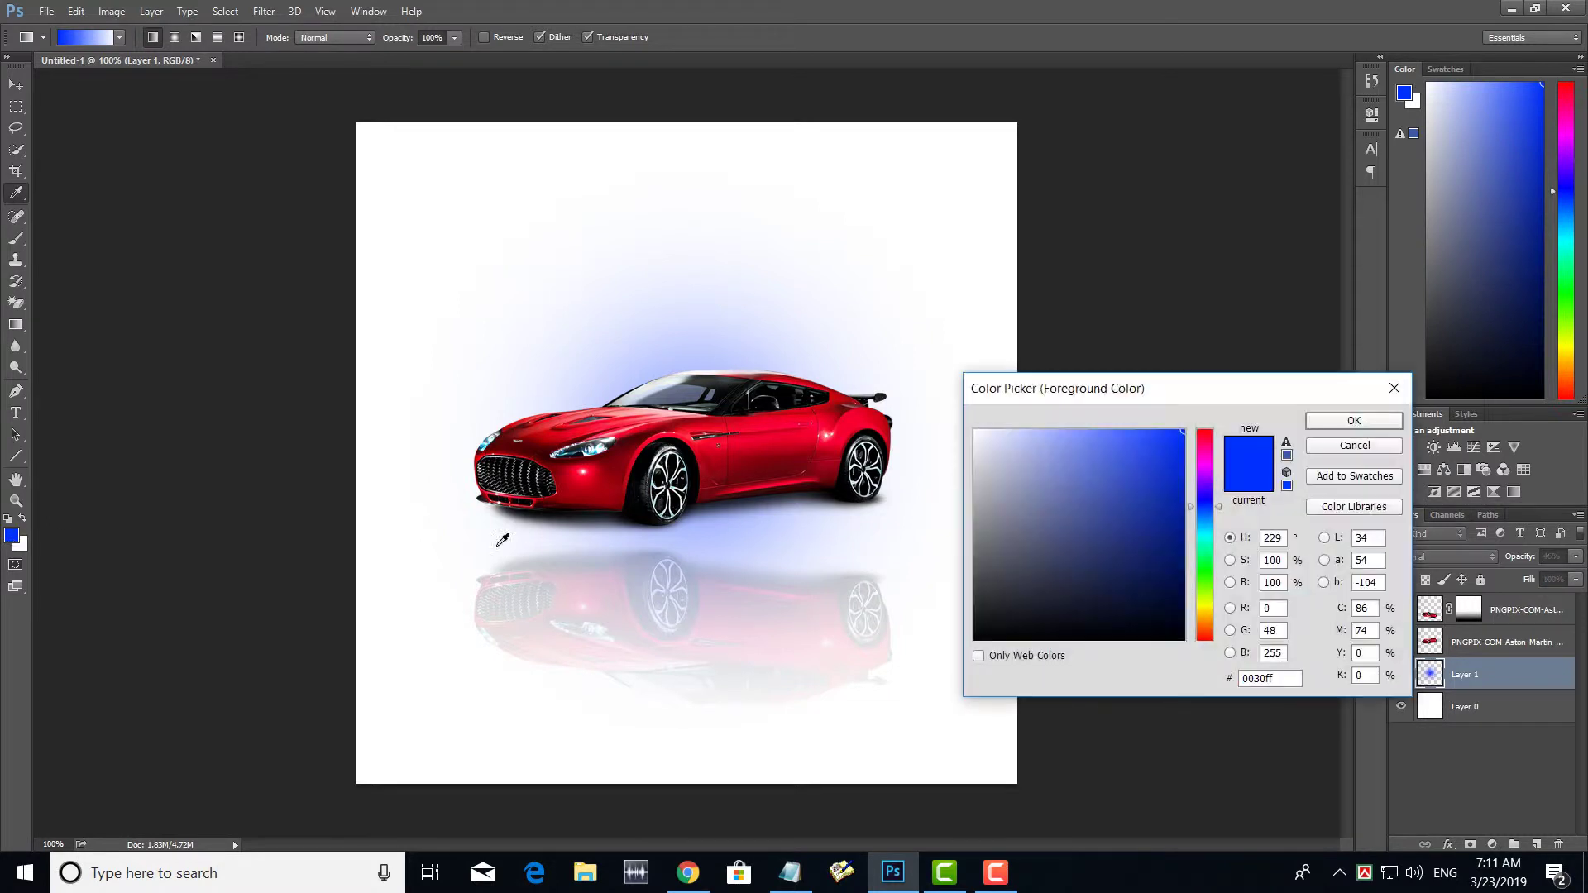
left_click(1210, 459)
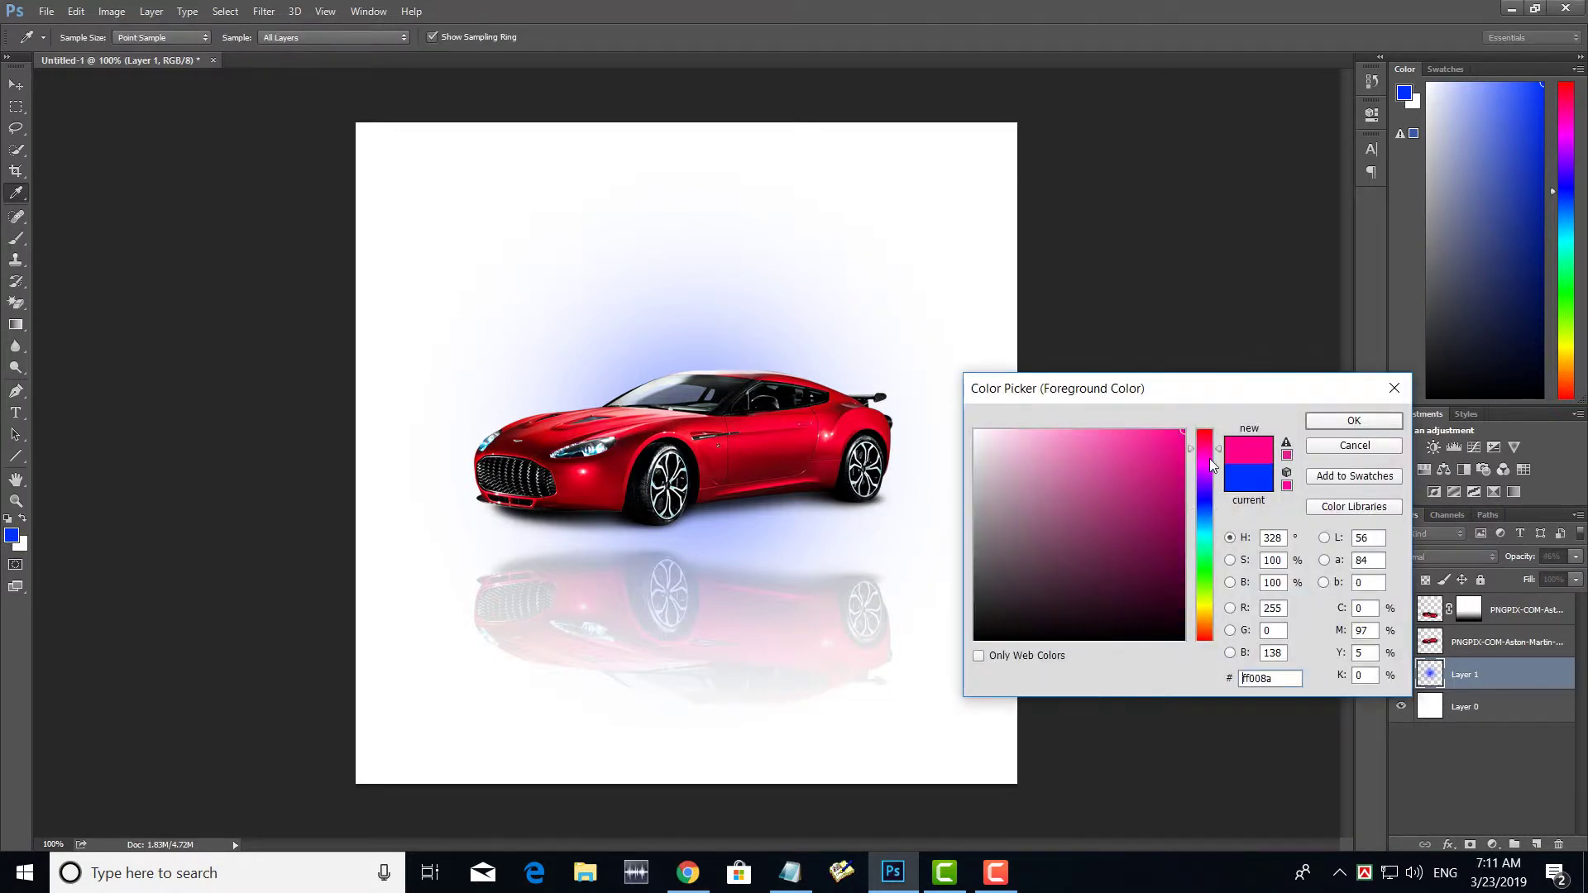
left_click(1321, 424)
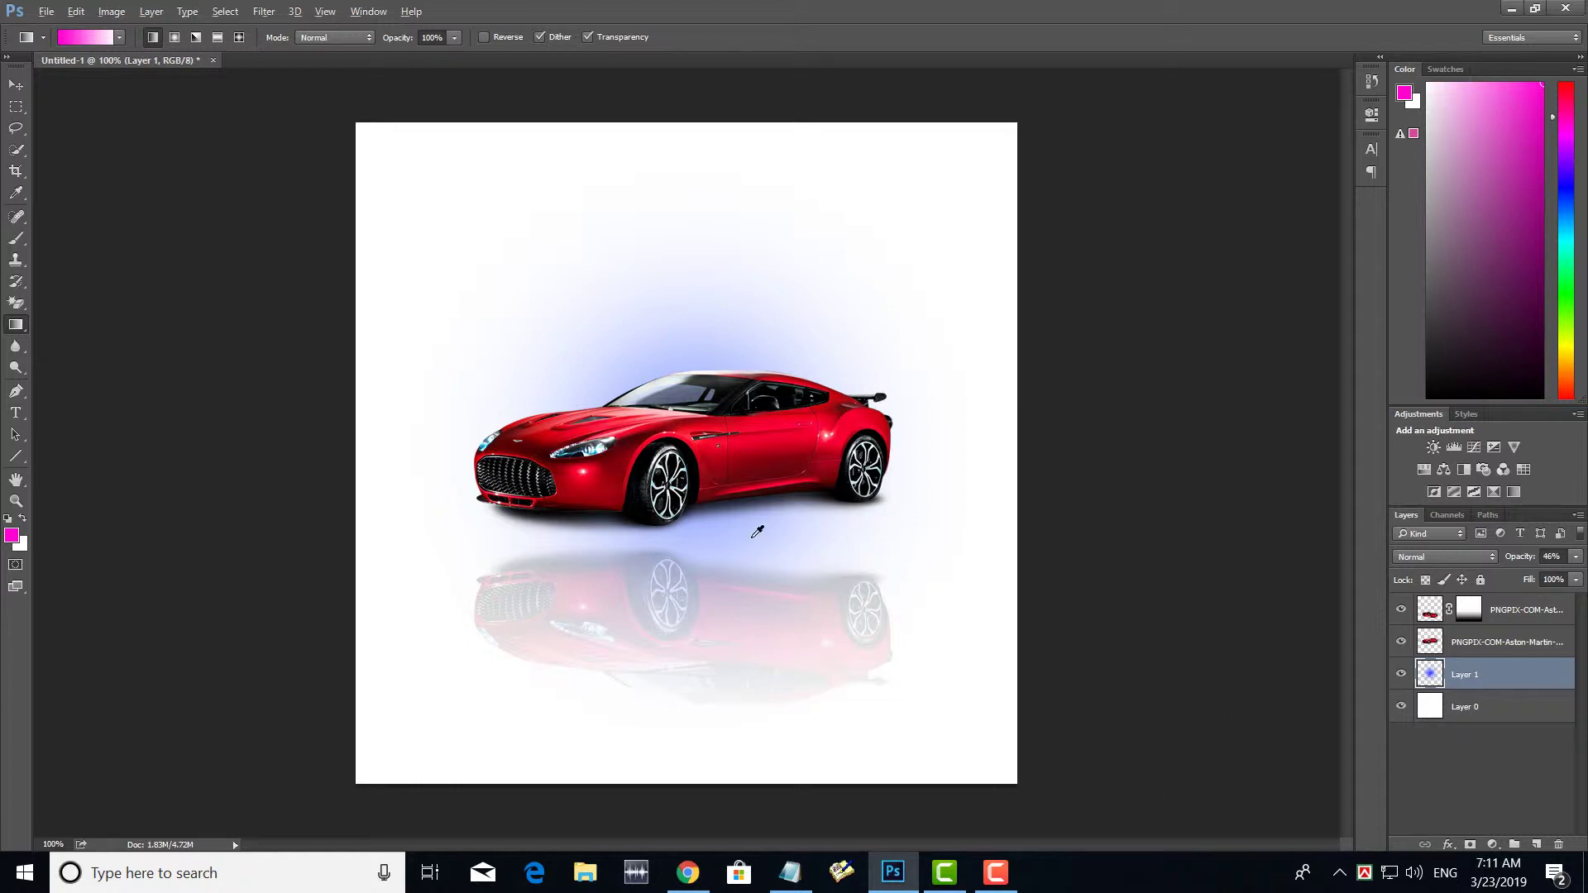
key("alt+BackSpace")
key("ctrl+z")
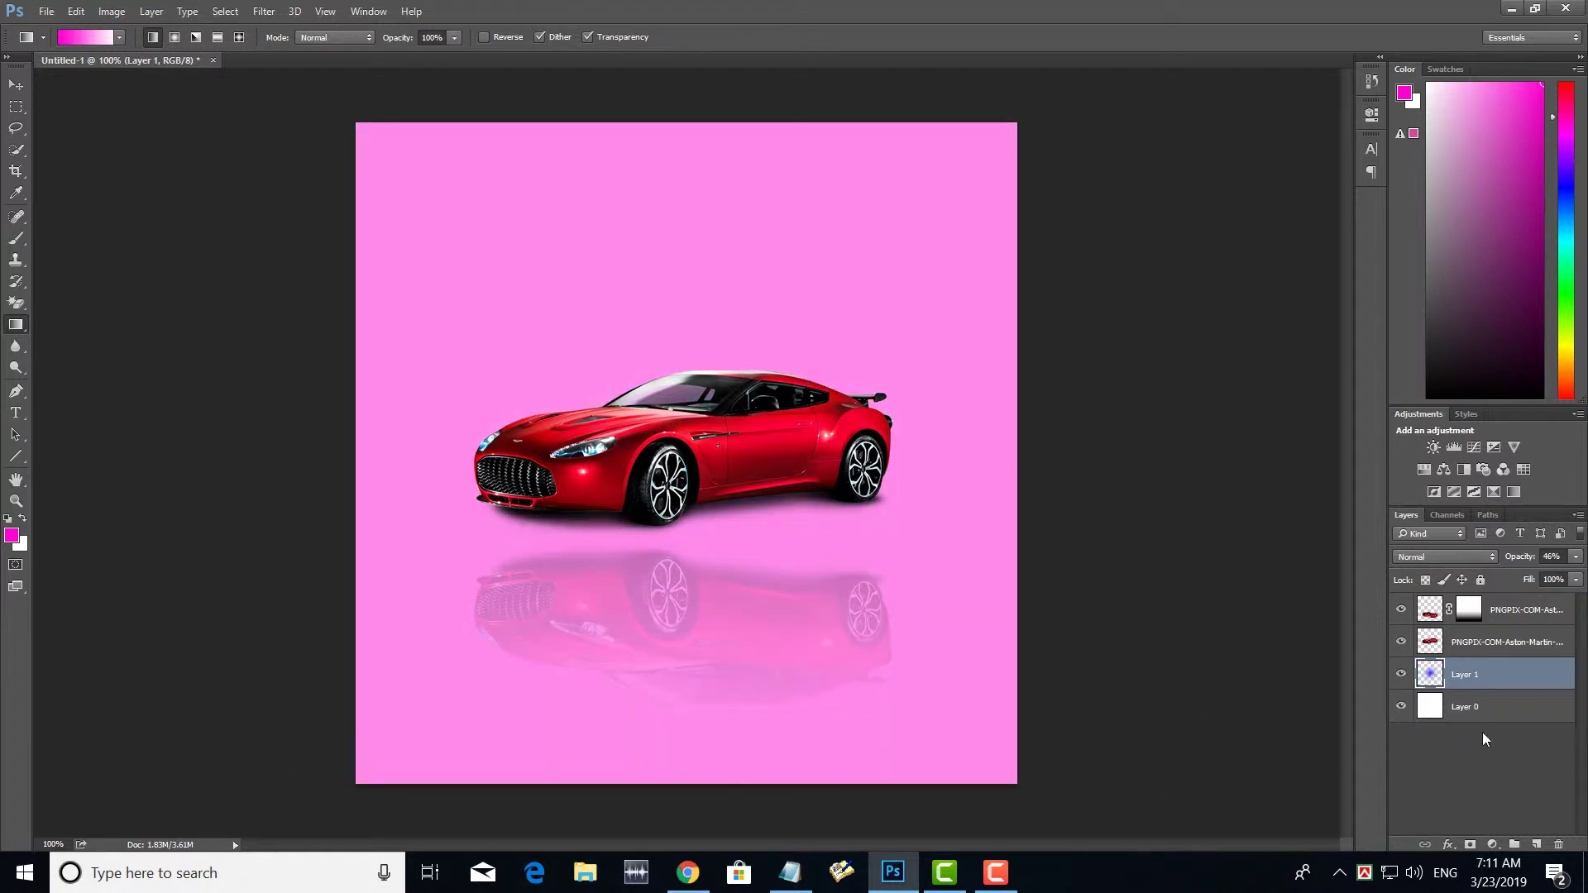
left_click(1454, 644)
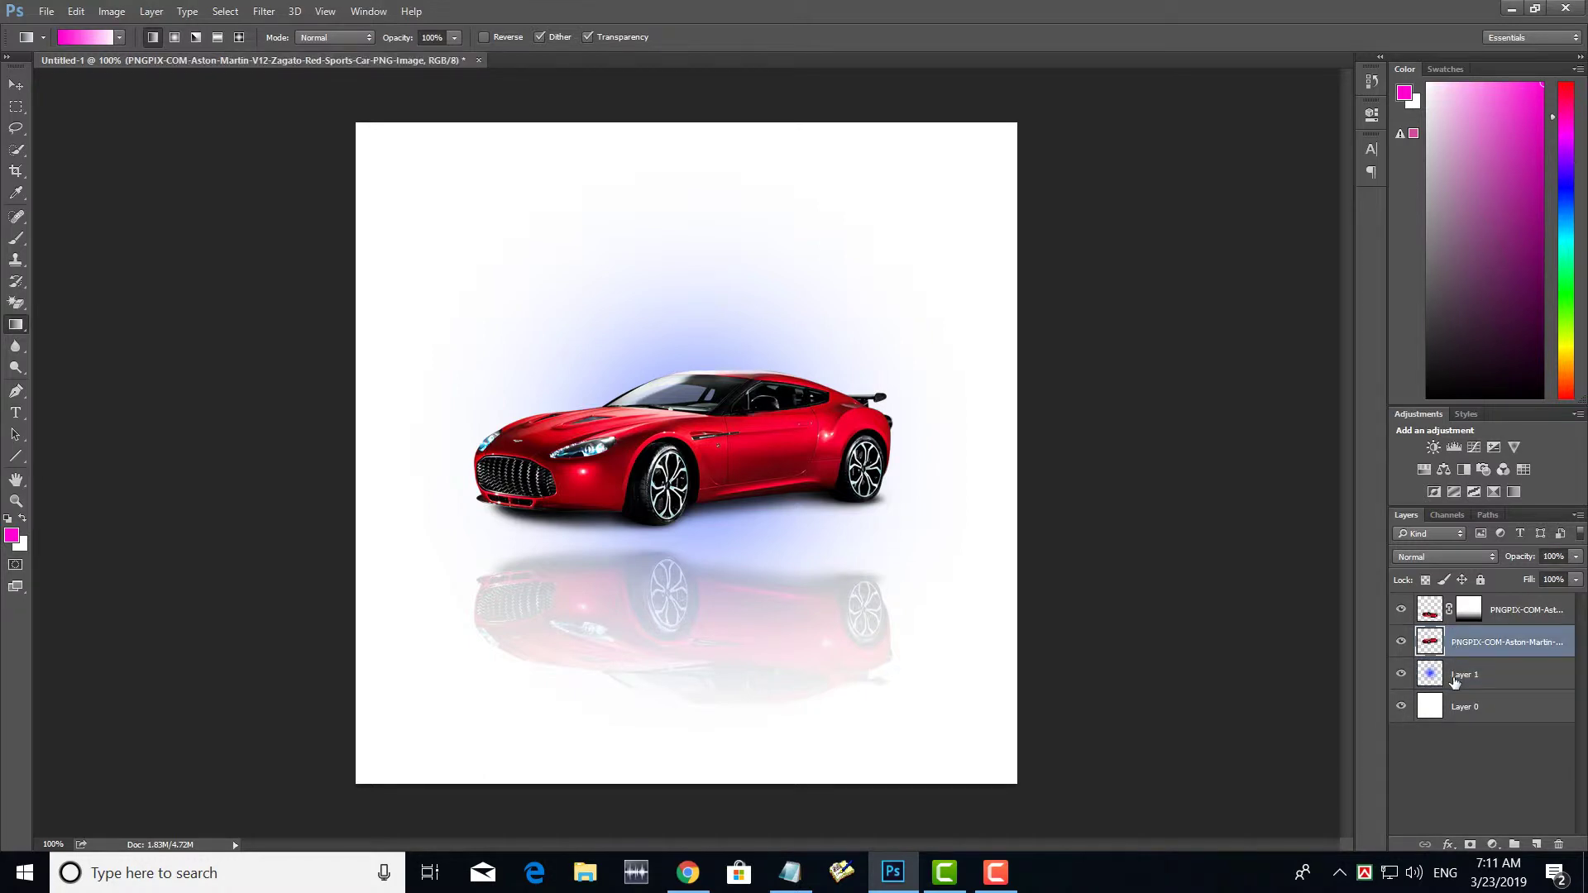
Select glow Layer 1 and try a Color Overlay style, then cancel it.
left_click(1455, 678)
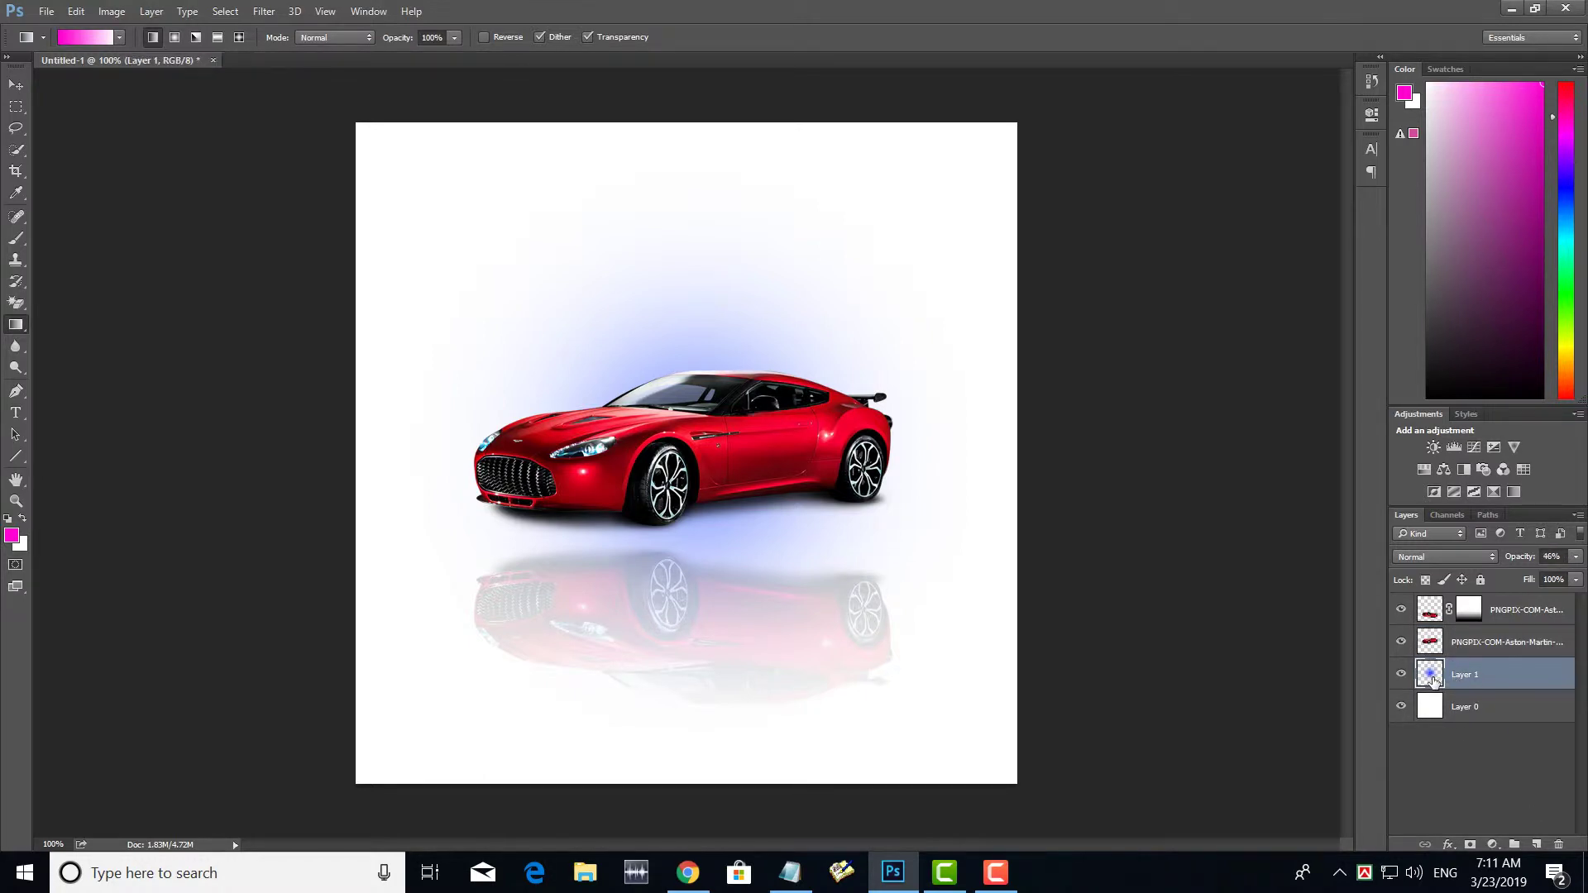
left_click(15, 85)
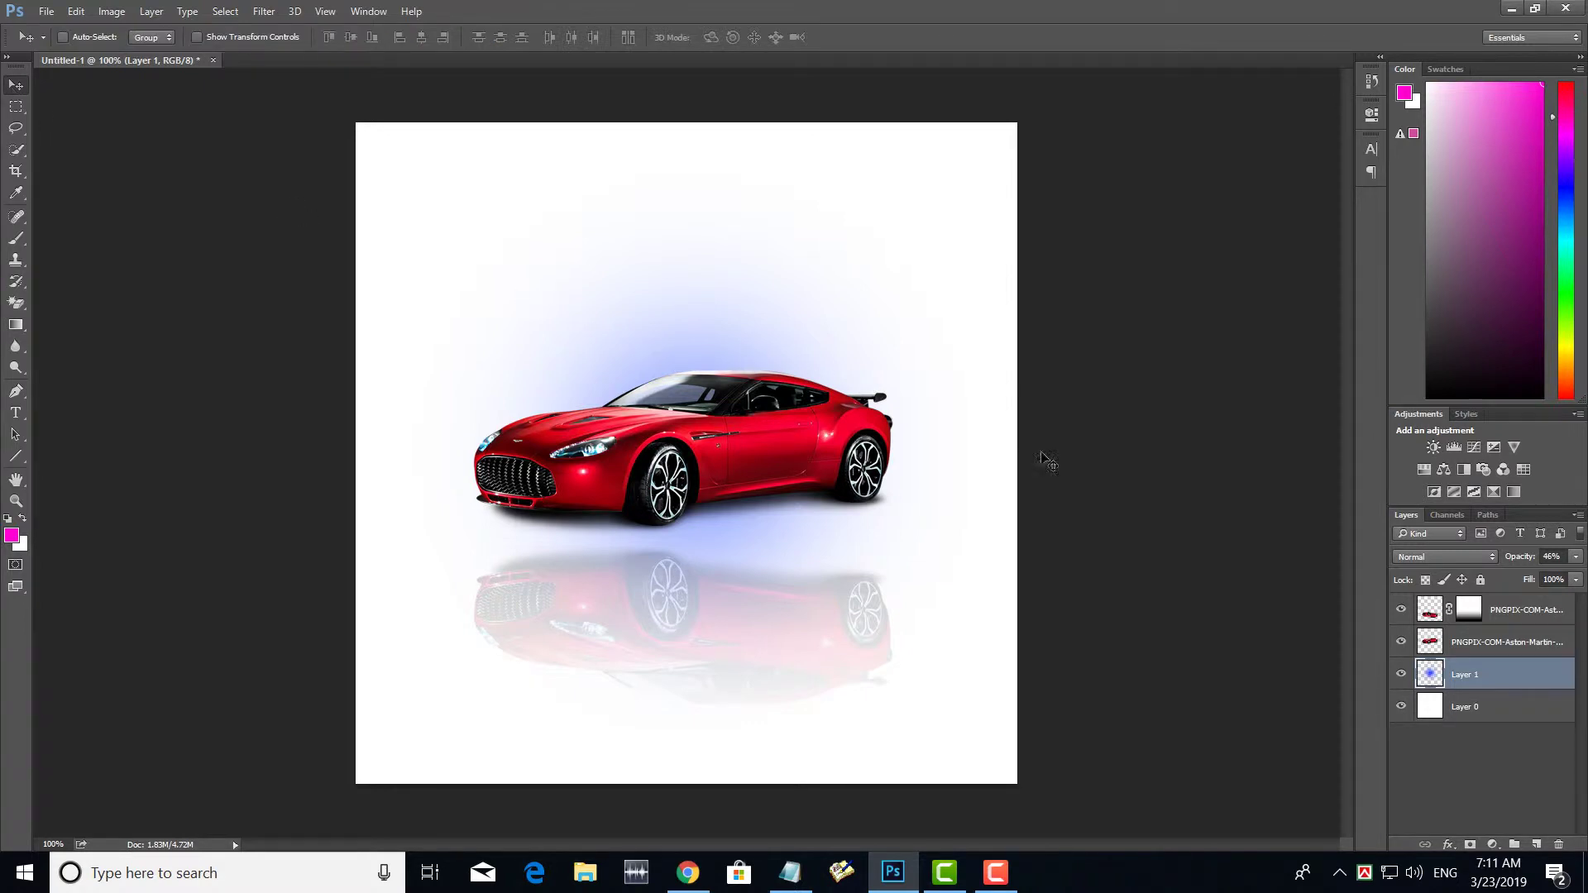
left_click(1448, 845)
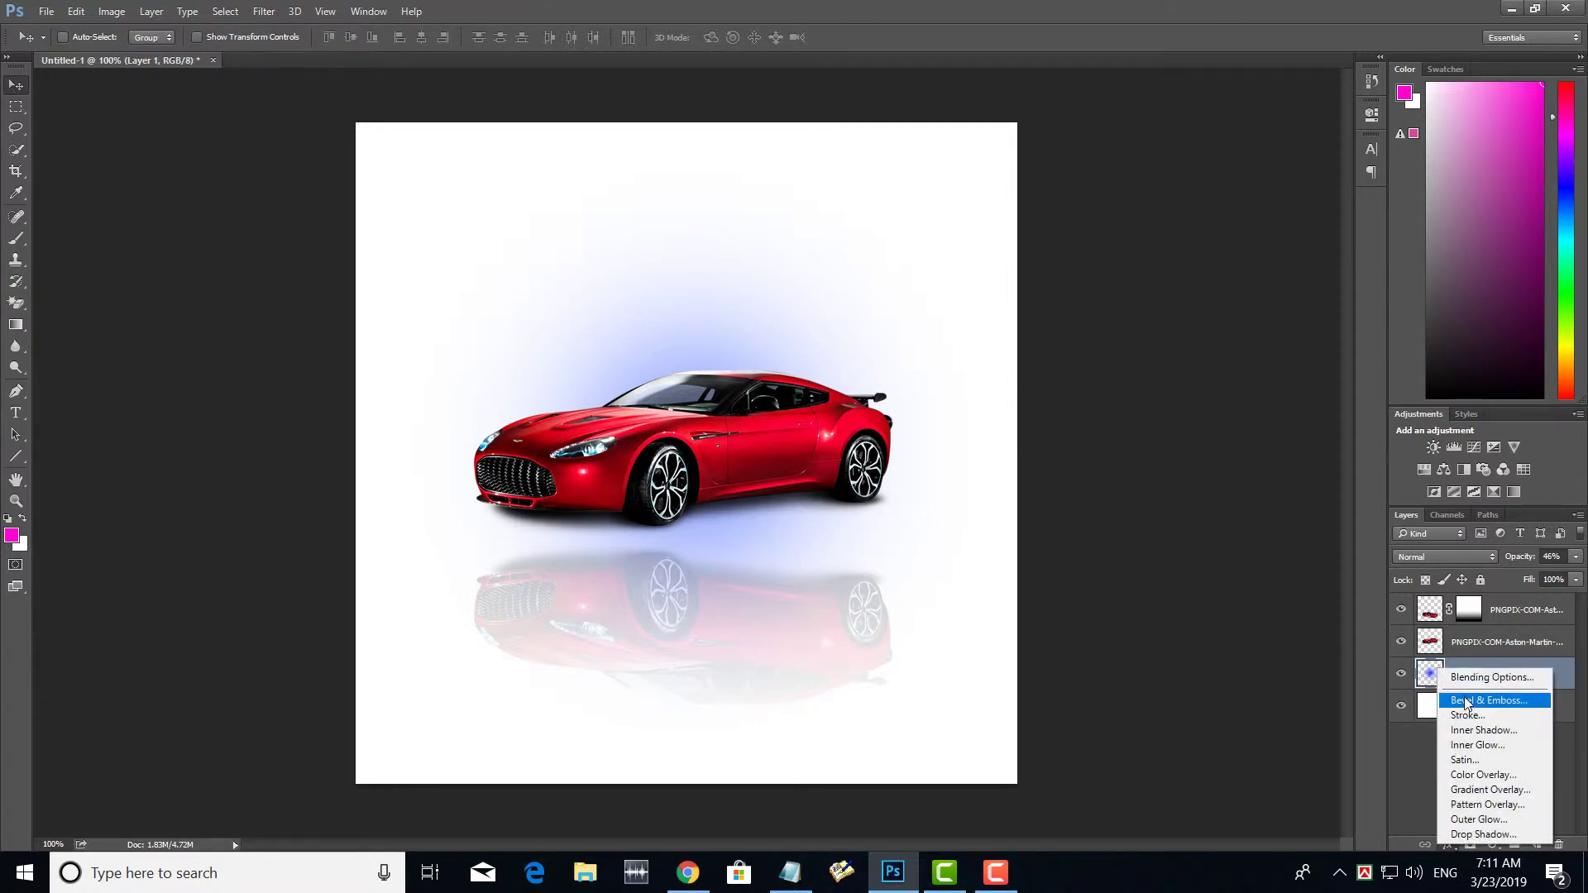
left_click(923, 572)
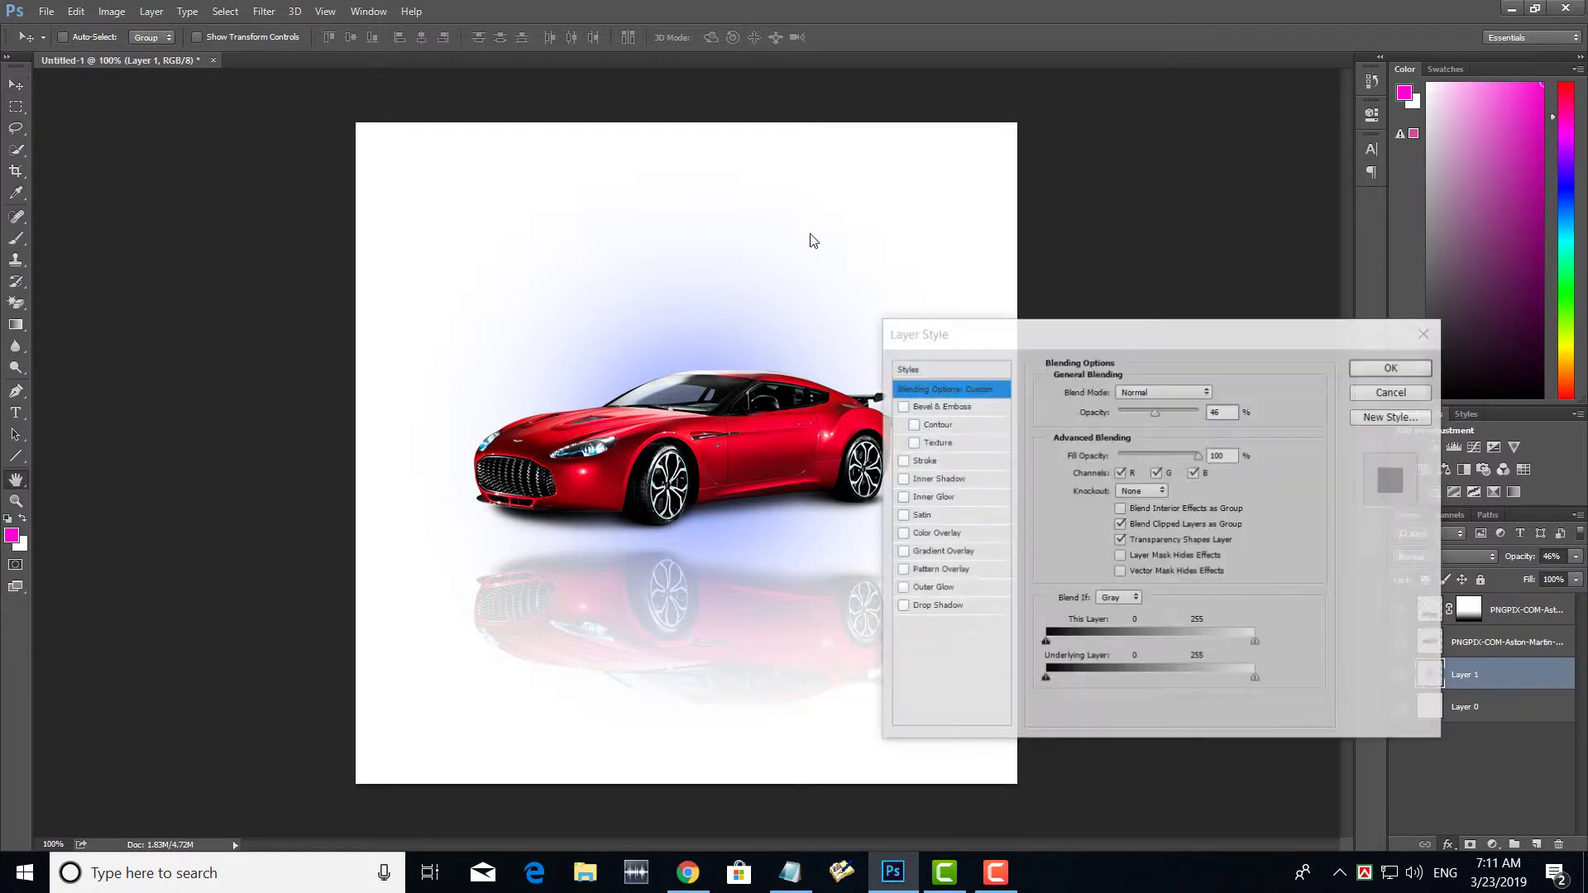
left_click(902, 533)
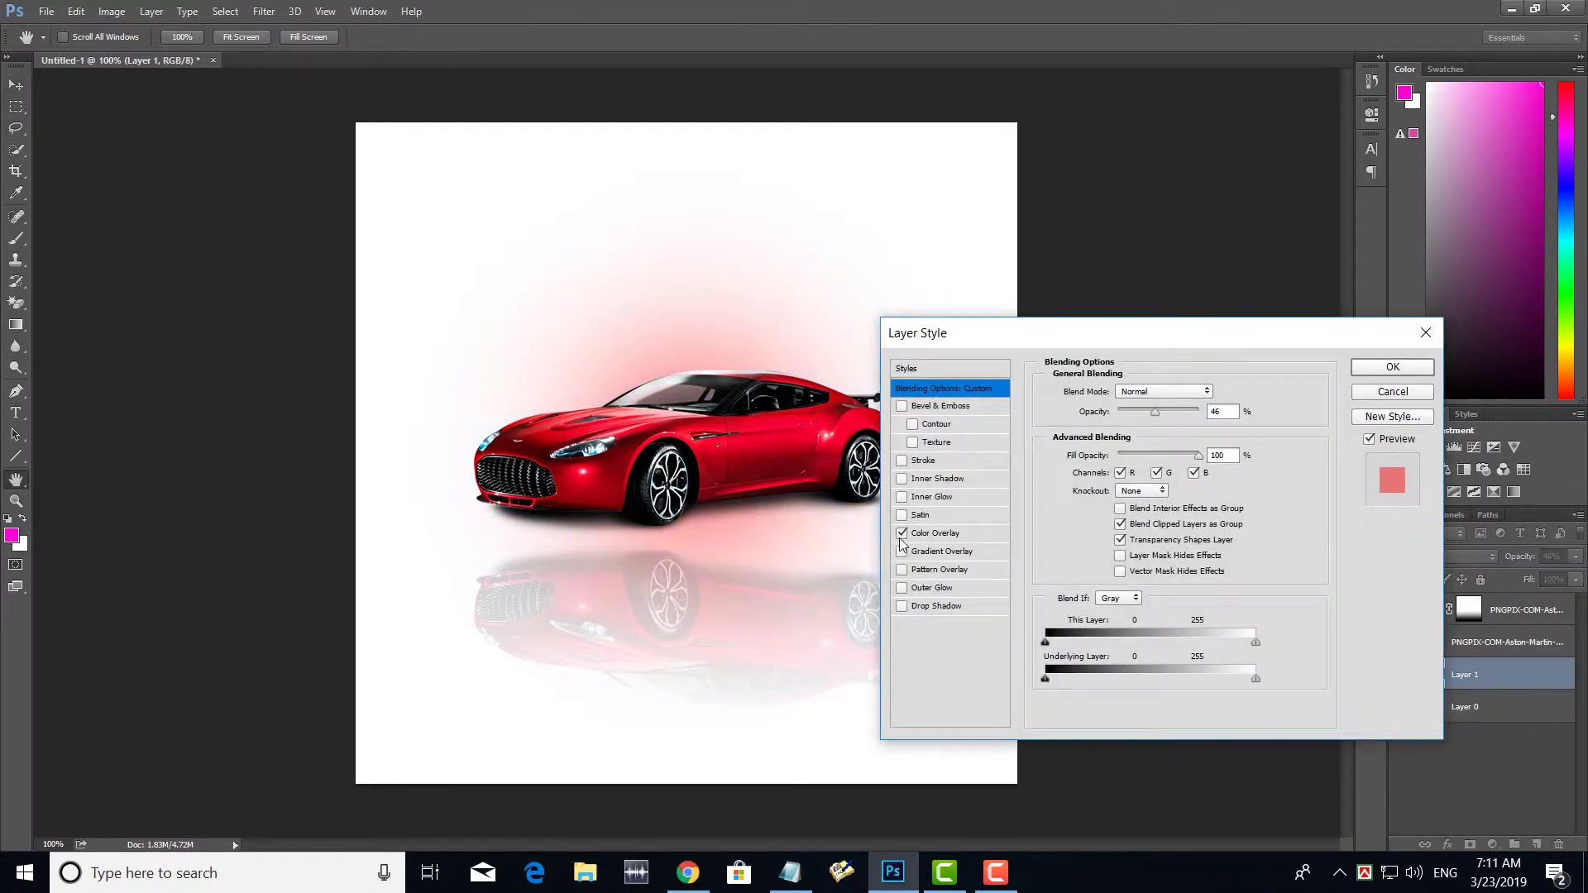
left_click(1426, 333)
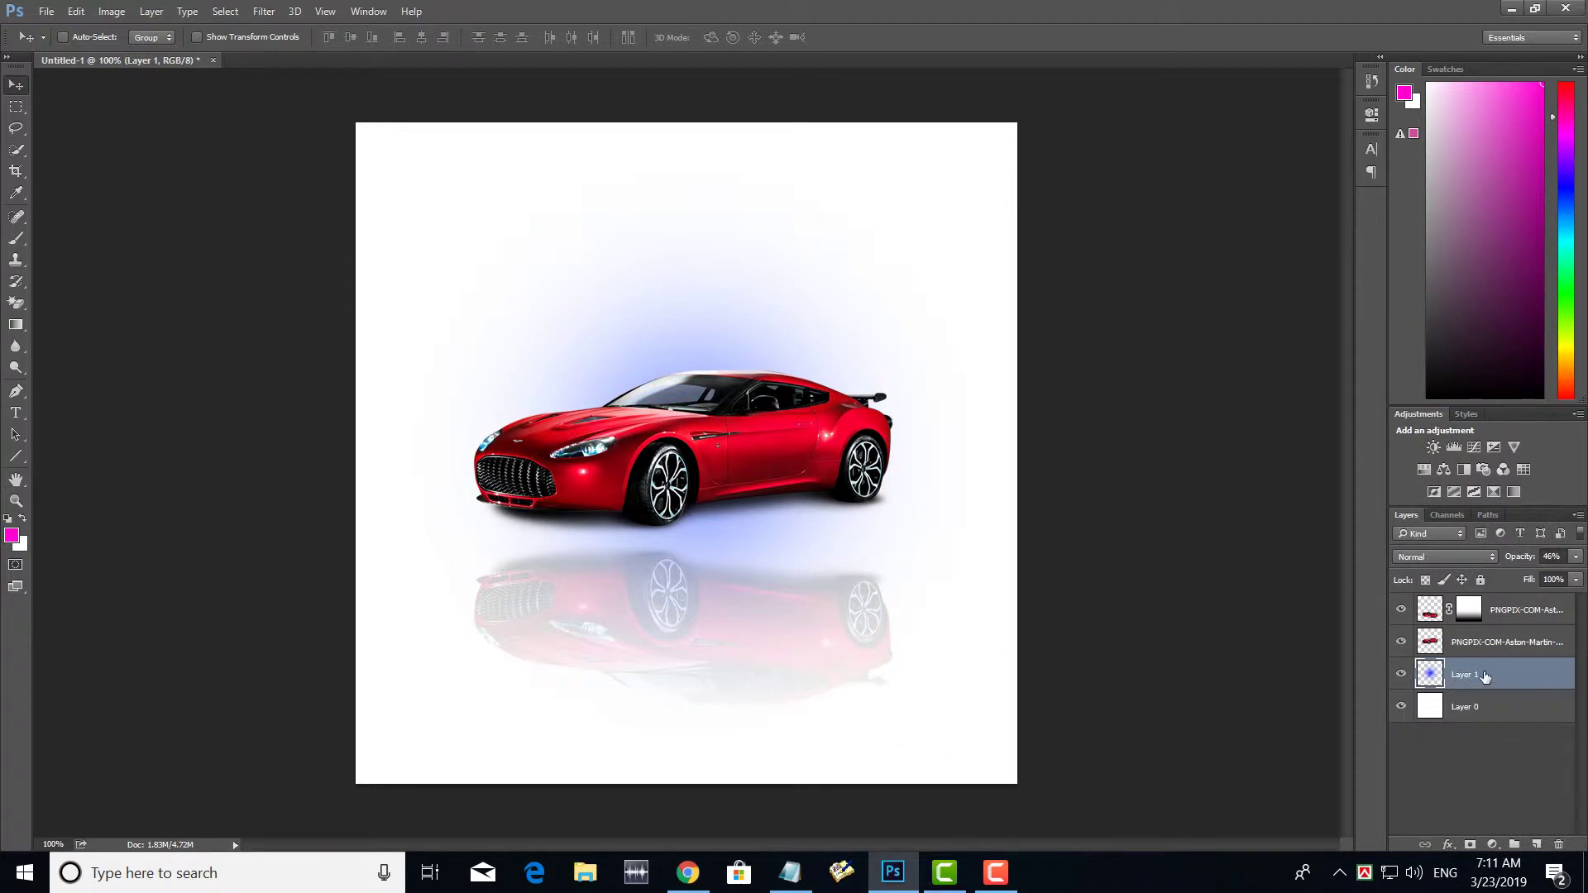
Add a #ffc000 Color Overlay to the glow layer, turning it golden.
left_click(1450, 844)
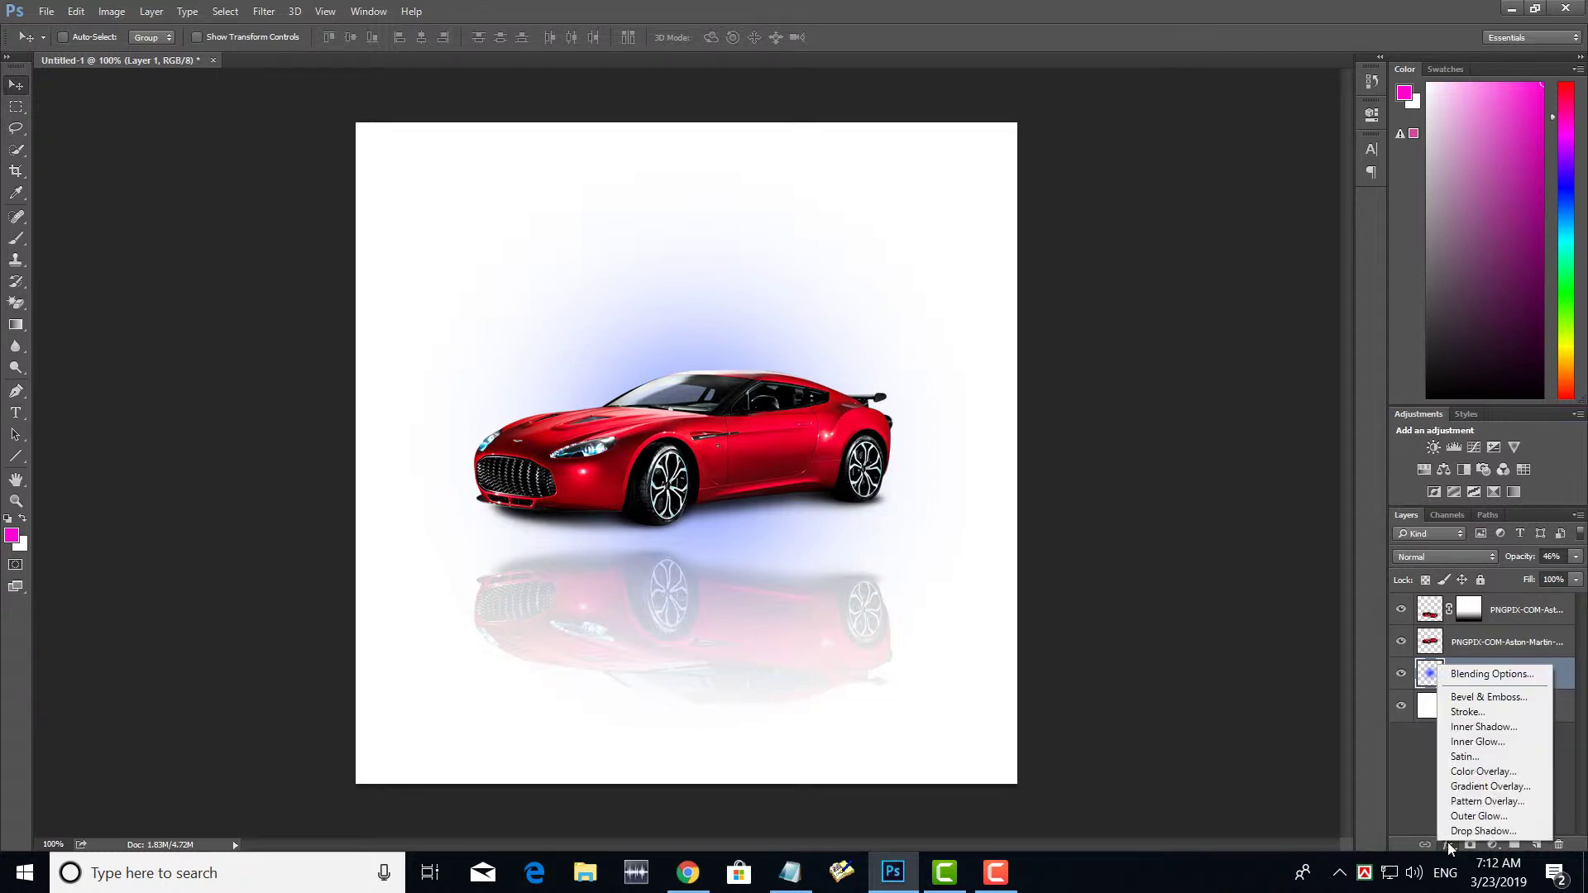
left_click(1477, 776)
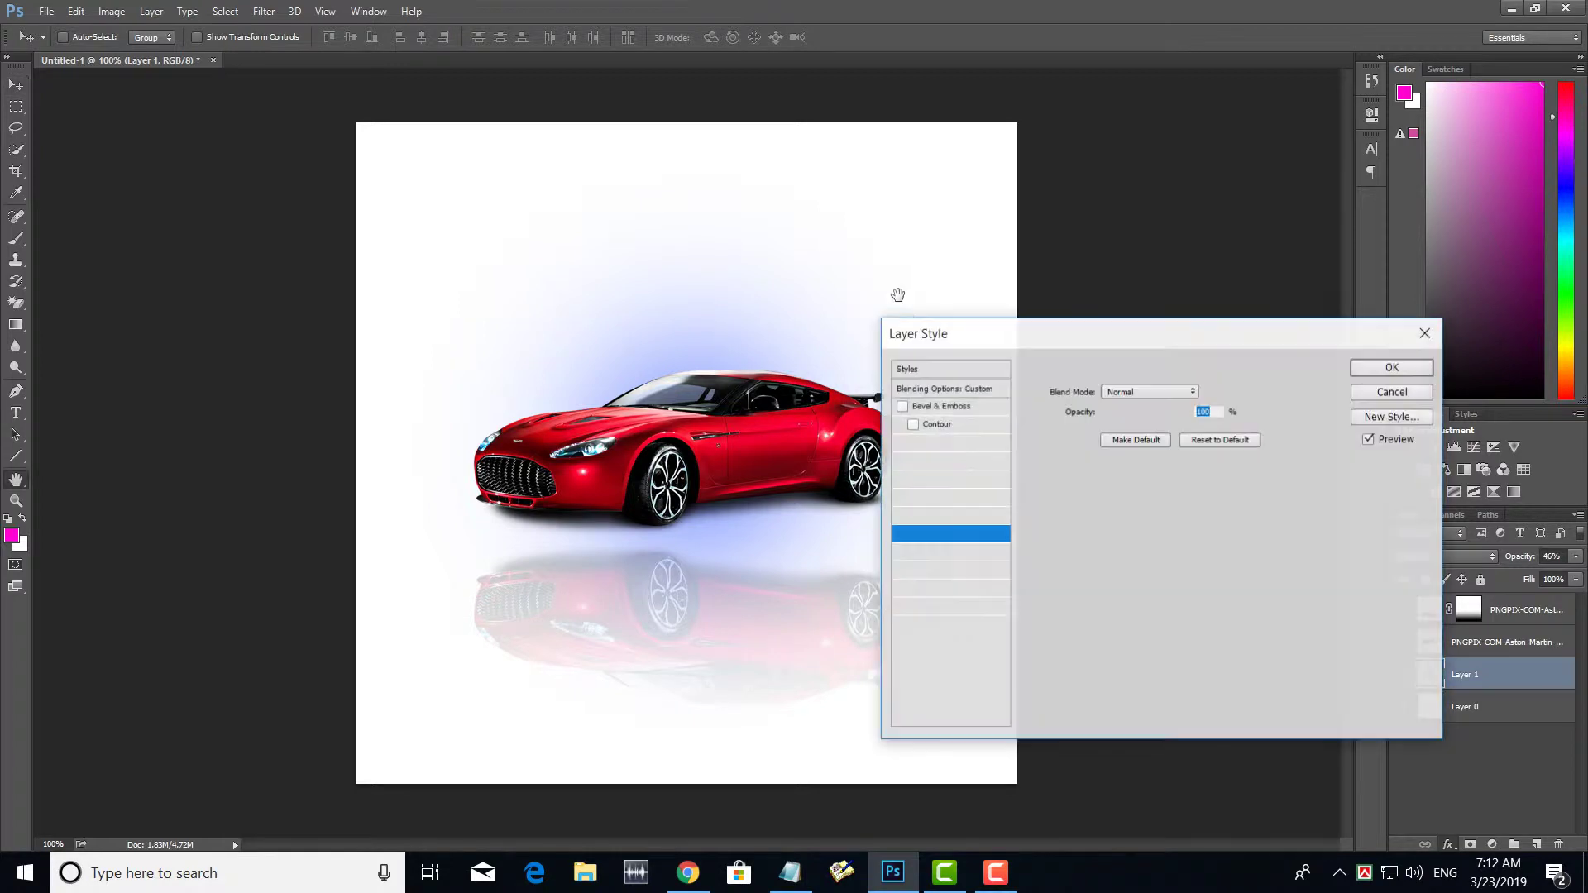
left_click_drag(993, 341, 1077, 354)
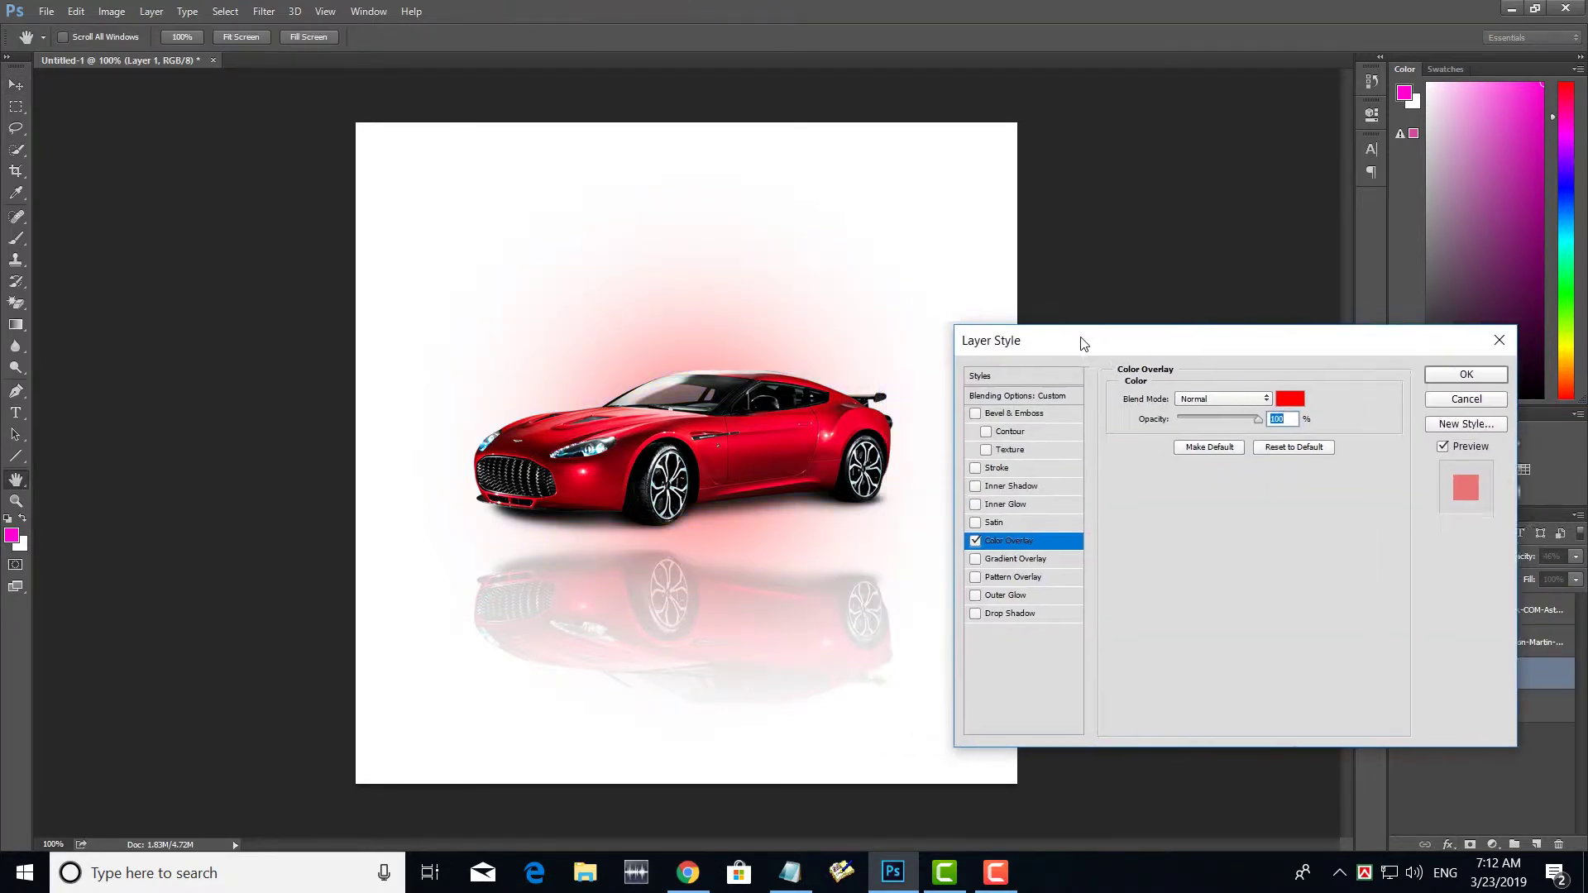
left_click(1299, 409)
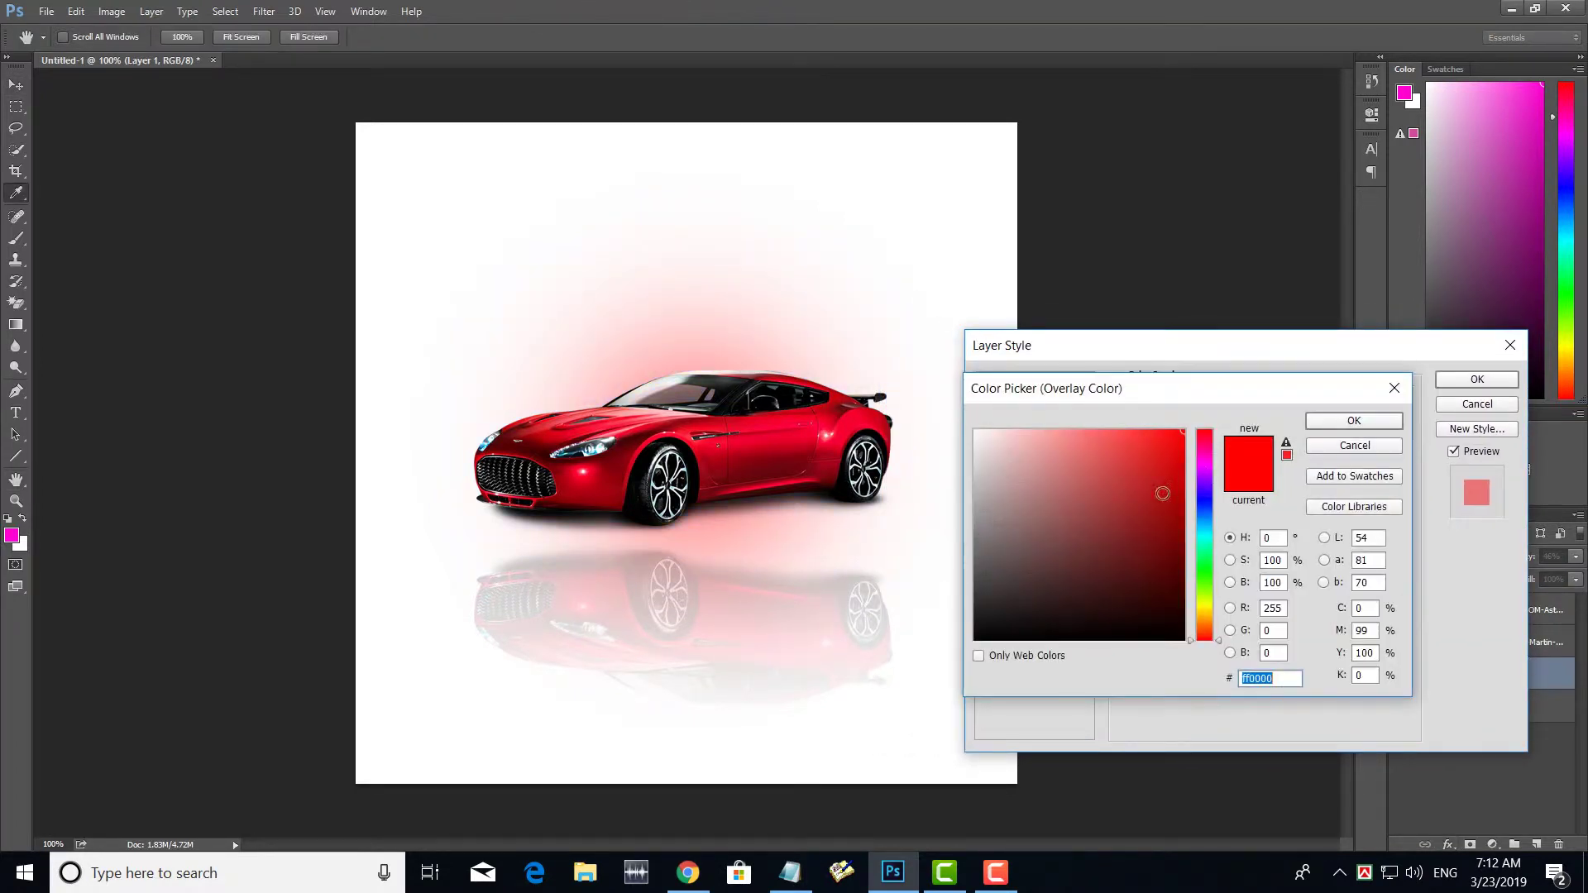
mouse_move(1135, 492)
left_mouse_down()
mouse_move(1204, 557)
mouse_move(1209, 608)
left_mouse_up()
left_click(1183, 431)
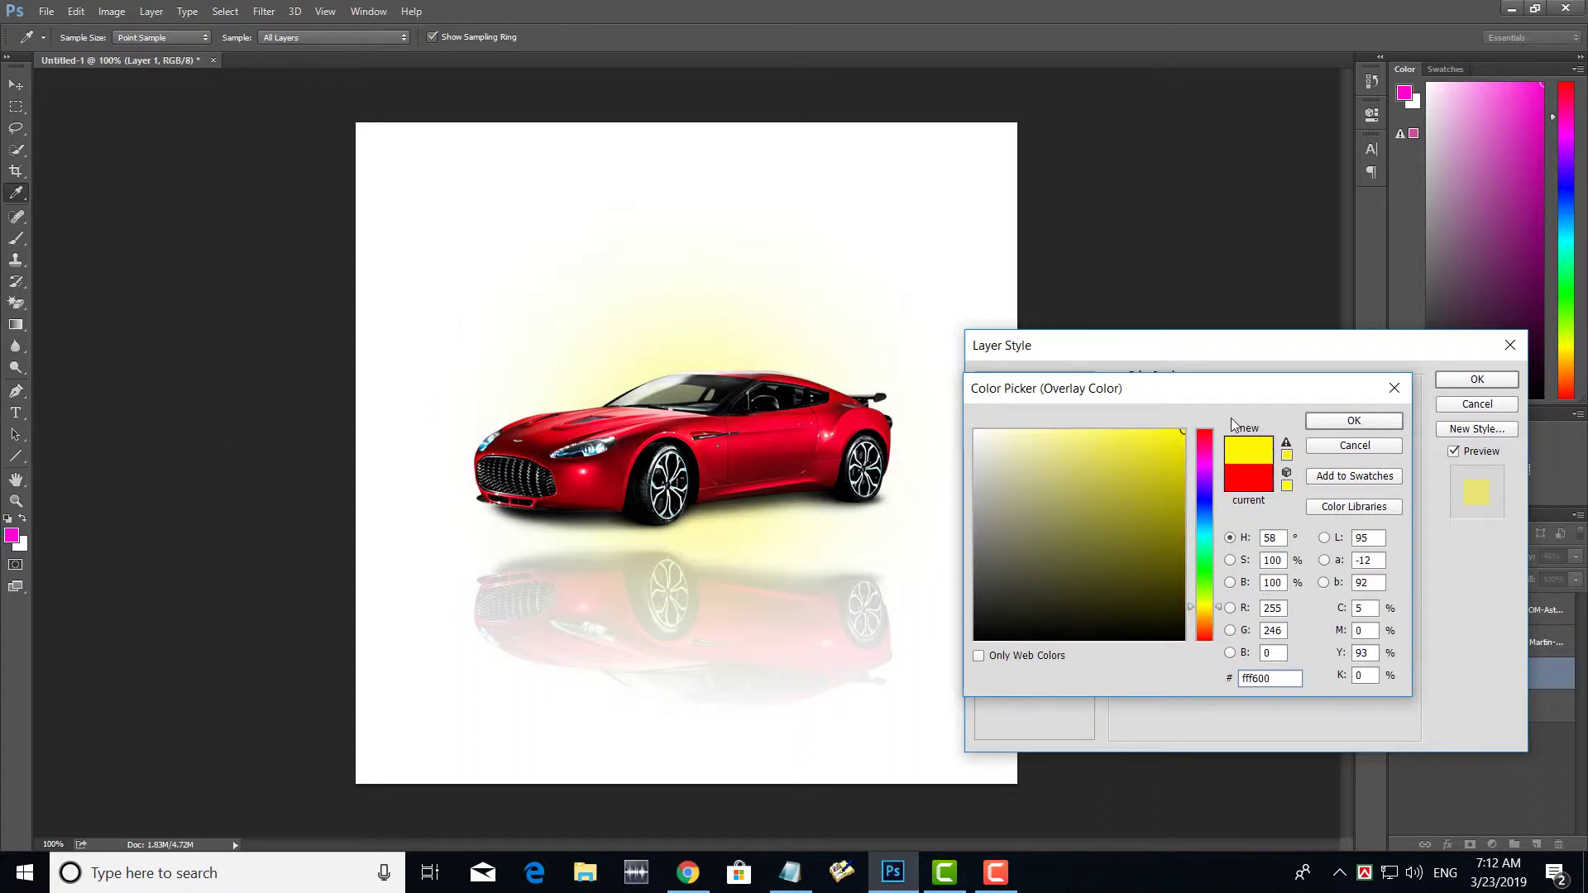
left_click(1207, 616)
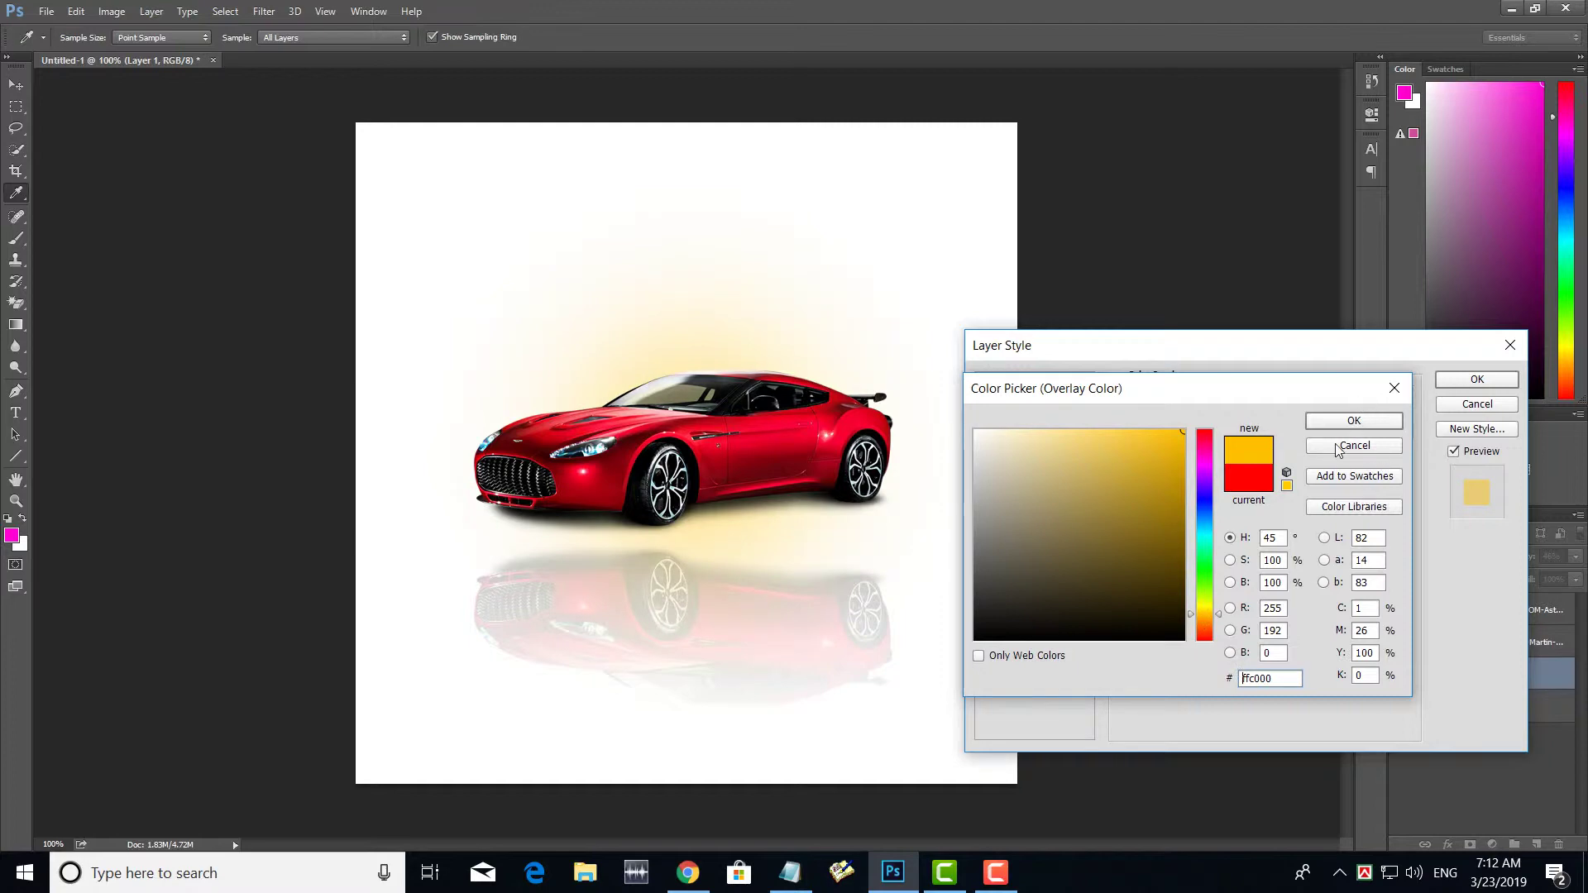
left_click(1336, 421)
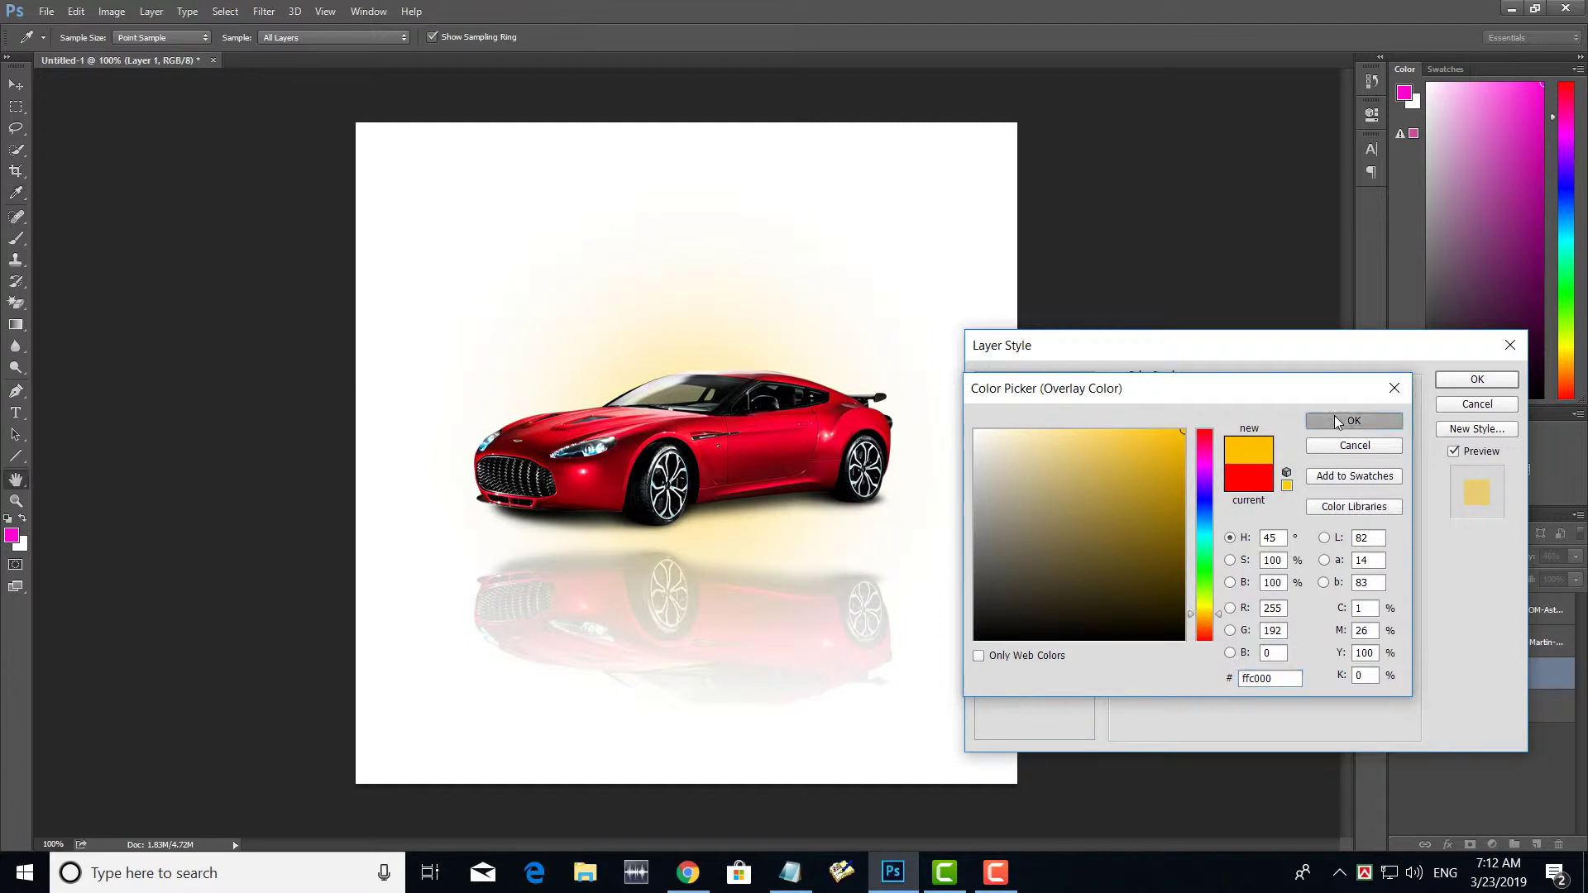
left_click(1477, 380)
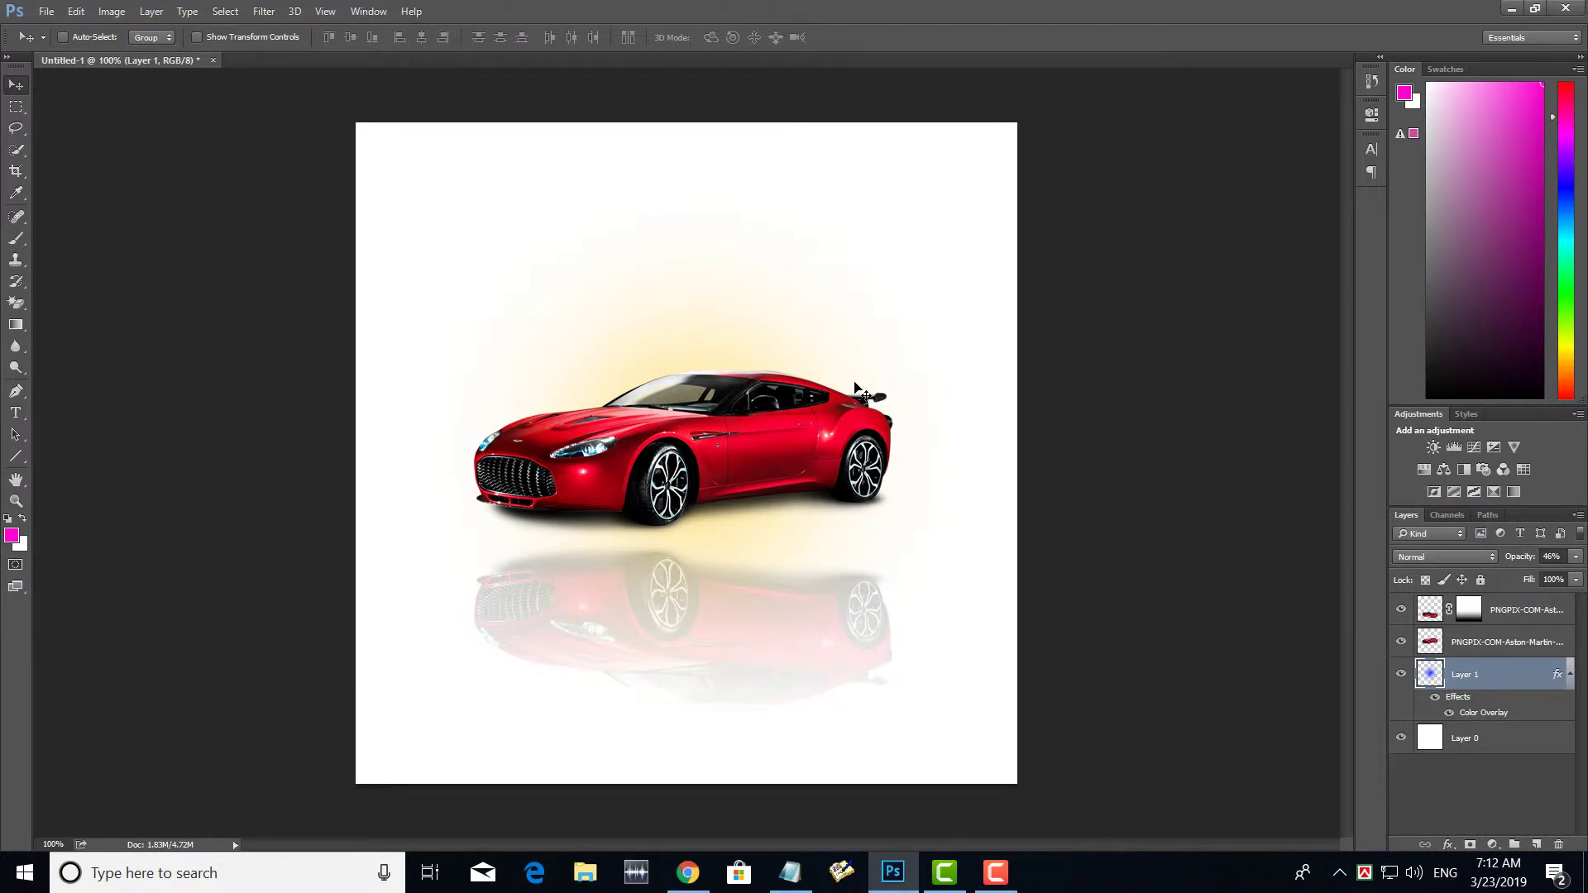
Scale the glow layer to 127.31% and move it back under the car.
key("ctrl+t")
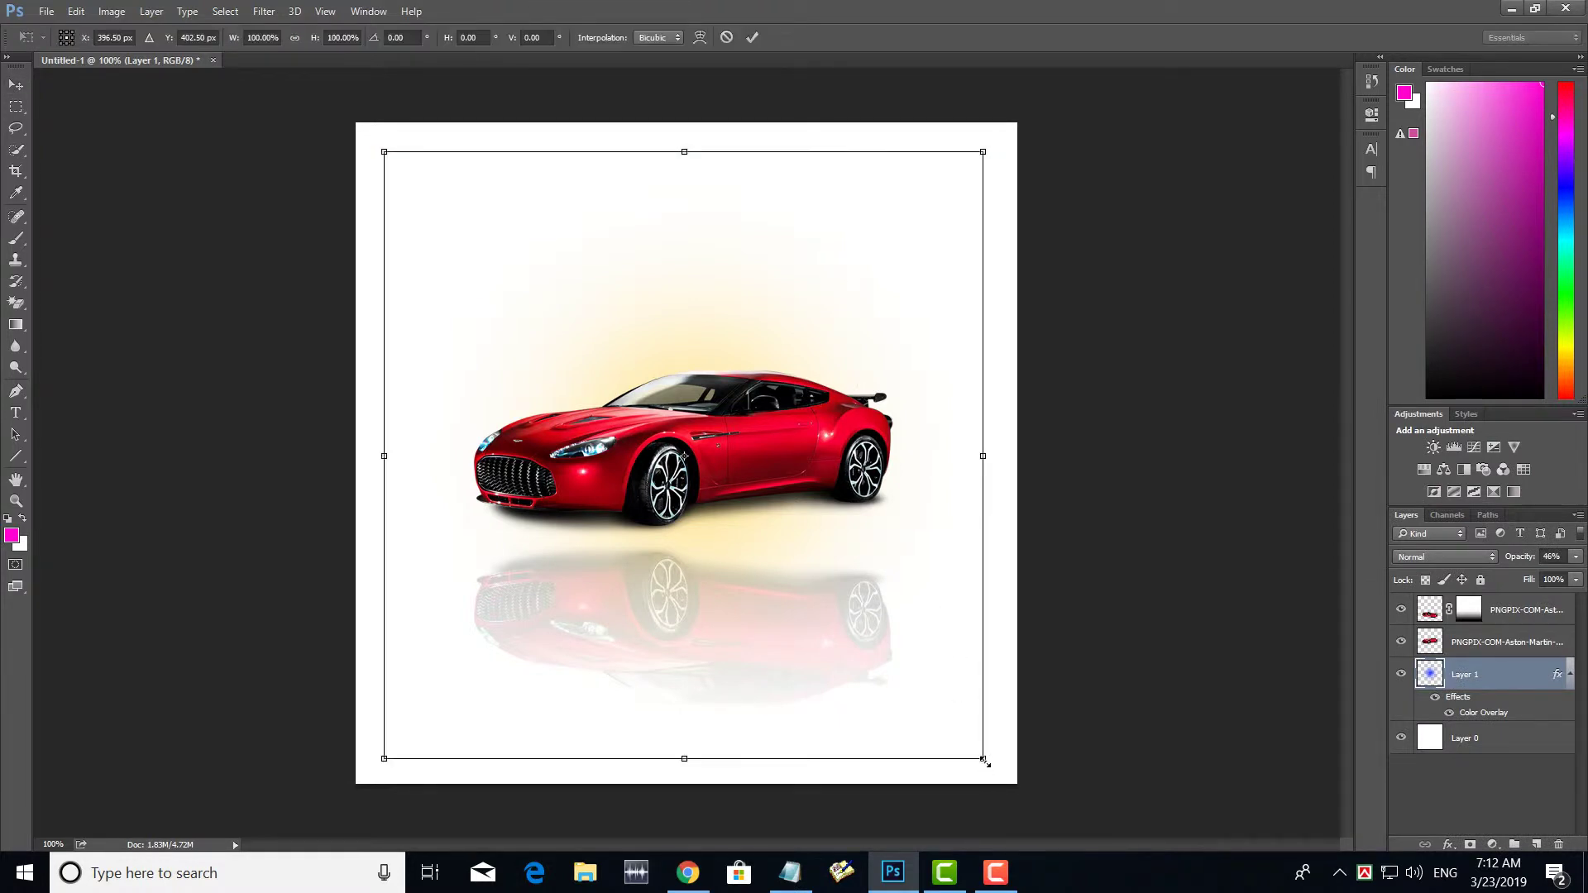
left_click_drag(985, 760, 1076, 837)
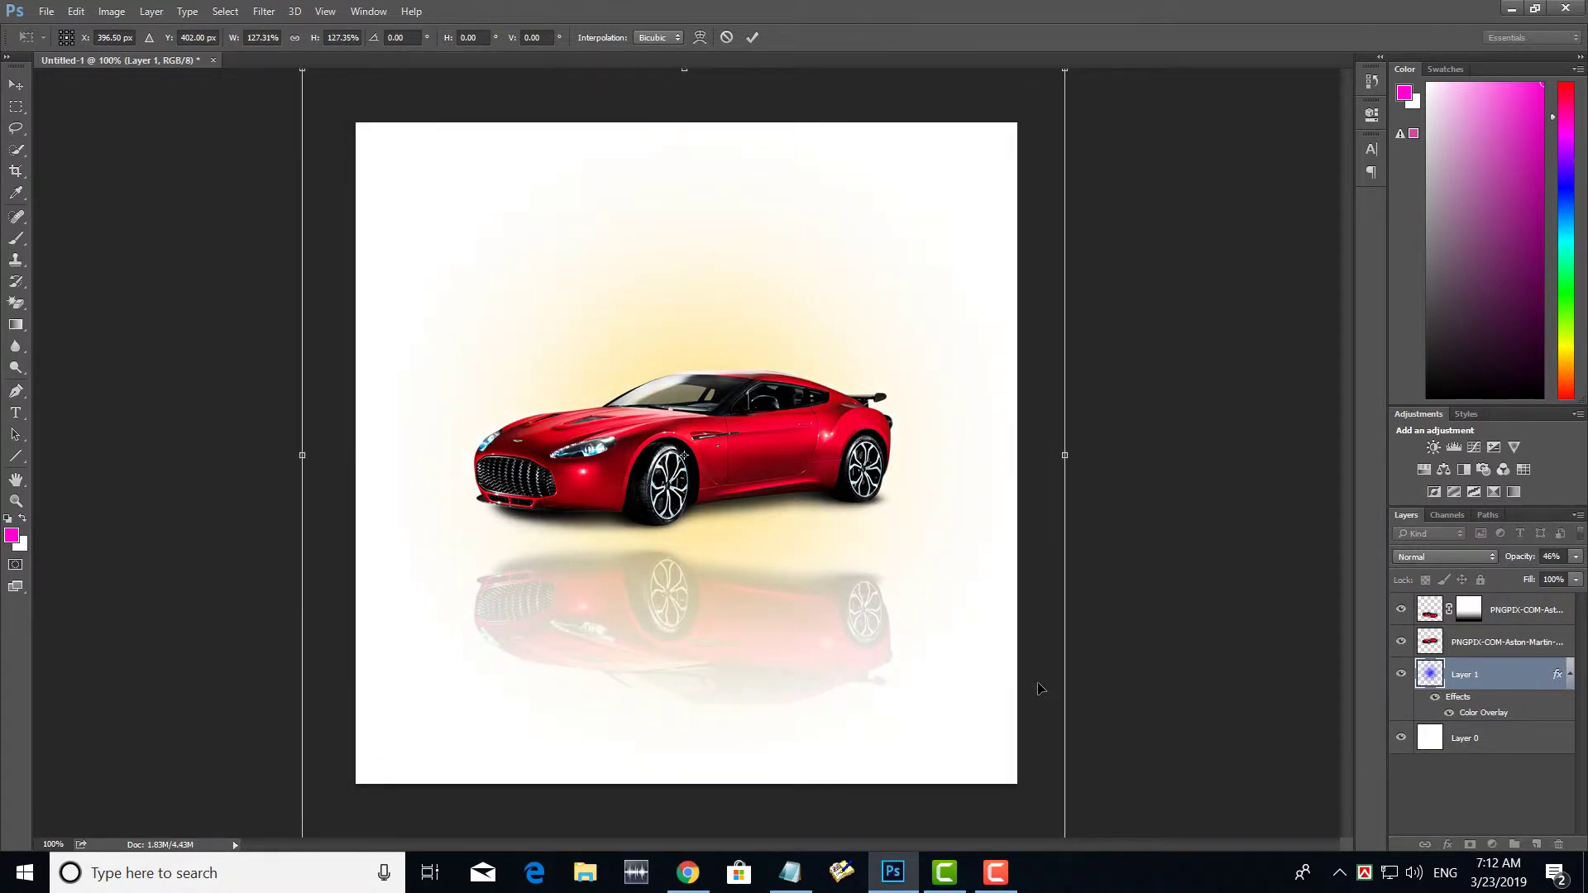
key("Return")
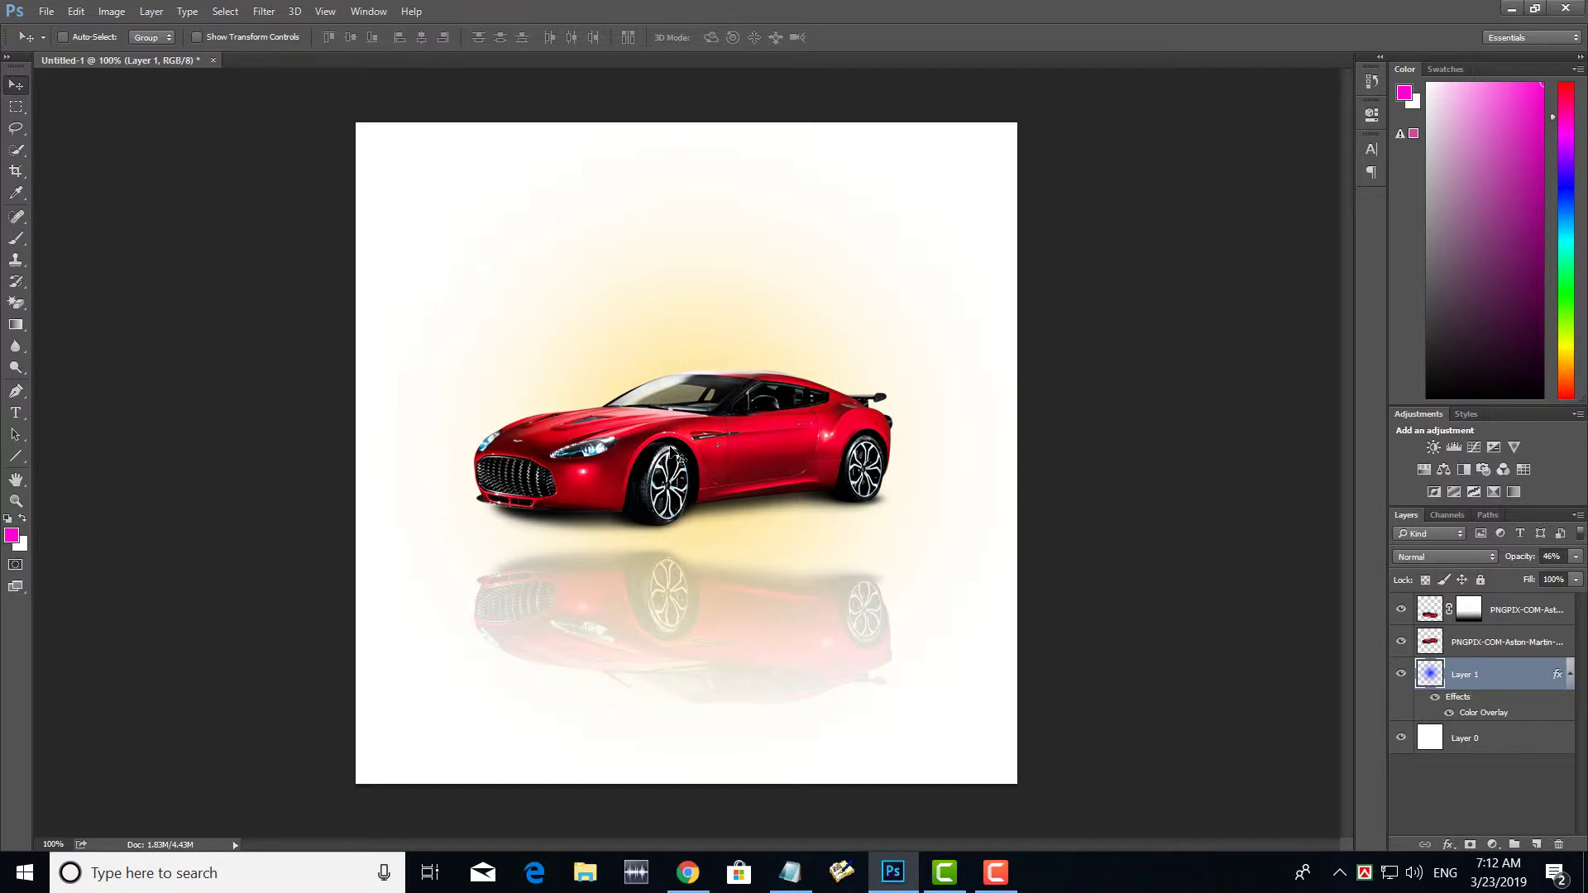
mouse_move(754, 460)
left_mouse_down()
mouse_move(647, 468)
mouse_move(666, 364)
mouse_move(737, 472)
mouse_move(751, 405)
left_mouse_up()
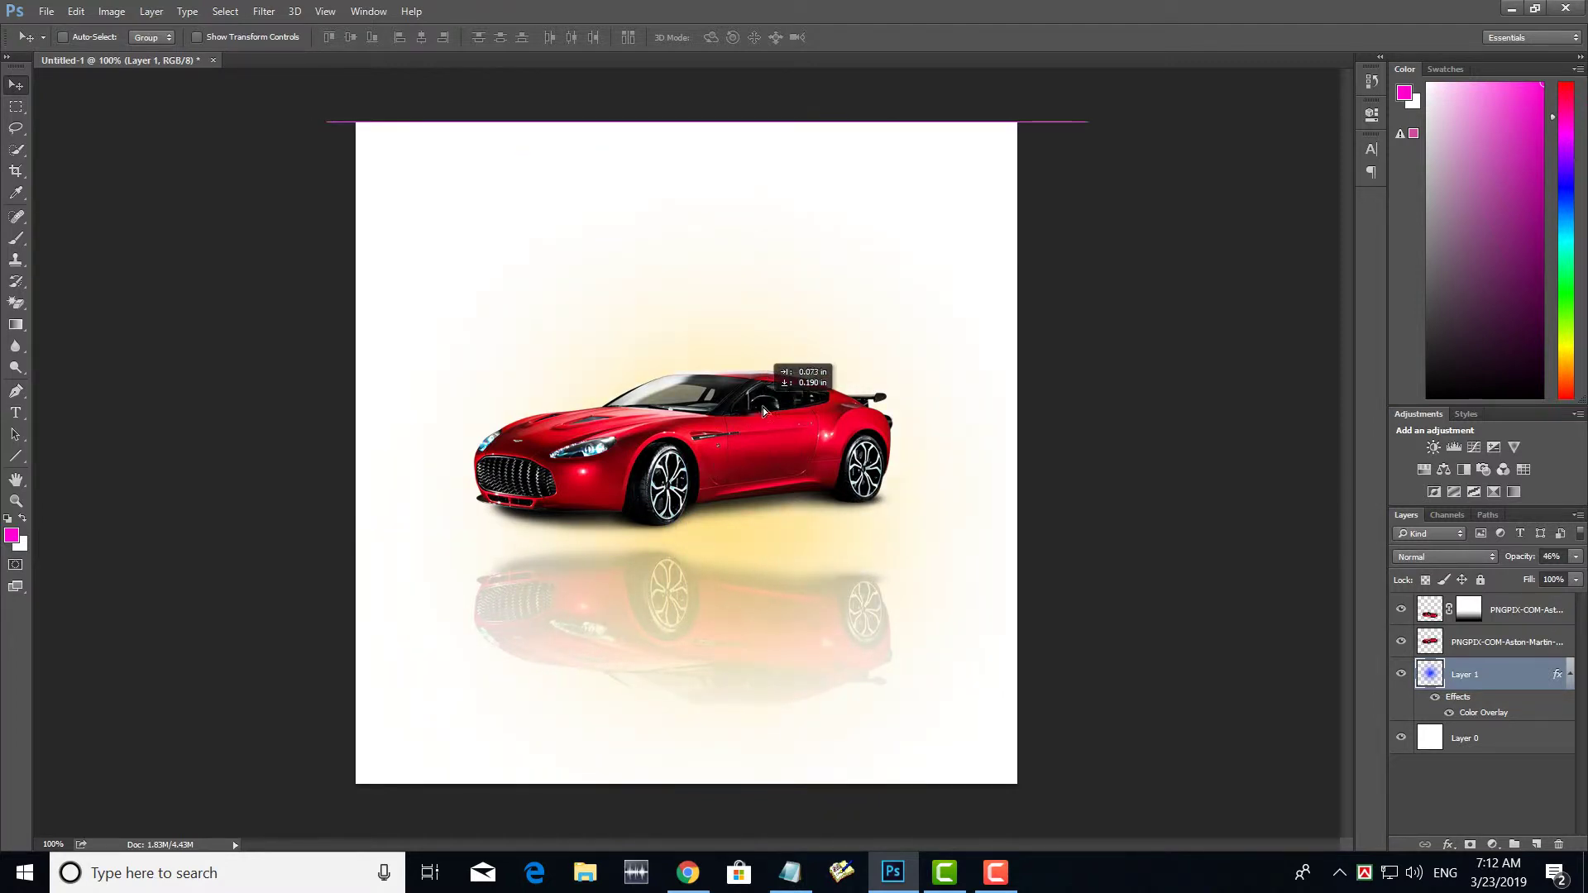
left_click_drag(751, 405, 761, 413)
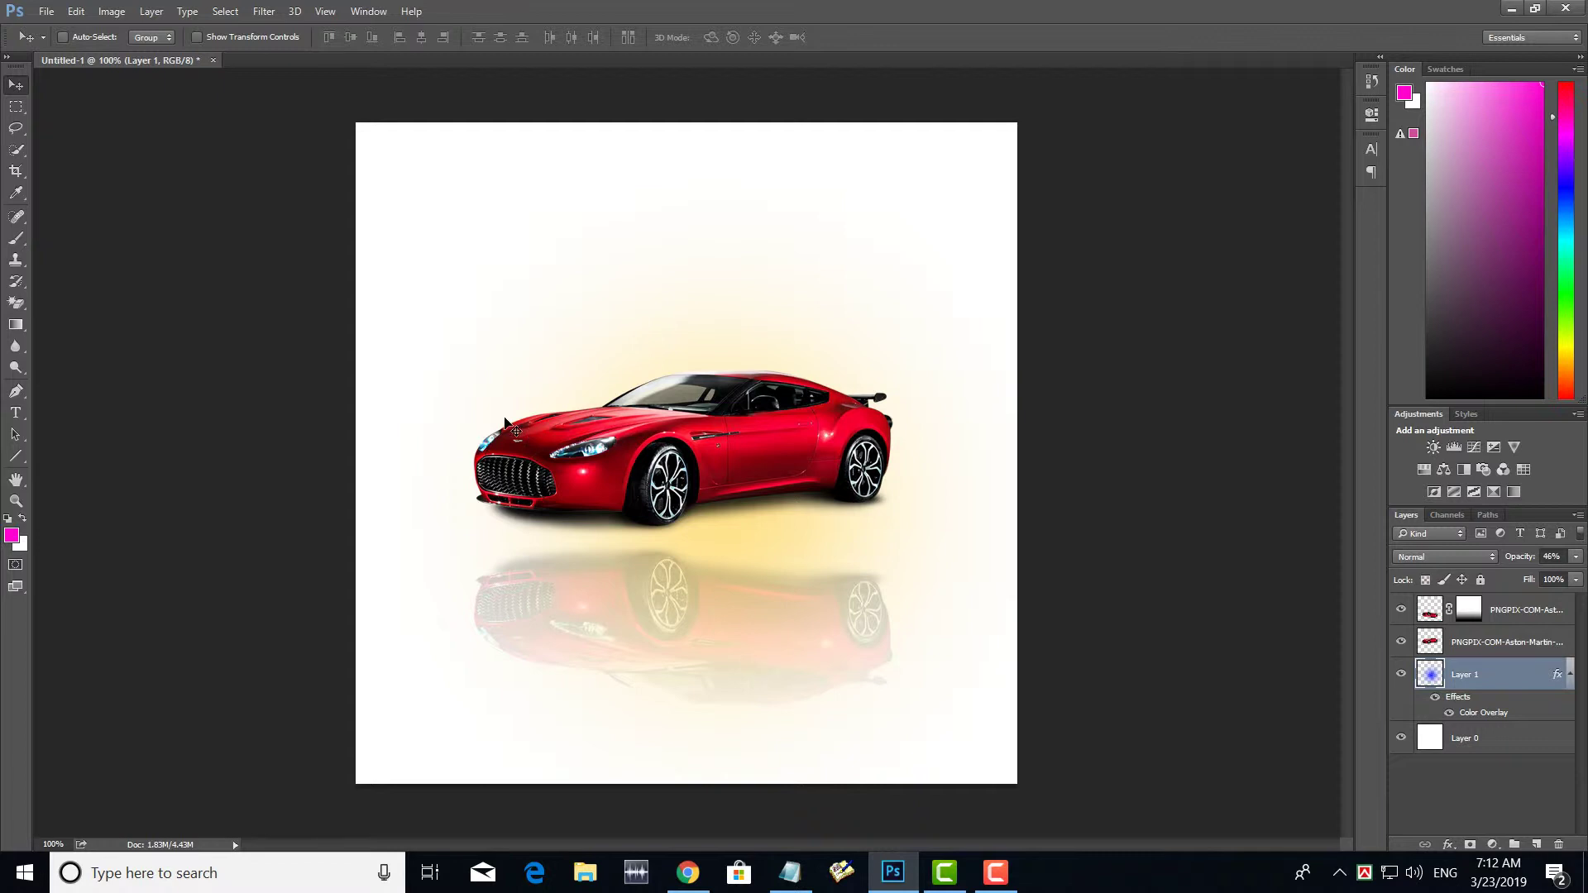
Reselect the glow layer, Layer 1, and bring up its layer effects list.
left_click(1484, 644)
left_click(1572, 677)
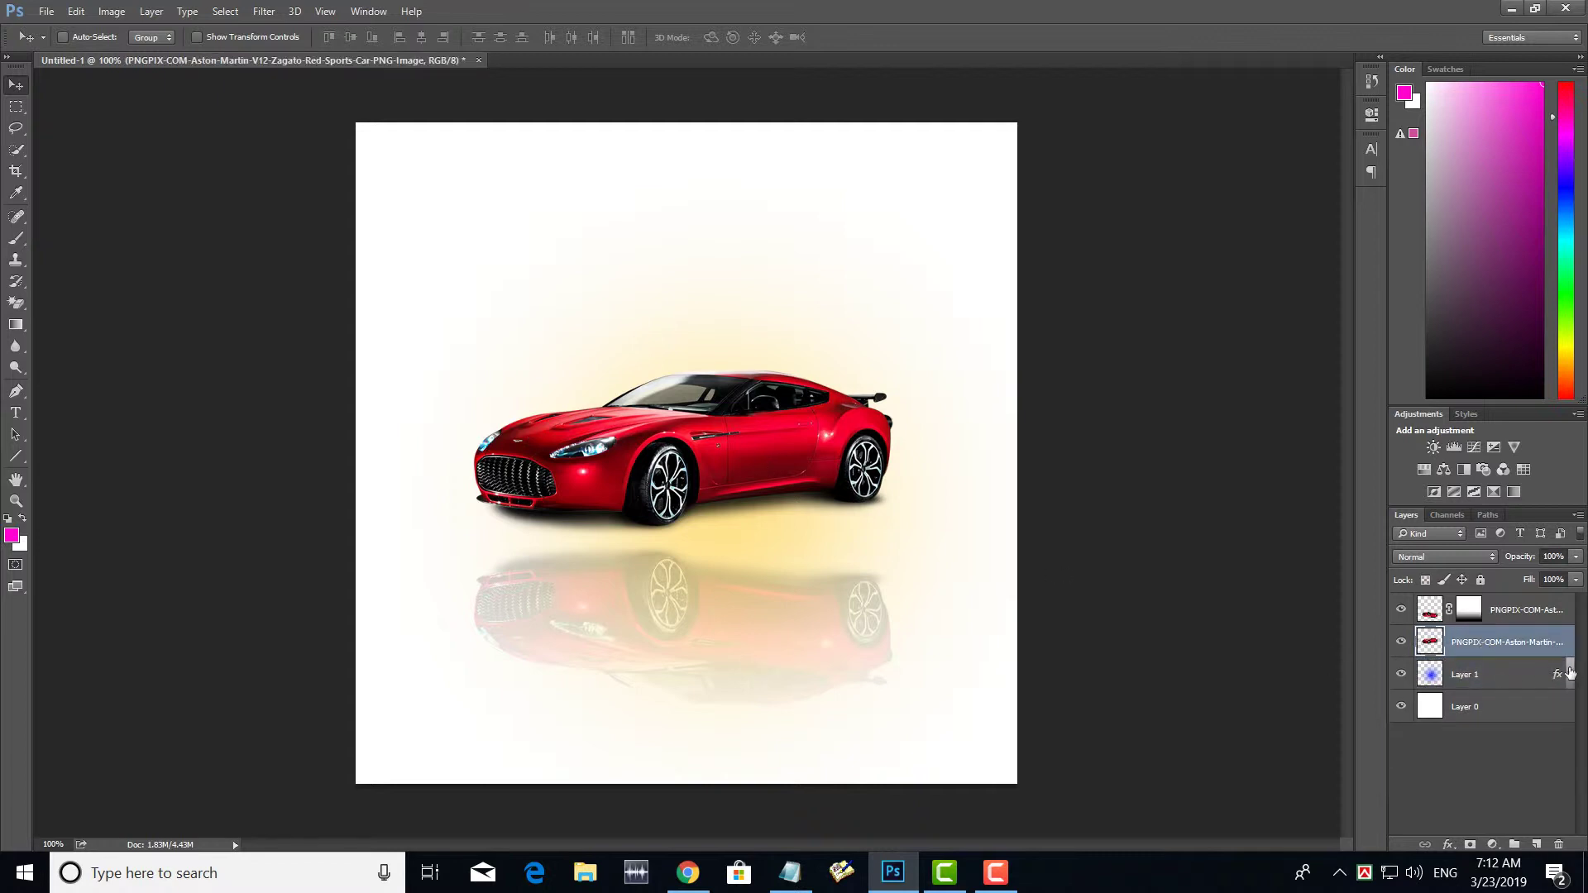
left_click(1466, 712)
left_click(1481, 679)
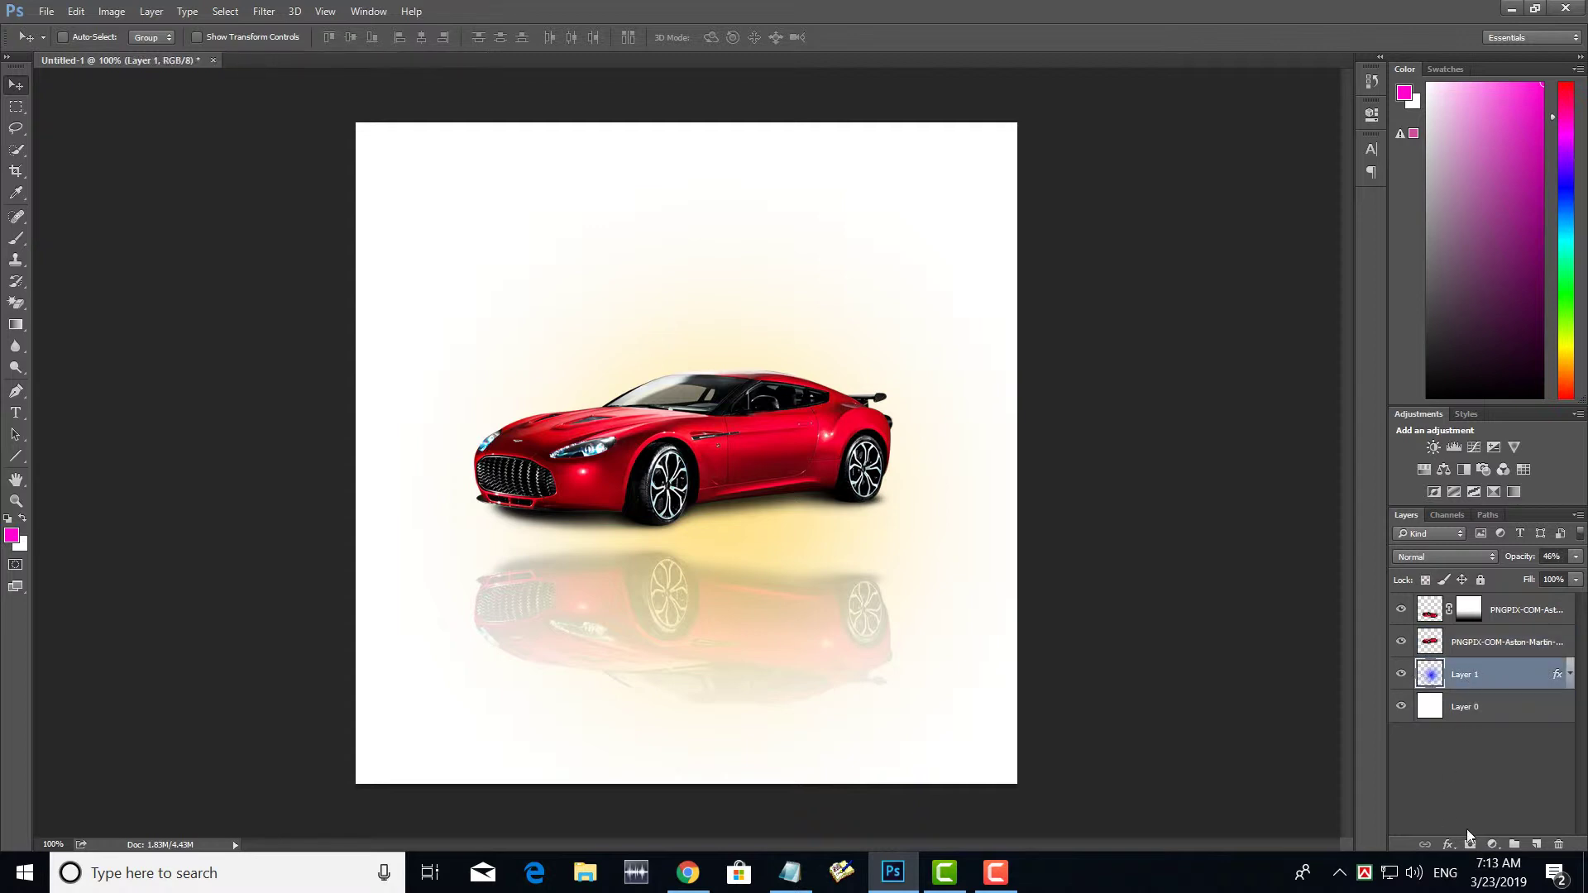
left_click(1447, 845)
Replace the glow's Color Overlay with a Gradient Overlay.
left_click(1449, 684)
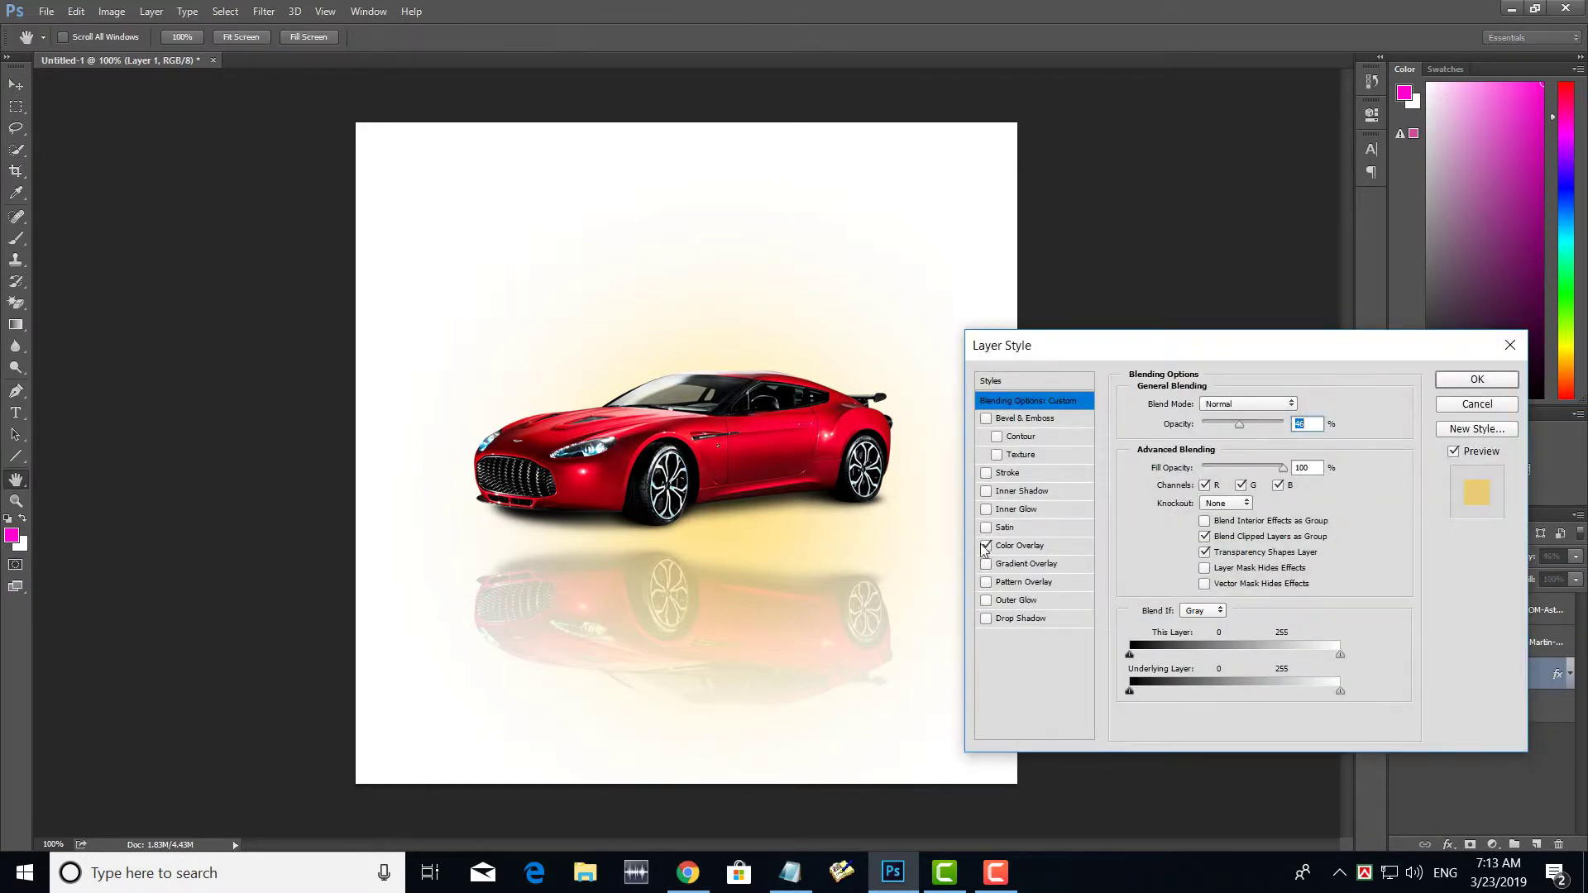
left_click(987, 547)
left_click(987, 565)
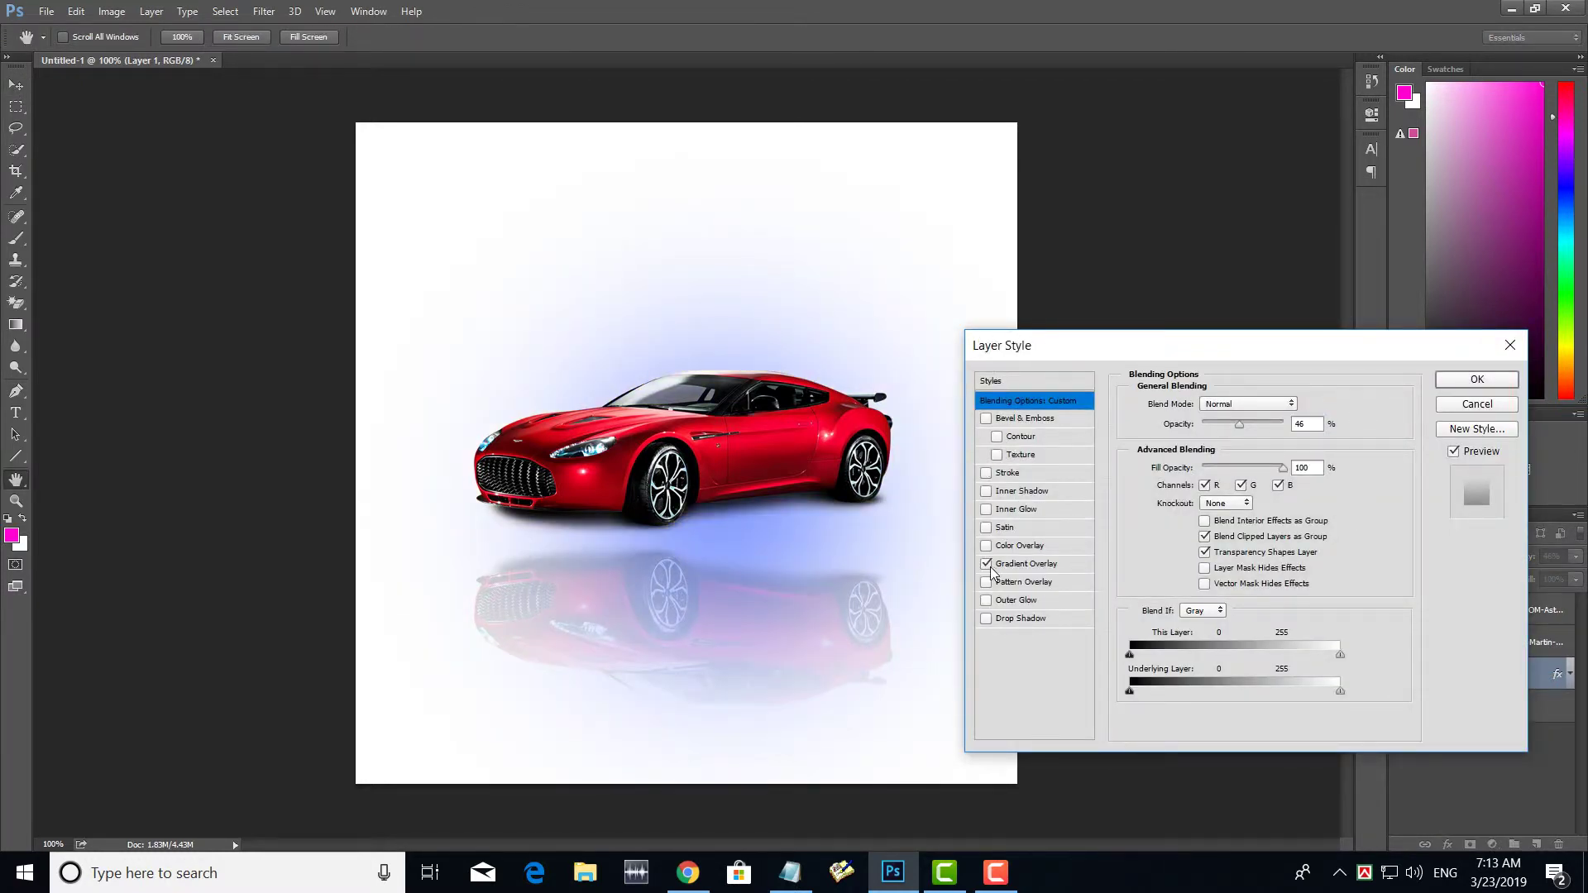
left_click(1009, 567)
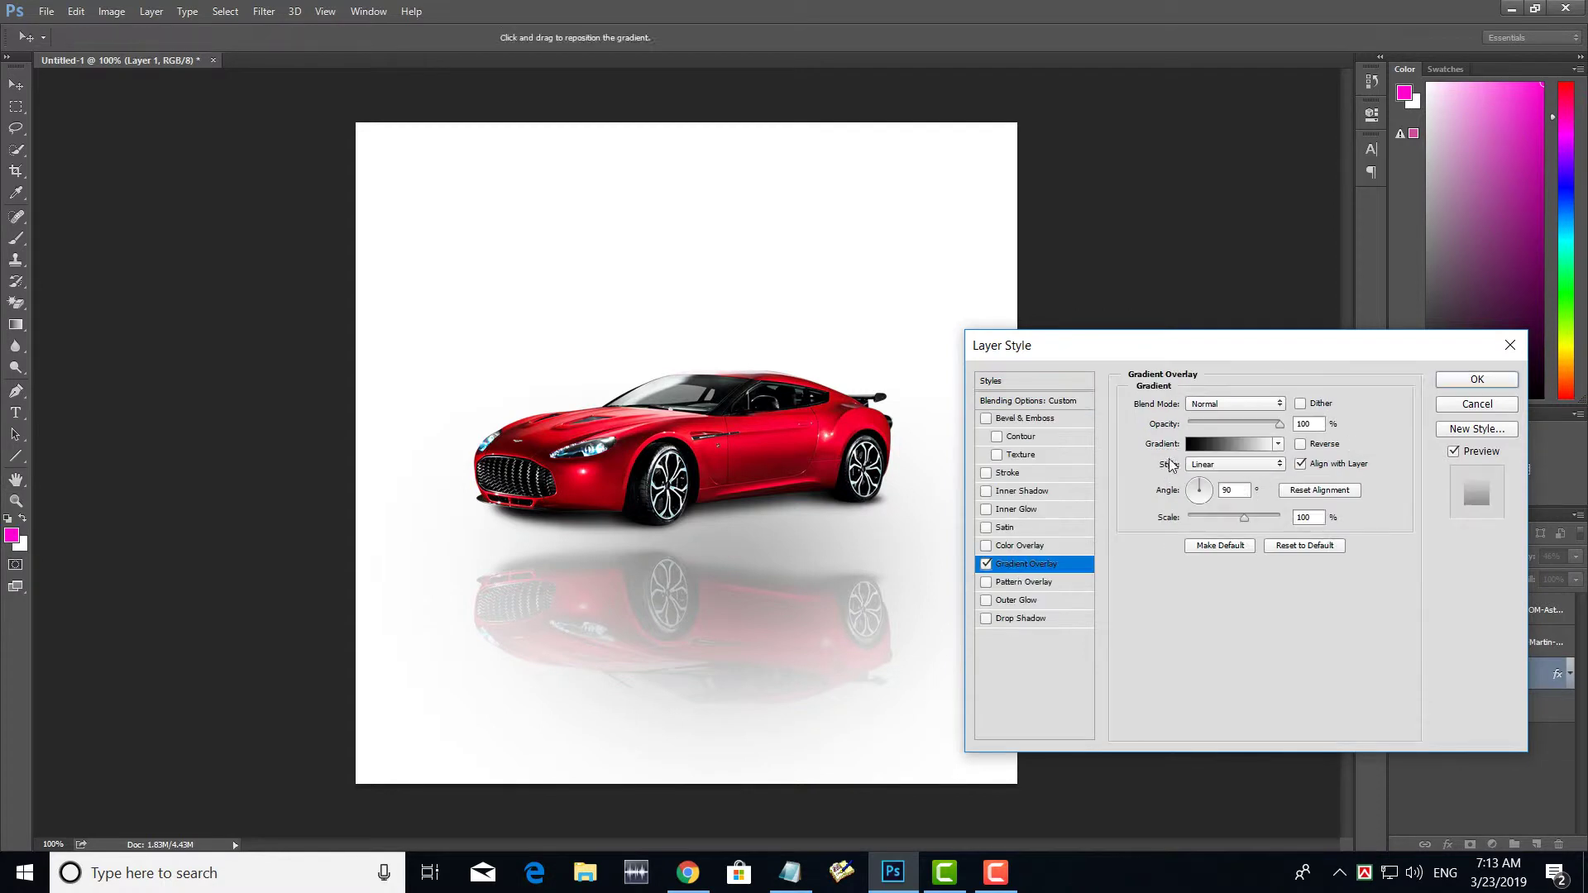
left_click(1231, 448)
Compare gradient presets and settle on Orange, Yellow, Orange.
left_click(1121, 293)
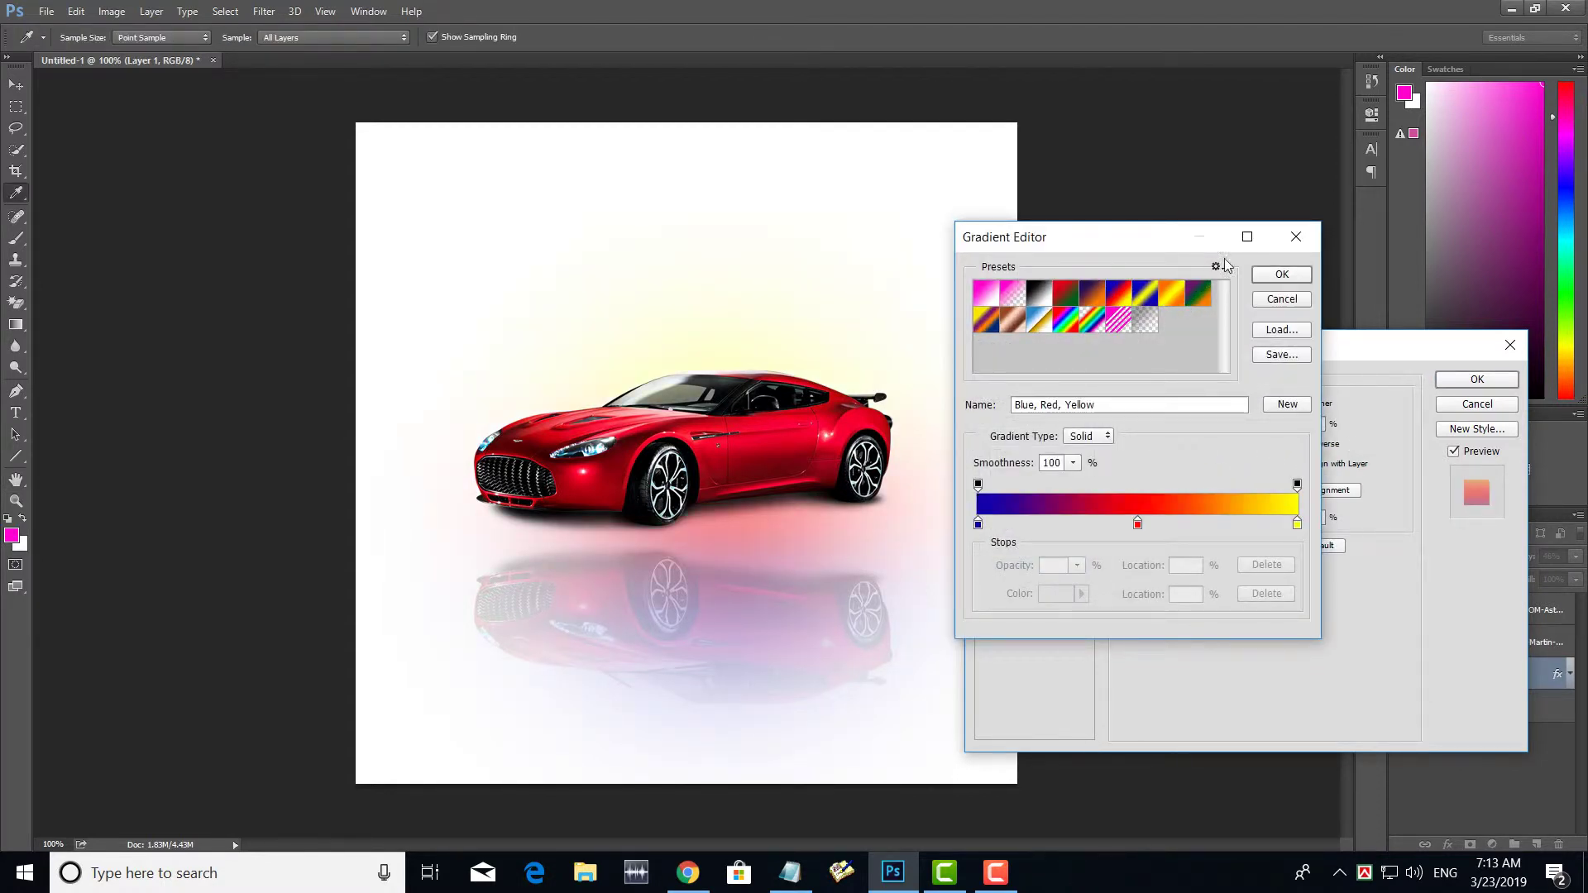
left_click_drag(1215, 248, 1464, 328)
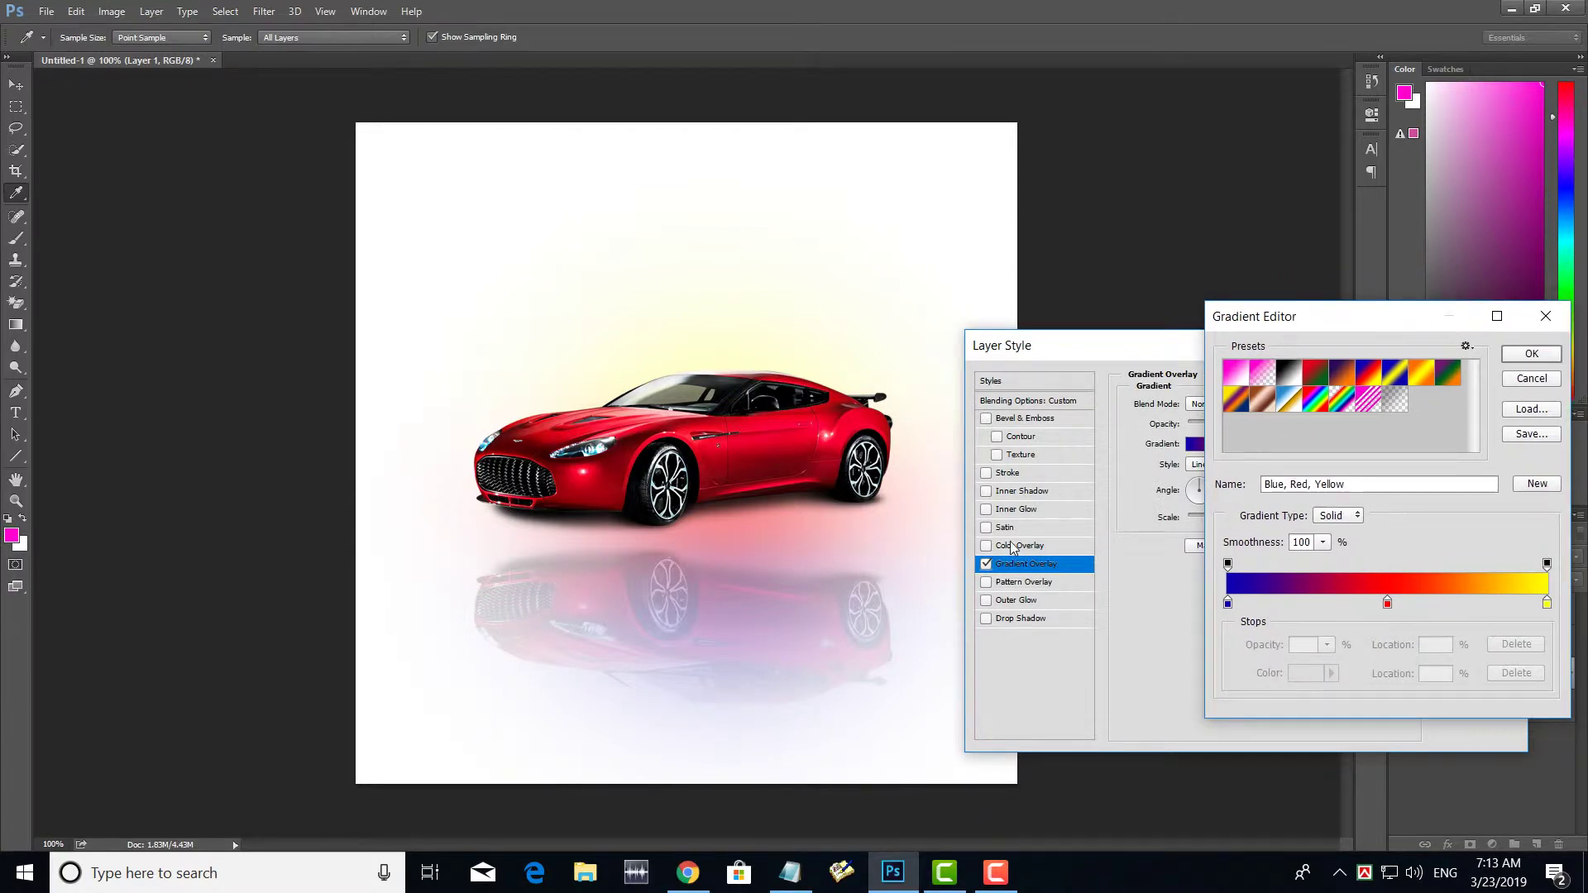
left_click(1423, 375)
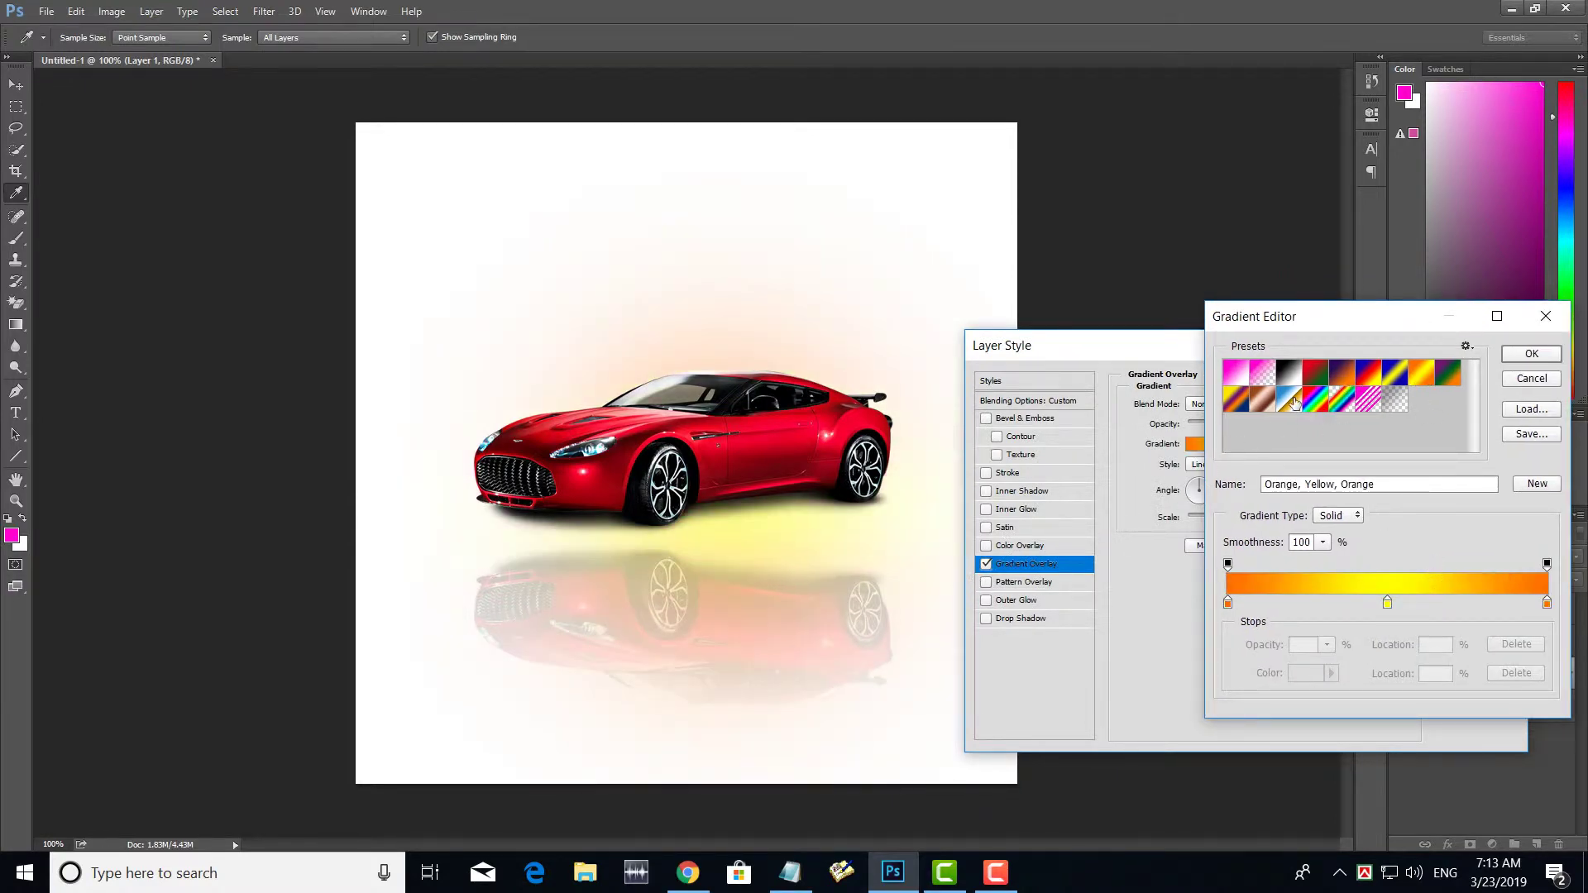
left_click(1259, 405)
left_click(1434, 372)
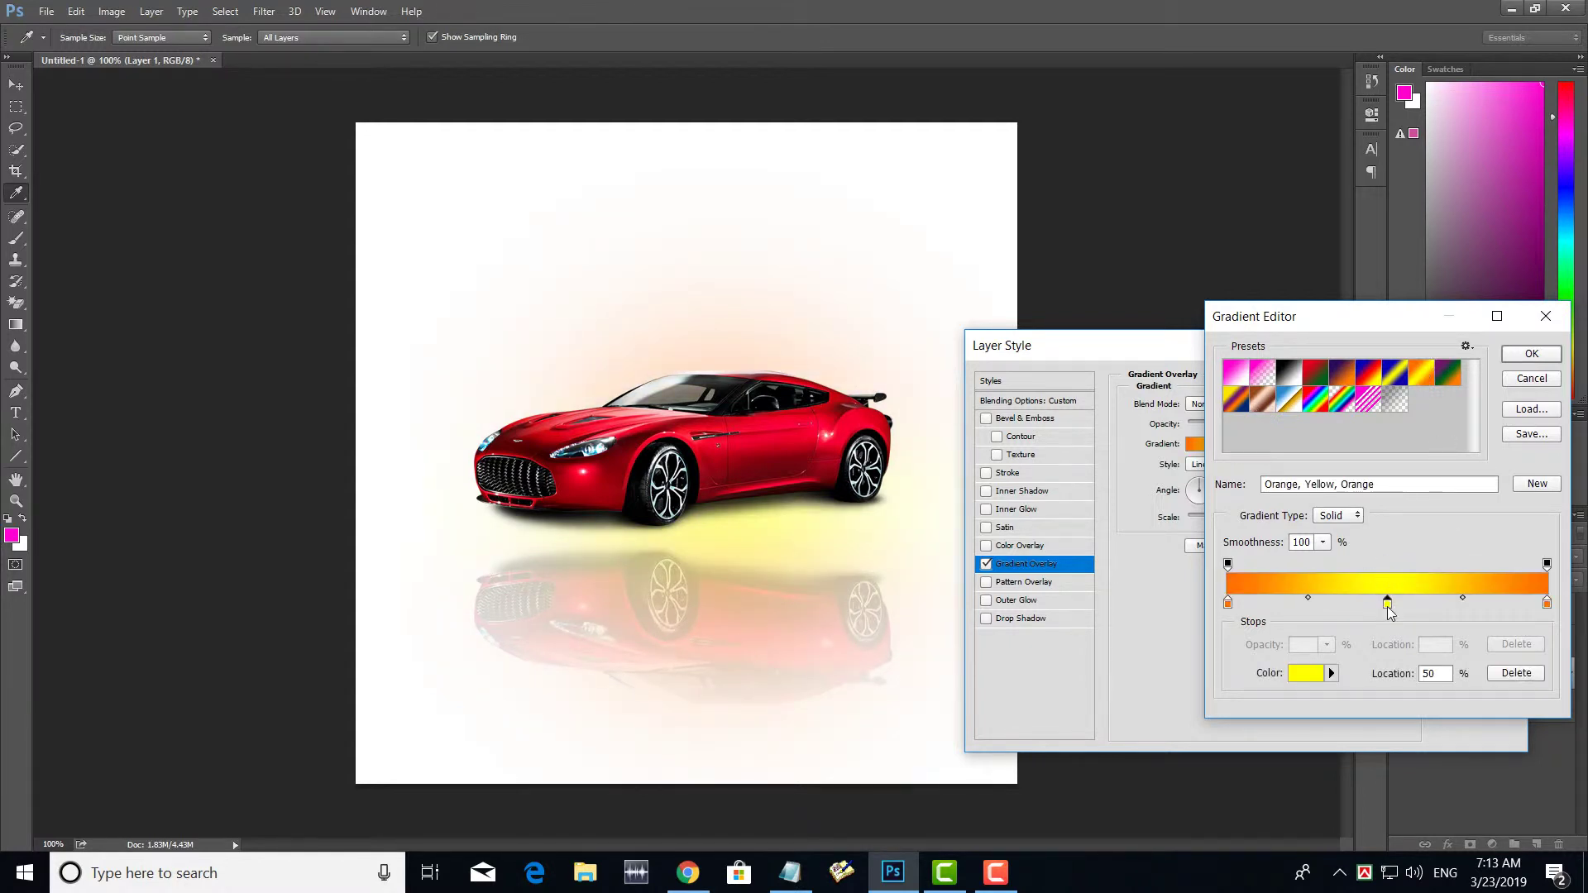
Set the gradient stops to 17%, 35% and 65%, and apply the overlay.
left_click_drag(1386, 604, 1339, 603)
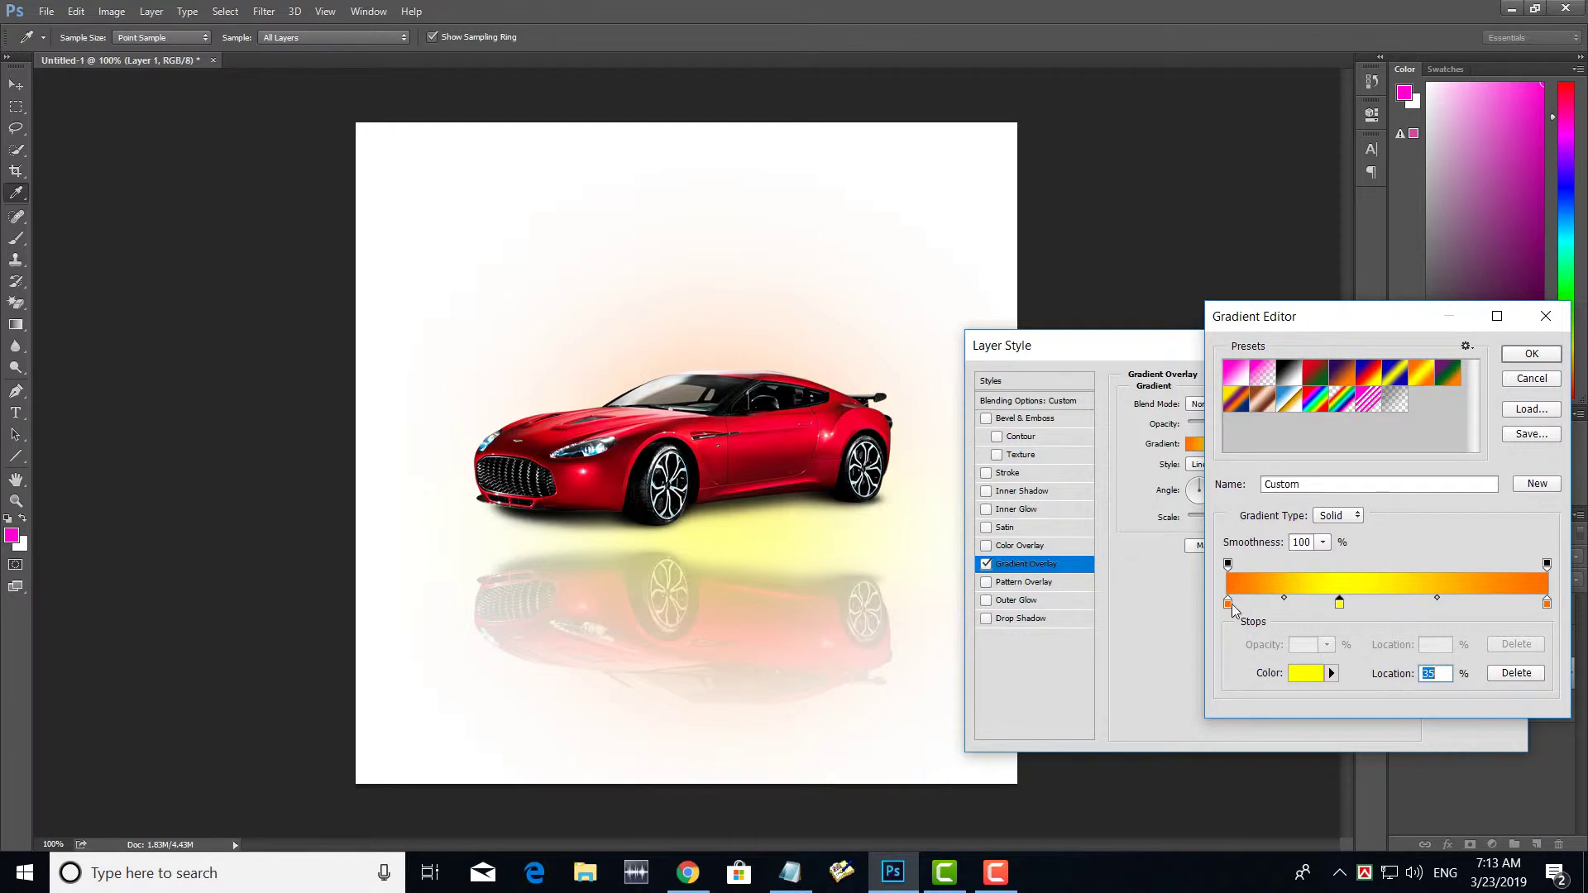
left_click_drag(1231, 605, 1283, 606)
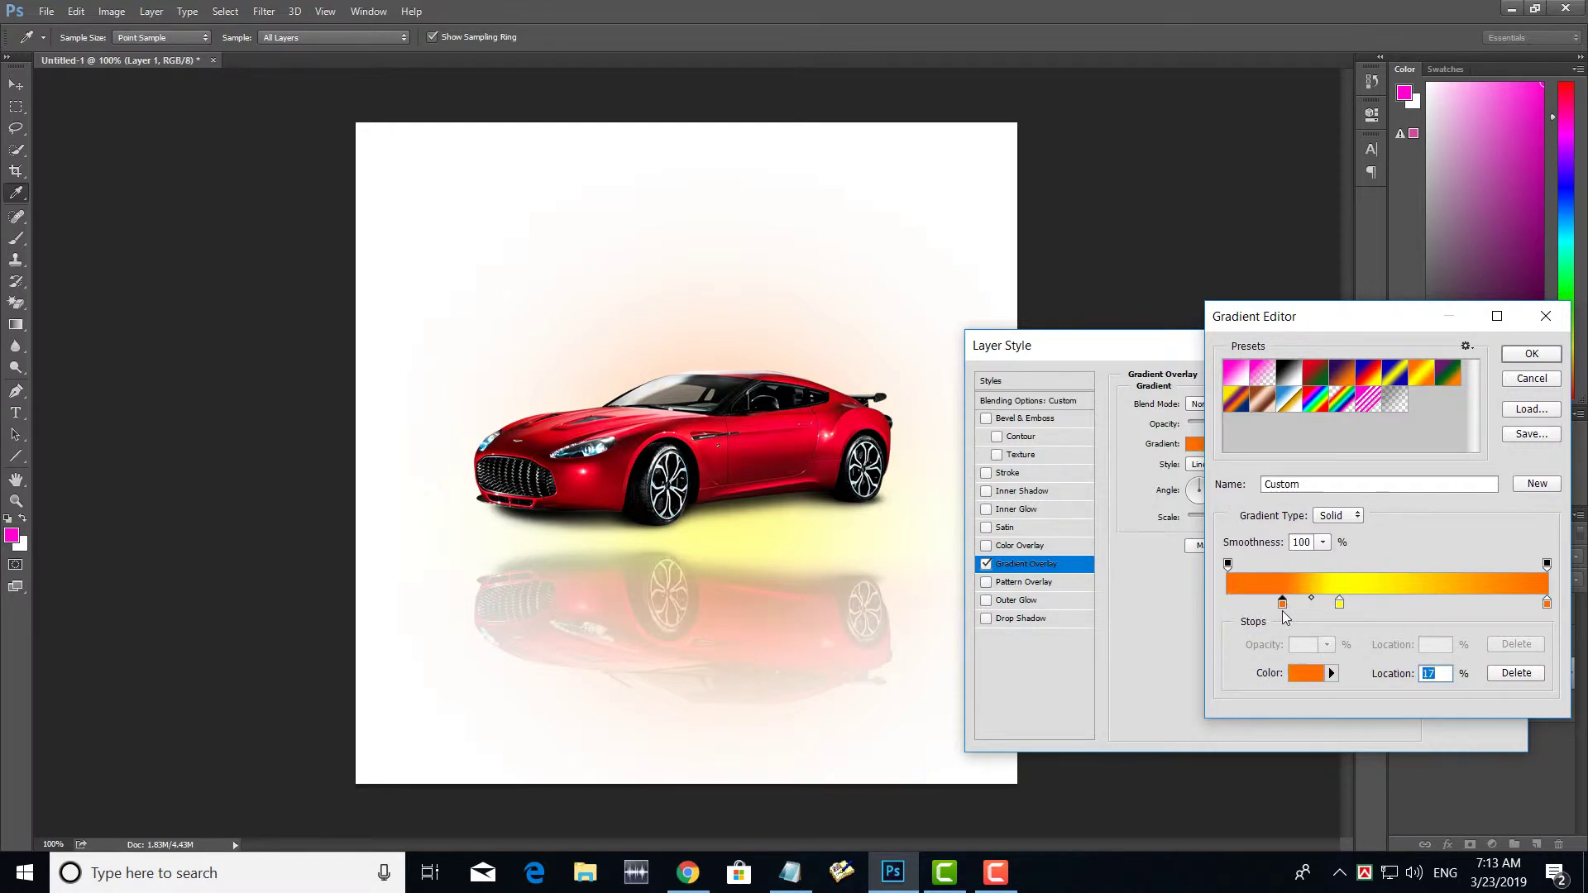
left_click_drag(1547, 603, 1436, 603)
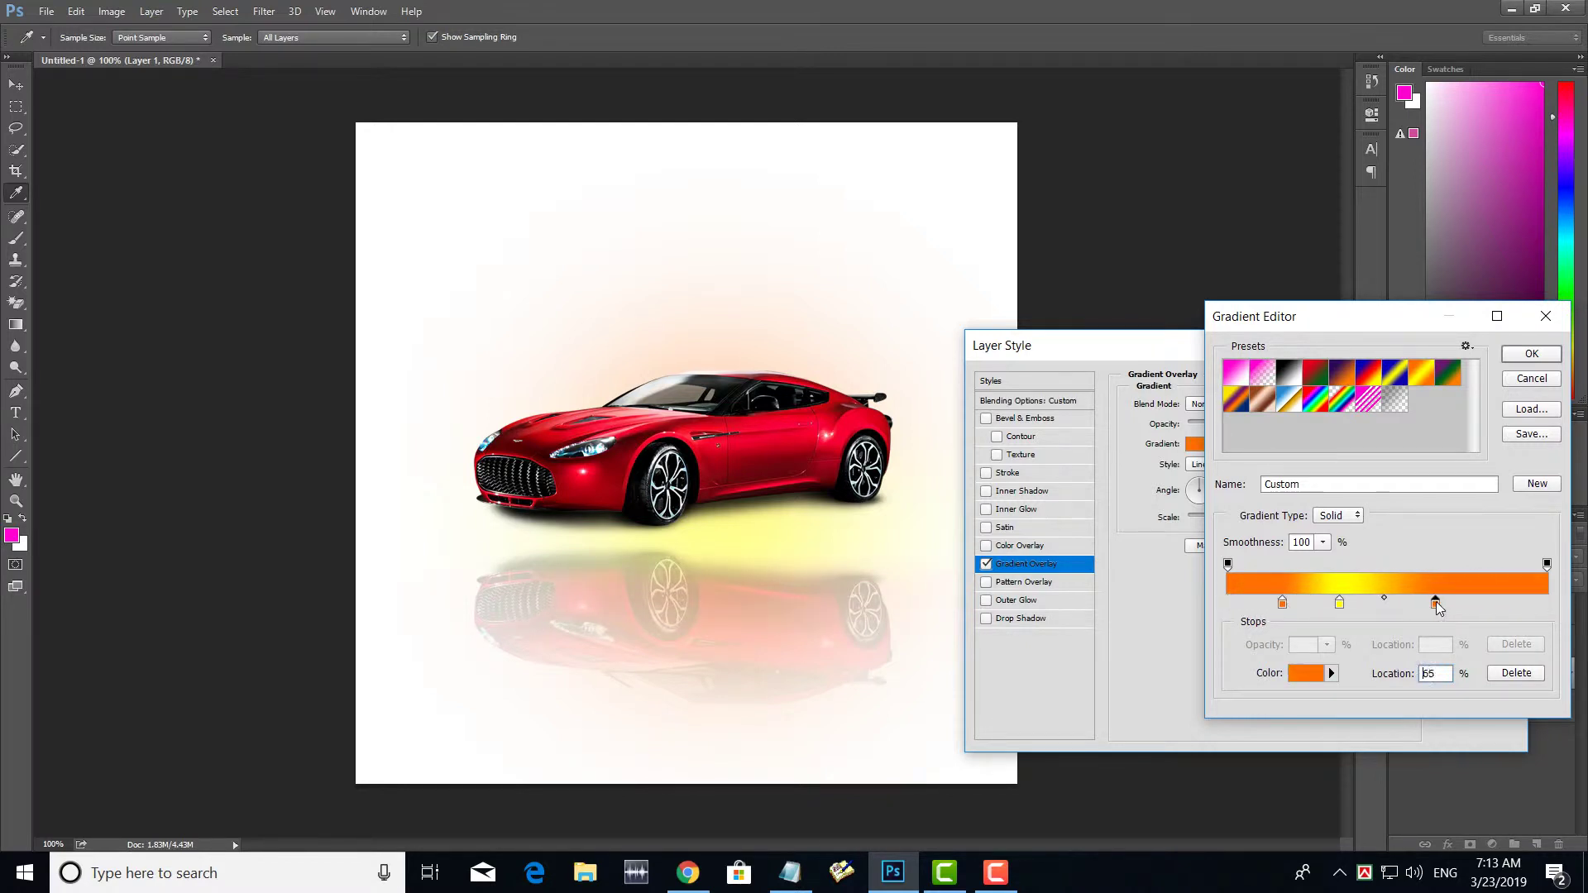
left_click(1532, 355)
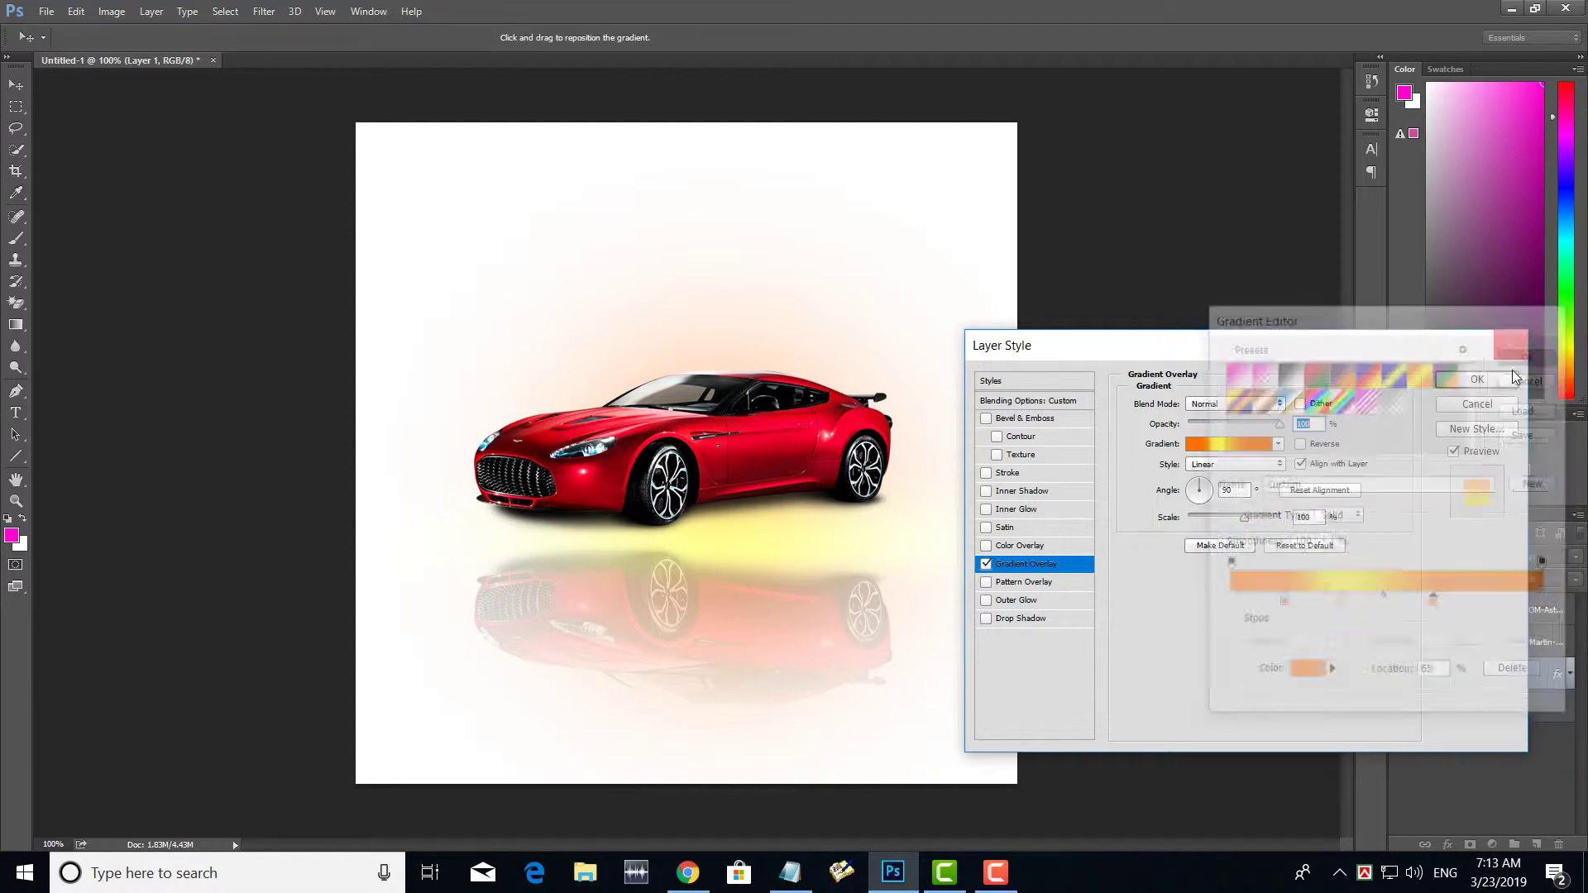
left_click(1494, 382)
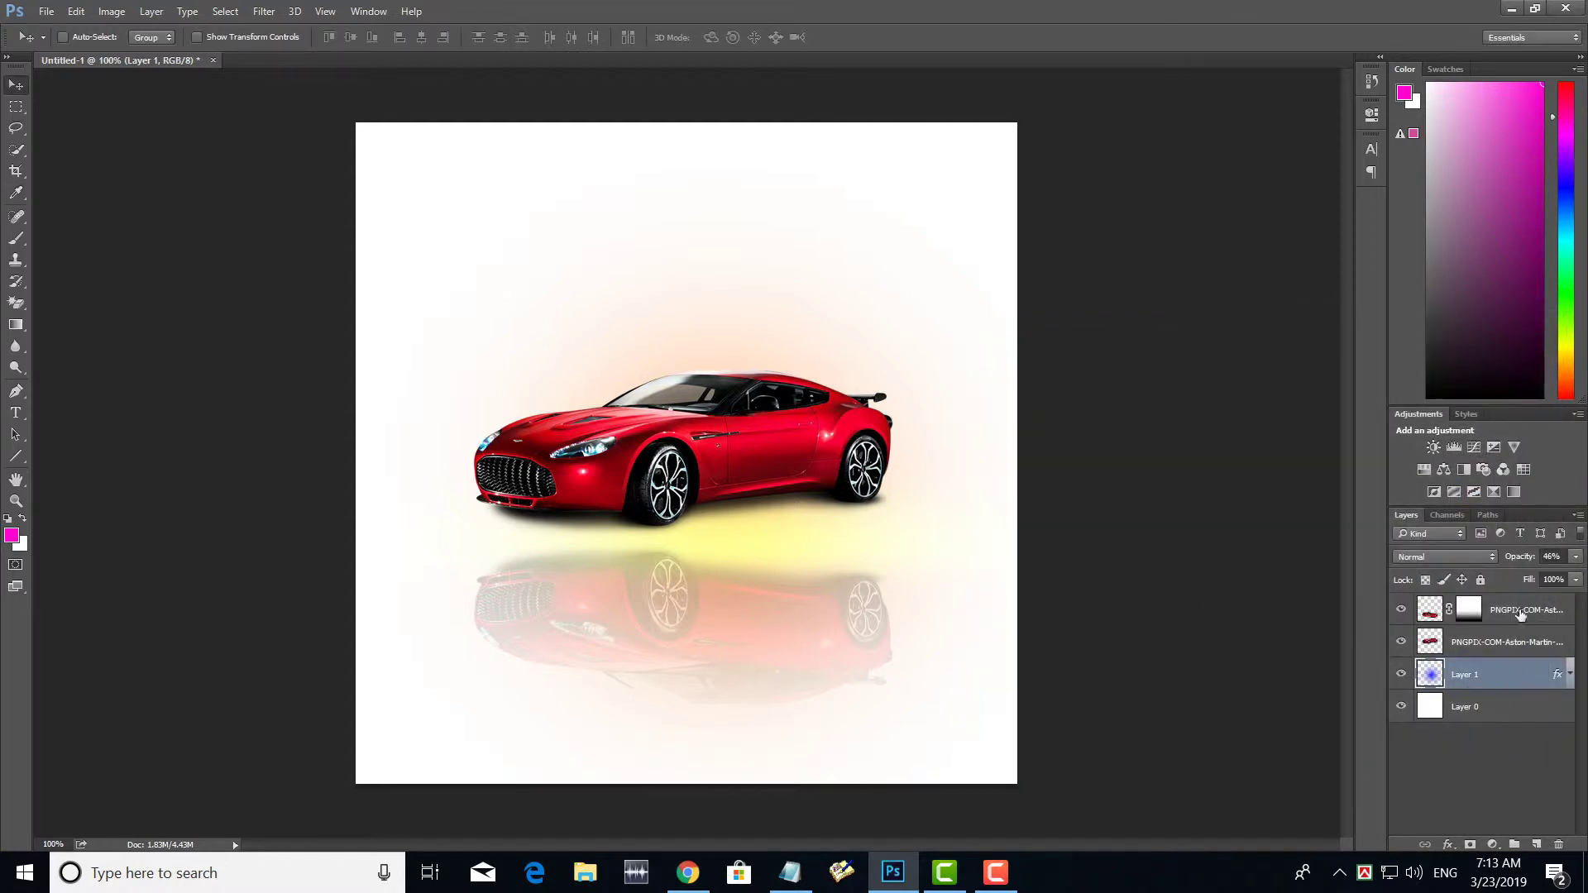
Lower Layer 1's opacity to 56% with the Opacity slider.
left_click(1576, 556)
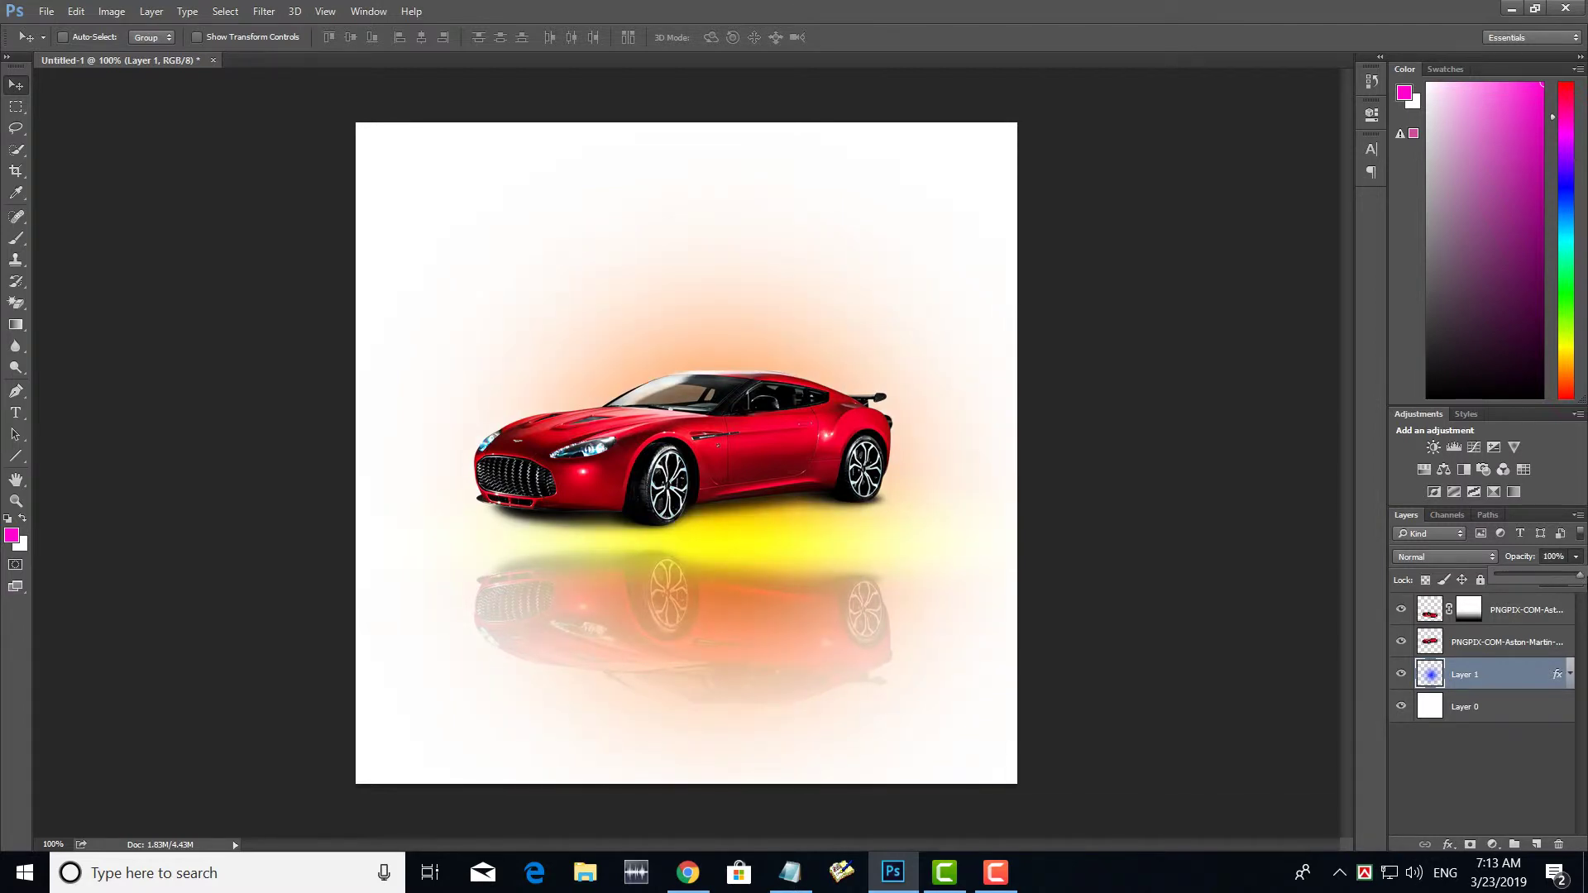
left_click(1528, 669)
left_click(1576, 579)
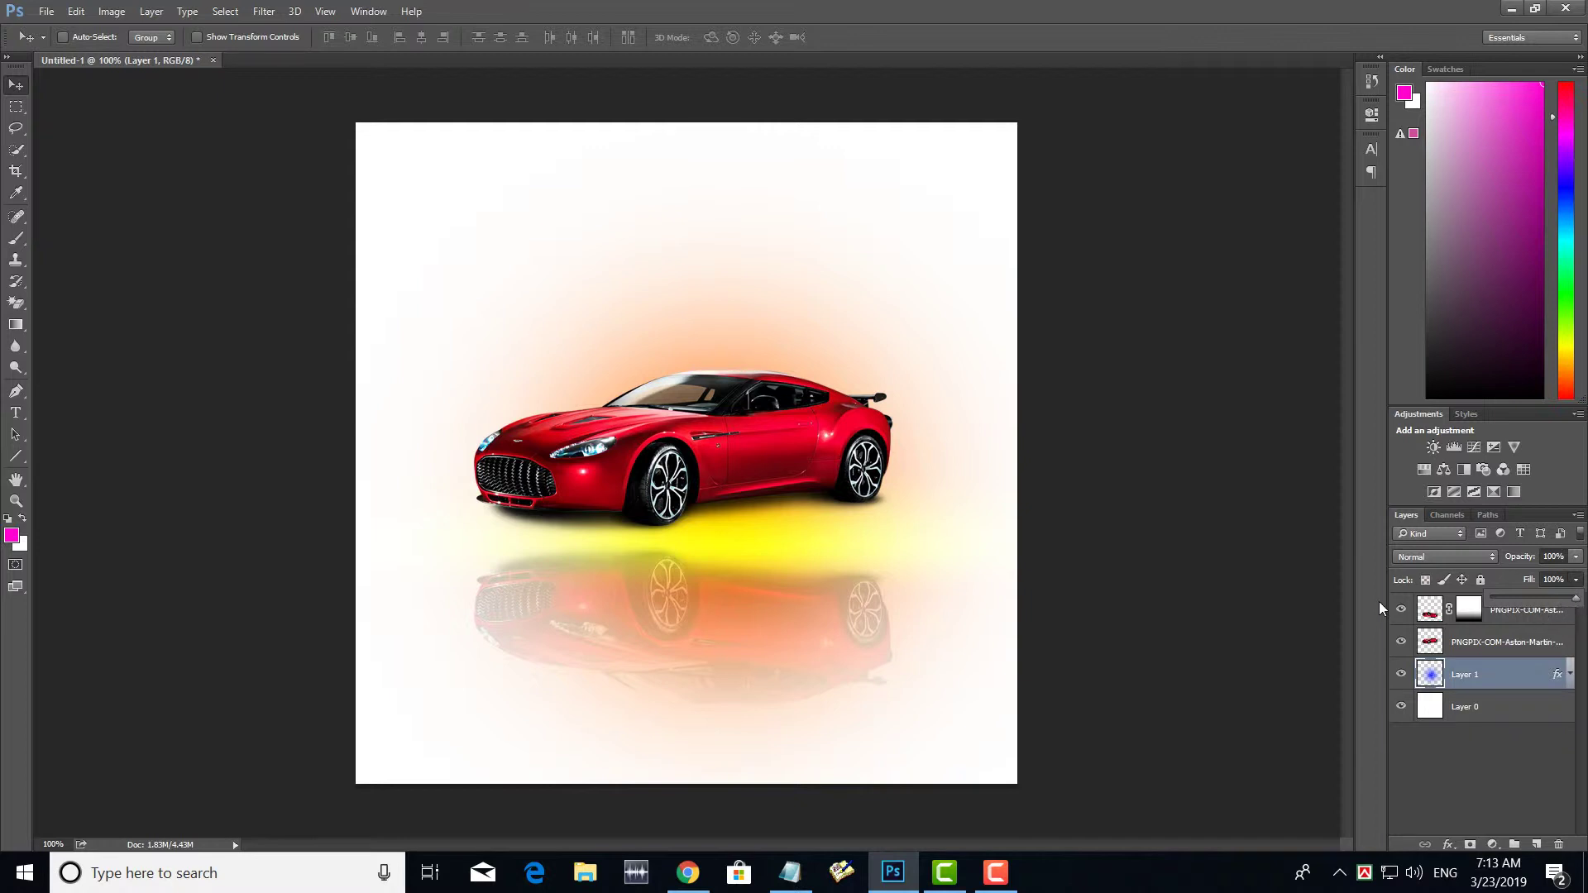
left_click(1576, 557)
left_click_drag(1566, 583, 1553, 581)
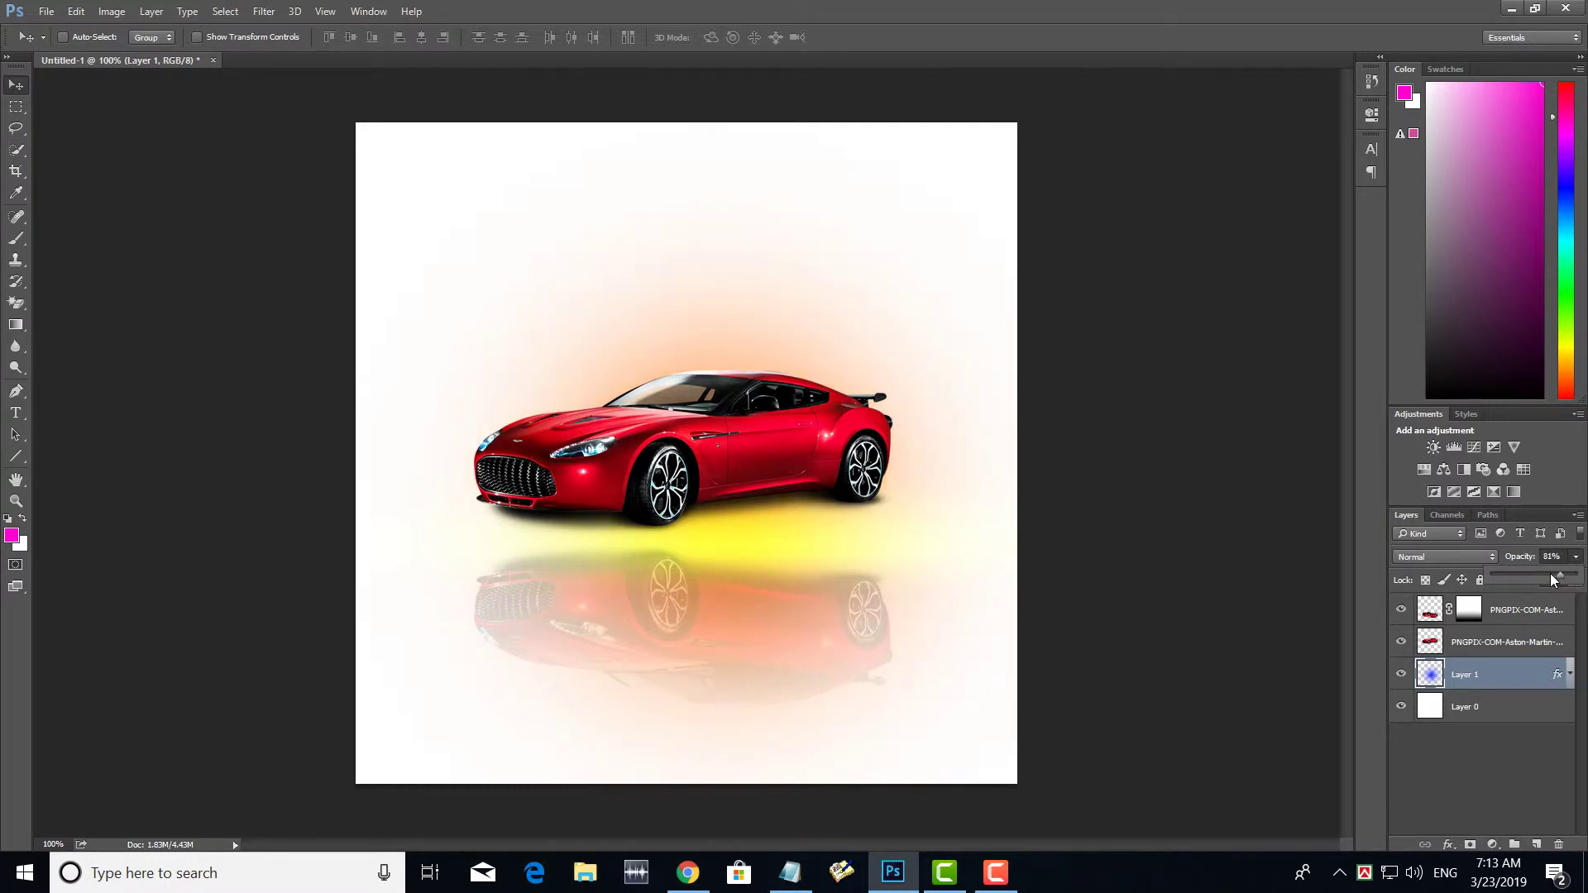
left_click(1482, 671)
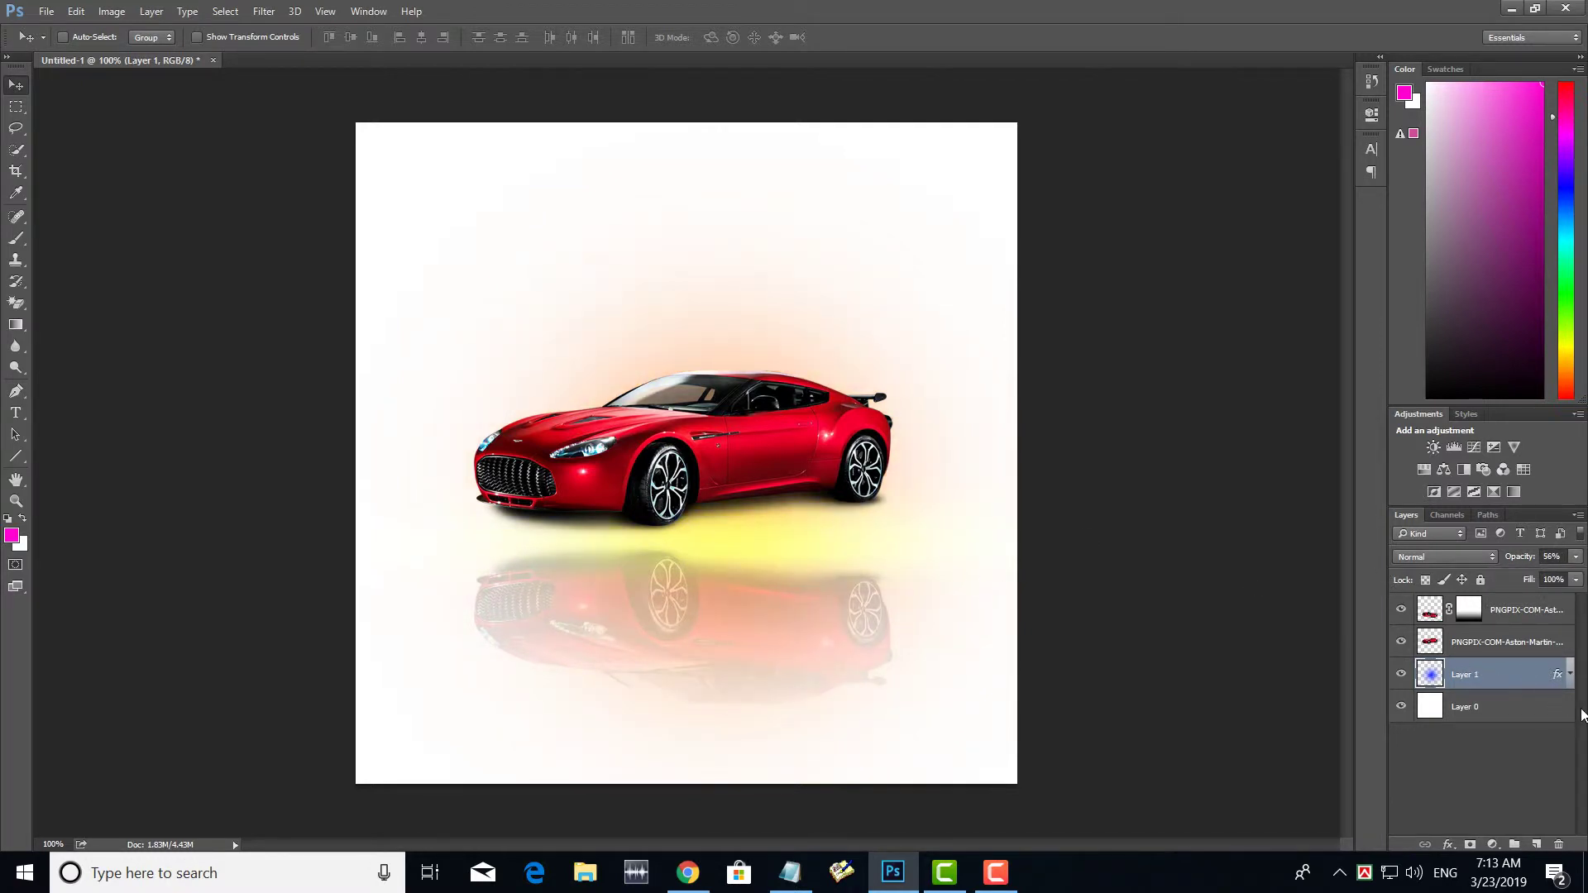
left_click(1456, 846)
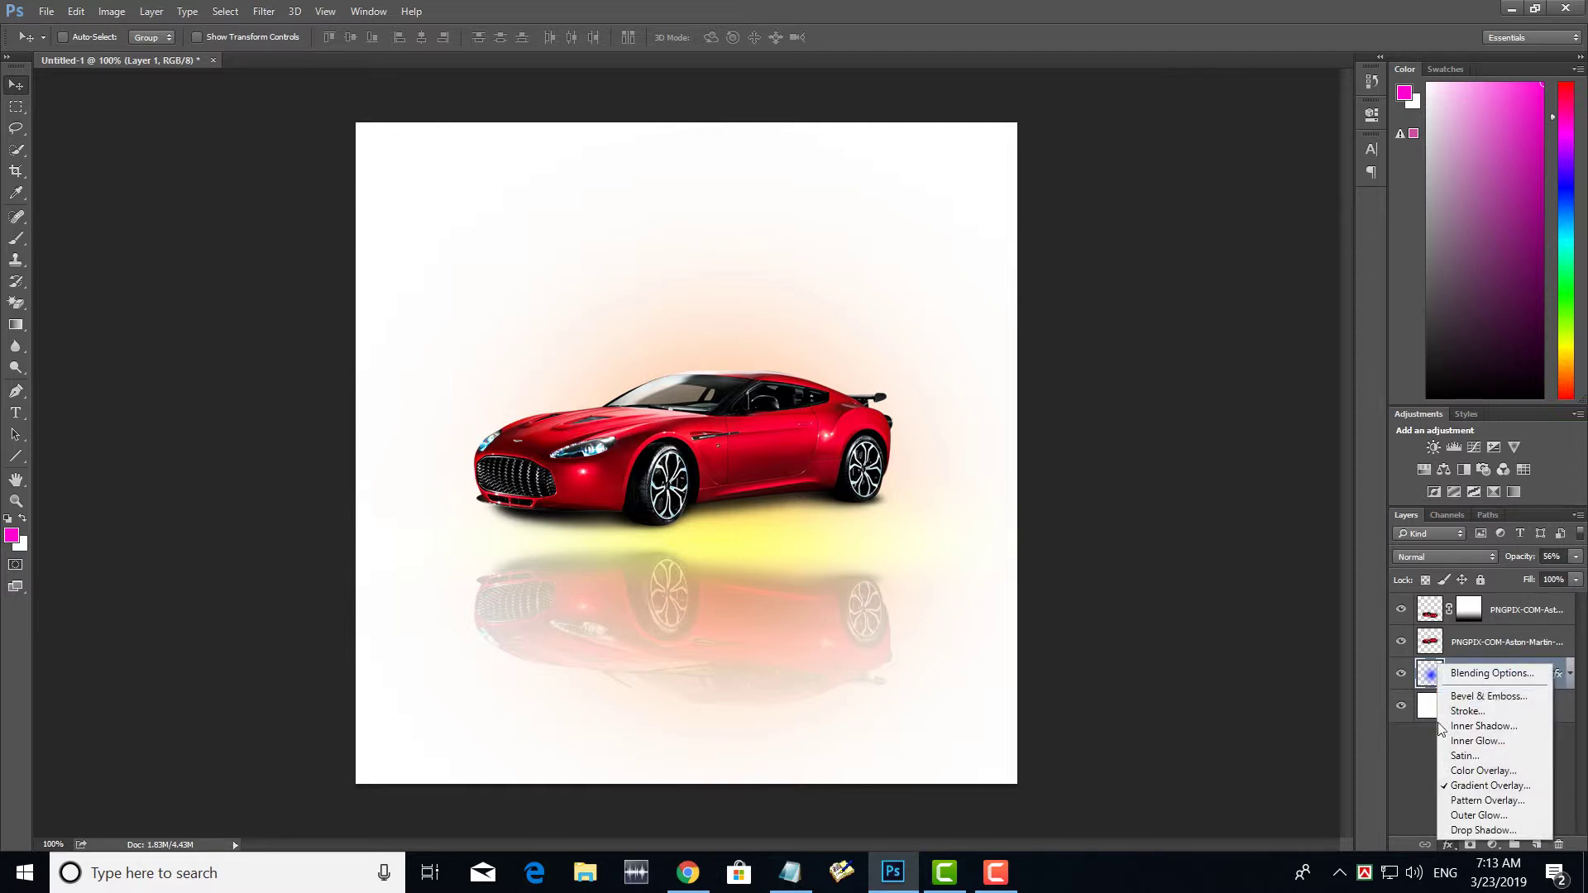
Remove the gradient overlay and try a purple Pattern Overlay on the glow.
left_click(1466, 669)
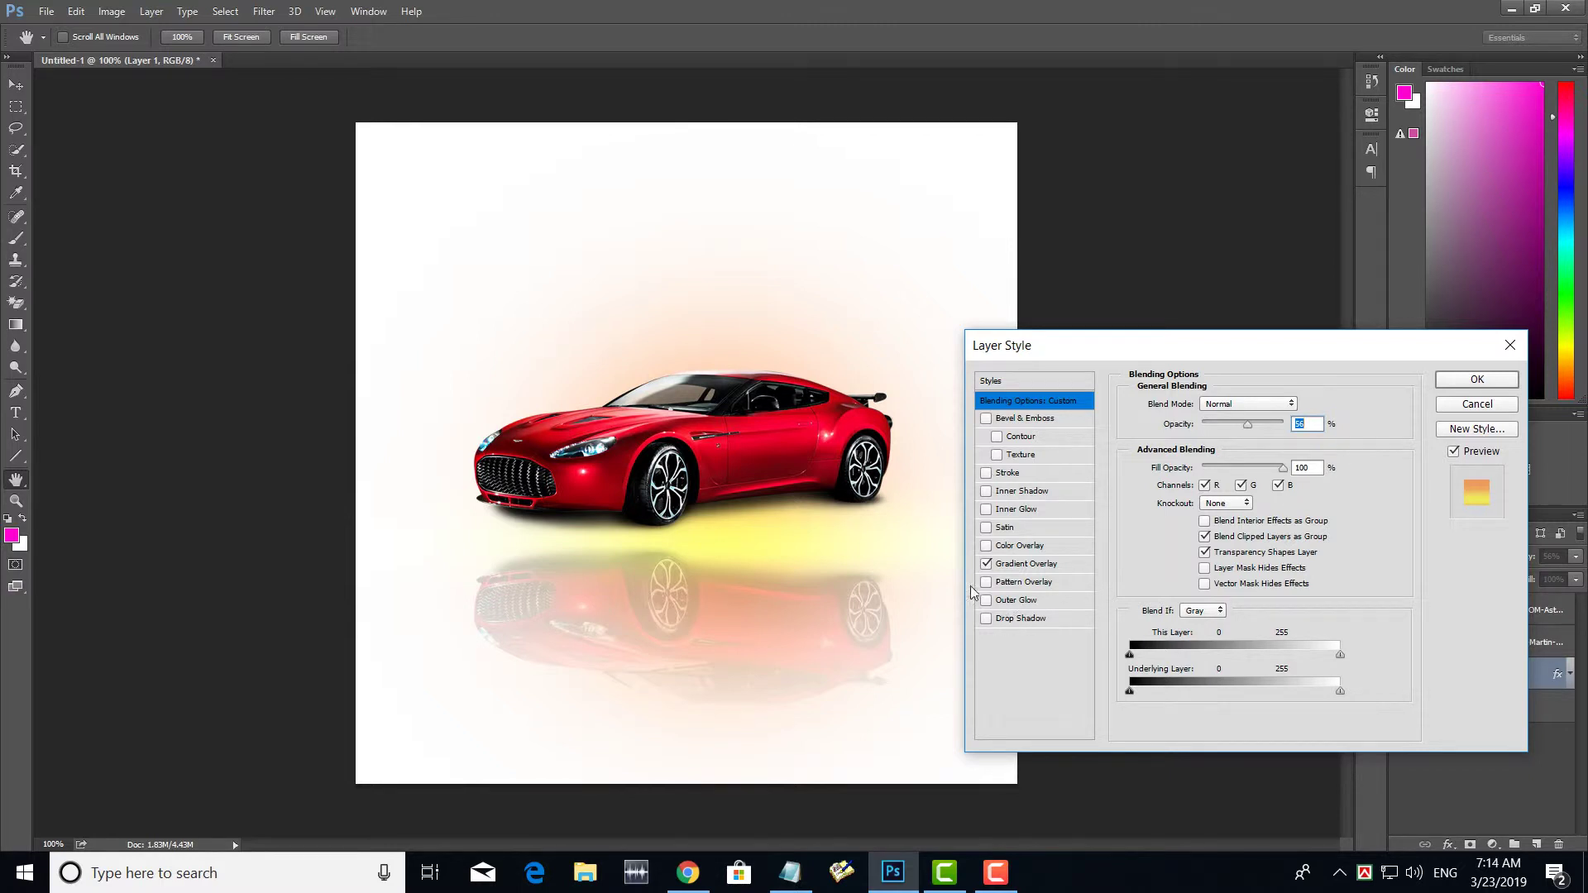
left_click(986, 563)
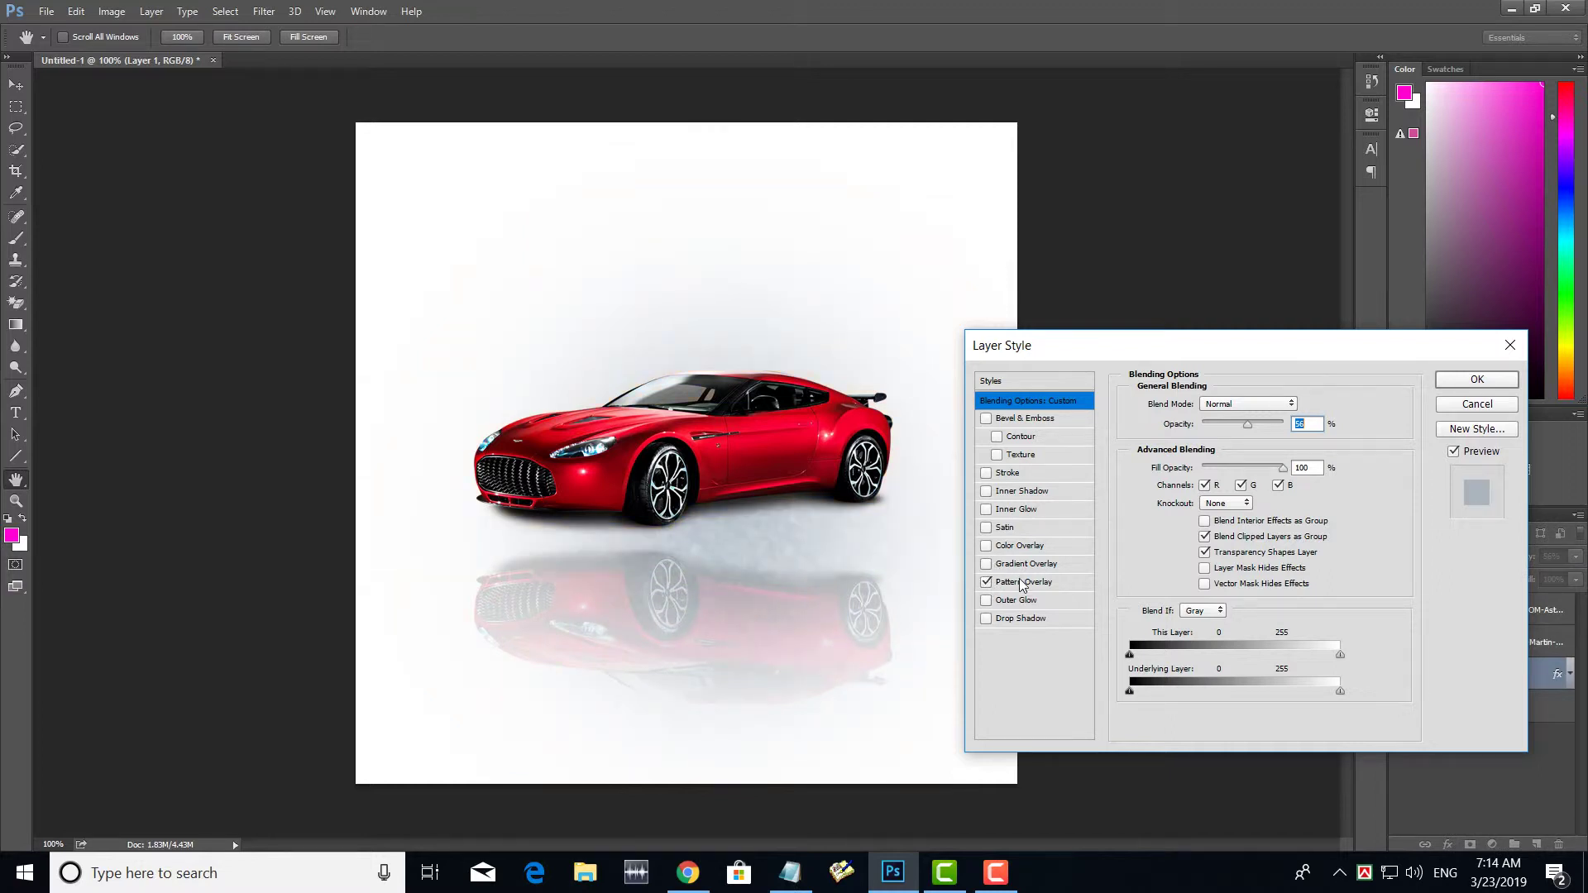
left_click(1024, 582)
left_click(1241, 463)
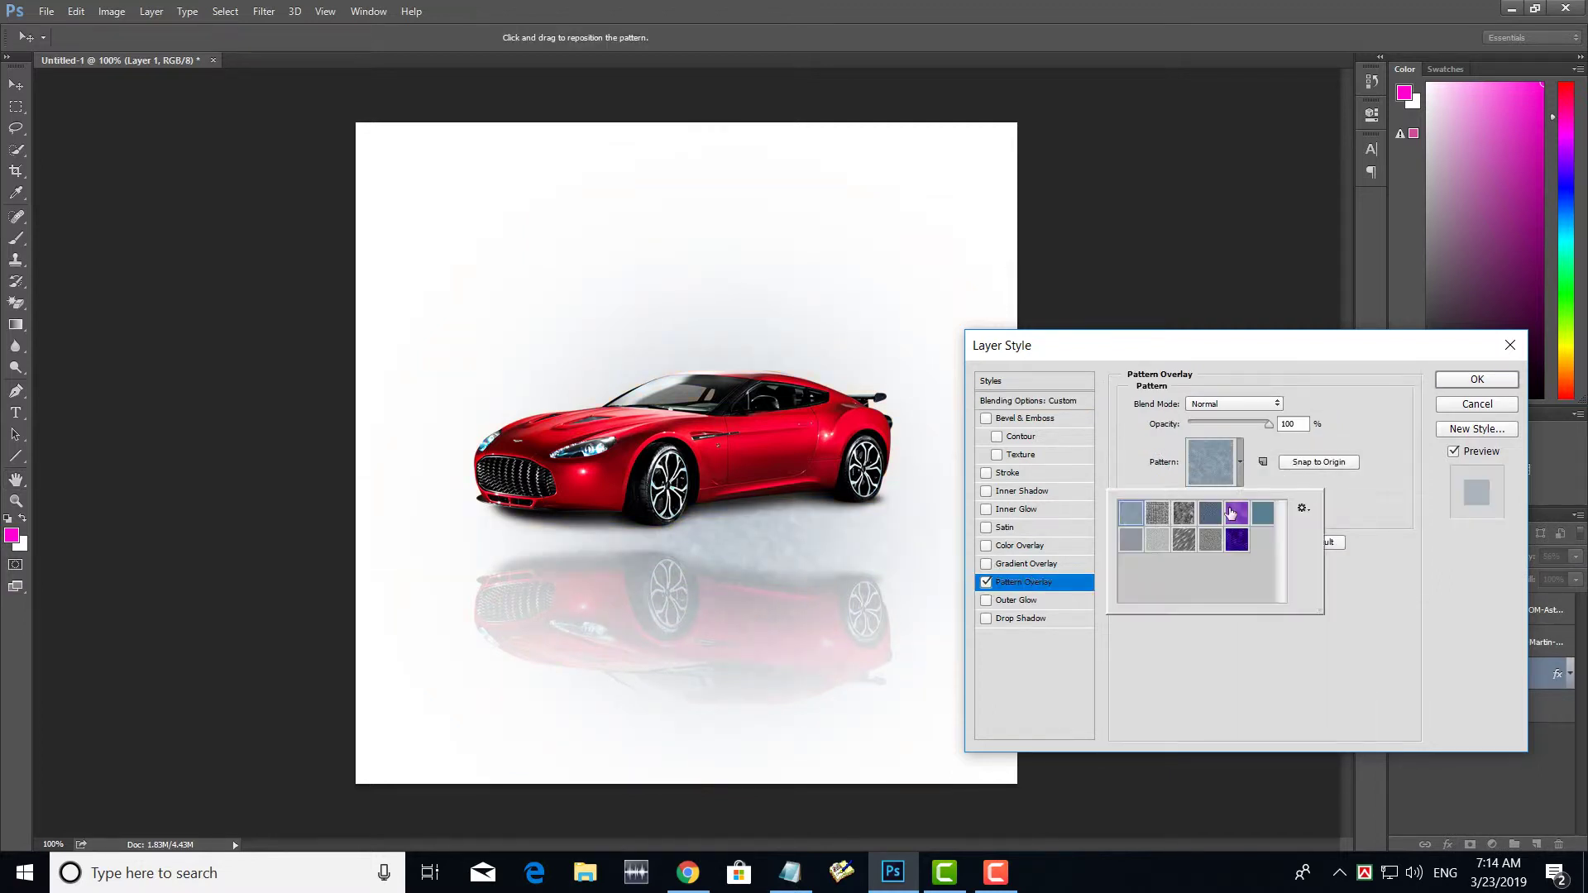
left_click(1233, 513)
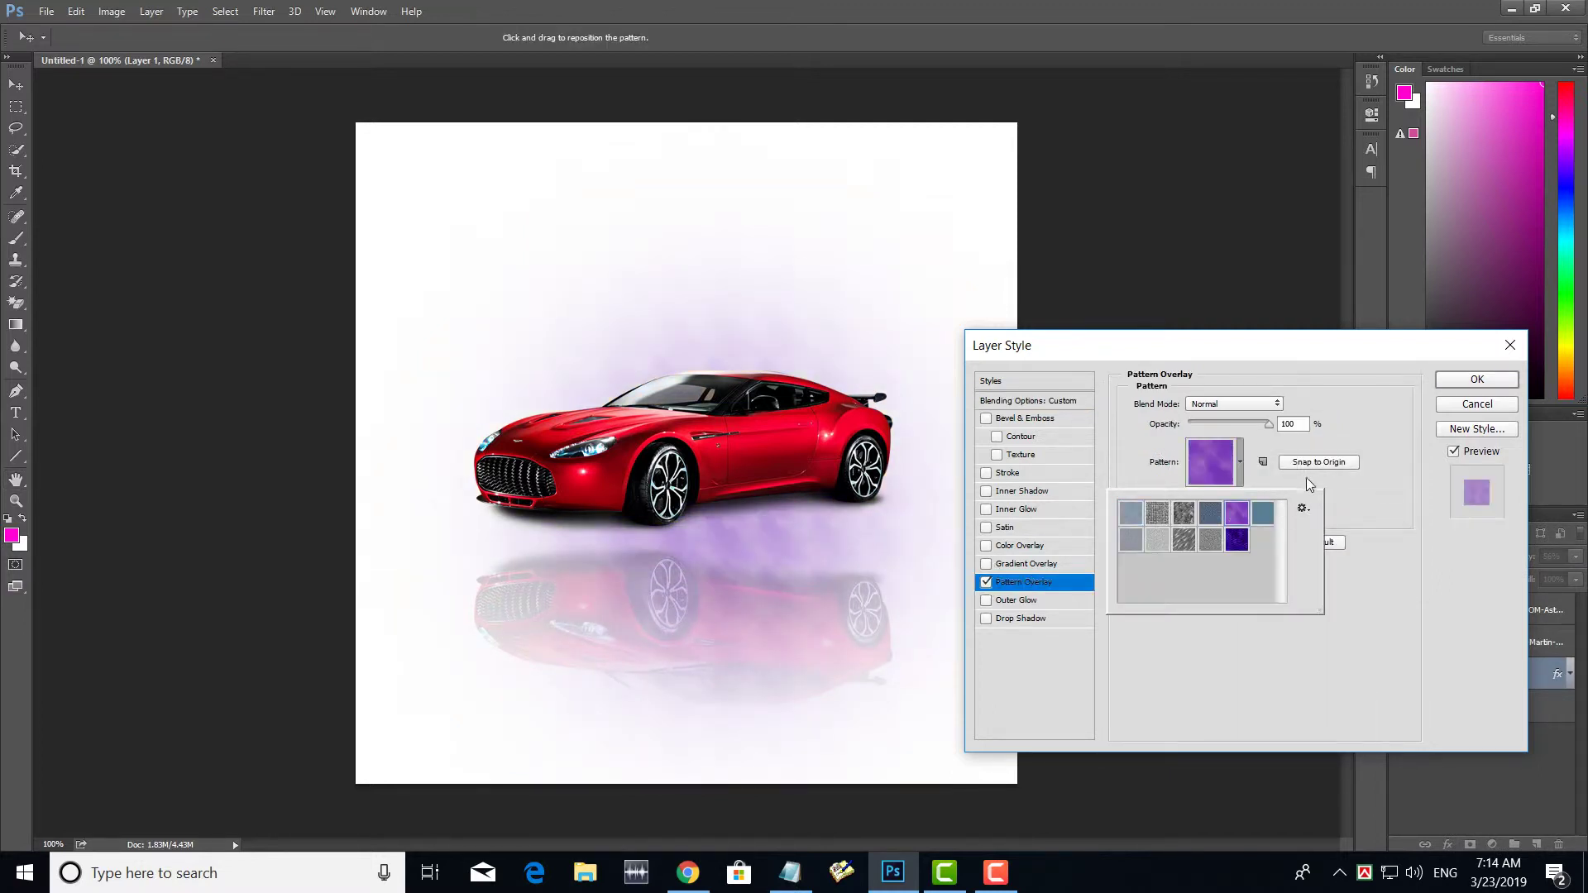
left_click(1304, 511)
key("Escape")
left_click(1344, 380)
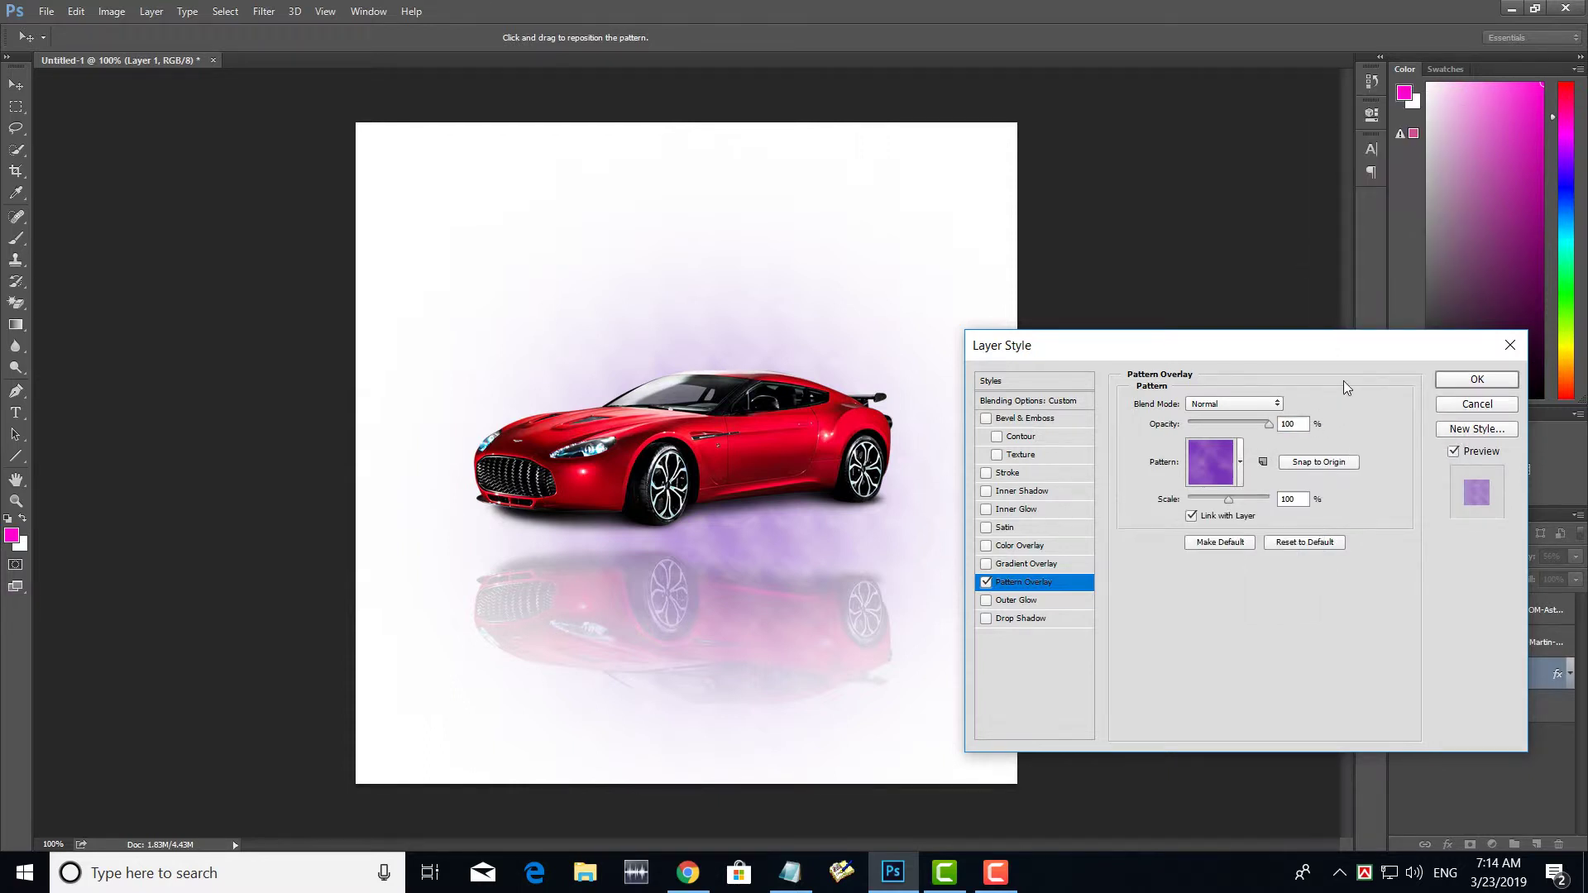
Try Color Overlay, Satin, Inner Glow and Stroke, turning each back off.
left_click(986, 583)
left_click(985, 564)
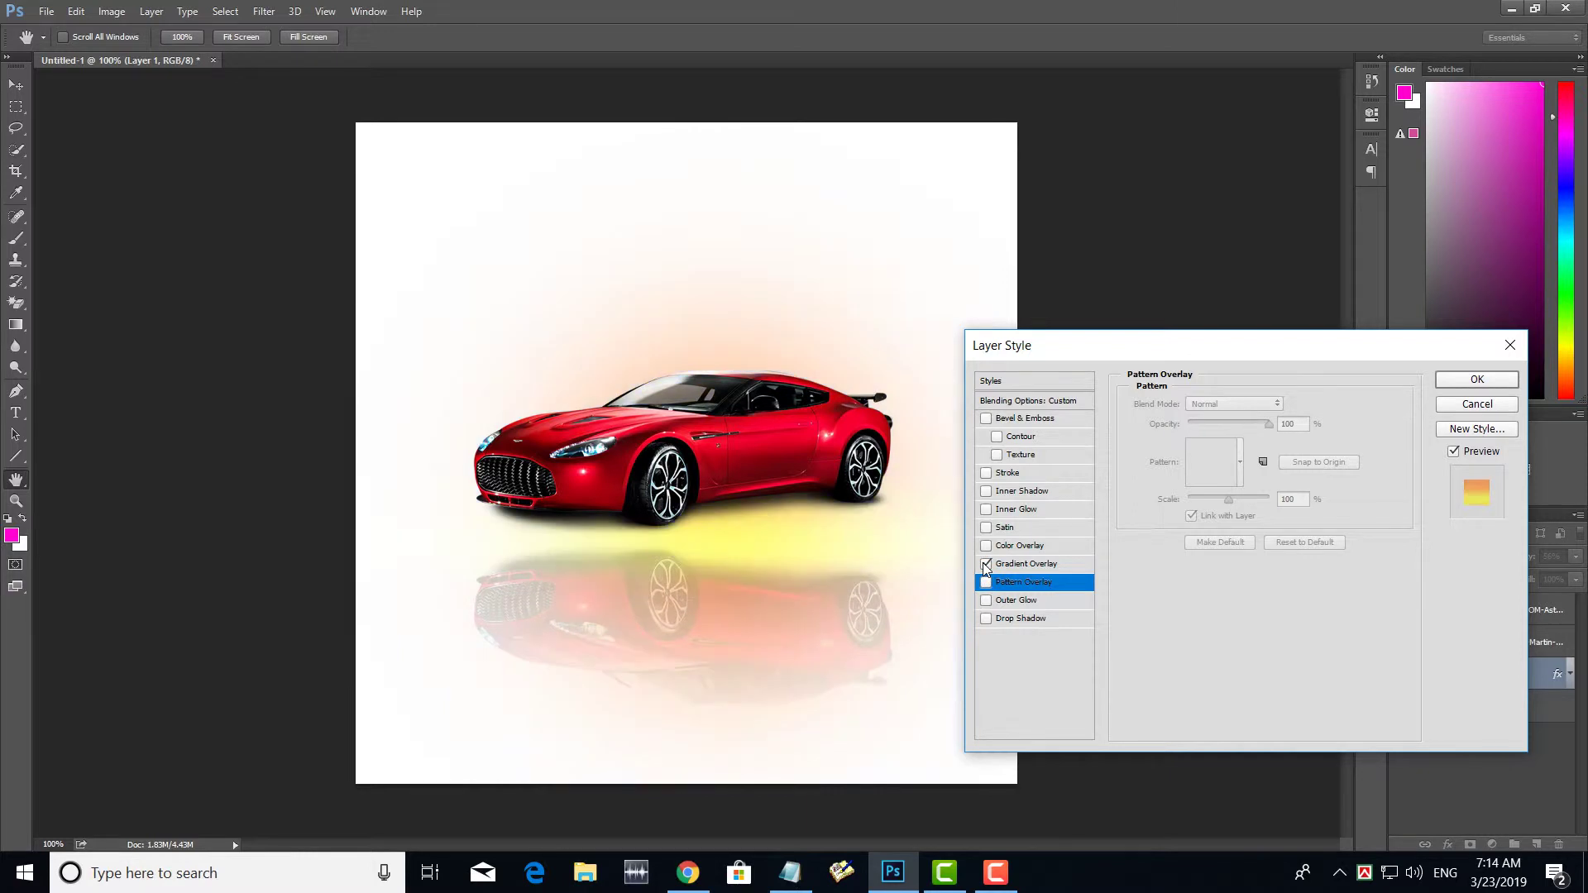
left_click(987, 546)
left_click(986, 528)
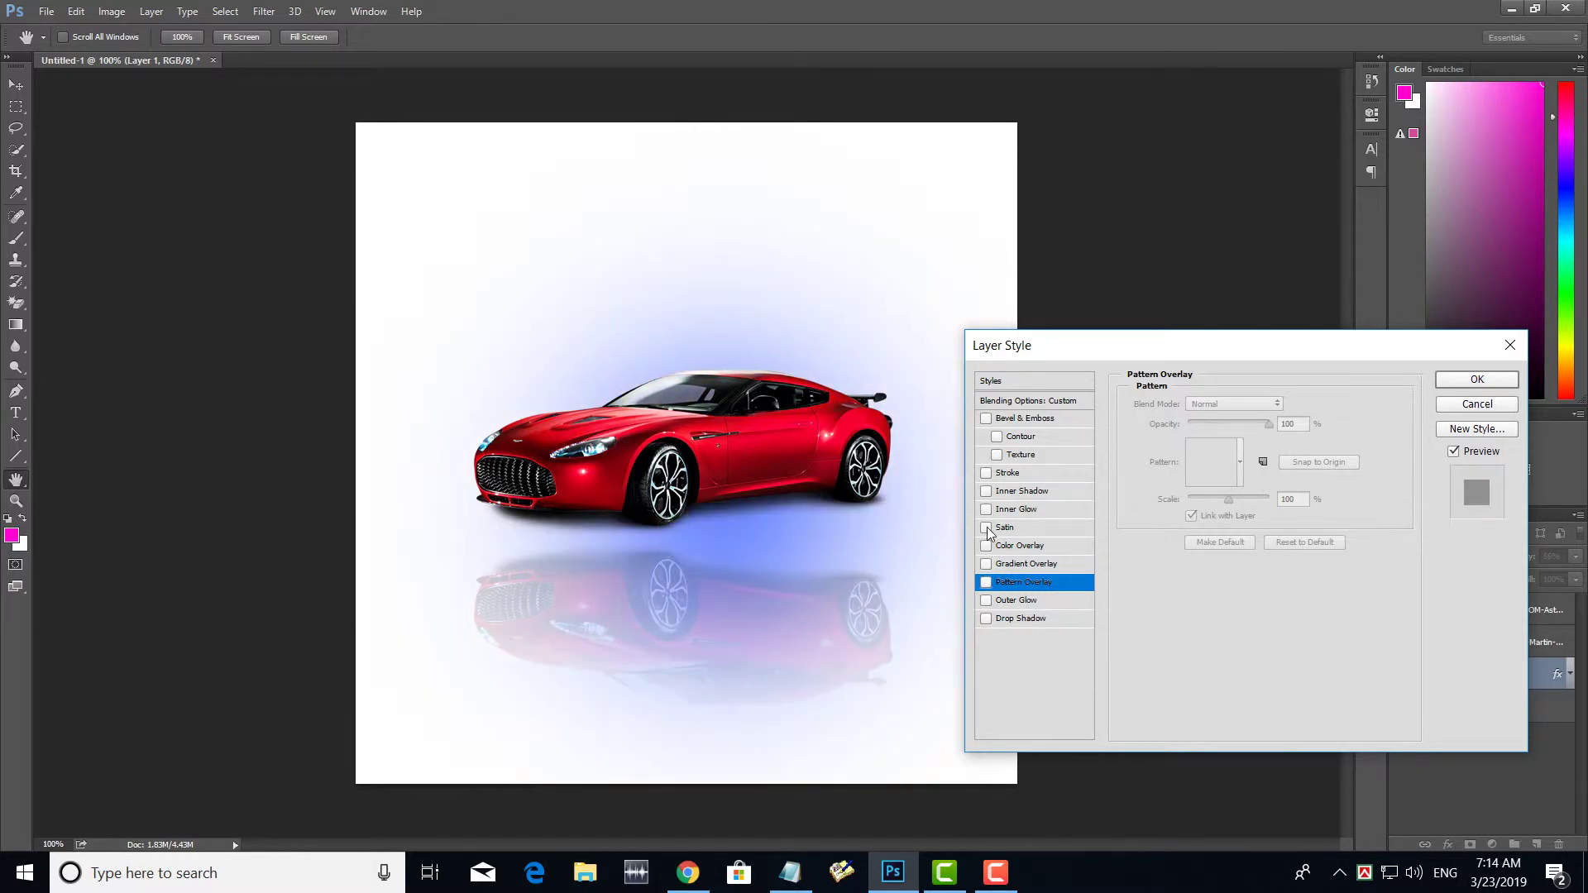
left_click(987, 509)
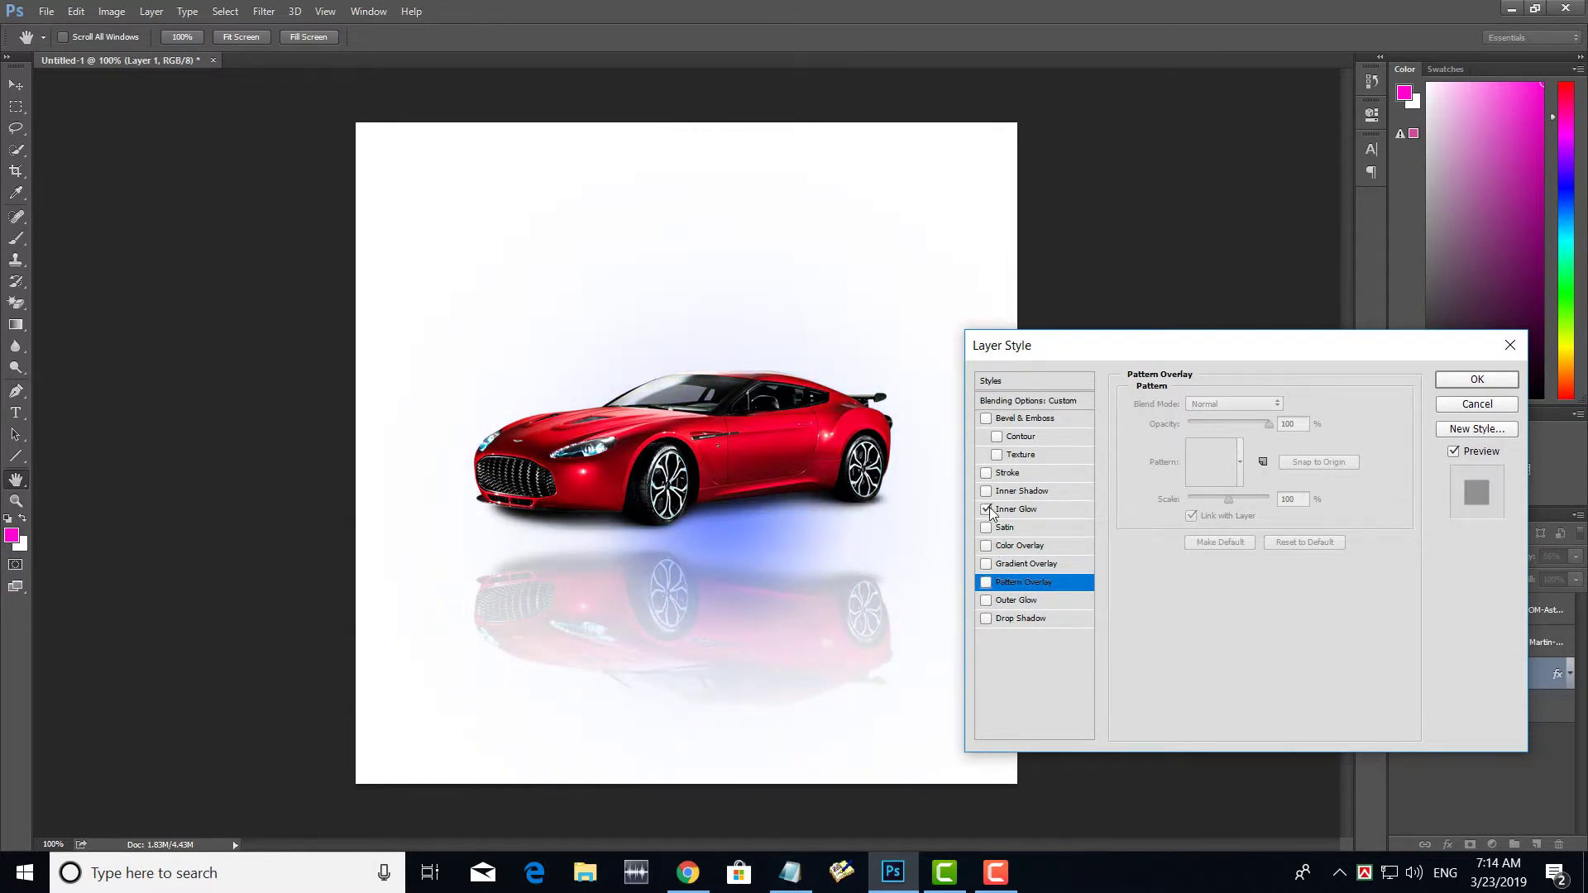
left_click(987, 510)
left_click(986, 472)
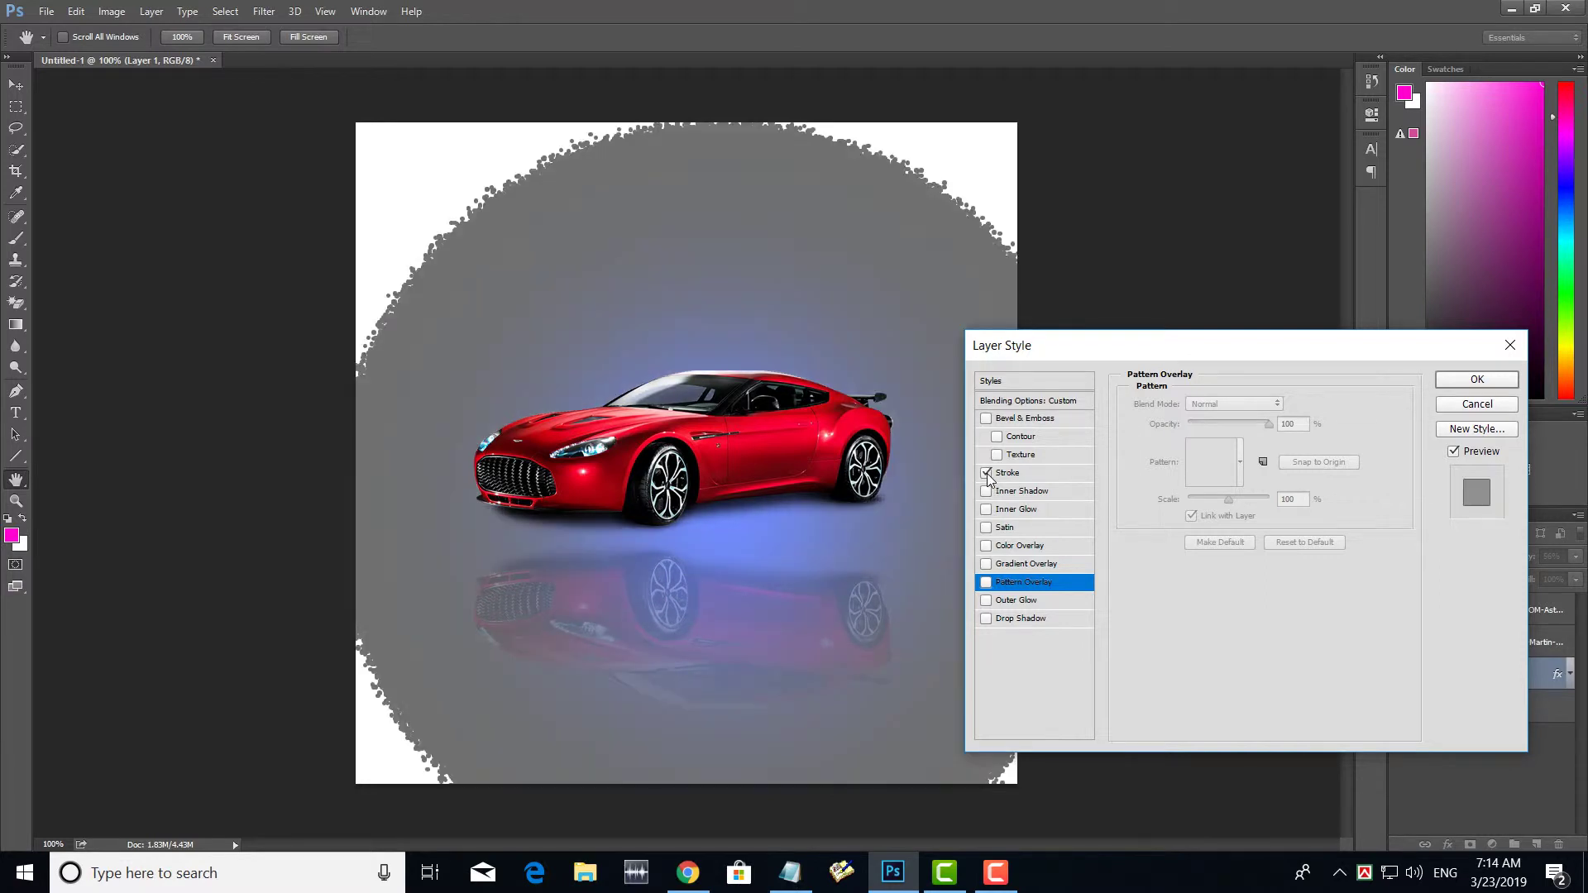
left_click(986, 473)
Add a coarse woven Bevel & Emboss Texture with Contour, and apply the style.
left_click(999, 455)
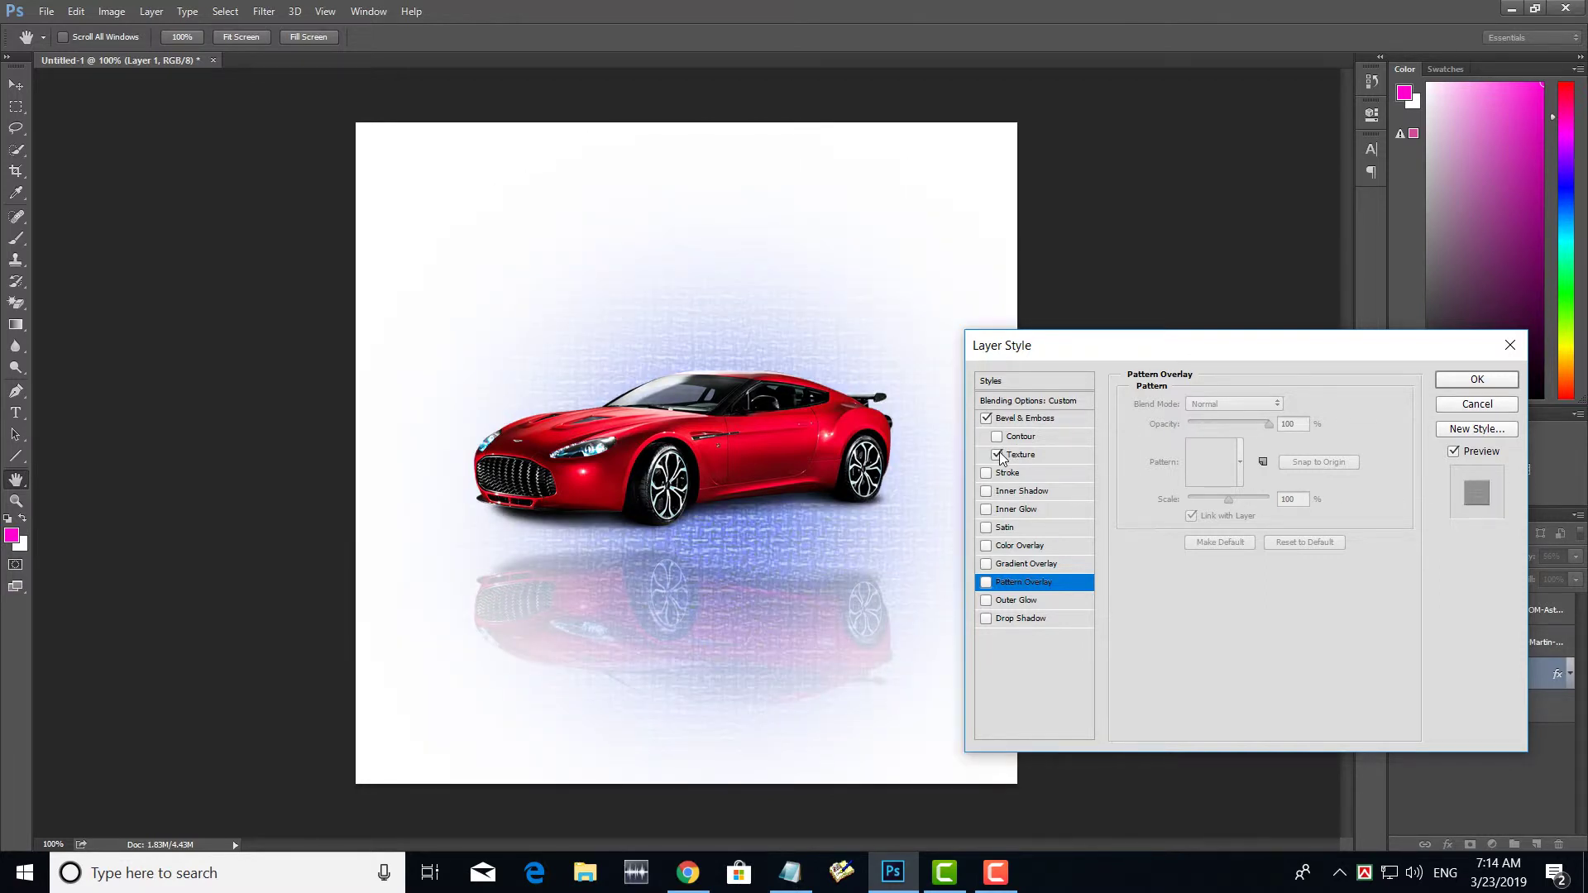
left_click(1028, 460)
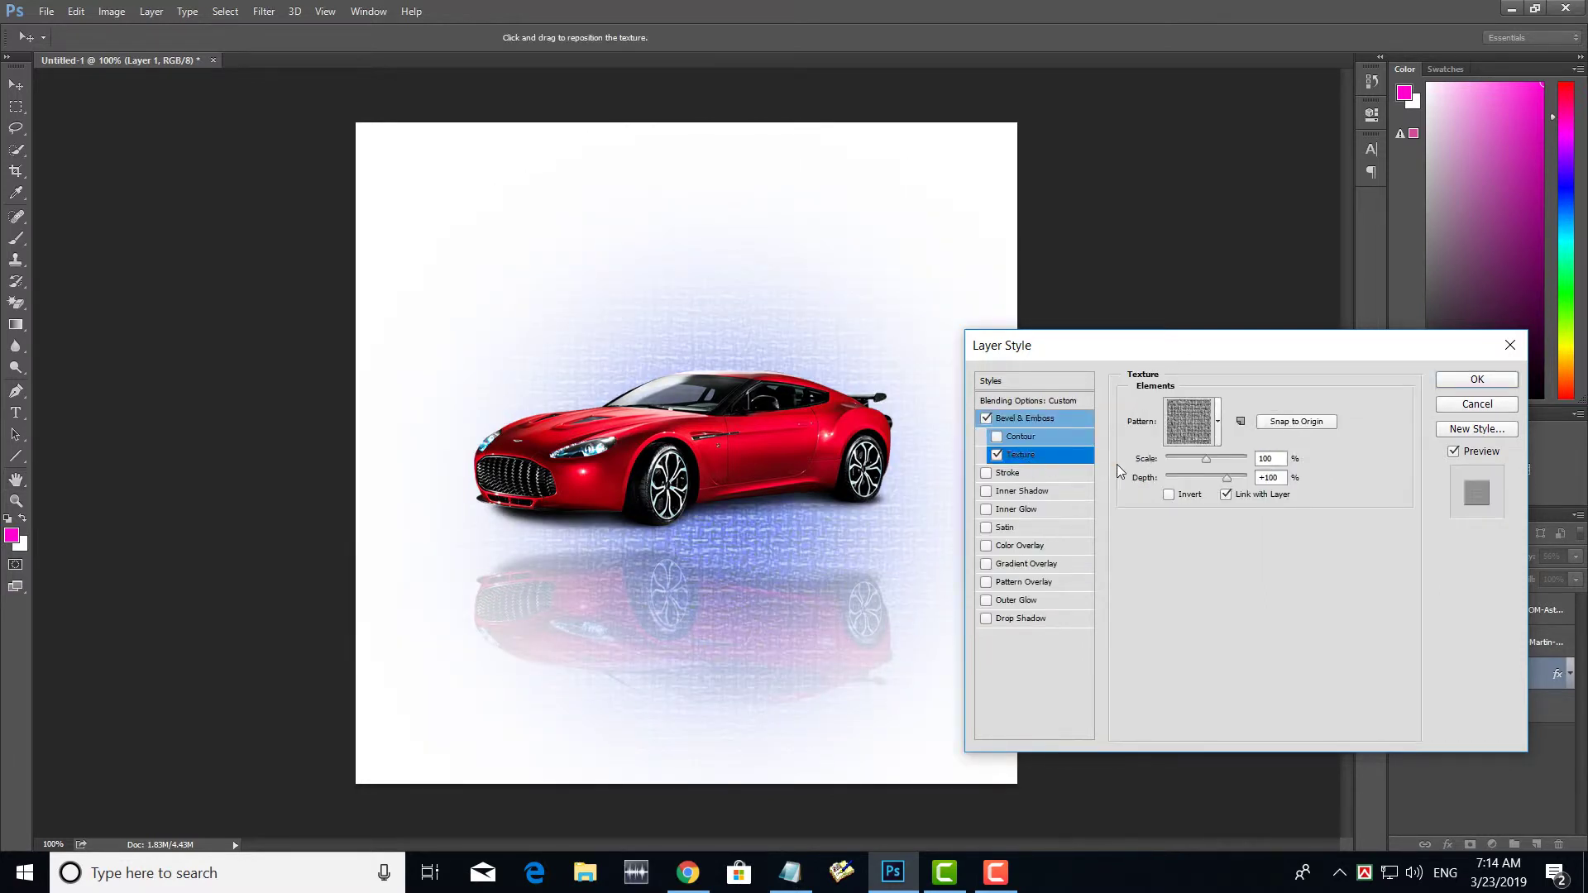
mouse_move(1210, 459)
left_mouse_down()
mouse_move(1255, 461)
mouse_move(1194, 467)
left_mouse_up()
type("0")
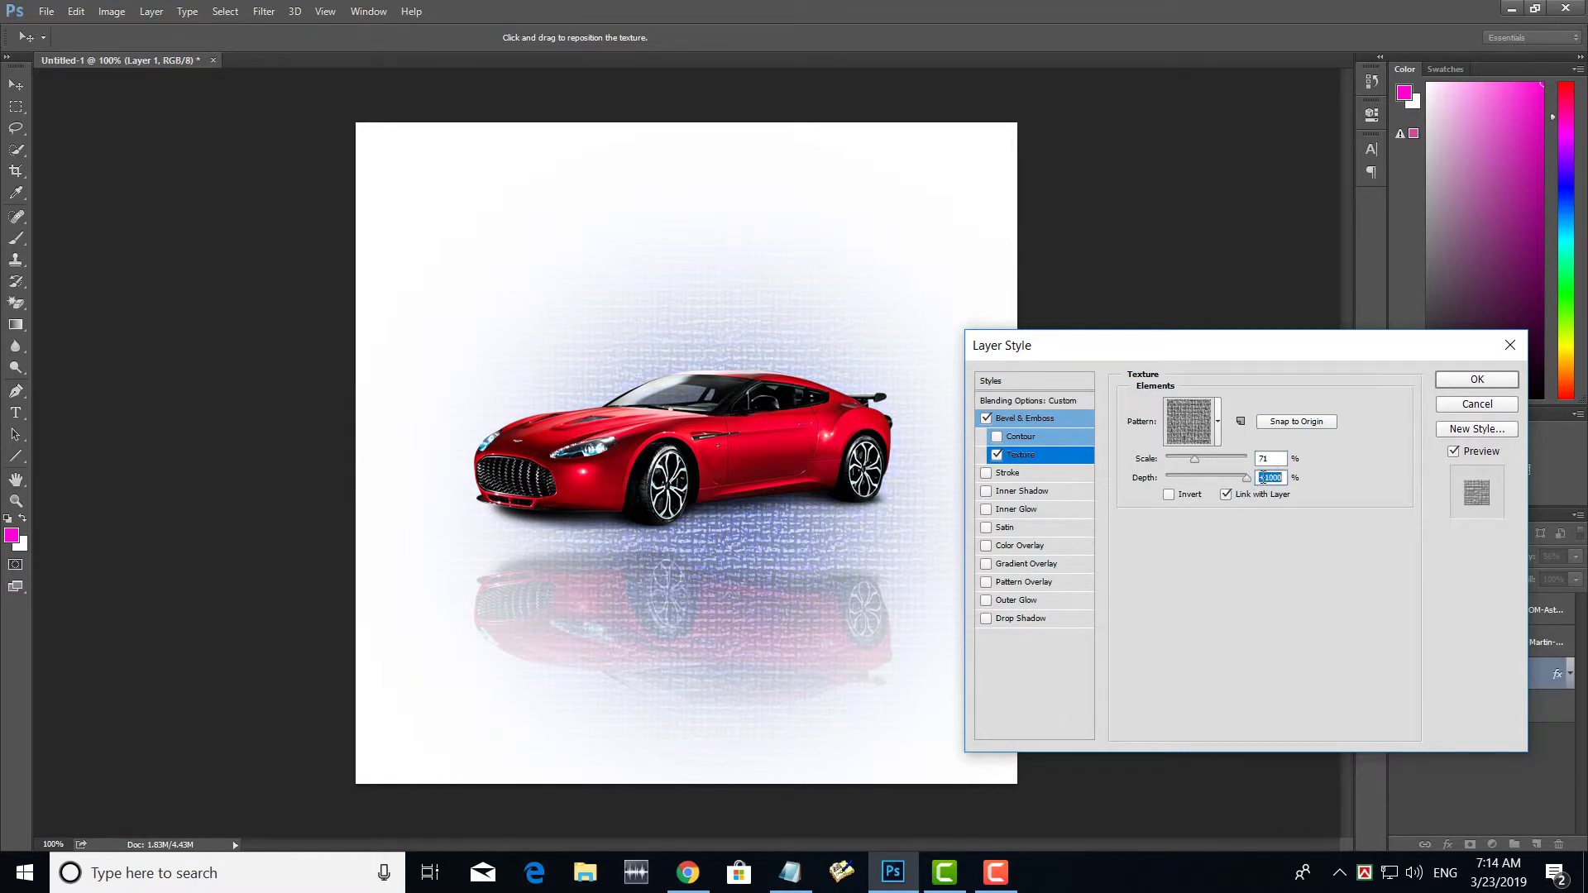
left_click(1005, 433)
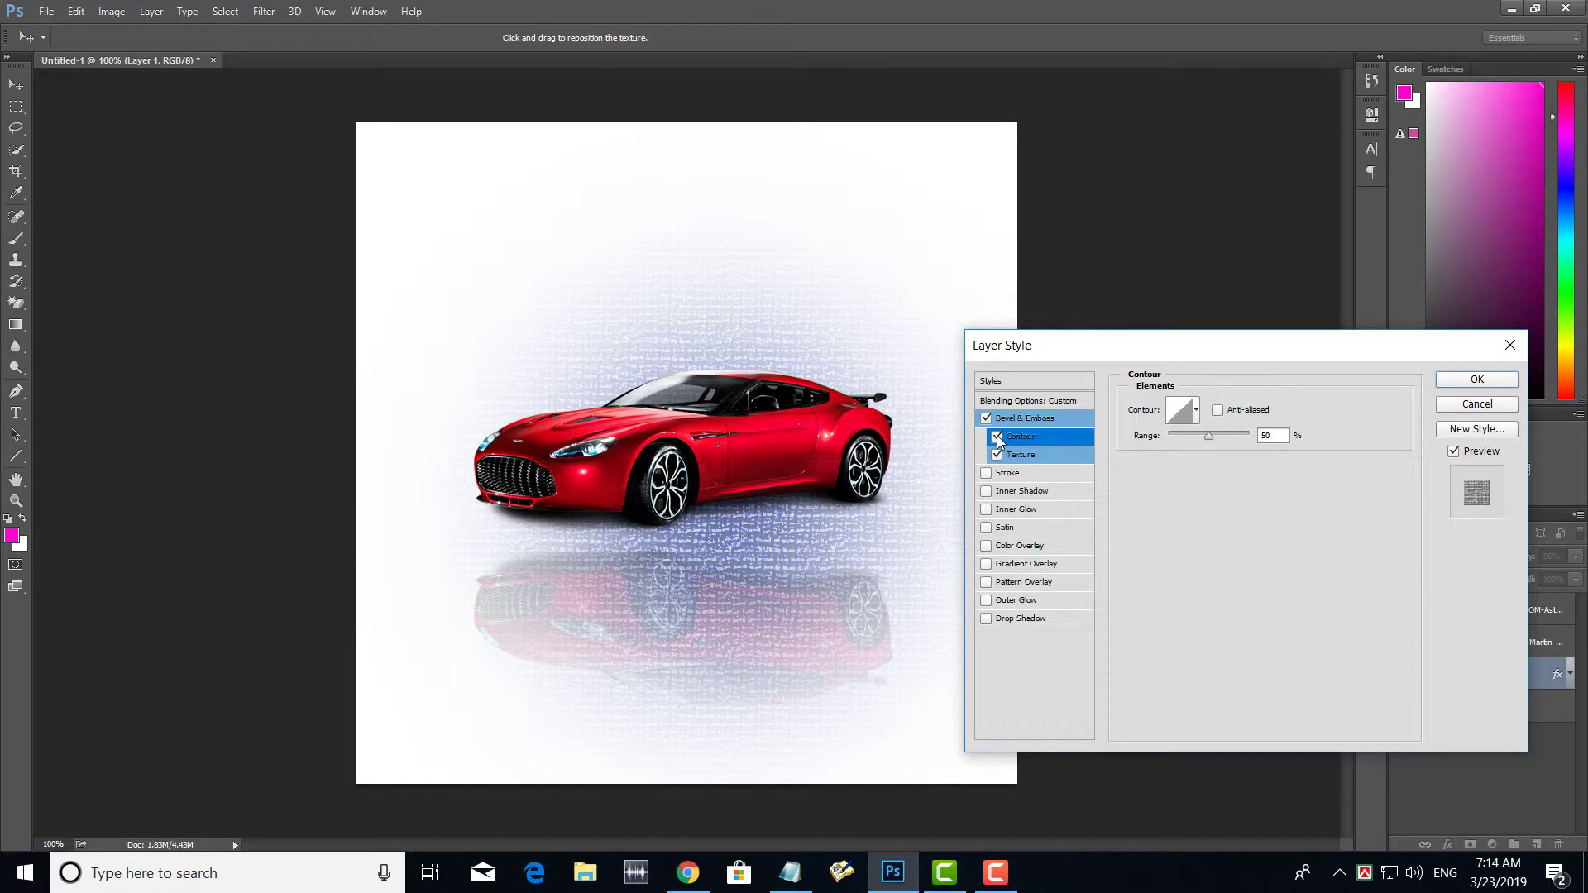
left_click(1477, 380)
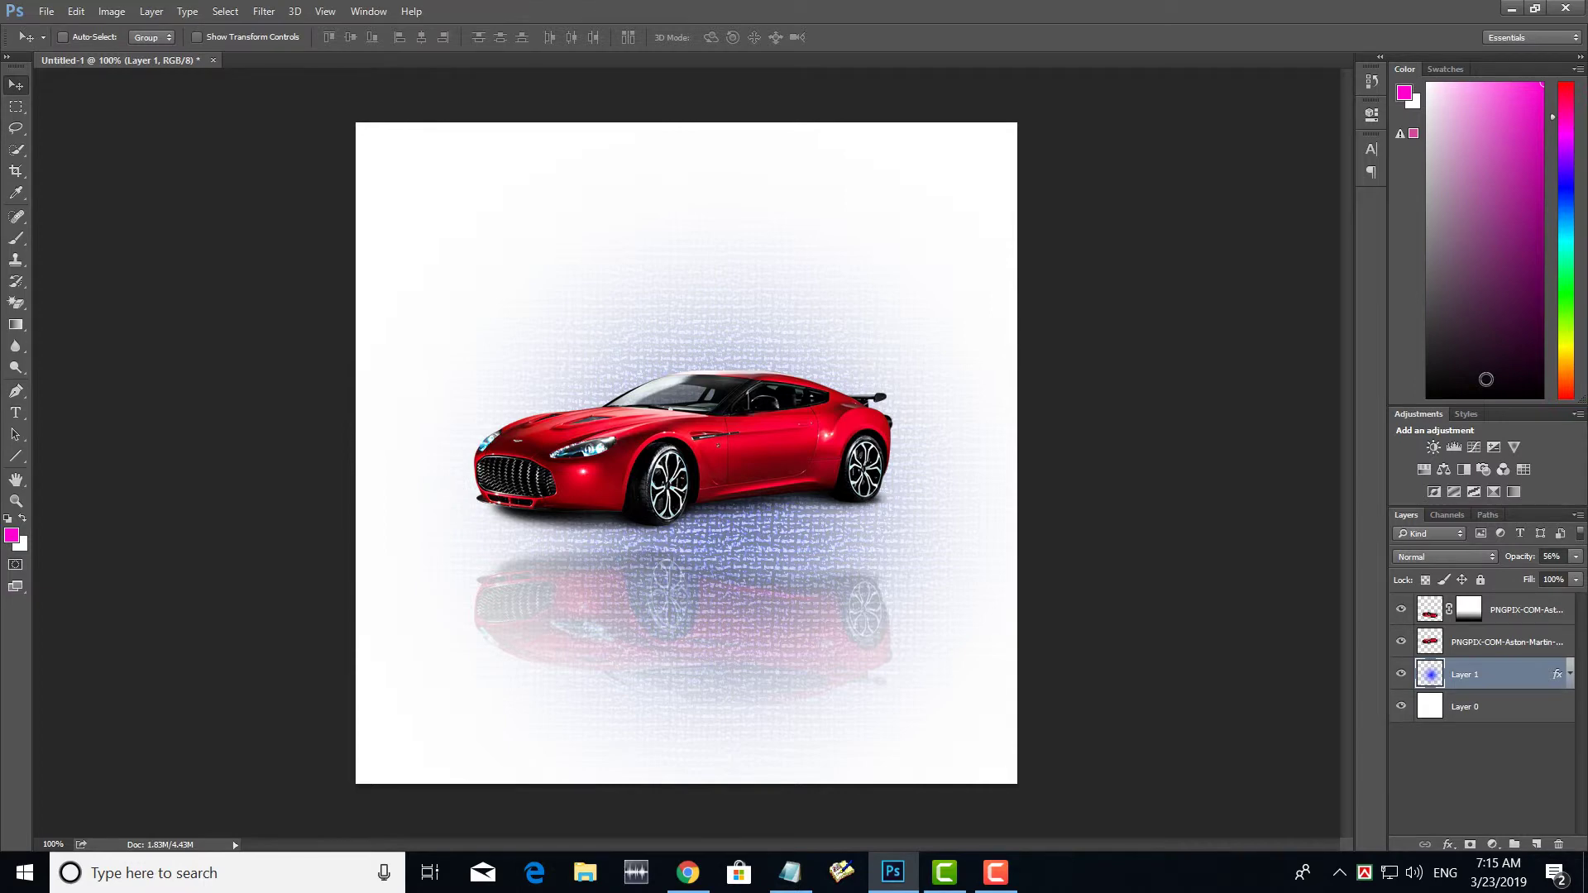
Bring Chrome forward and return to the car images png results.
left_click(695, 877)
scroll(875, 671, "up", 4)
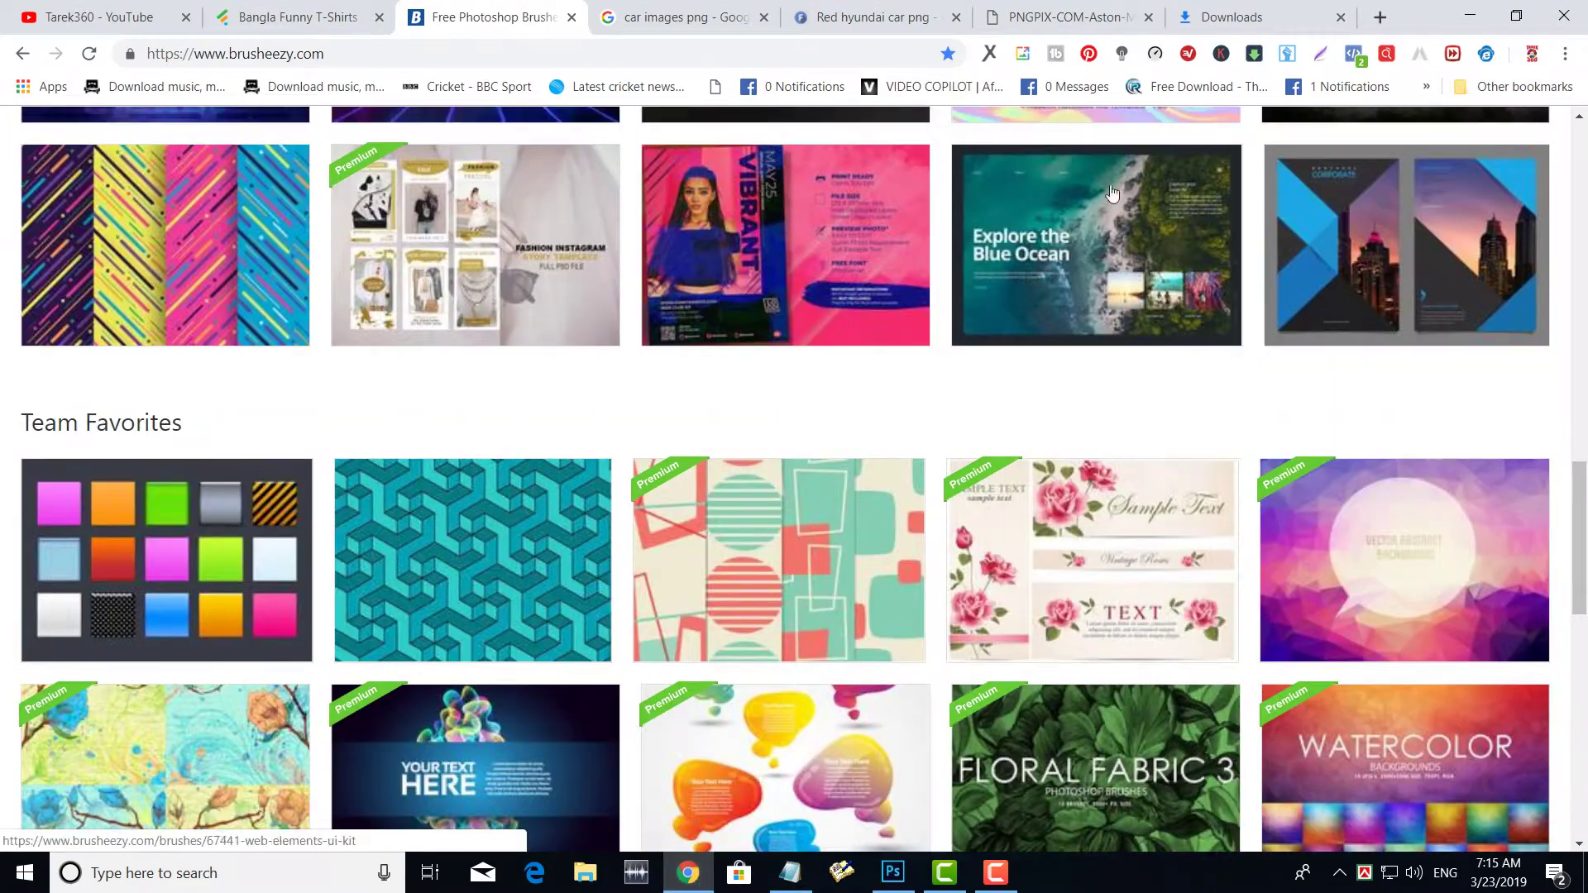
left_click(861, 16)
scroll(632, 286, "up", 5)
left_click(653, 16)
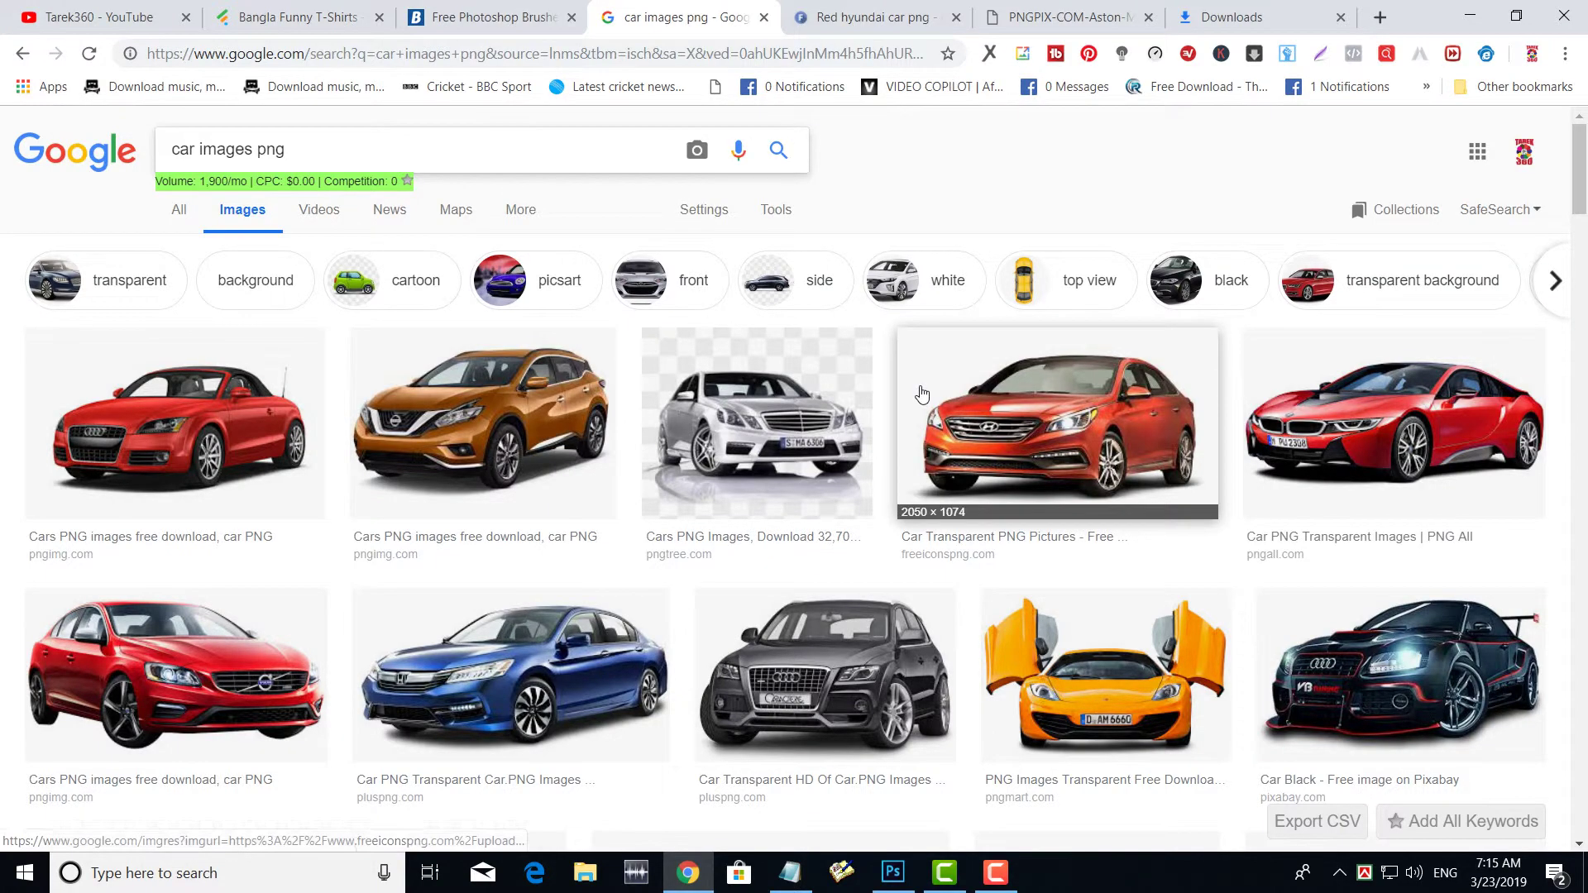
Preview the red sports car, white Aston Martin and yellow Camaro results.
scroll(914, 505, "down", 4)
left_click(910, 612)
left_click(807, 537)
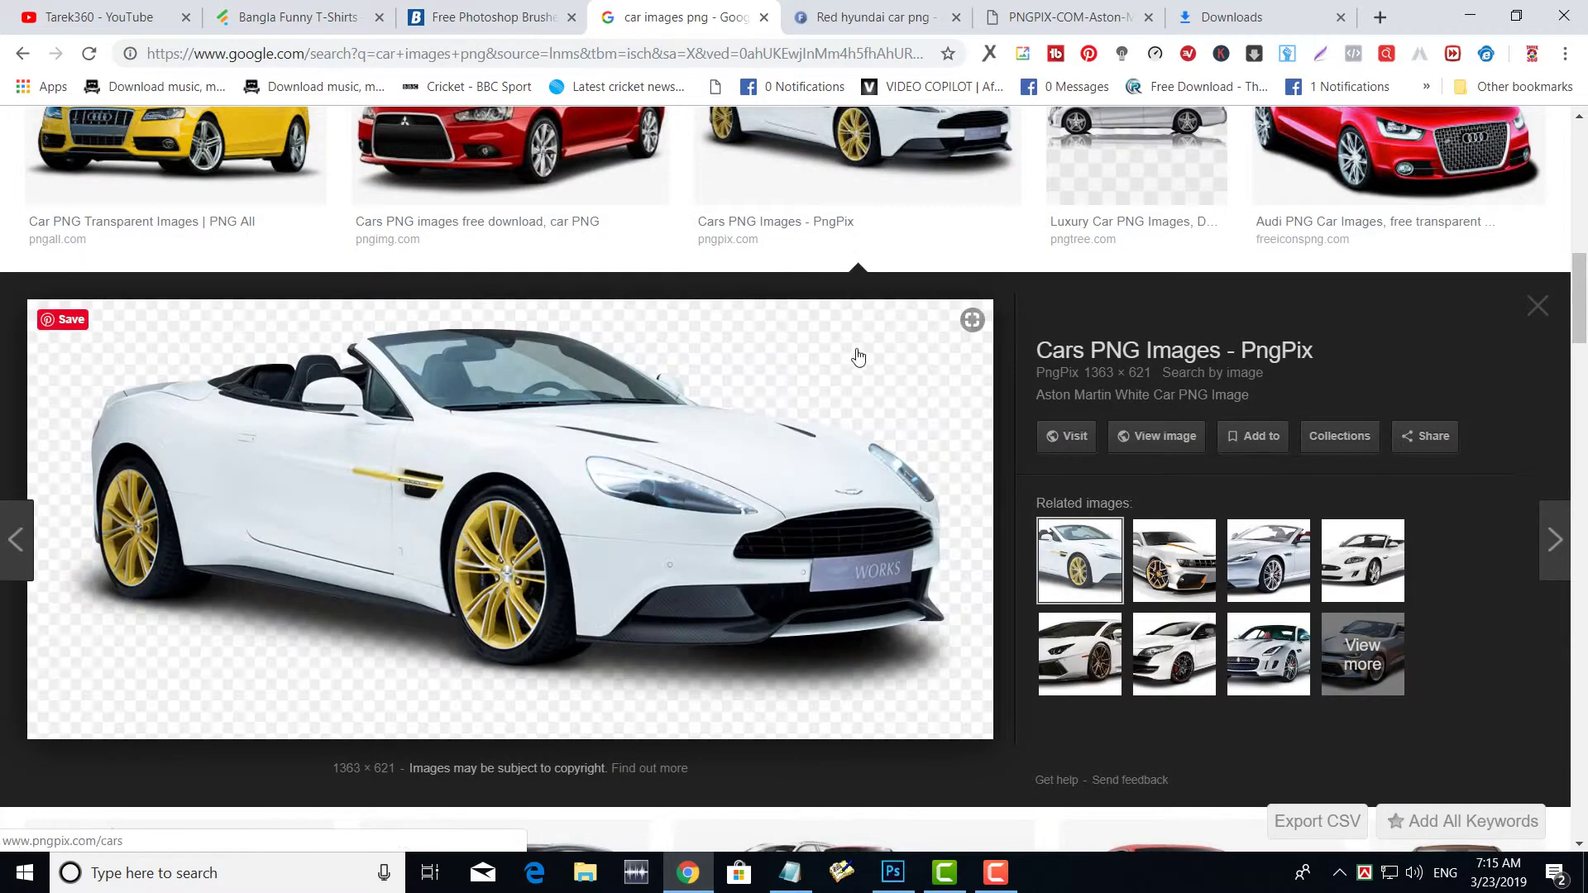
scroll(566, 473, "down", 8)
scroll(704, 463, "down", 3)
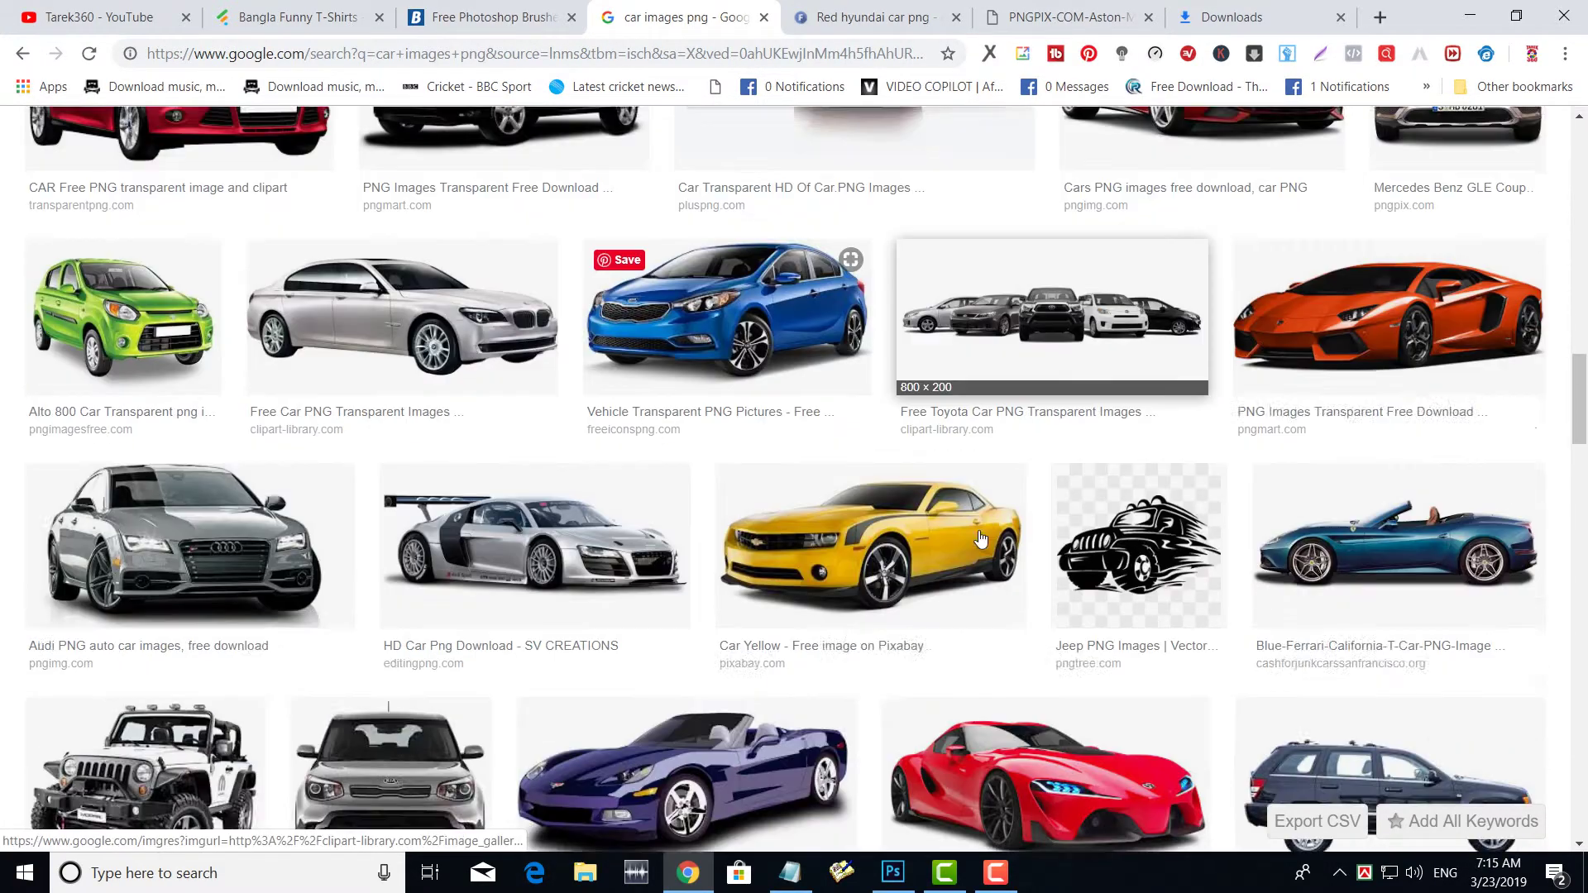
scroll(828, 459, "down", 2)
left_click(844, 456)
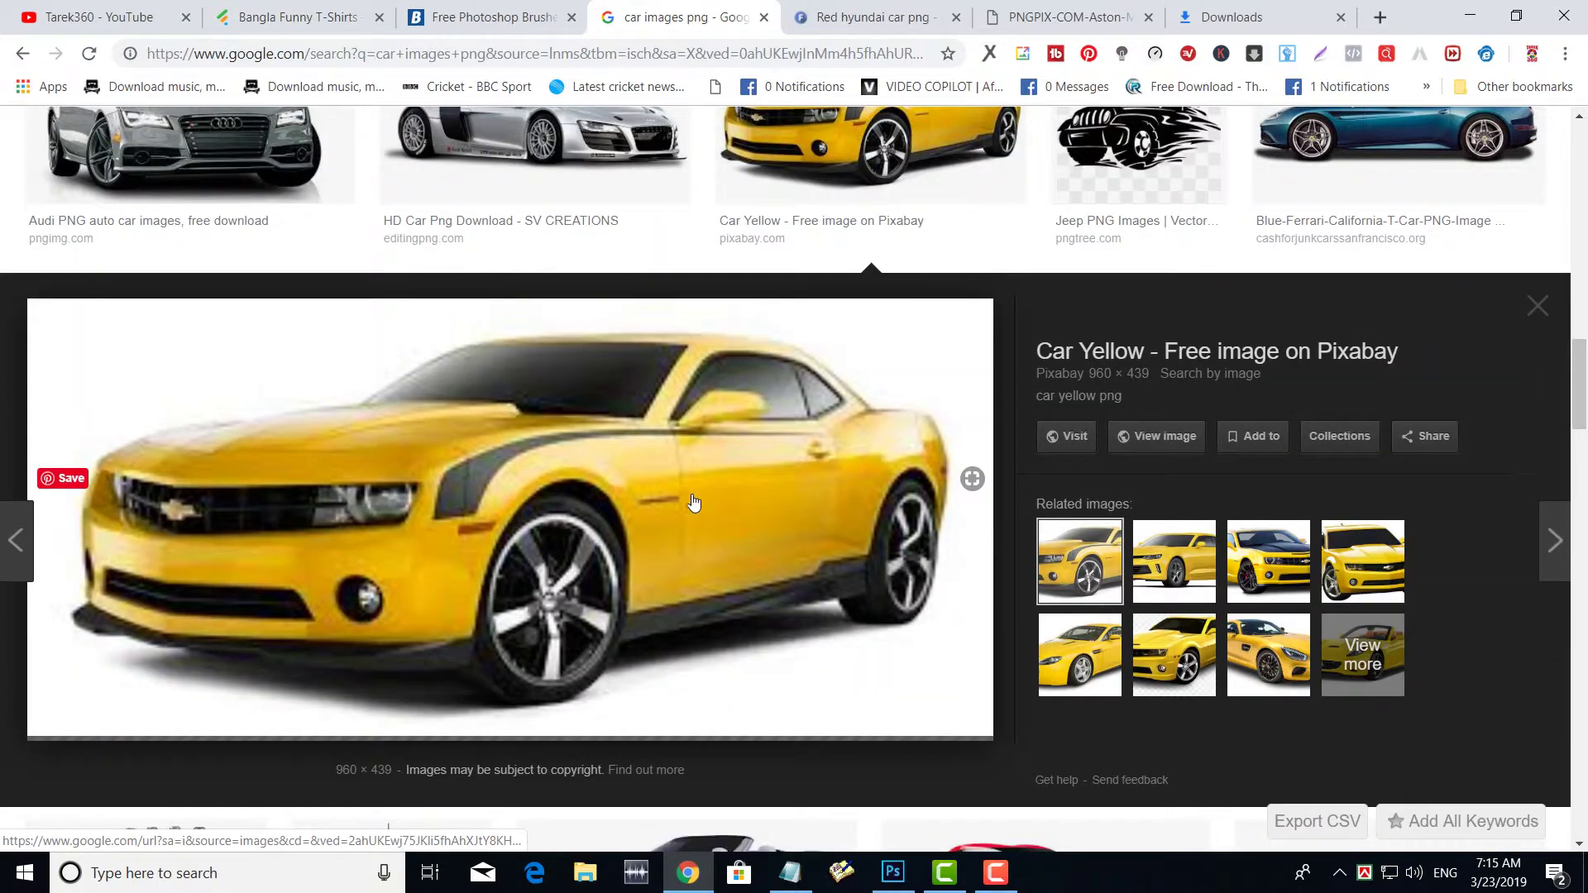
Preview the blue roadster and orange Alto K10 results, then scroll back up.
scroll(694, 502, "down", 5)
scroll(661, 521, "down", 5)
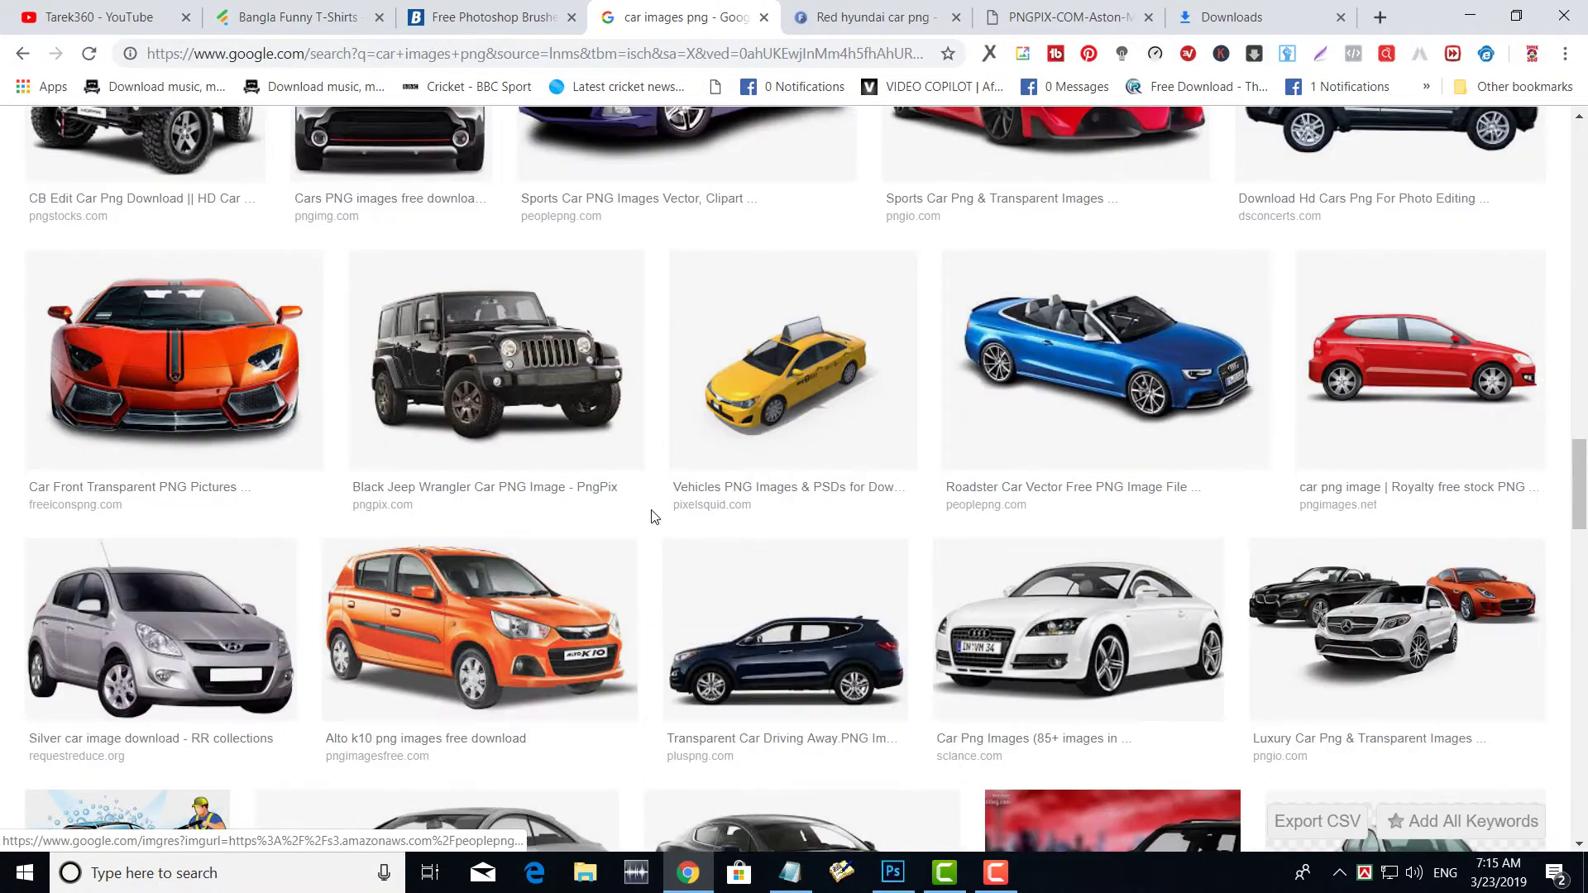
left_click(1051, 395)
scroll(673, 465, "down", 5)
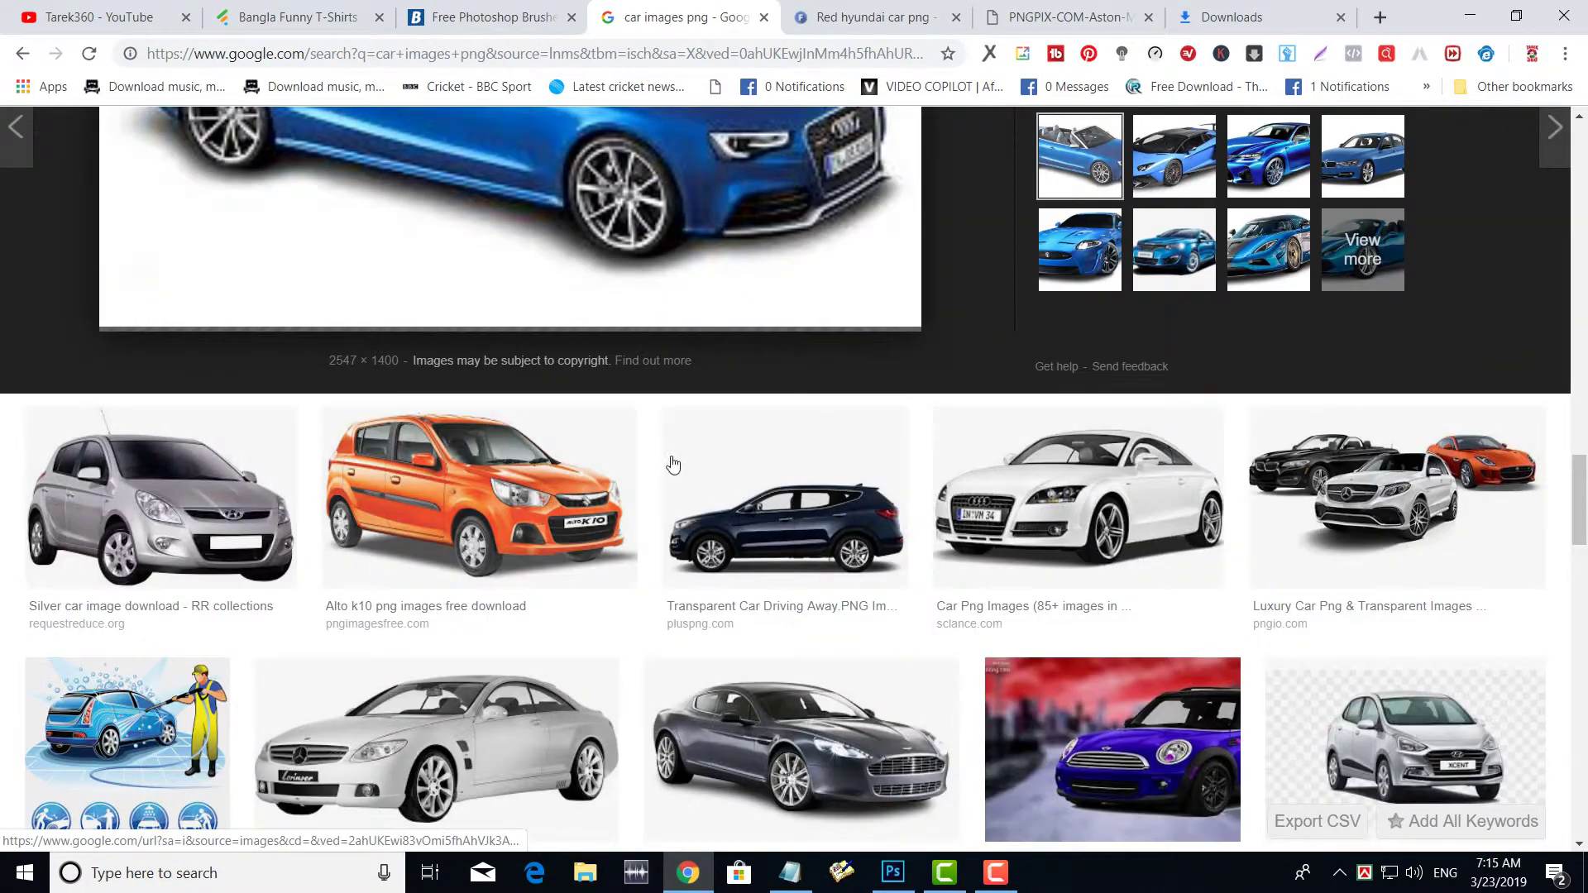
left_click(479, 496)
scroll(536, 508, "down", 4)
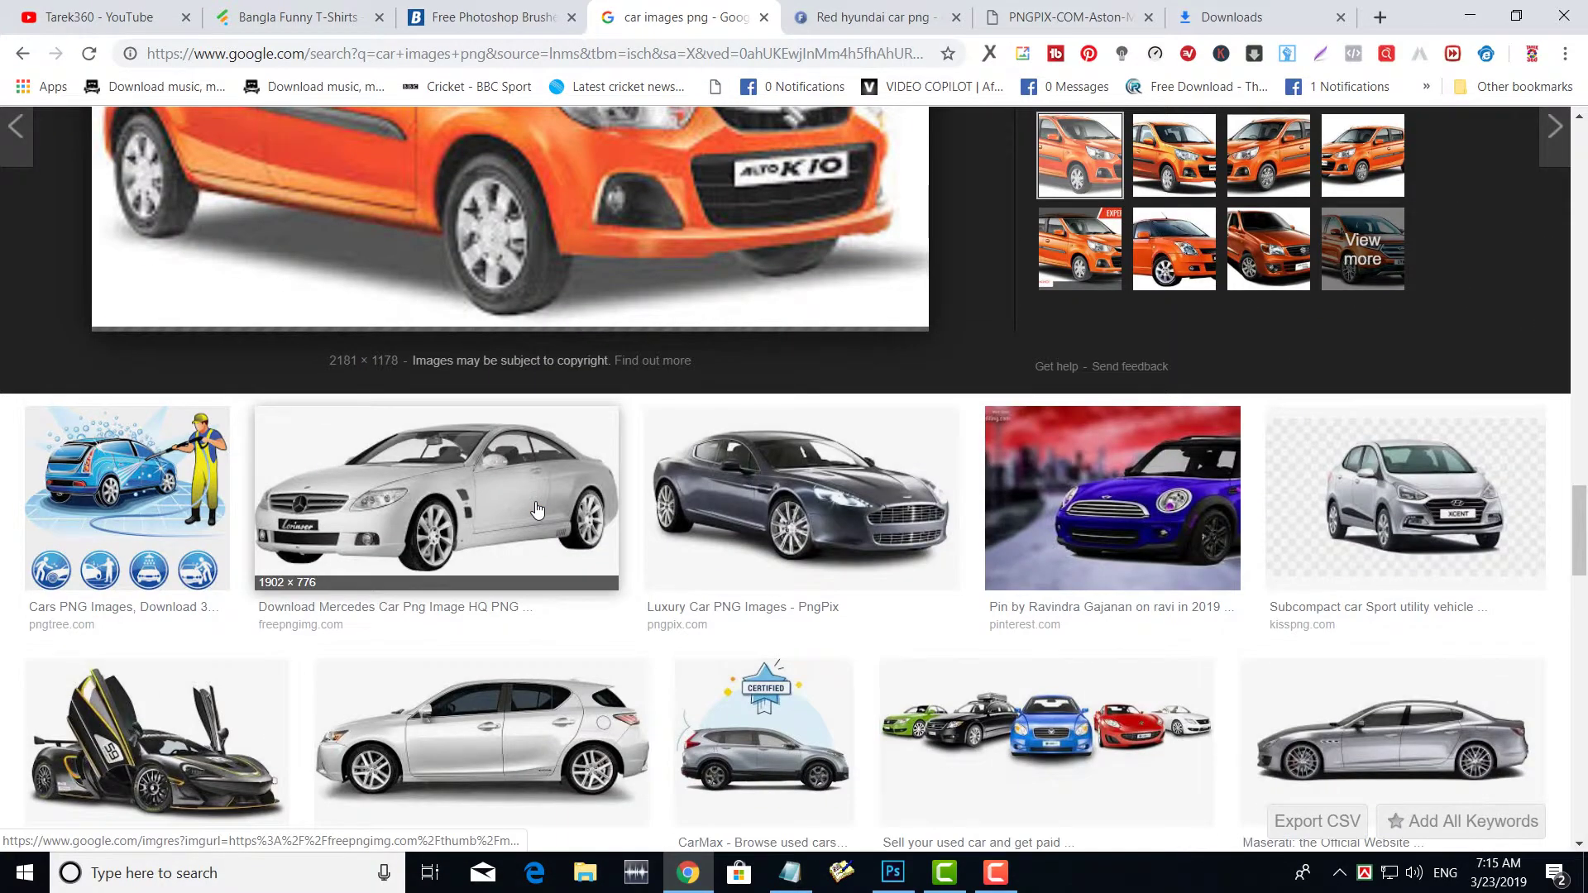
scroll(536, 509, "up", 15)
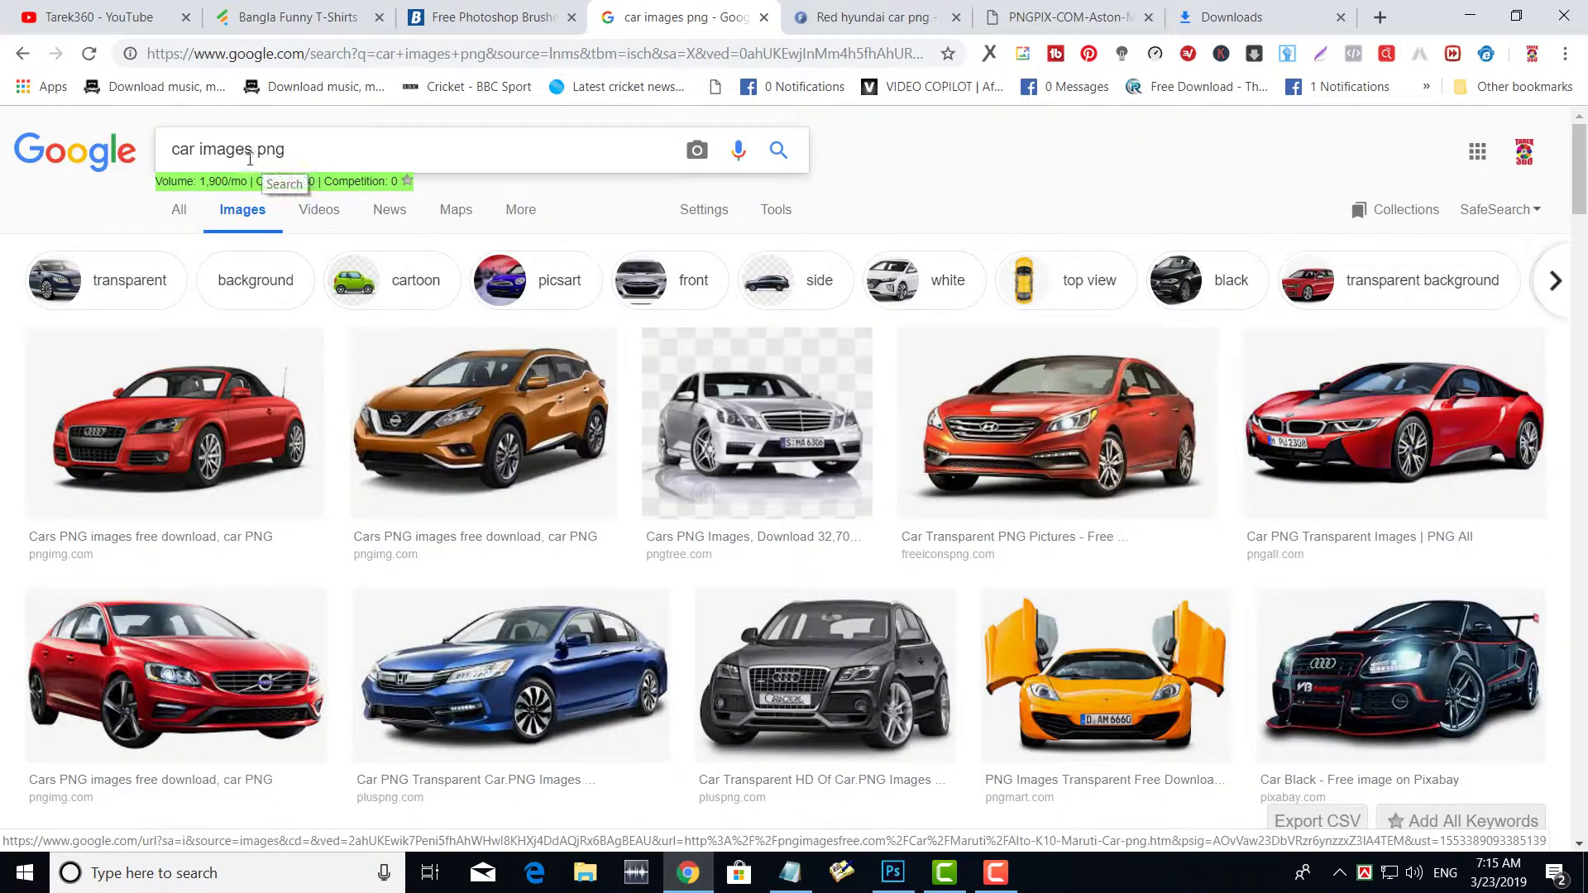
left_click_drag(252, 154, 171, 151)
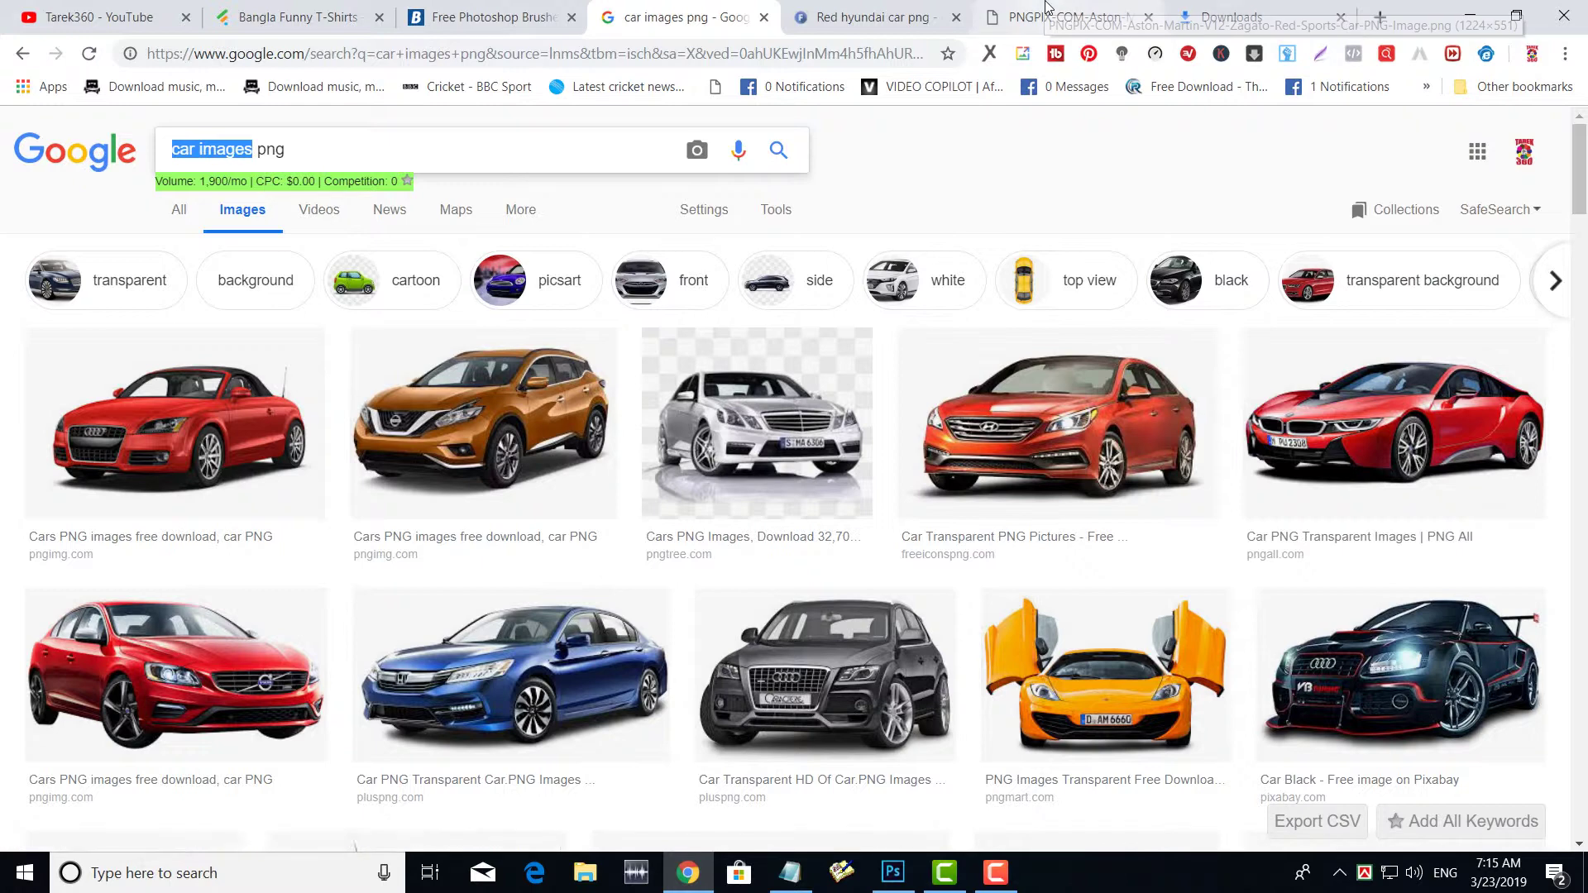
Search Google Images for 'bike png', then for 'honda png'.
type("bike")
key("Return")
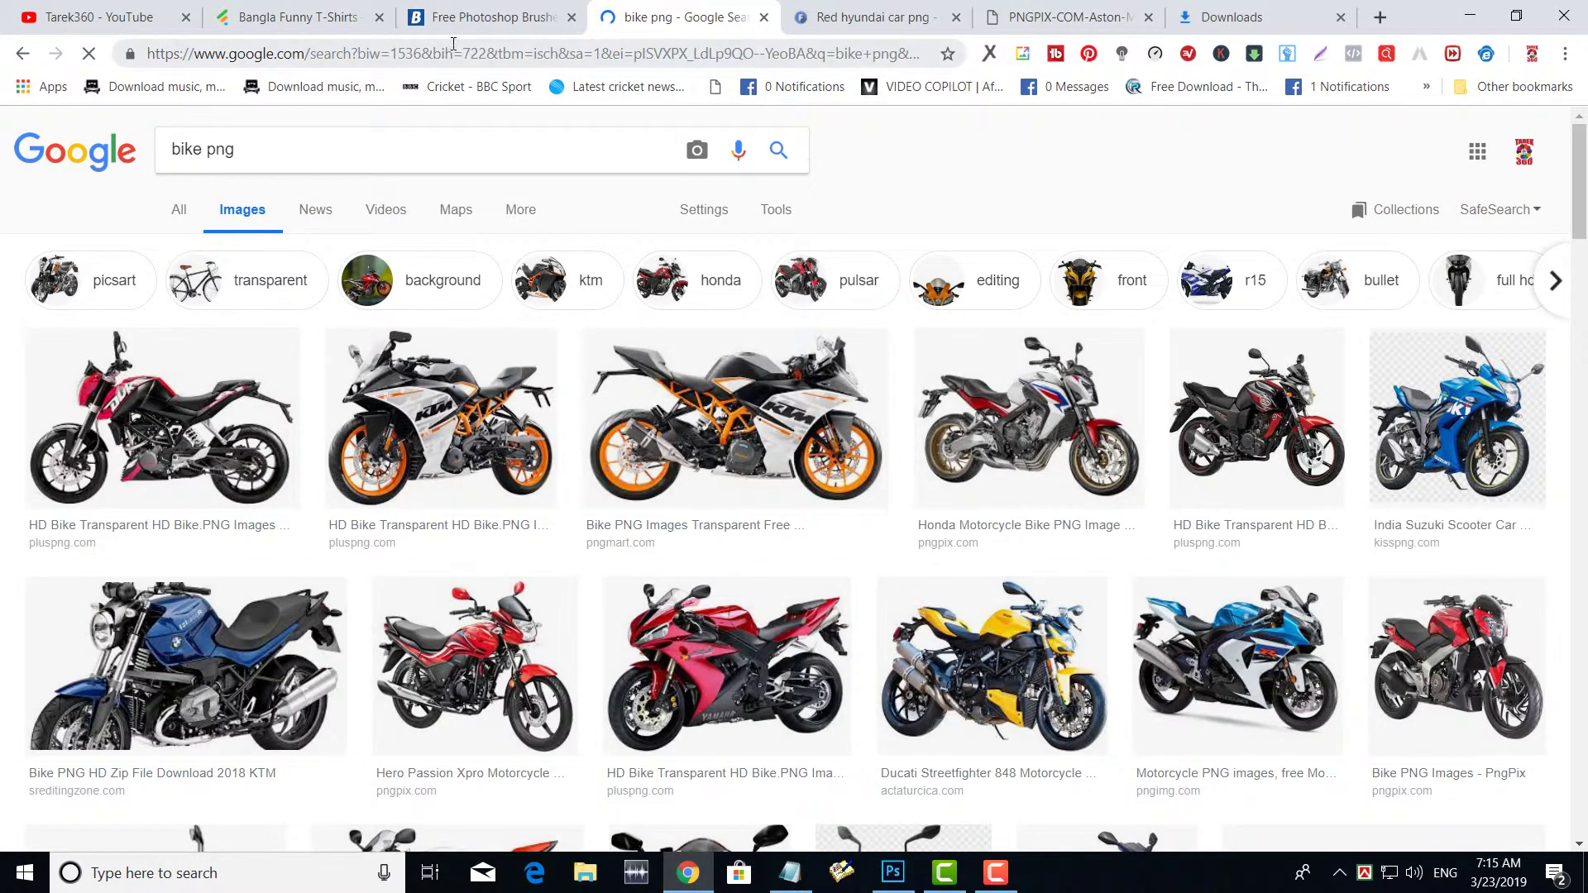
left_click_drag(172, 150, 202, 150)
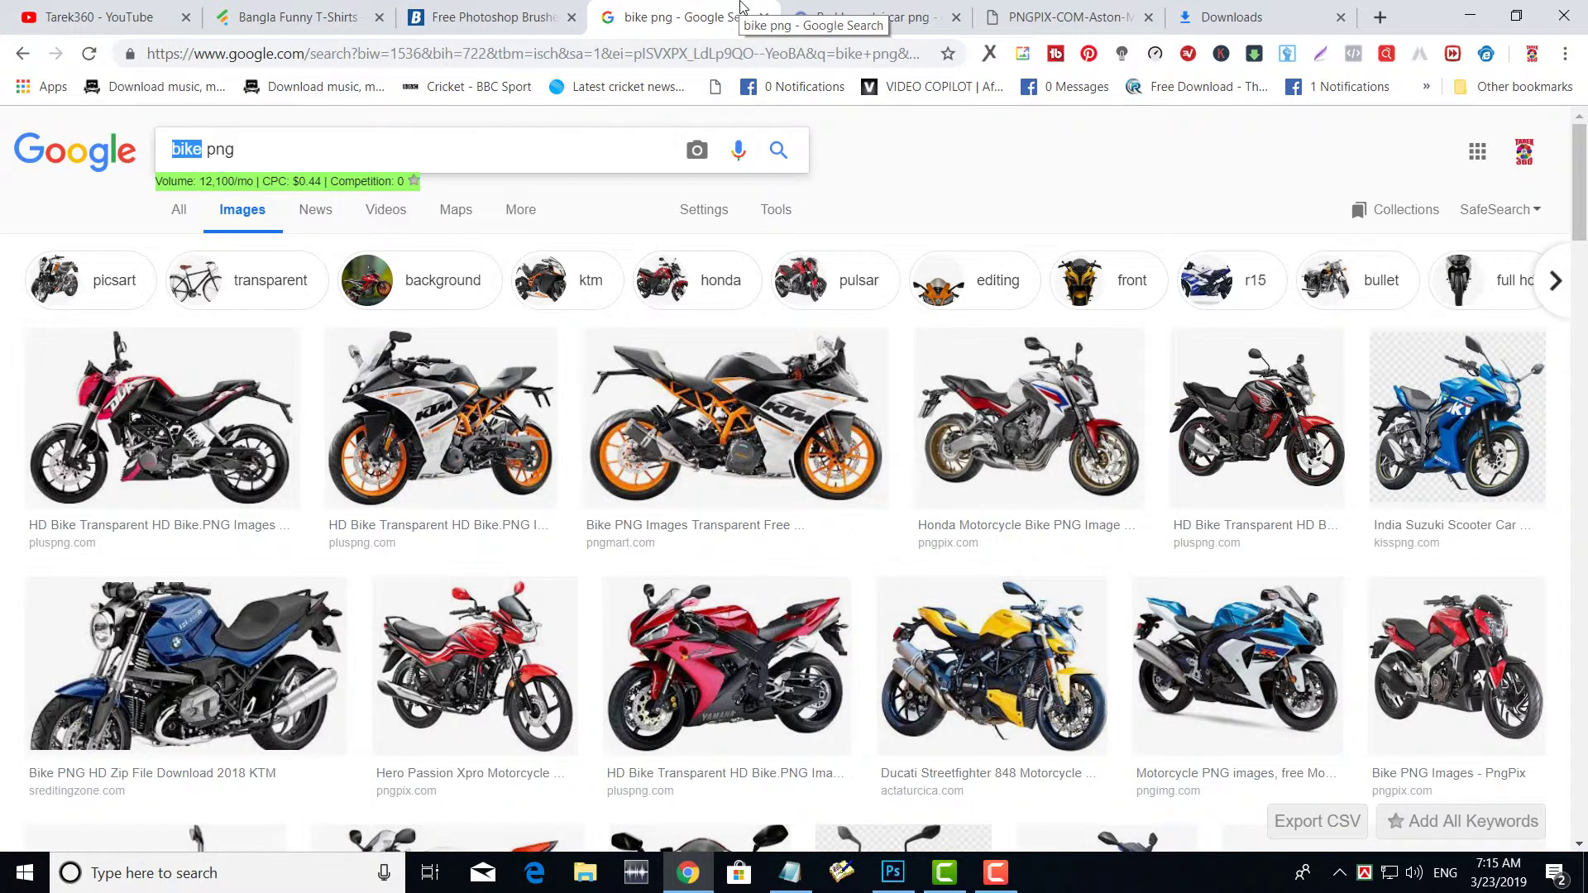
type("hond")
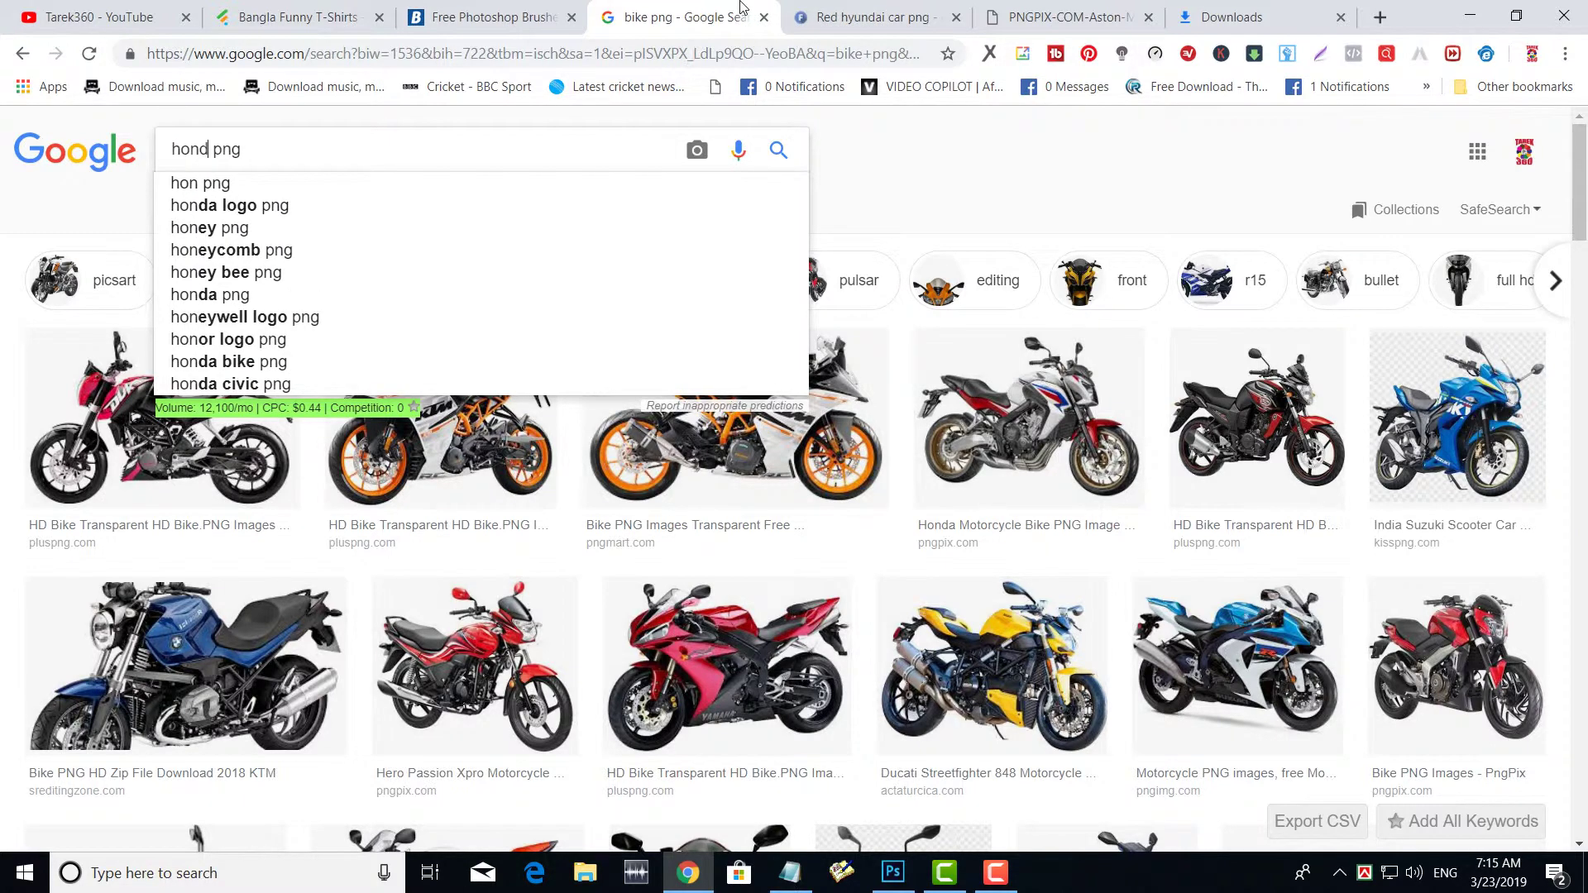
type("a")
key("Return")
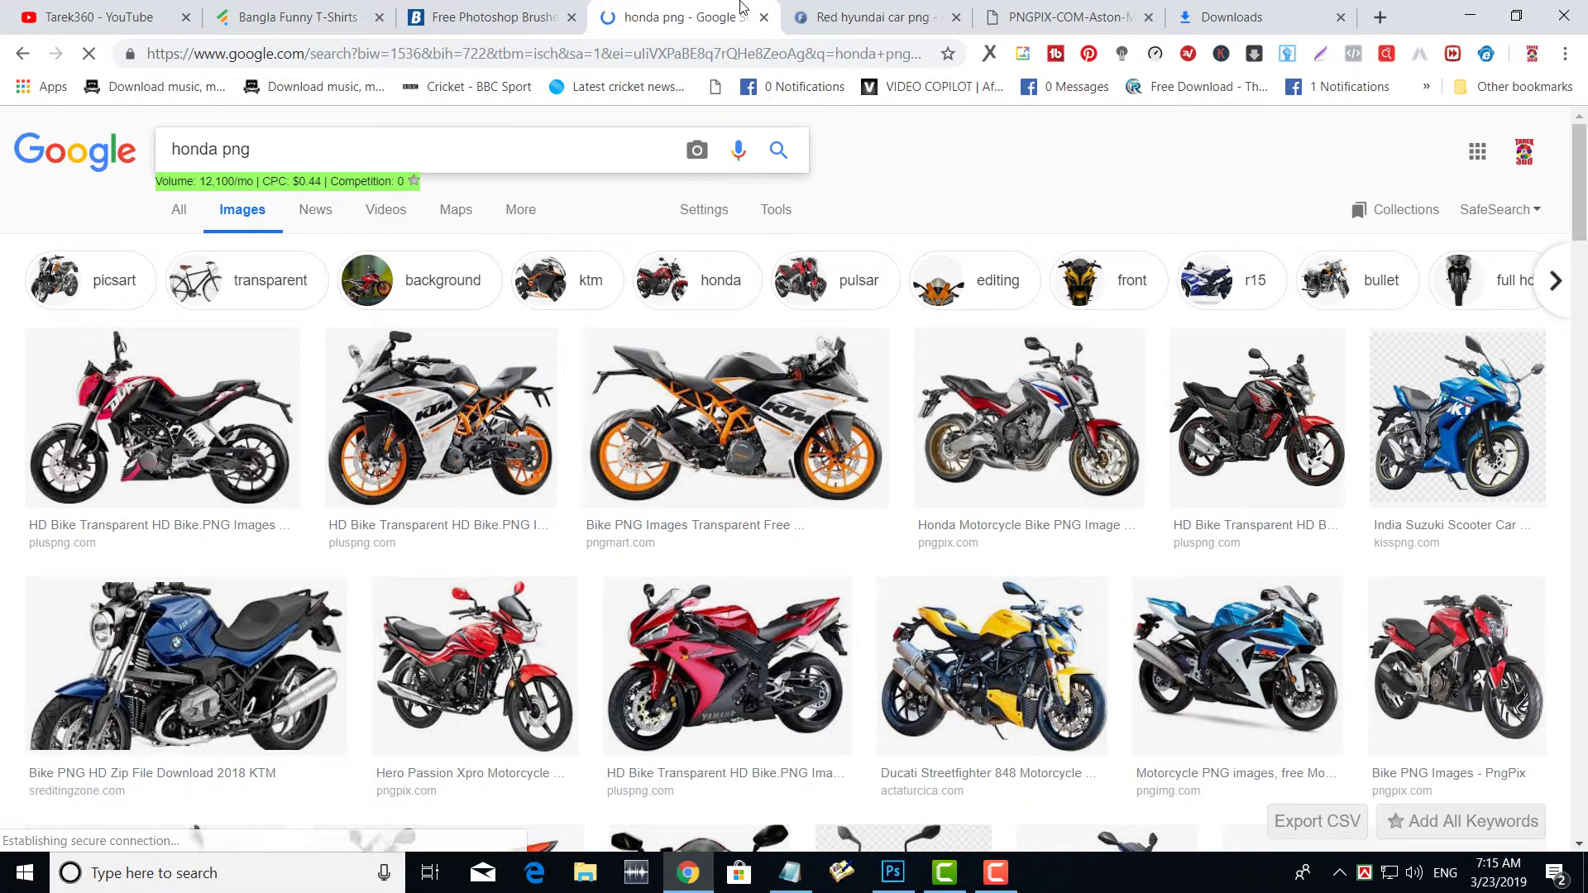
Search for 'honda bike png' and preview the black Honda CB Shine.
scroll(659, 451, "down", 5)
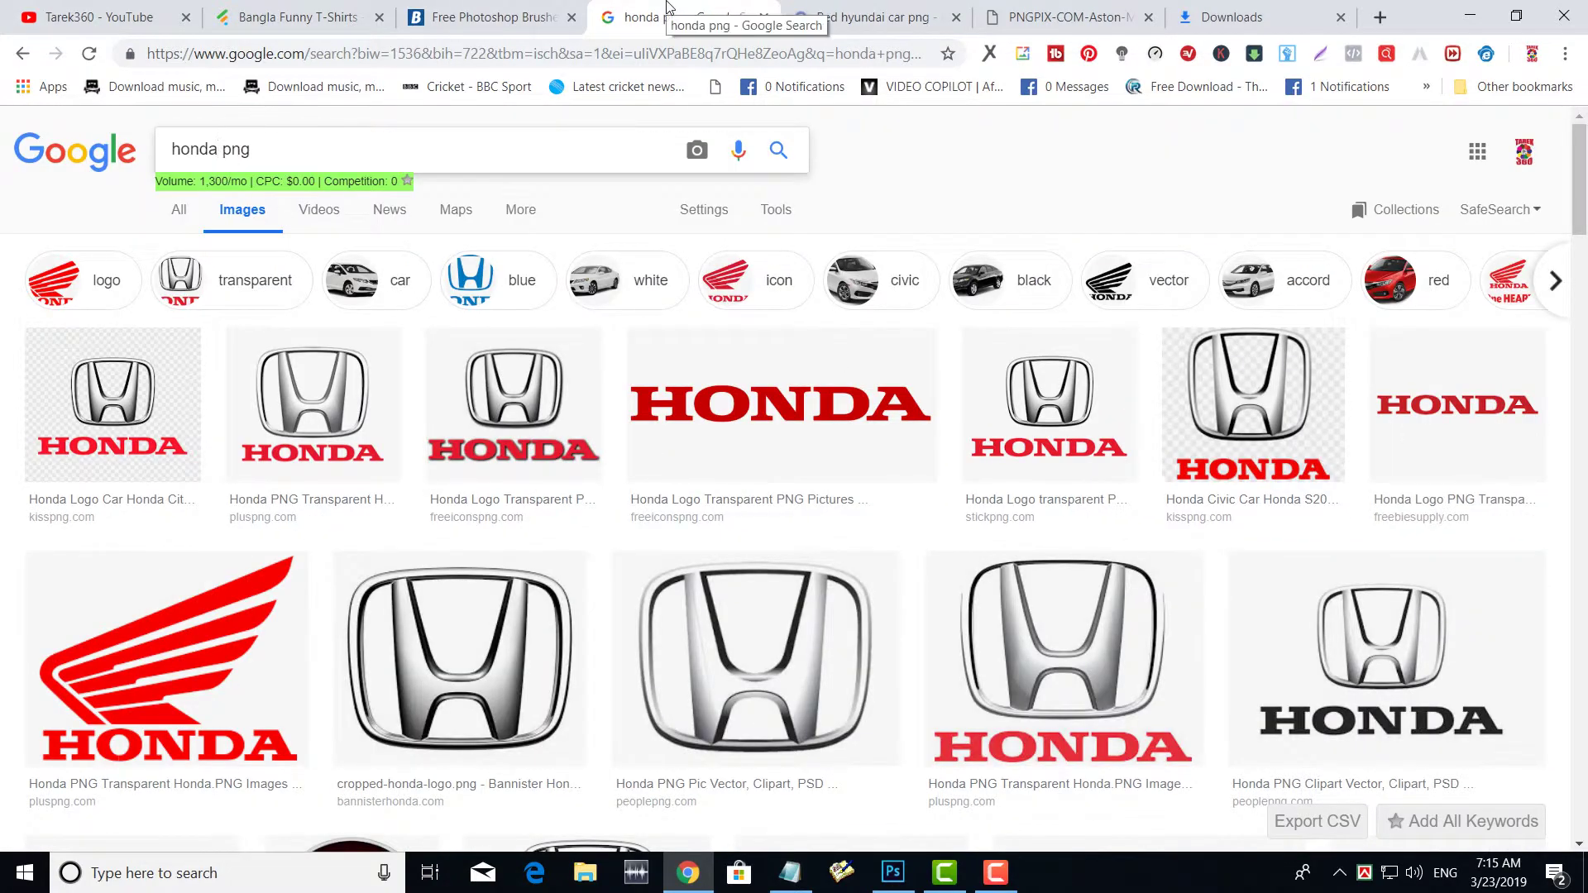
type("bi ")
type("b")
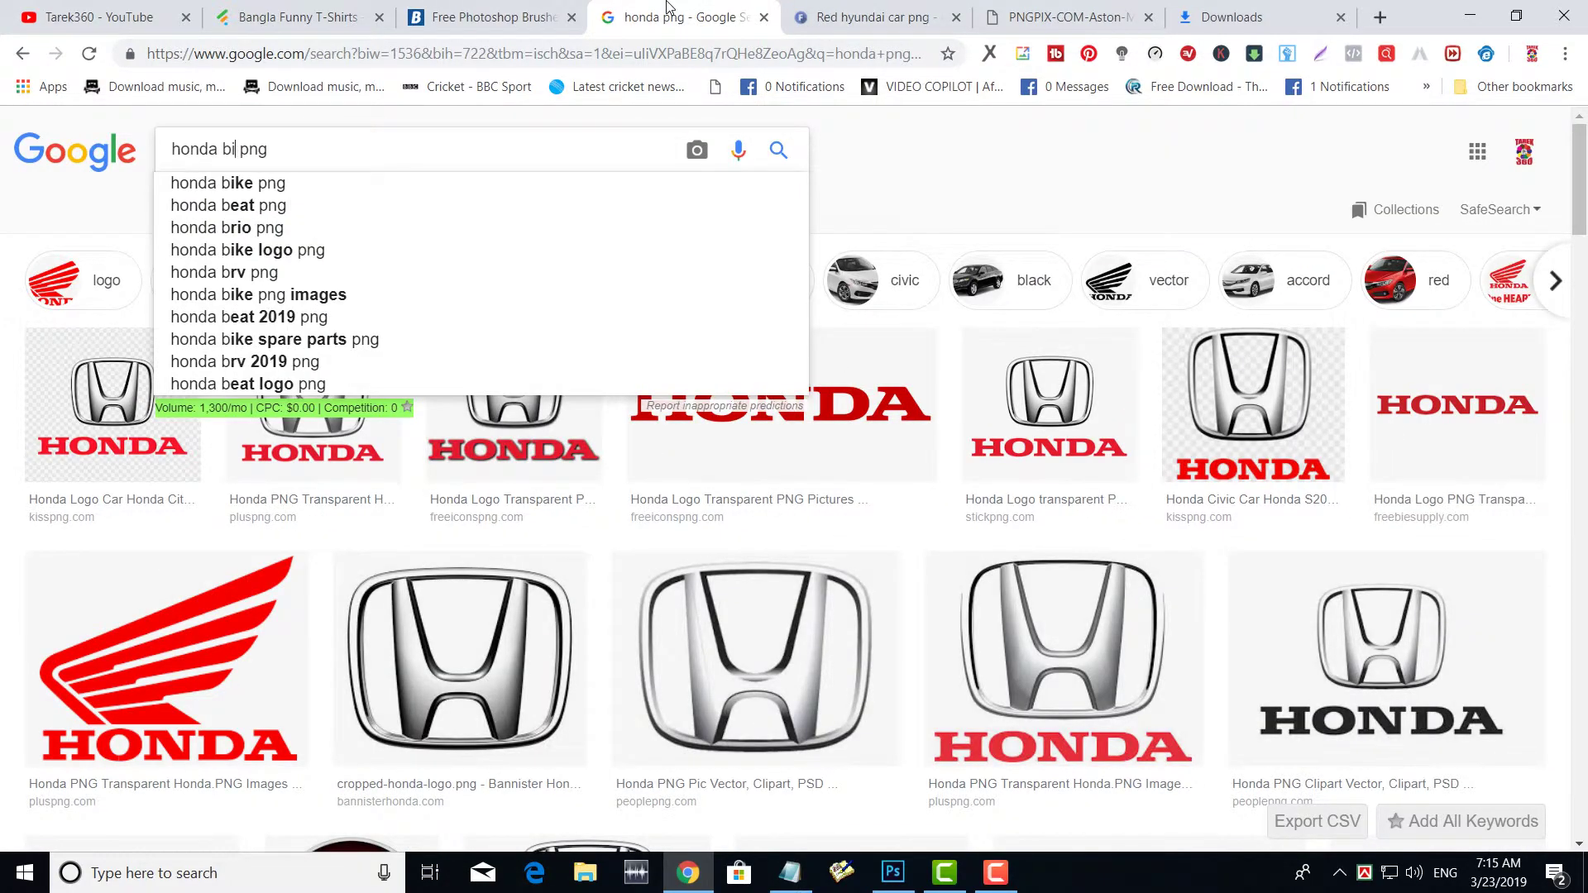
type("ike")
key("Return")
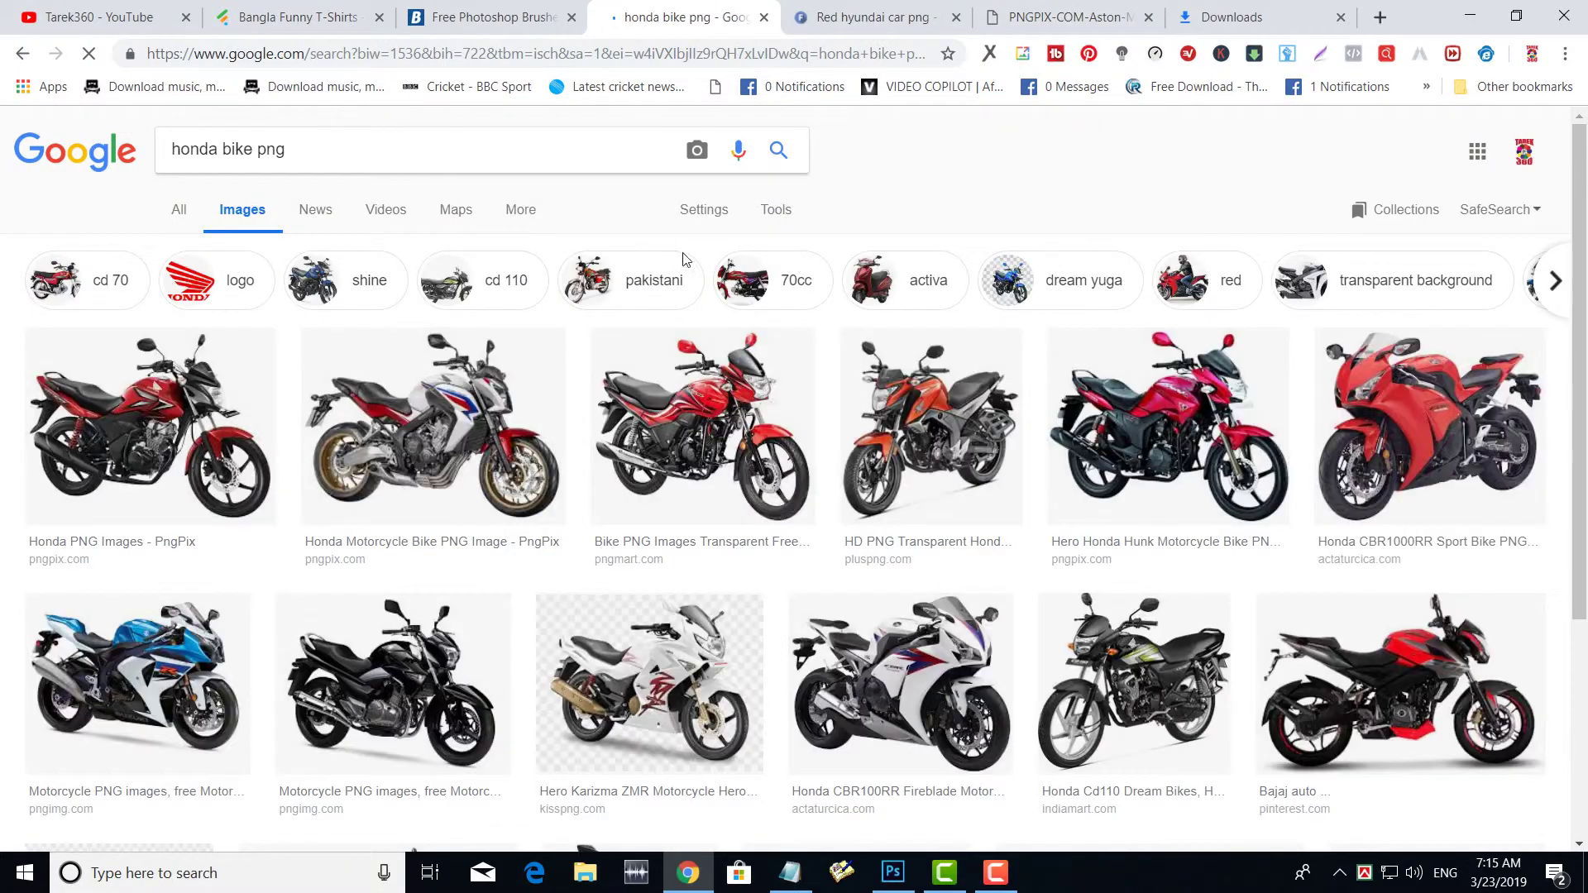
scroll(593, 482, "down", 3)
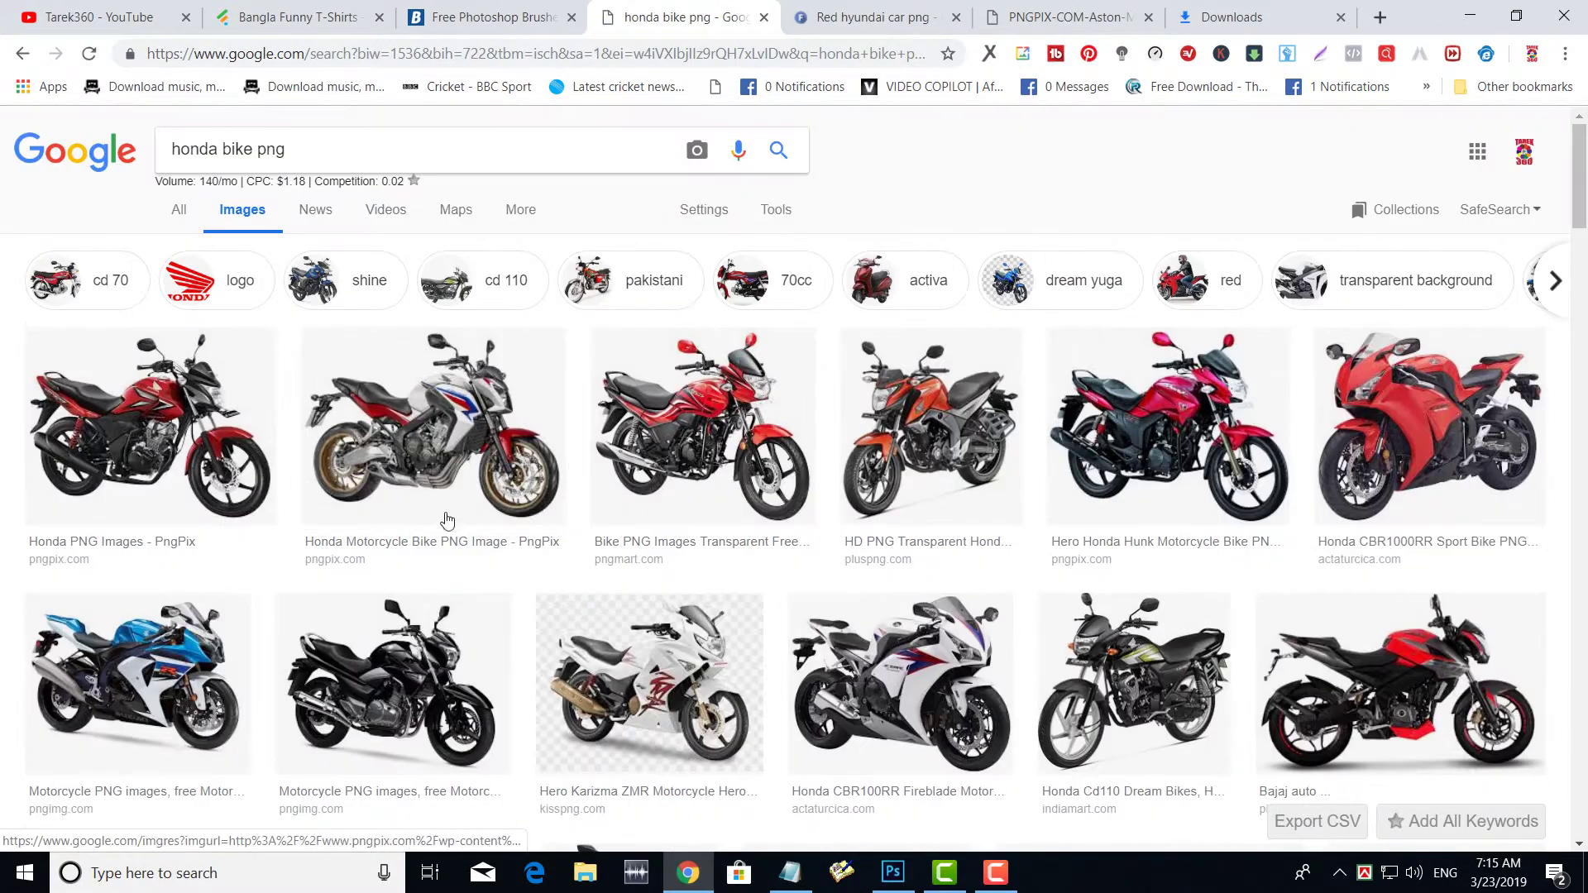
scroll(497, 464, "down", 5)
left_click(414, 443)
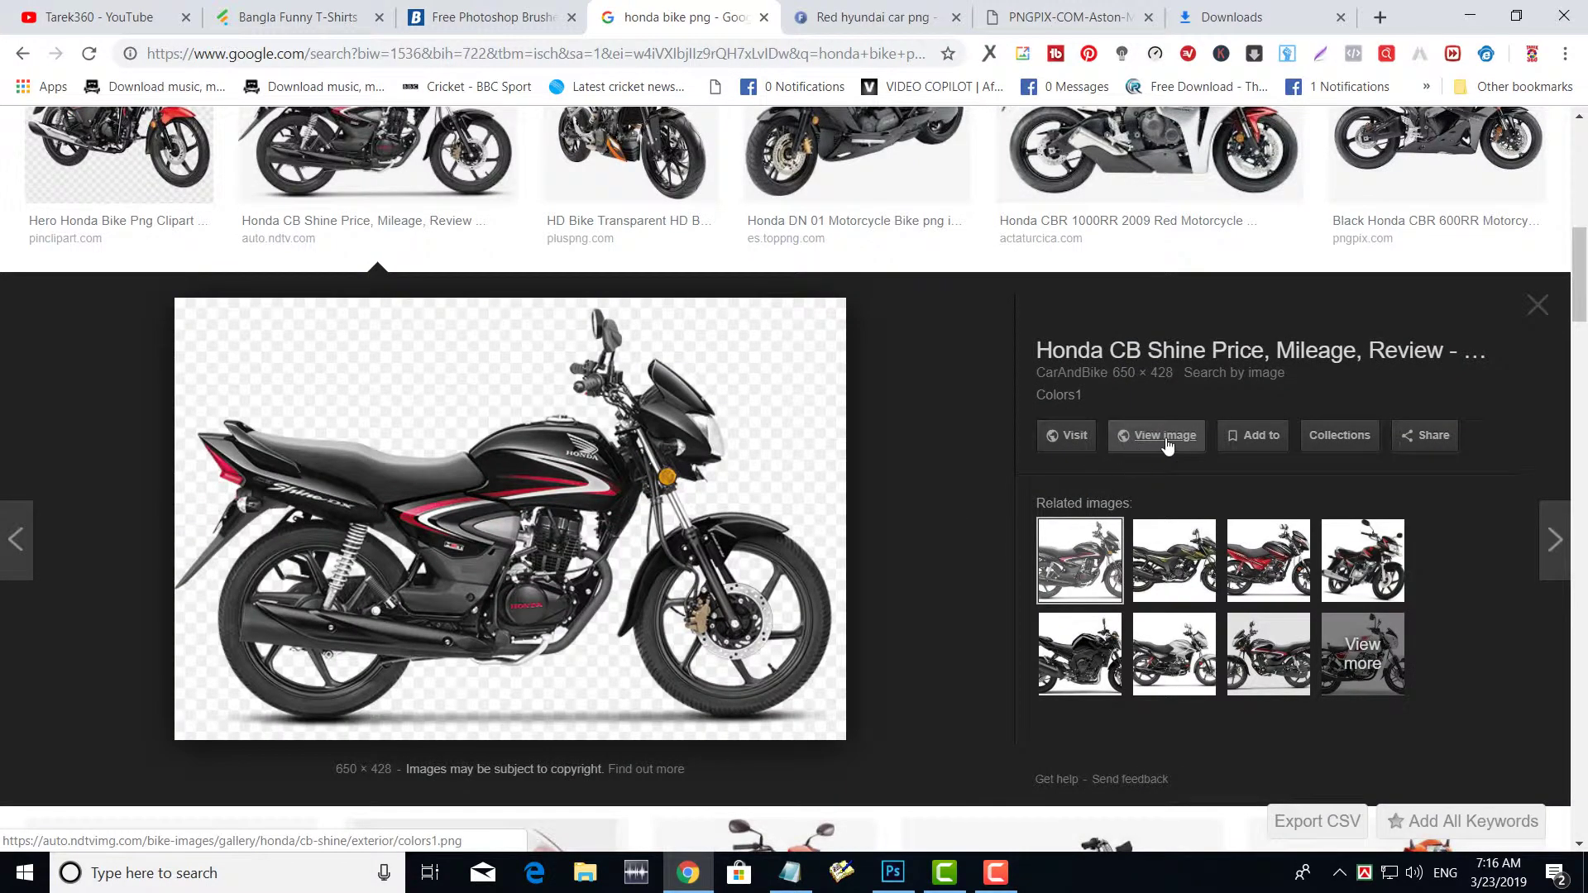
scroll(1059, 444, "down", 3)
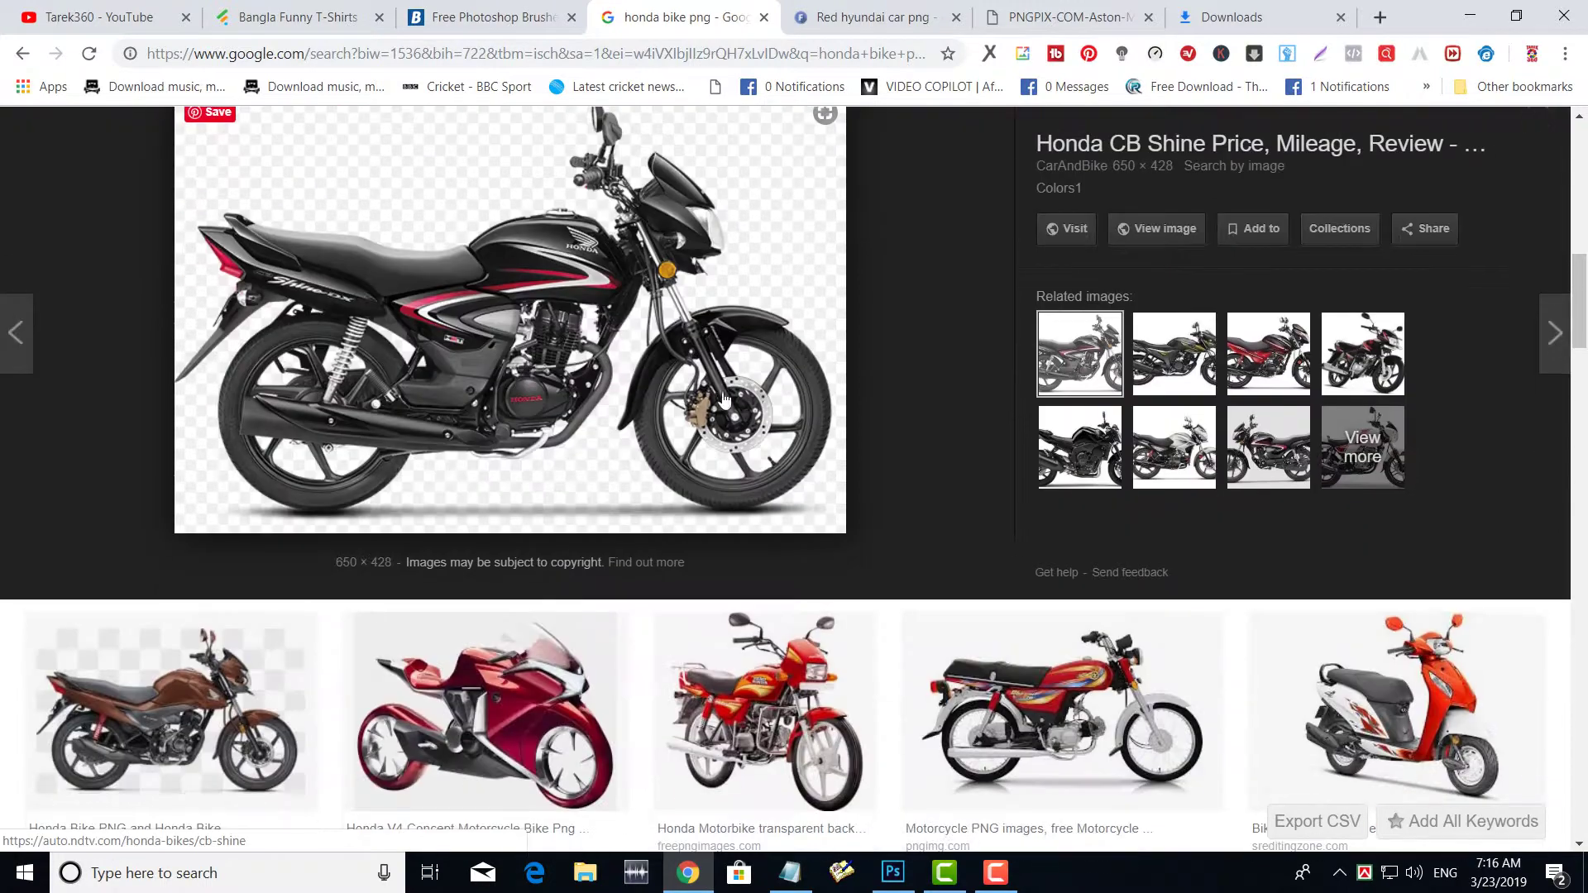
scroll(950, 440, "up", 6)
scroll(951, 448, "down", 5)
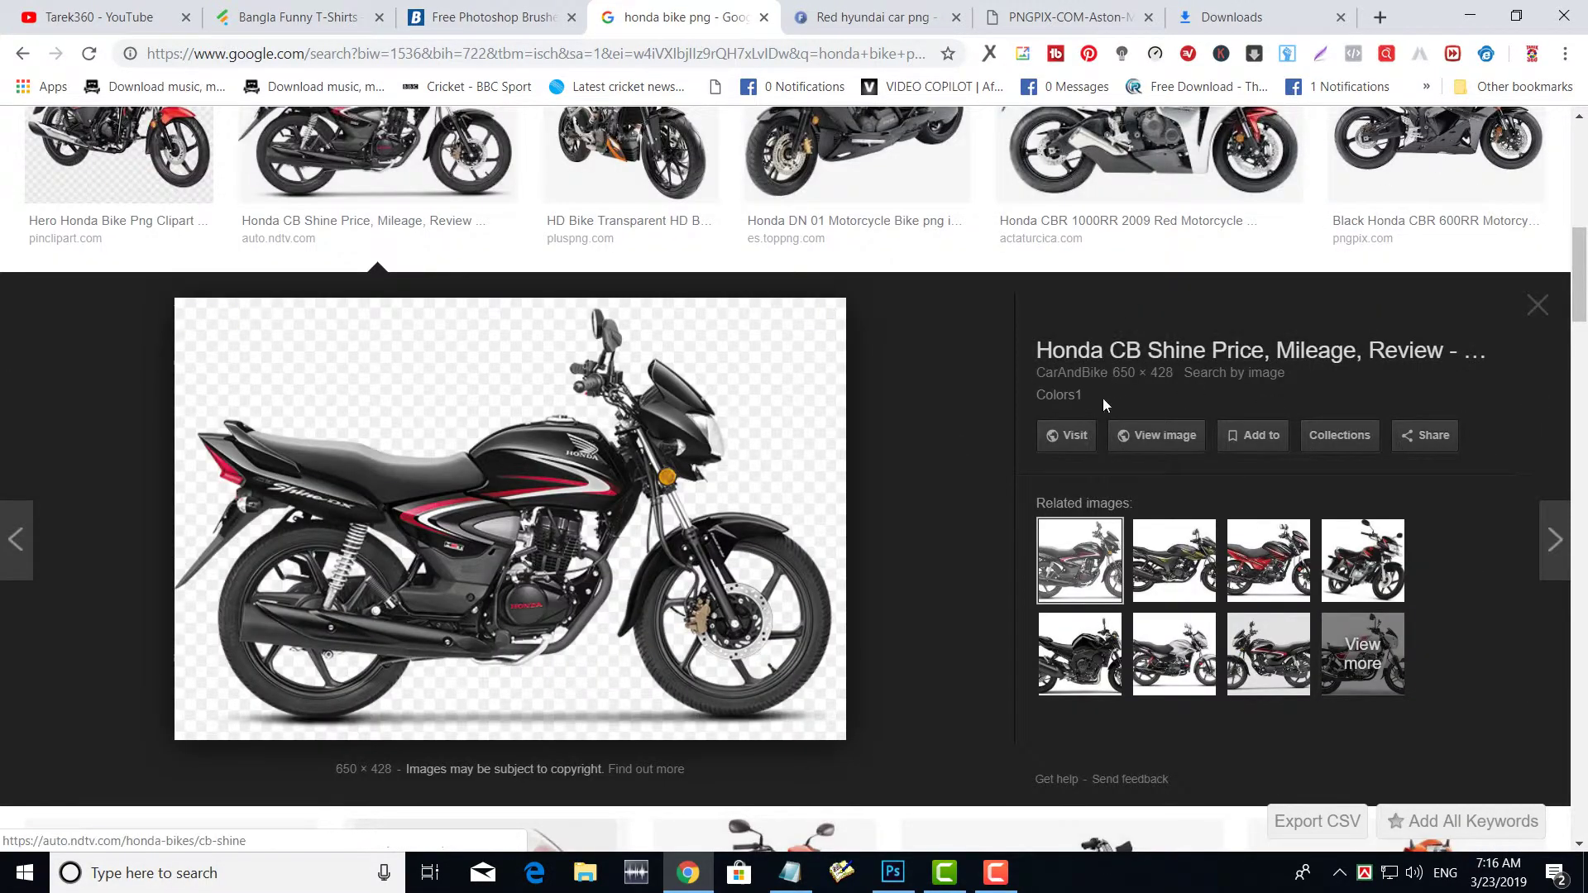
scroll(622, 584, "up", 2)
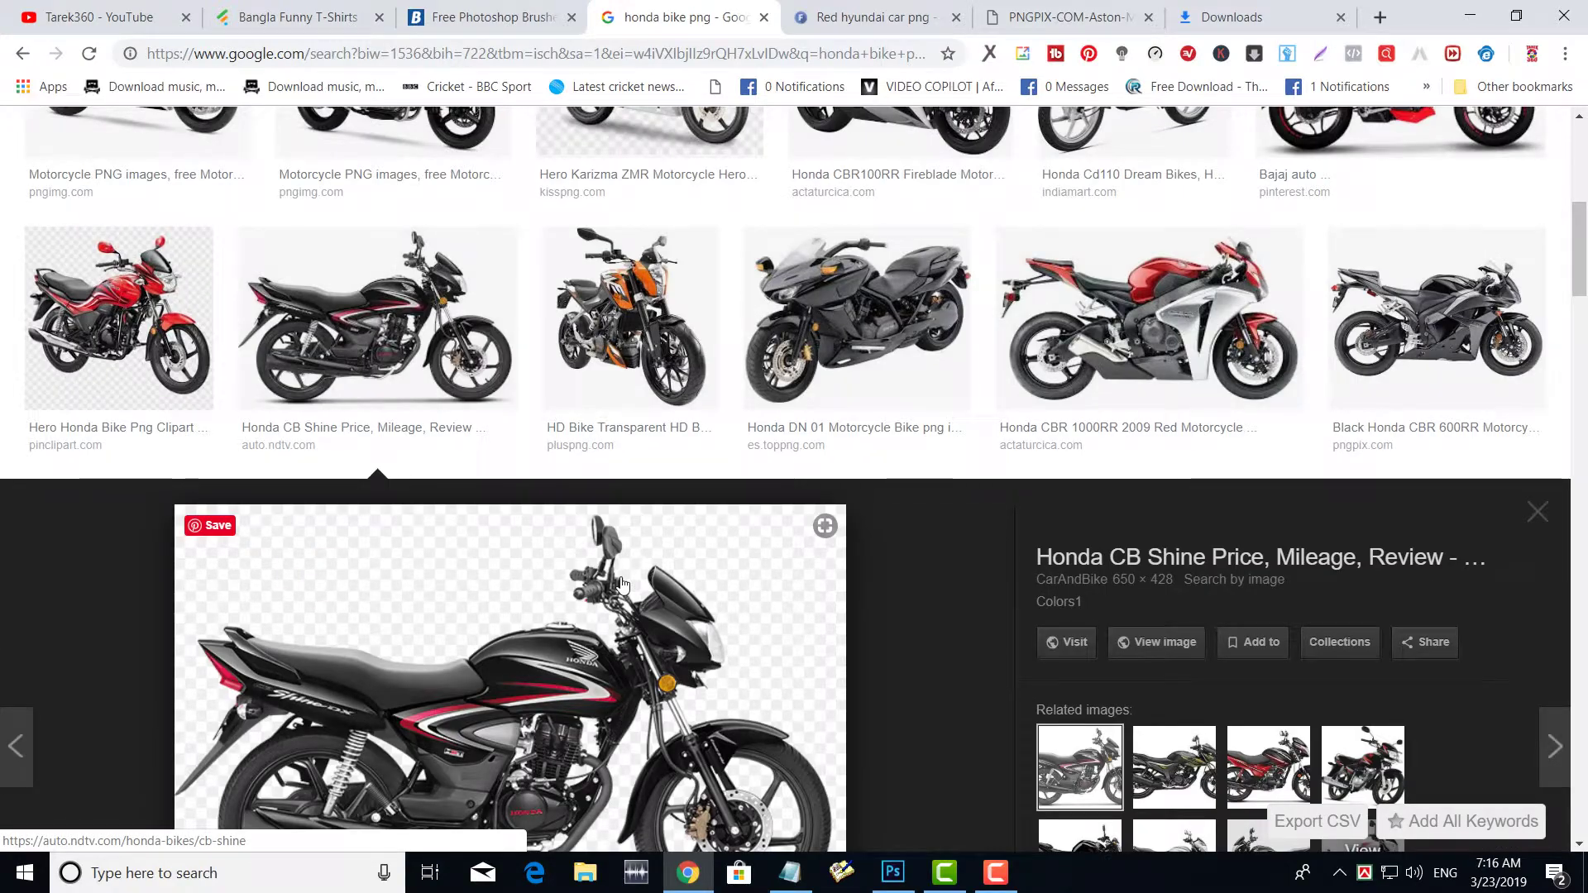
scroll(949, 313, "up", 7)
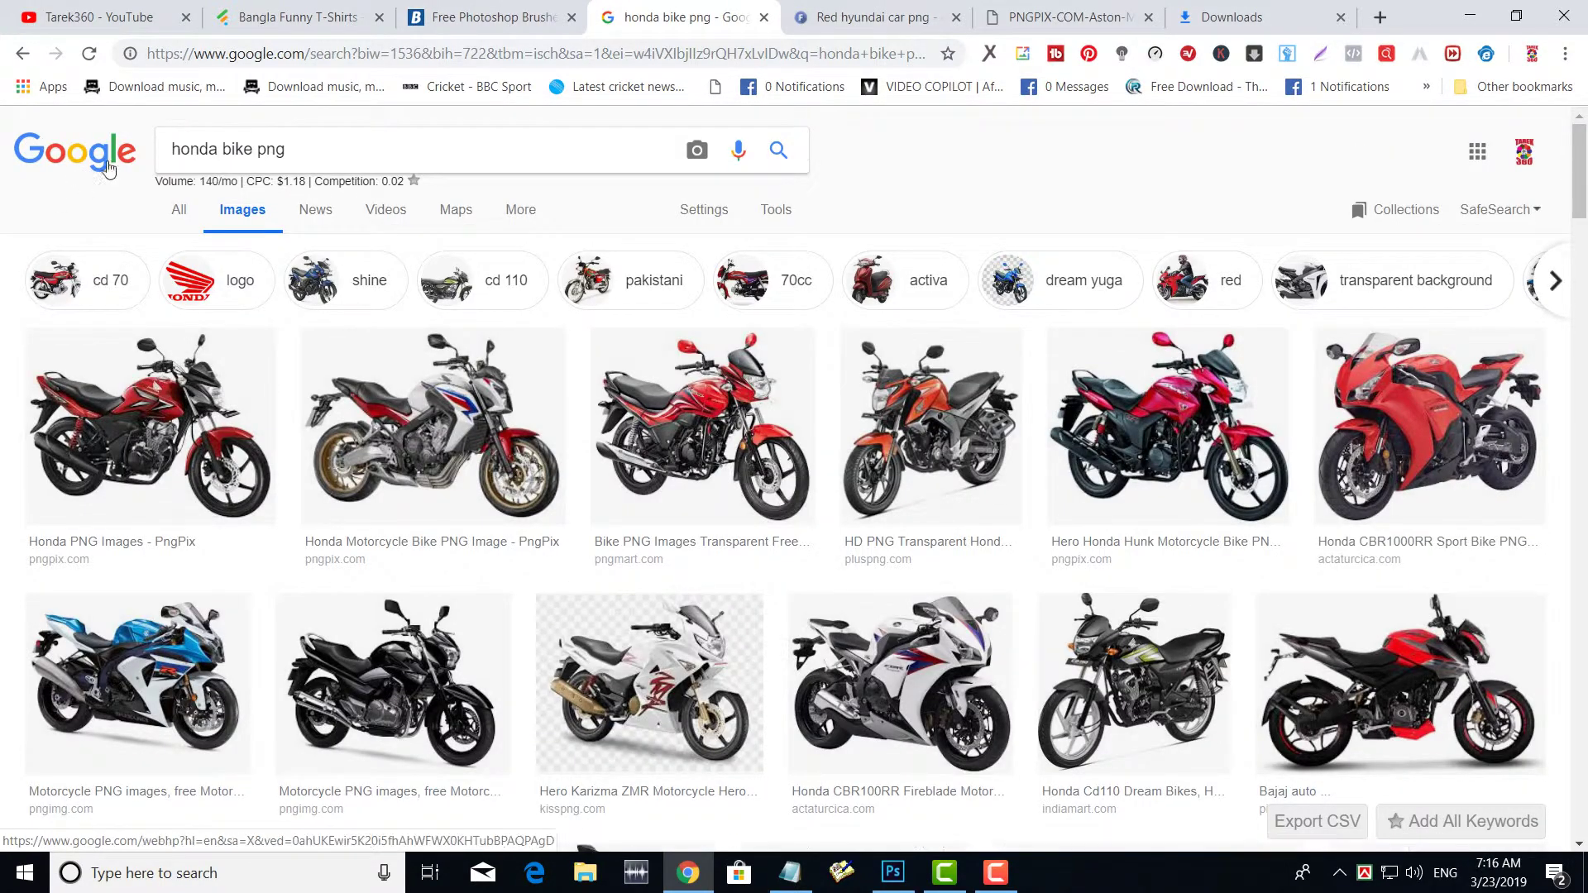
Search for 'yamaha bike png' and preview the blue and white Yamaha motorcycle.
double_click(183, 150)
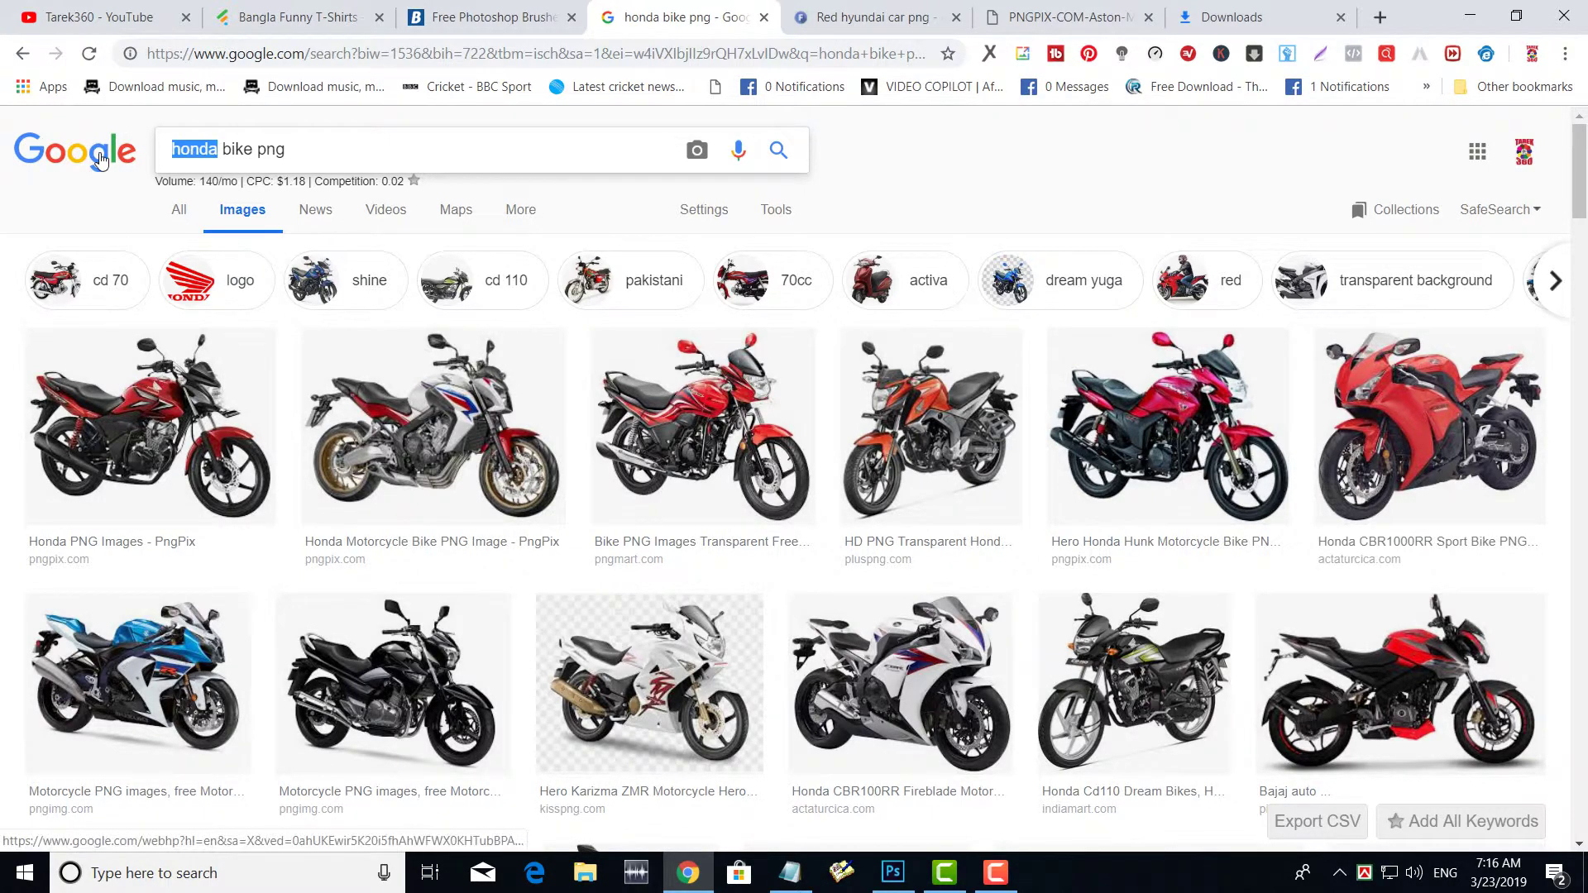
type("ya")
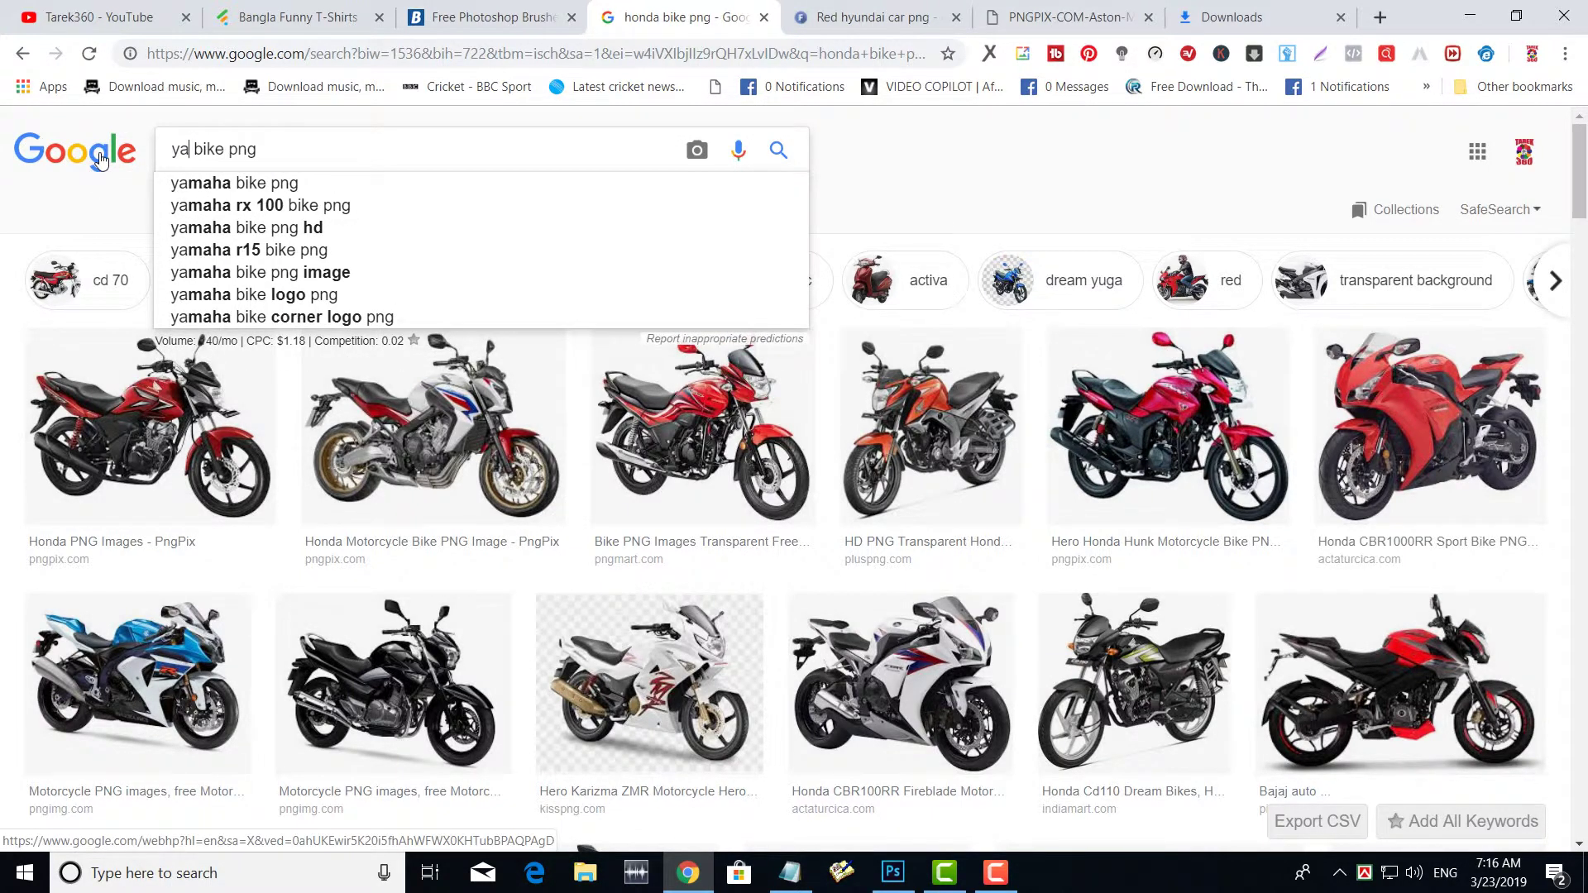
key("Down")
key("Return")
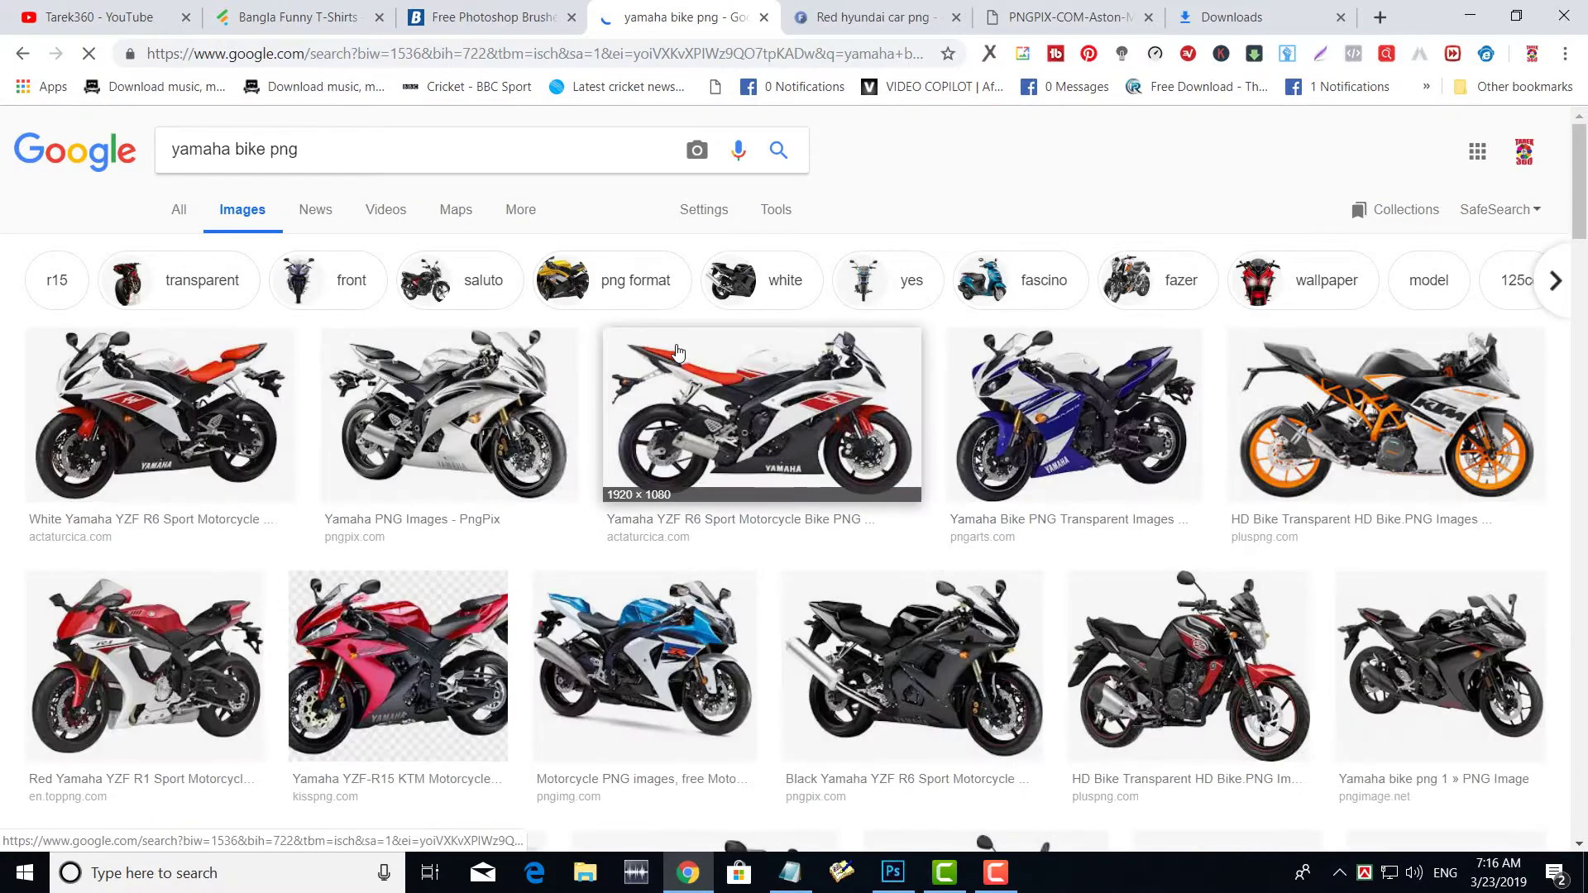
left_click(1113, 427)
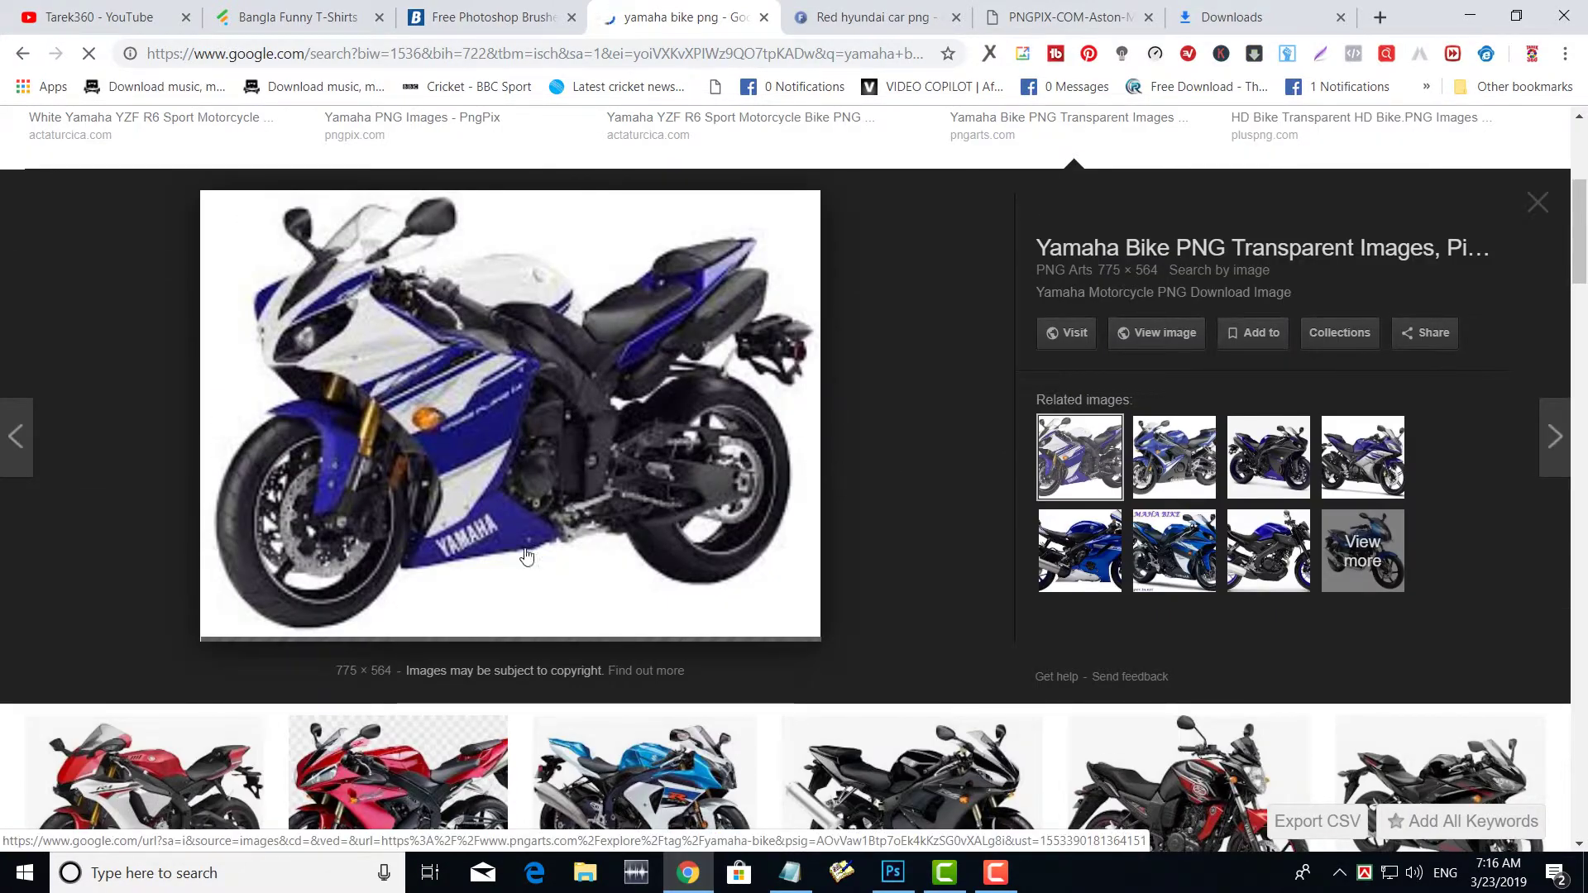
scroll(856, 564, "down", 2)
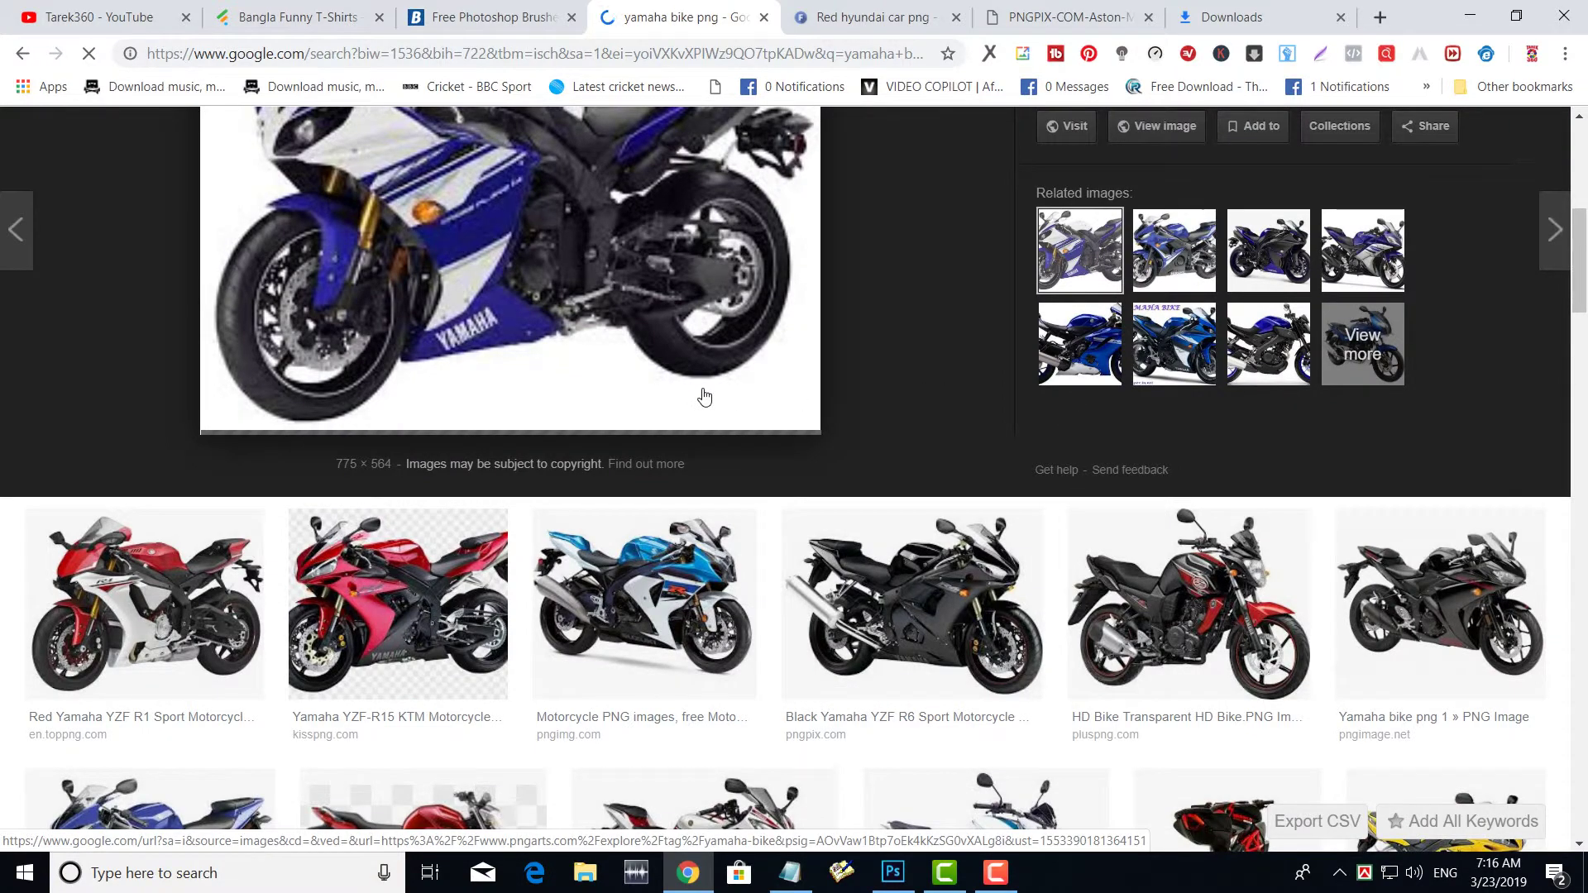
scroll(705, 397, "up", 6)
Search for 'suzuki gixxer bike png' and scroll through the results.
left_click_drag(266, 148, 160, 135)
type("suzubike png")
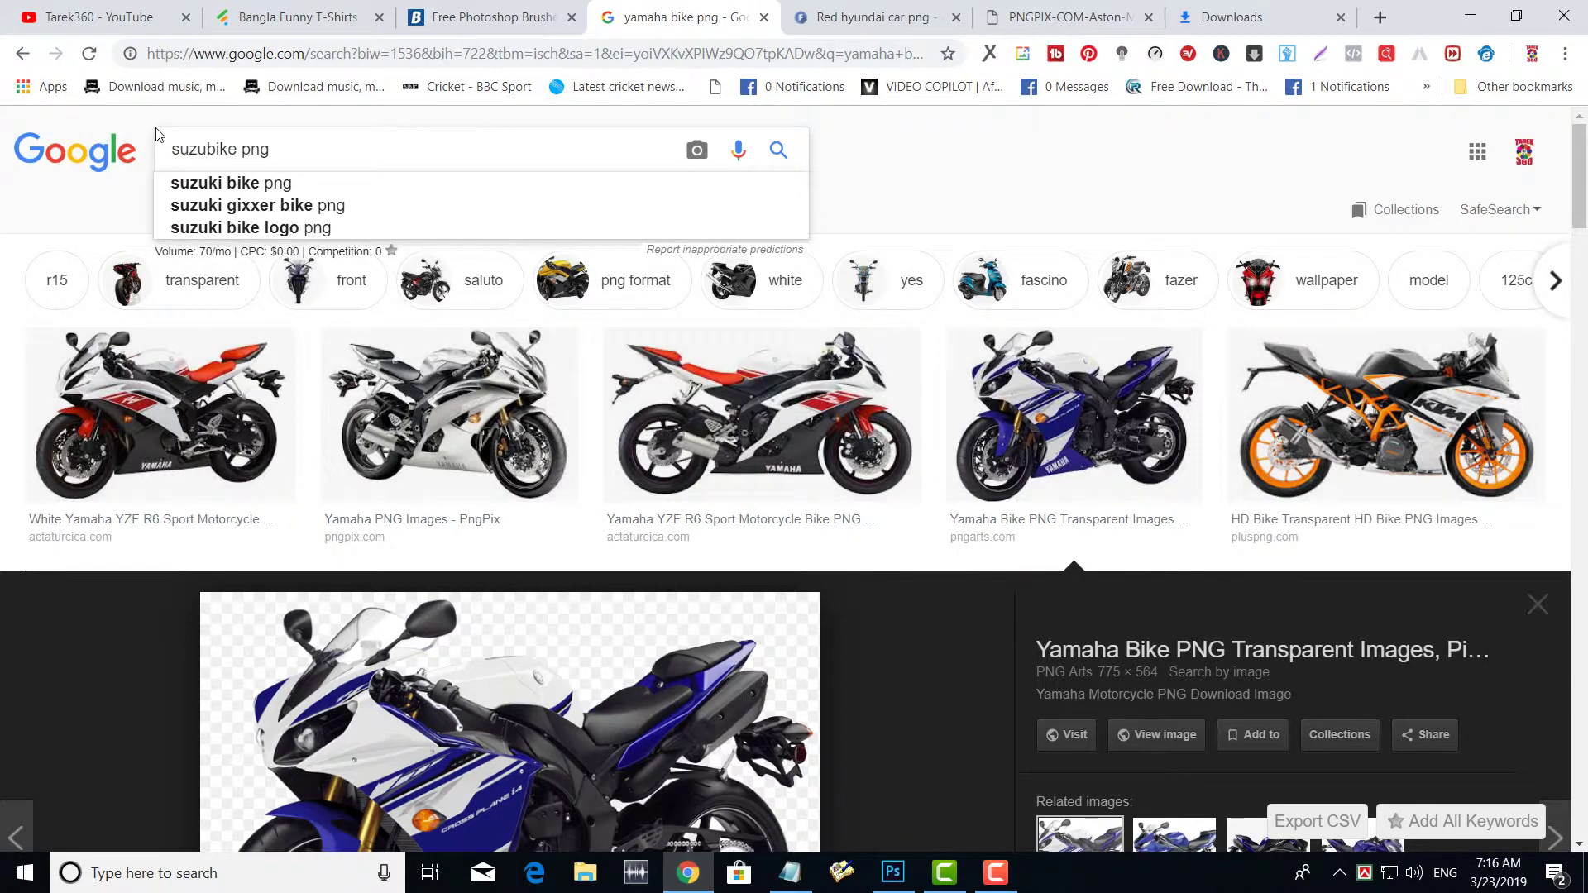
key("Down")
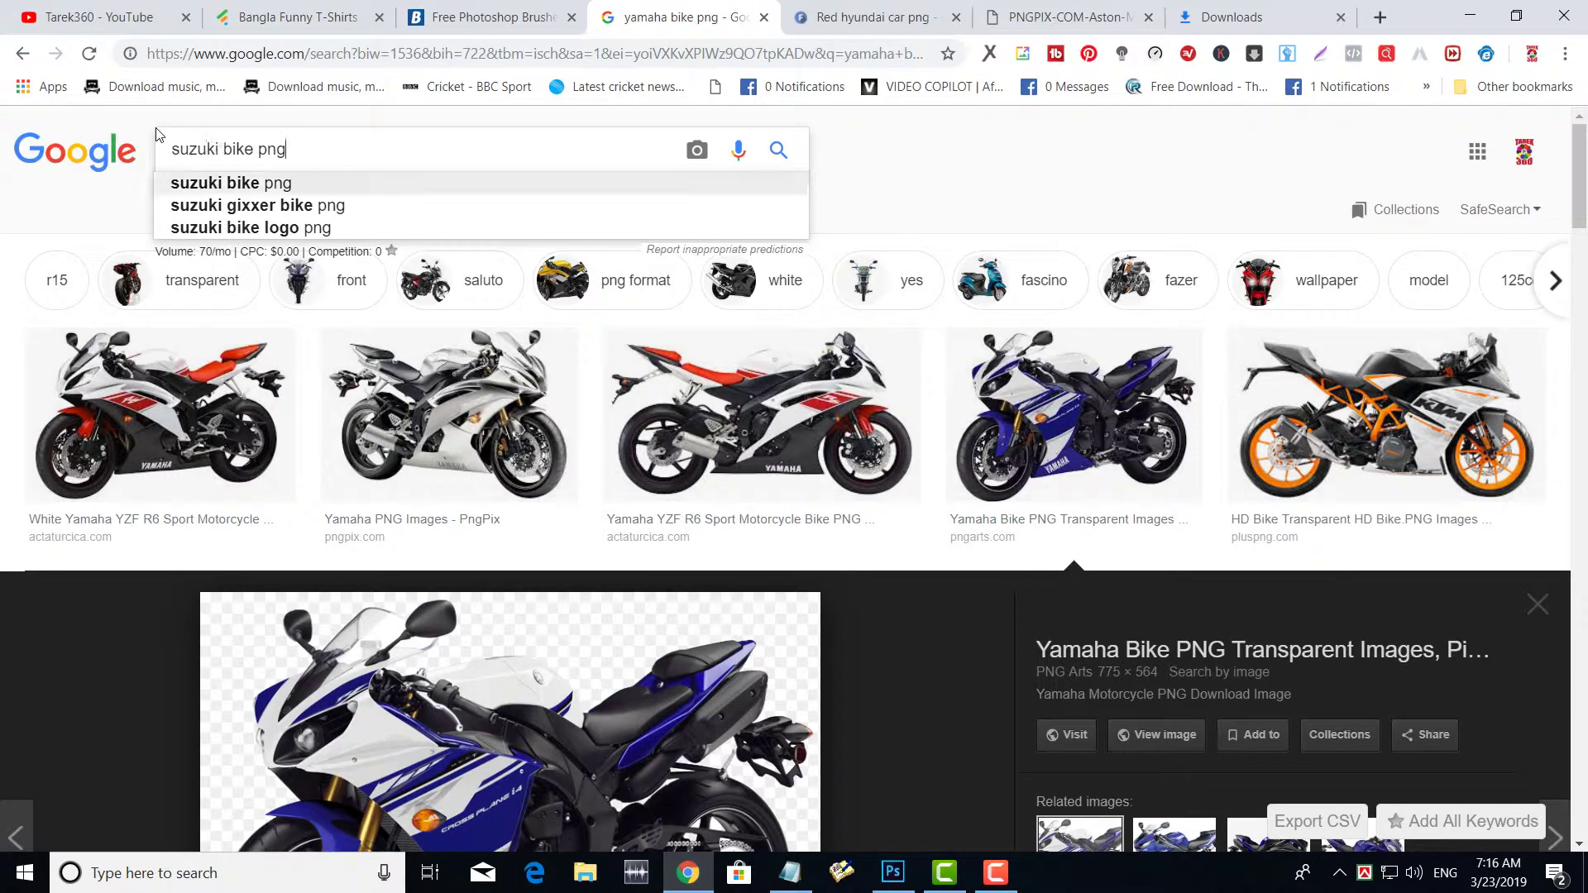
key("Down")
key("Return")
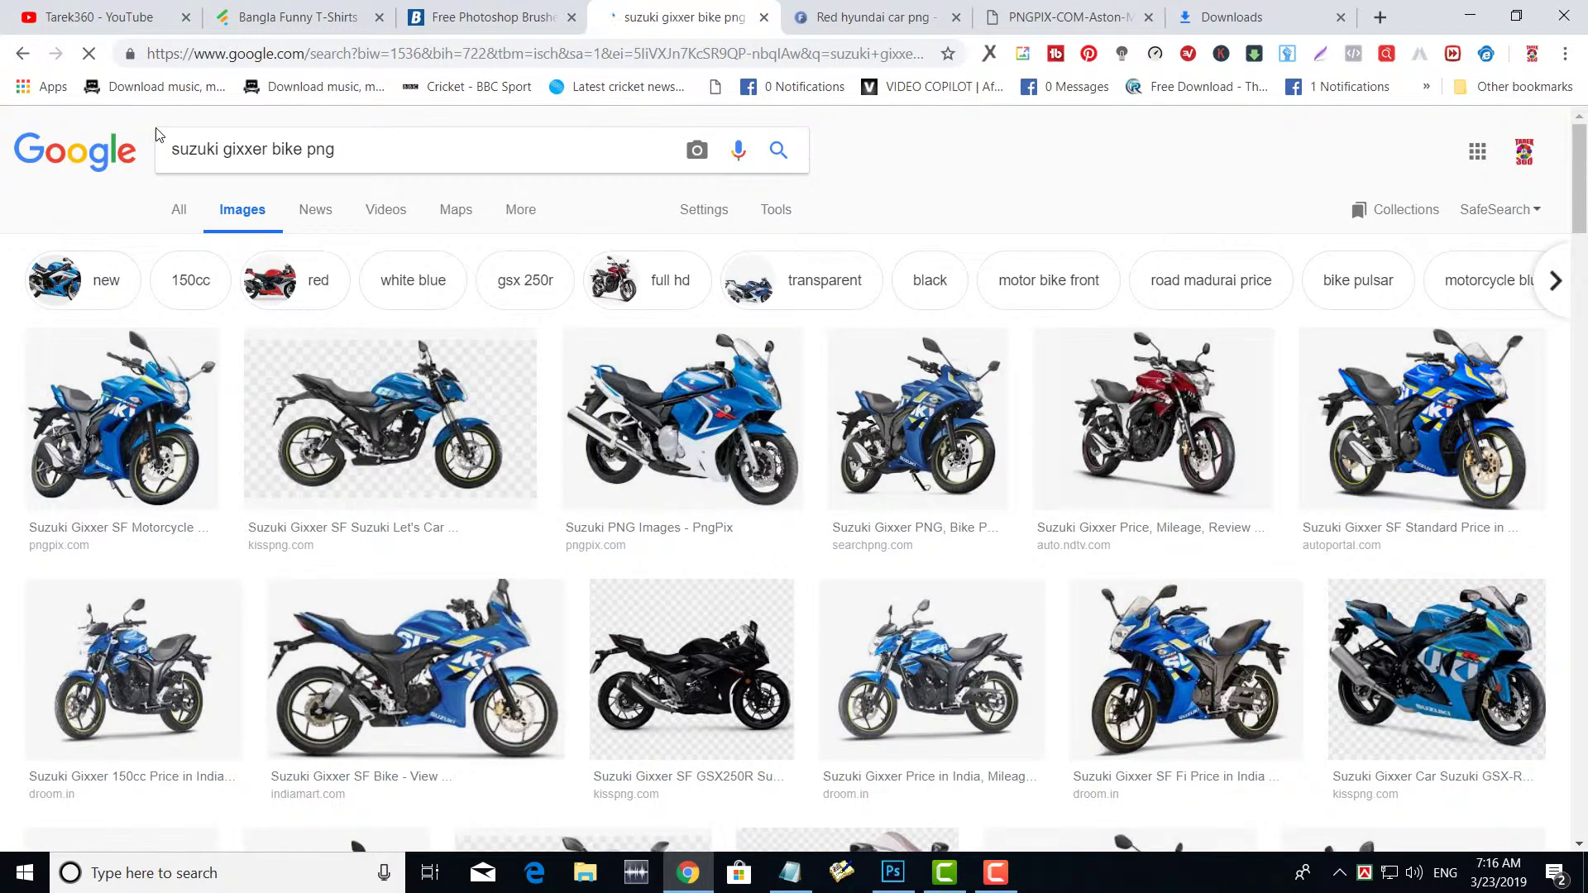
scroll(801, 509, "down", 5)
scroll(801, 509, "down", 3)
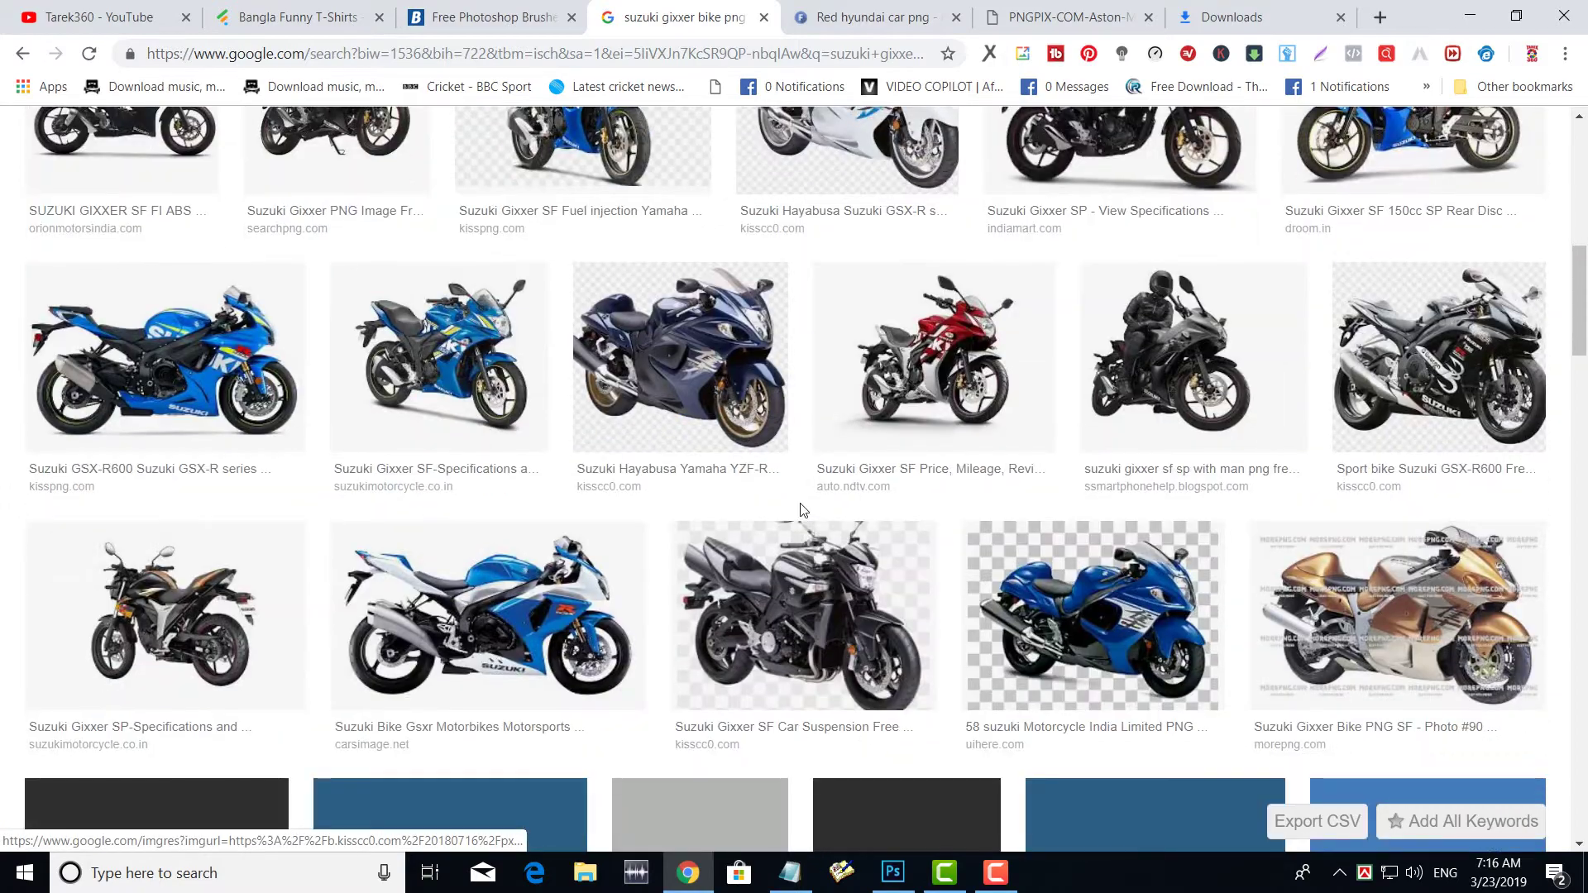
scroll(800, 508, "down", 3)
scroll(796, 579, "down", 3)
scroll(794, 617, "up", 5)
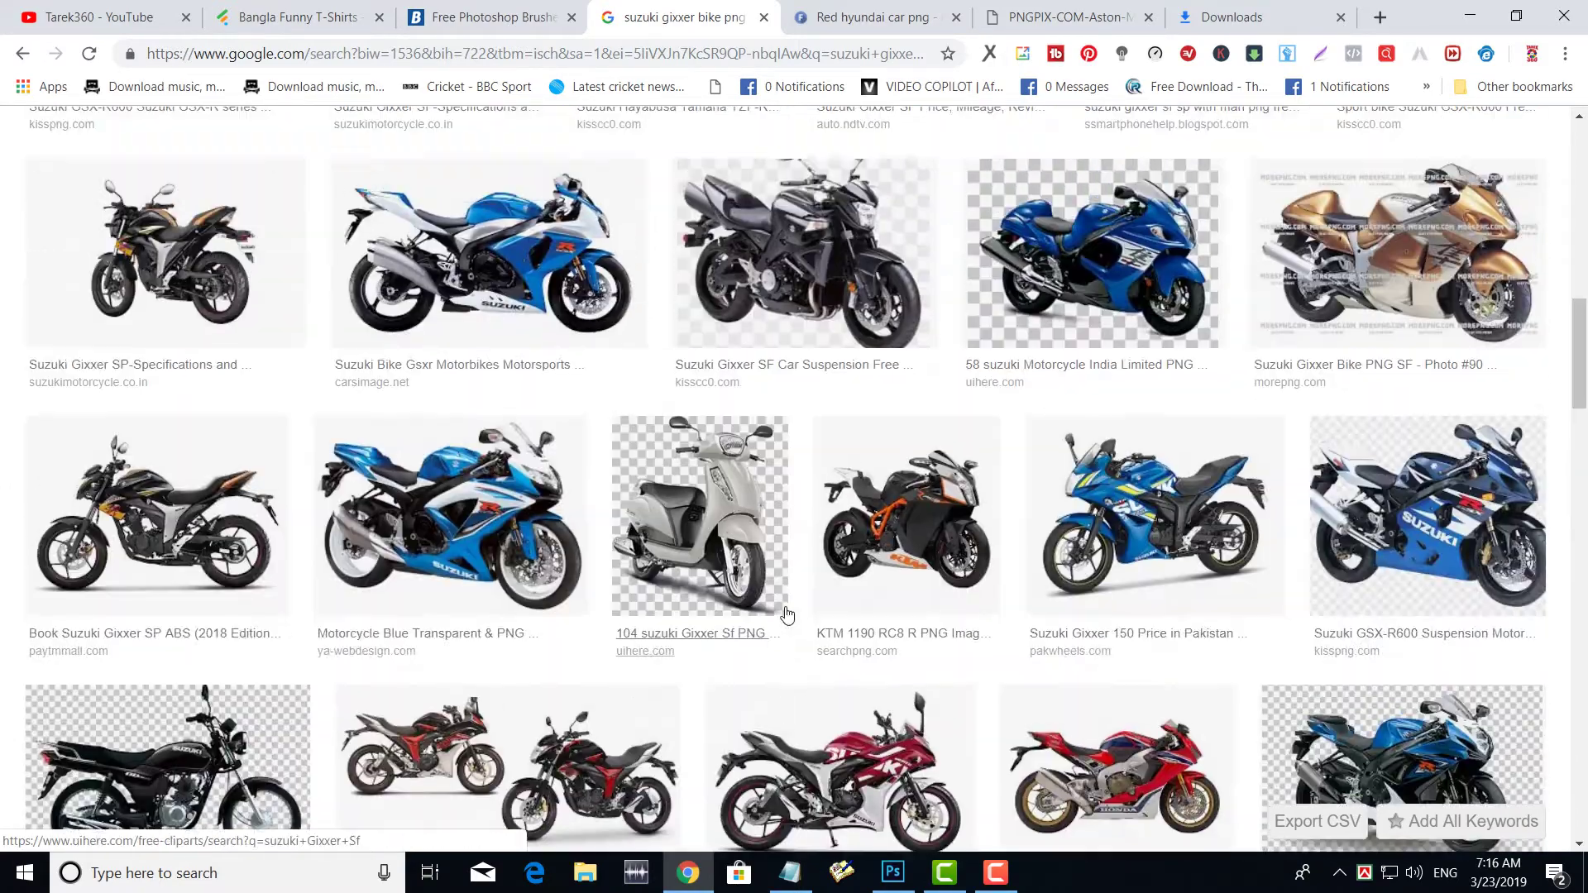
scroll(496, 413, "up", 5)
scroll(248, 248, "up", 4)
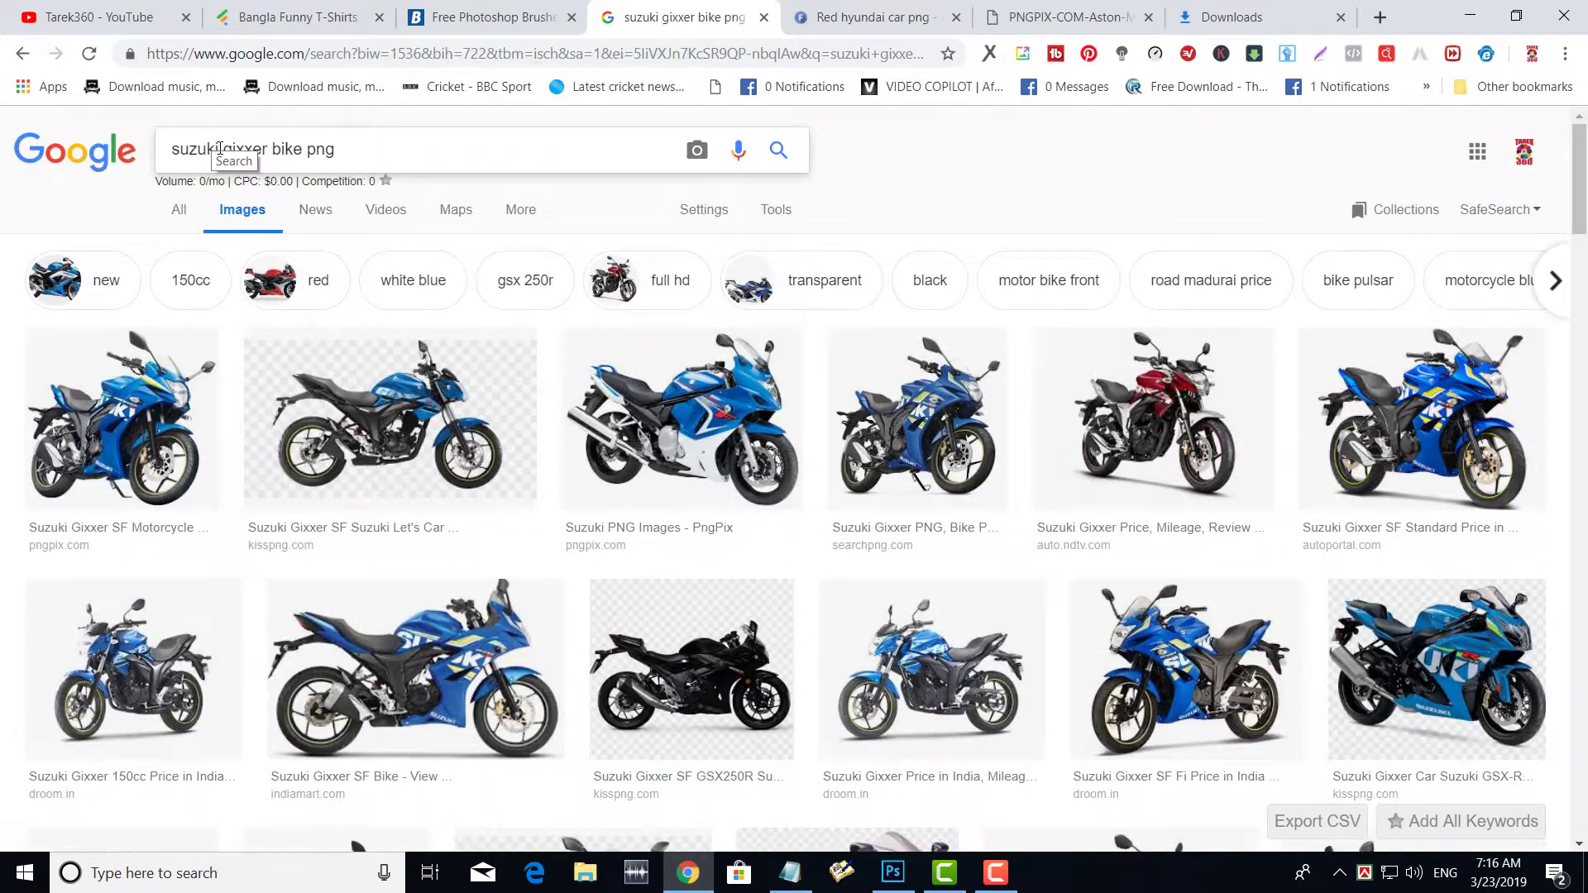
Search for 'tvs bike png' and preview the blue TVS motorbike from PlusPNG.
double_click(220, 149)
key("Delete")
key("Delete")
key("Delete")
key("Delete")
key("Delete")
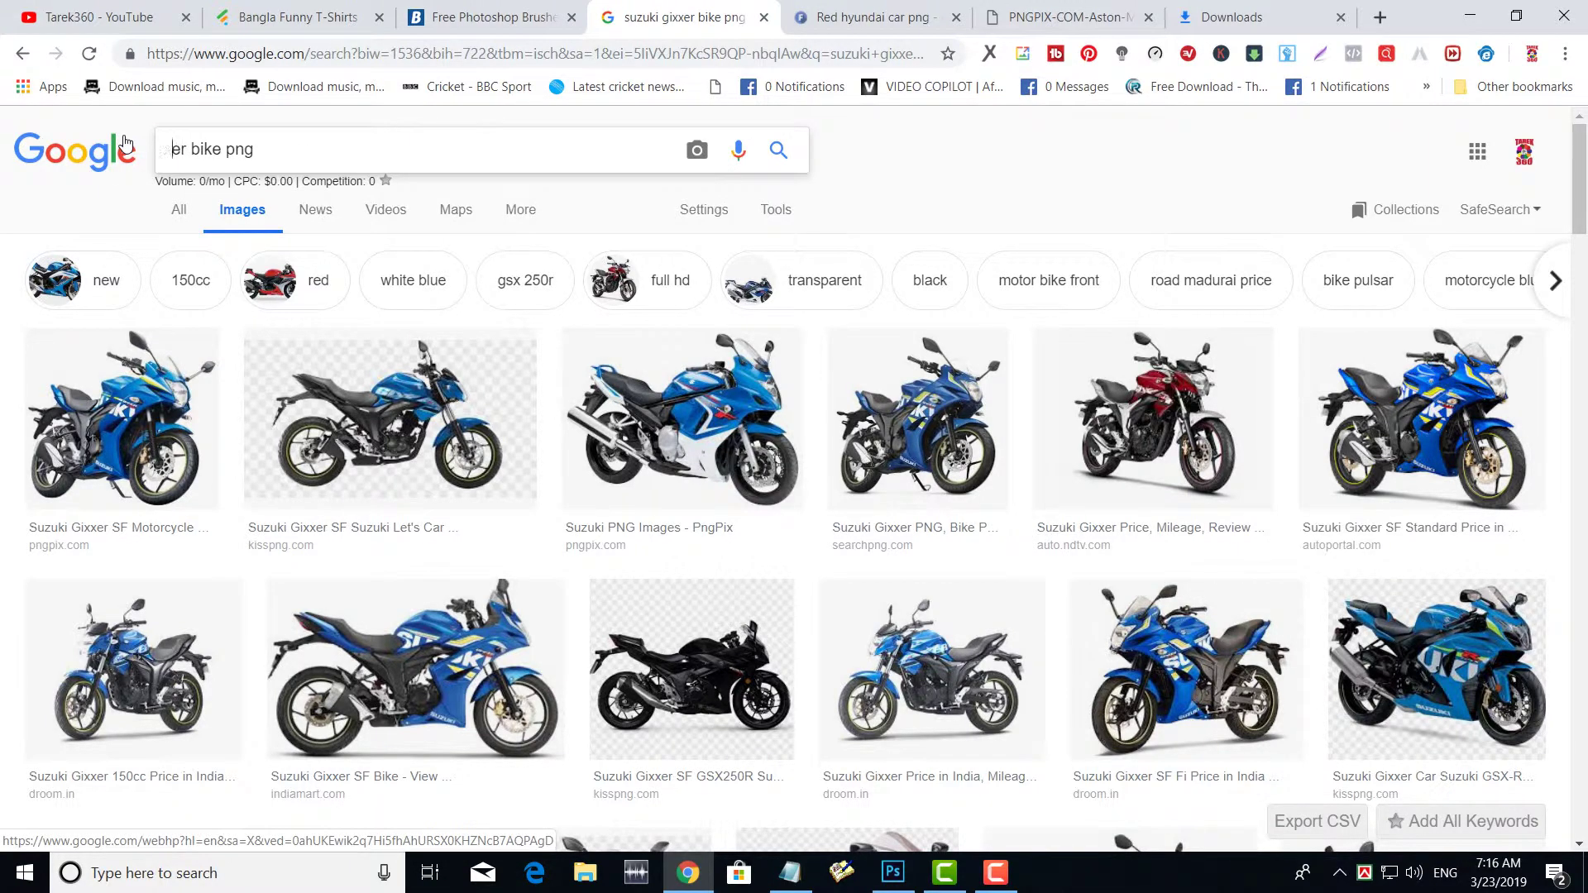
type("tvs")
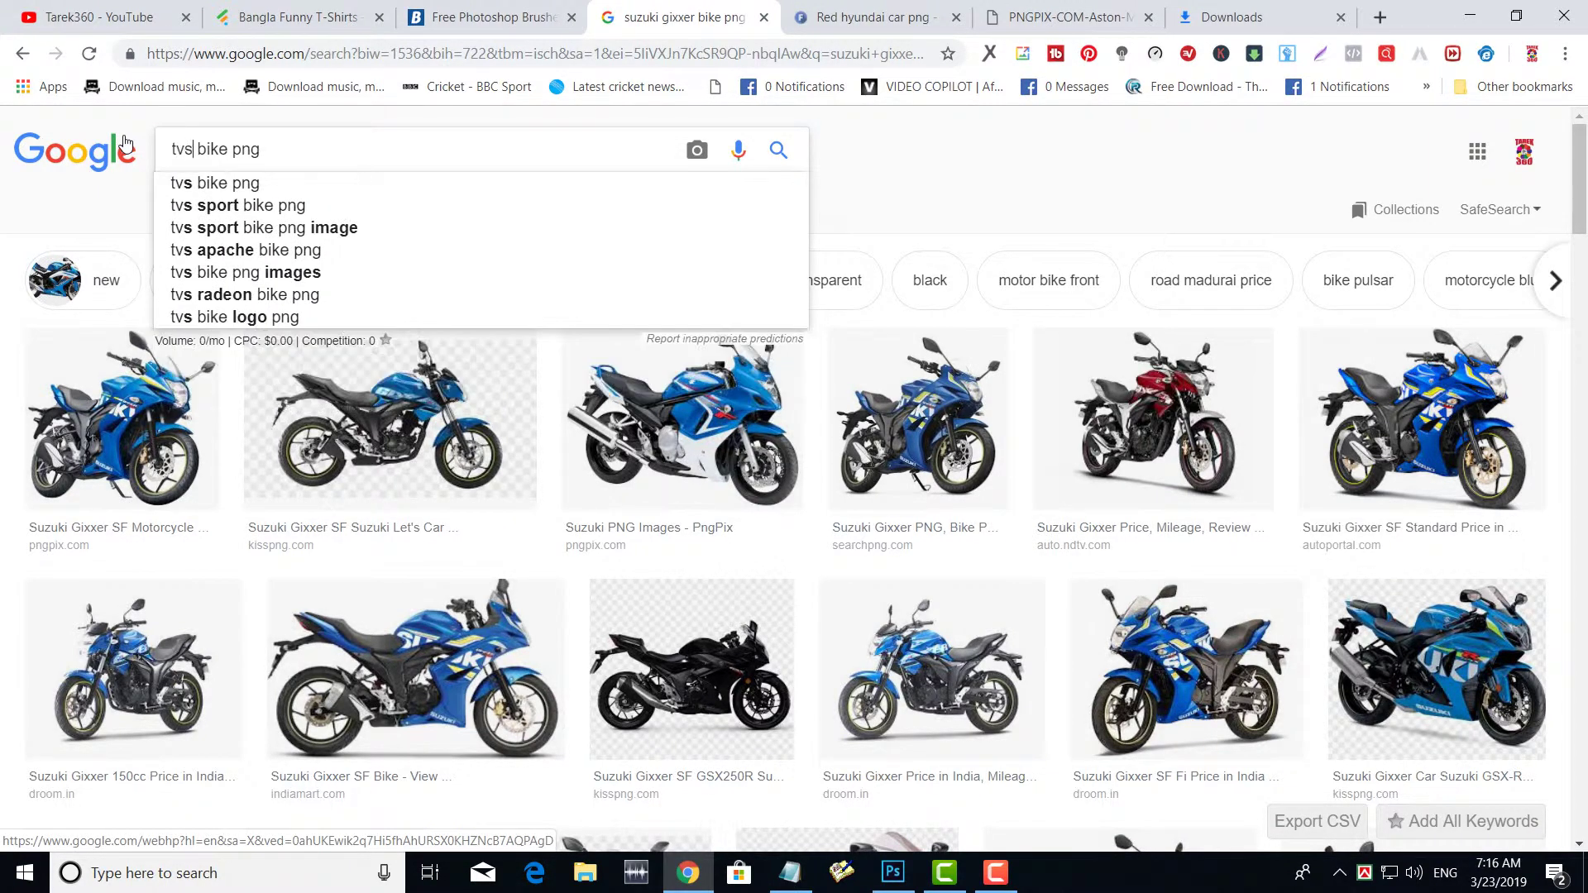
key("Return")
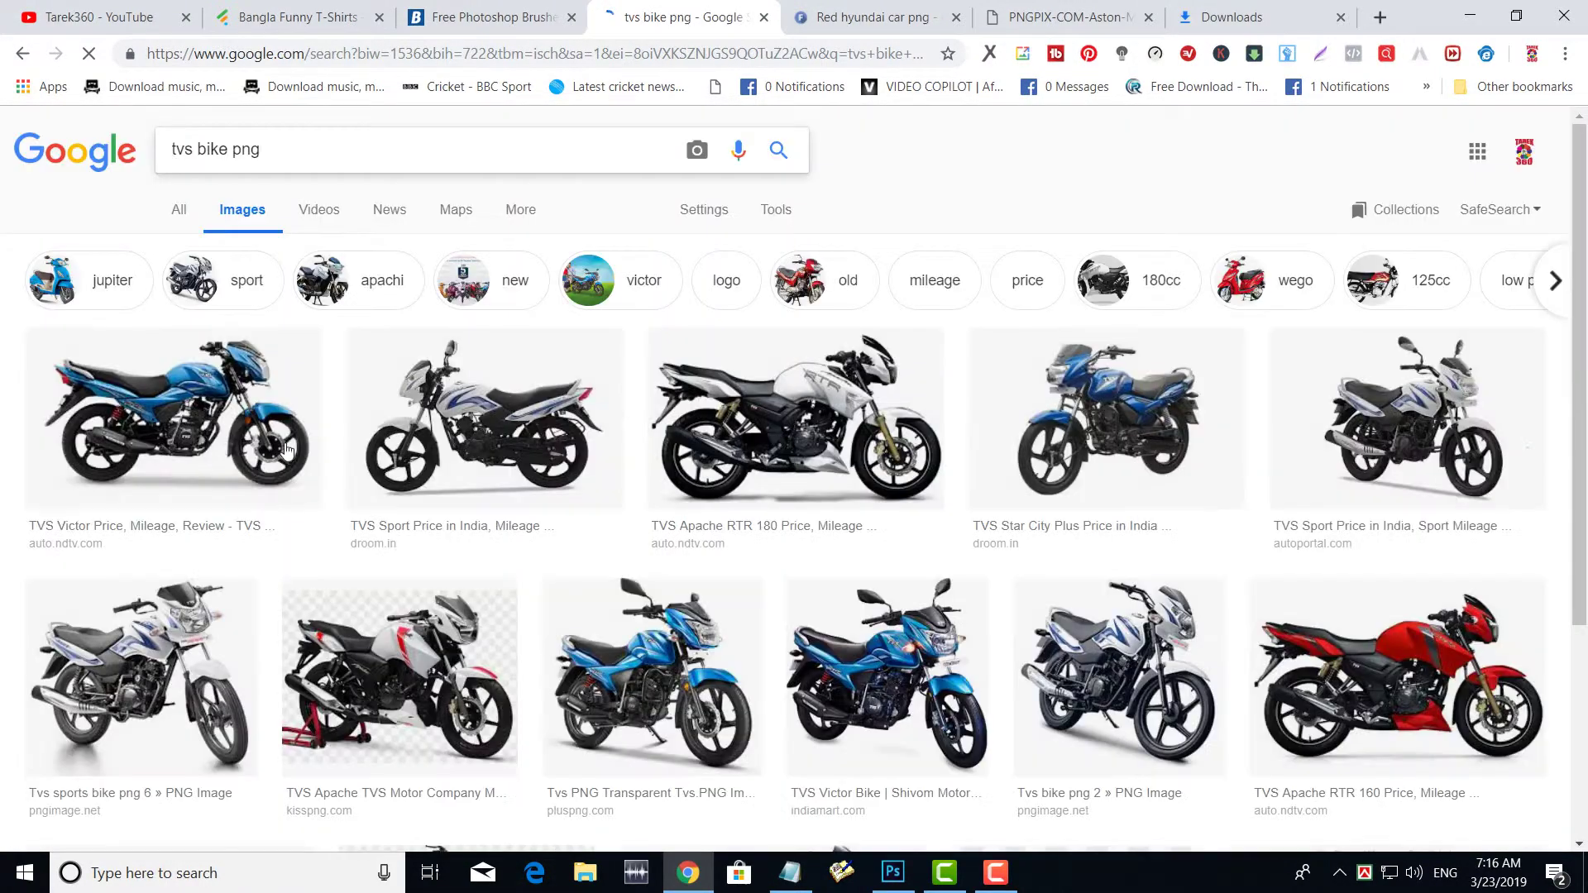
scroll(703, 744, "down", 10)
scroll(681, 685, "down", 5)
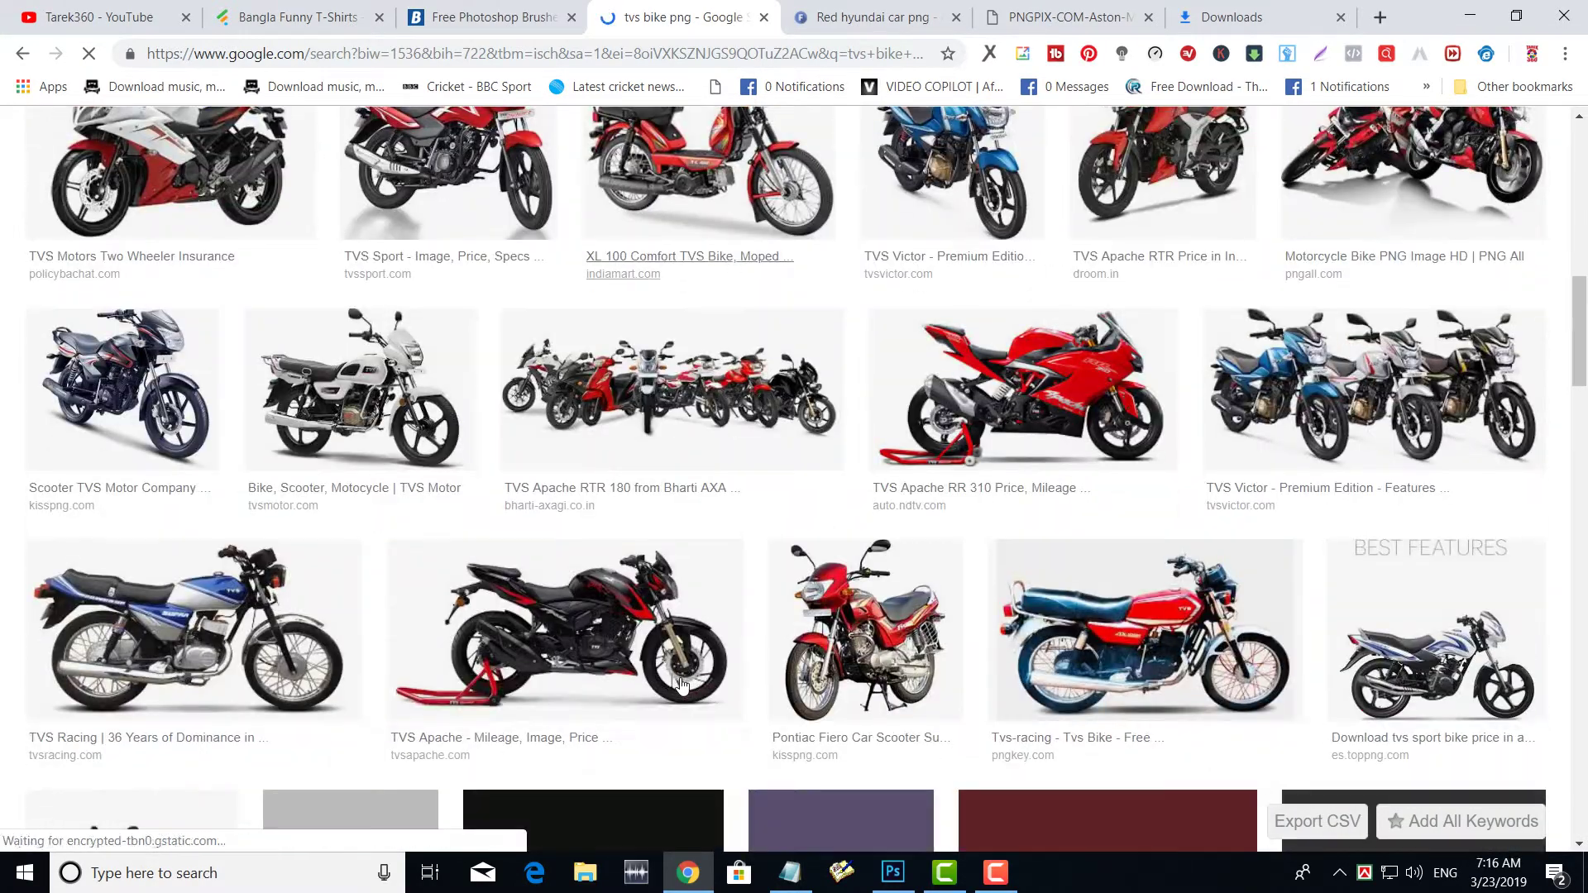
scroll(728, 596, "up", 5)
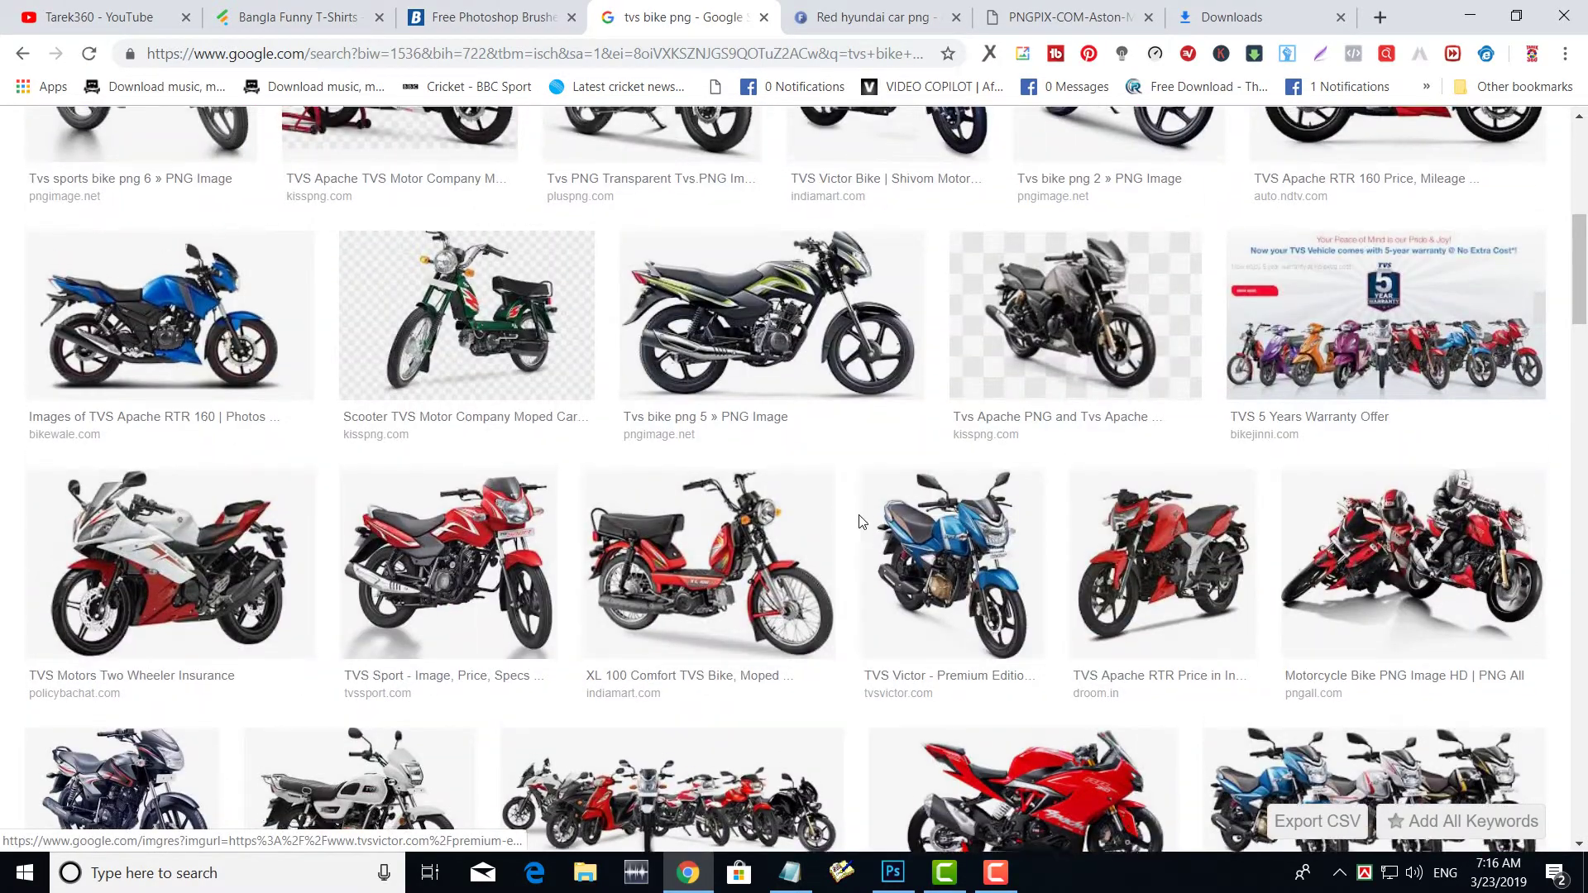
scroll(784, 528, "up", 5)
left_click(712, 496)
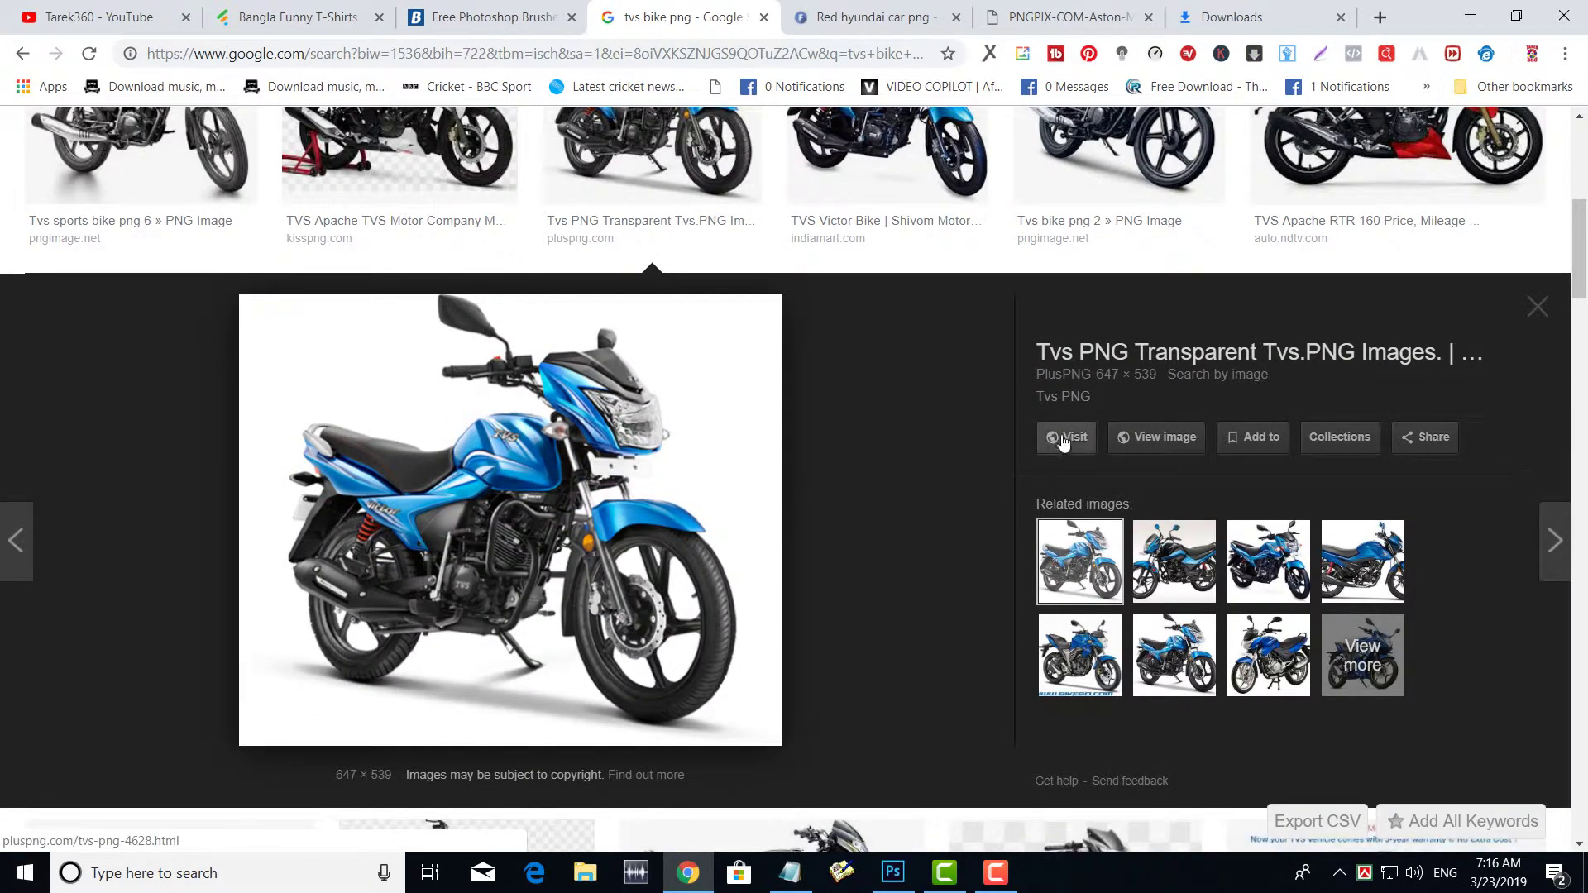
Open the full-size bike image, then its PlusPNG Tvs PNG Images source page.
left_click(1162, 439)
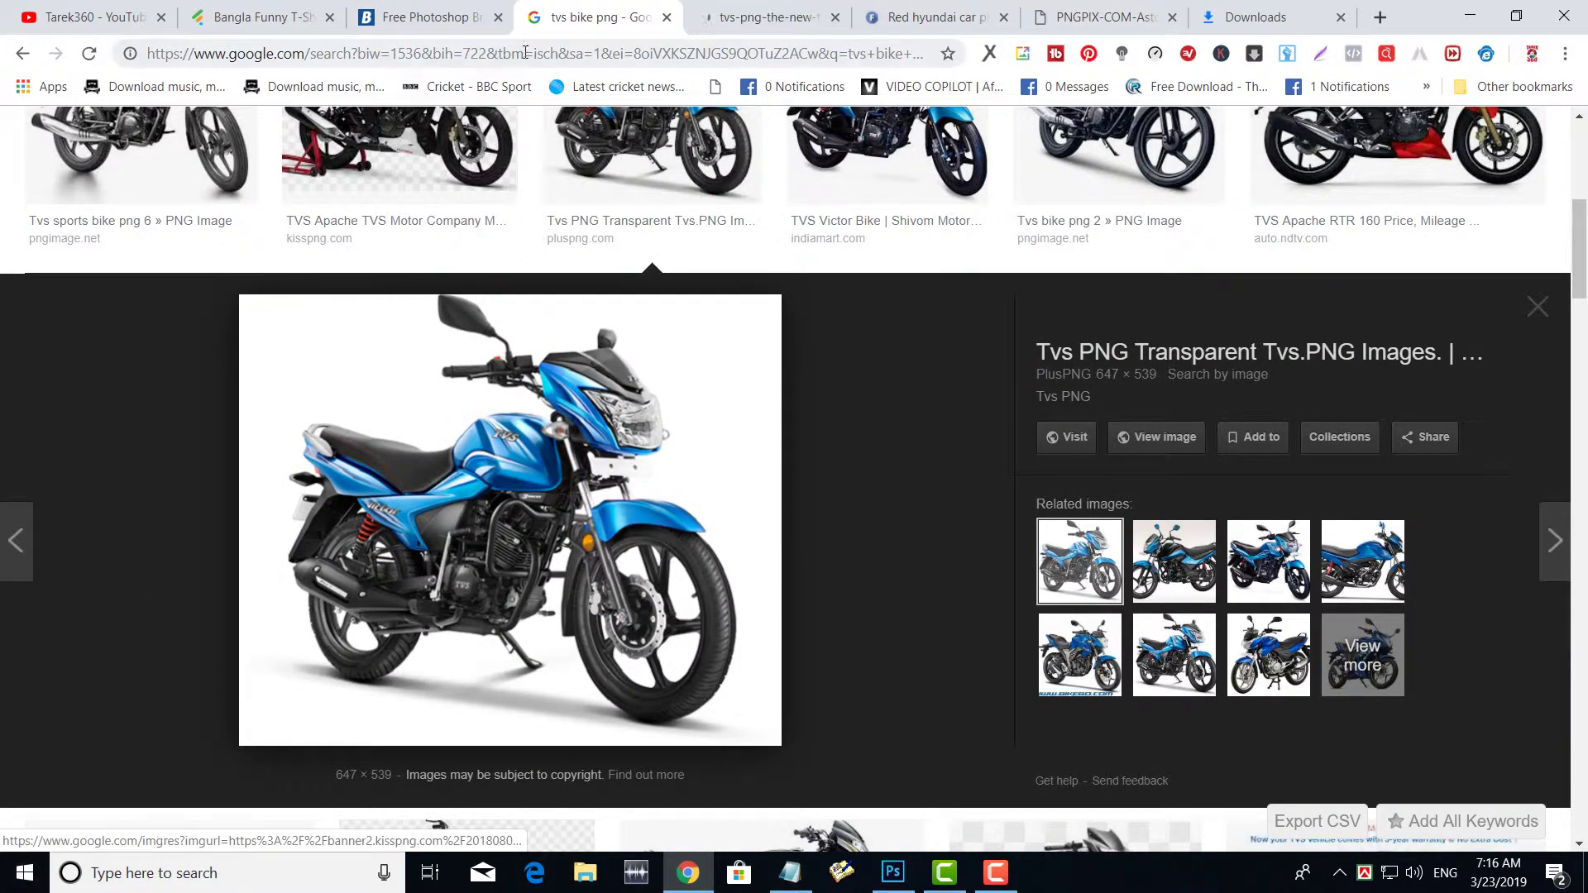
left_click(762, 4)
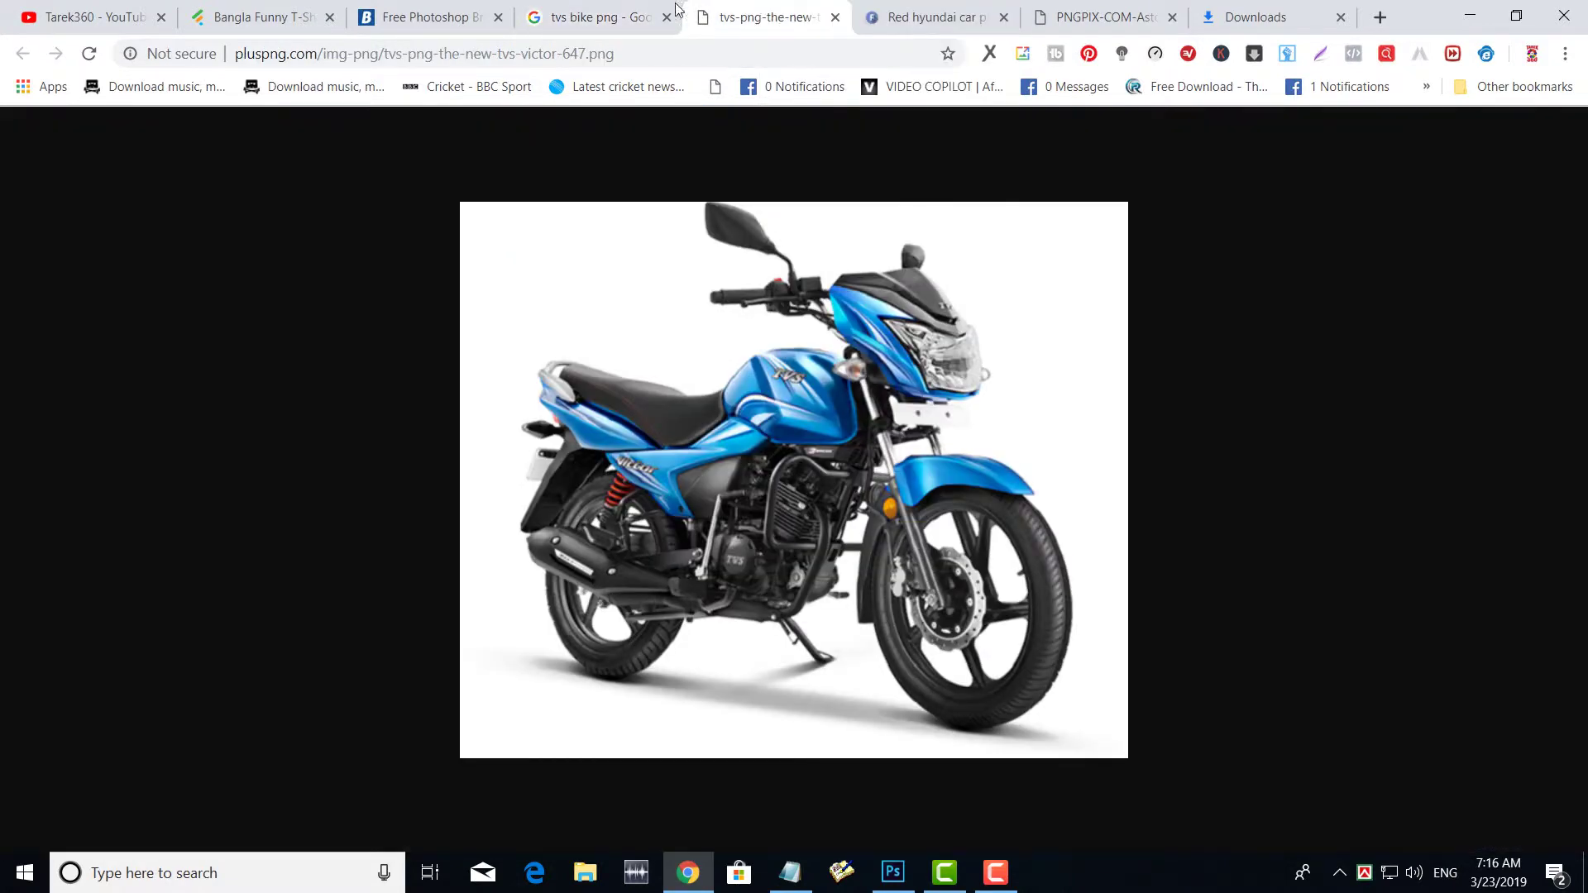
left_click(672, 12)
left_click(1074, 440)
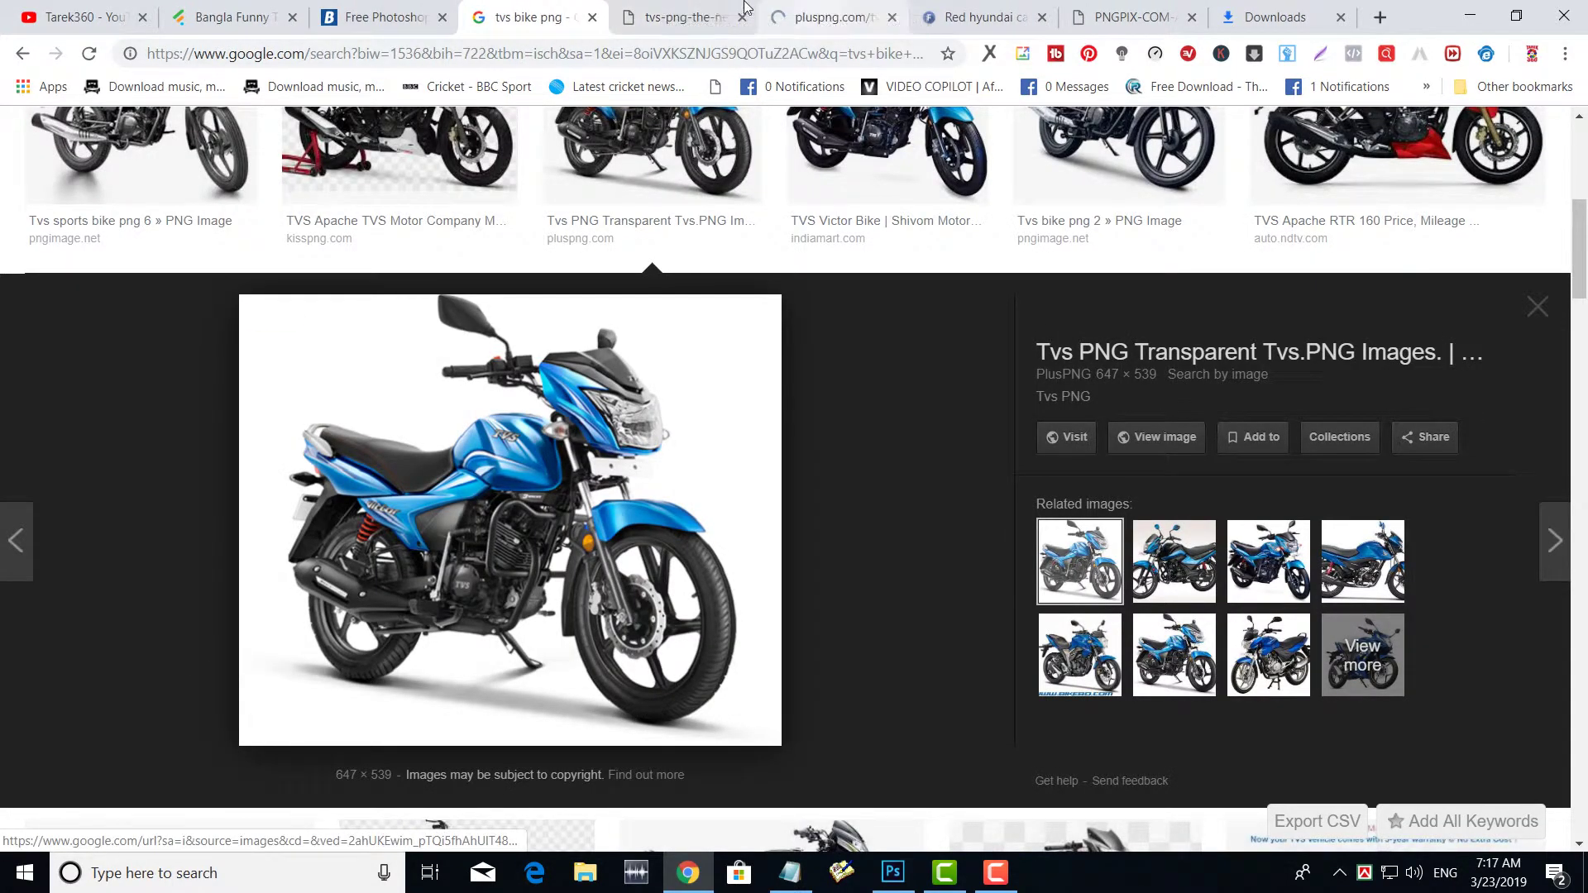
left_click_drag(765, 12, 720, 11)
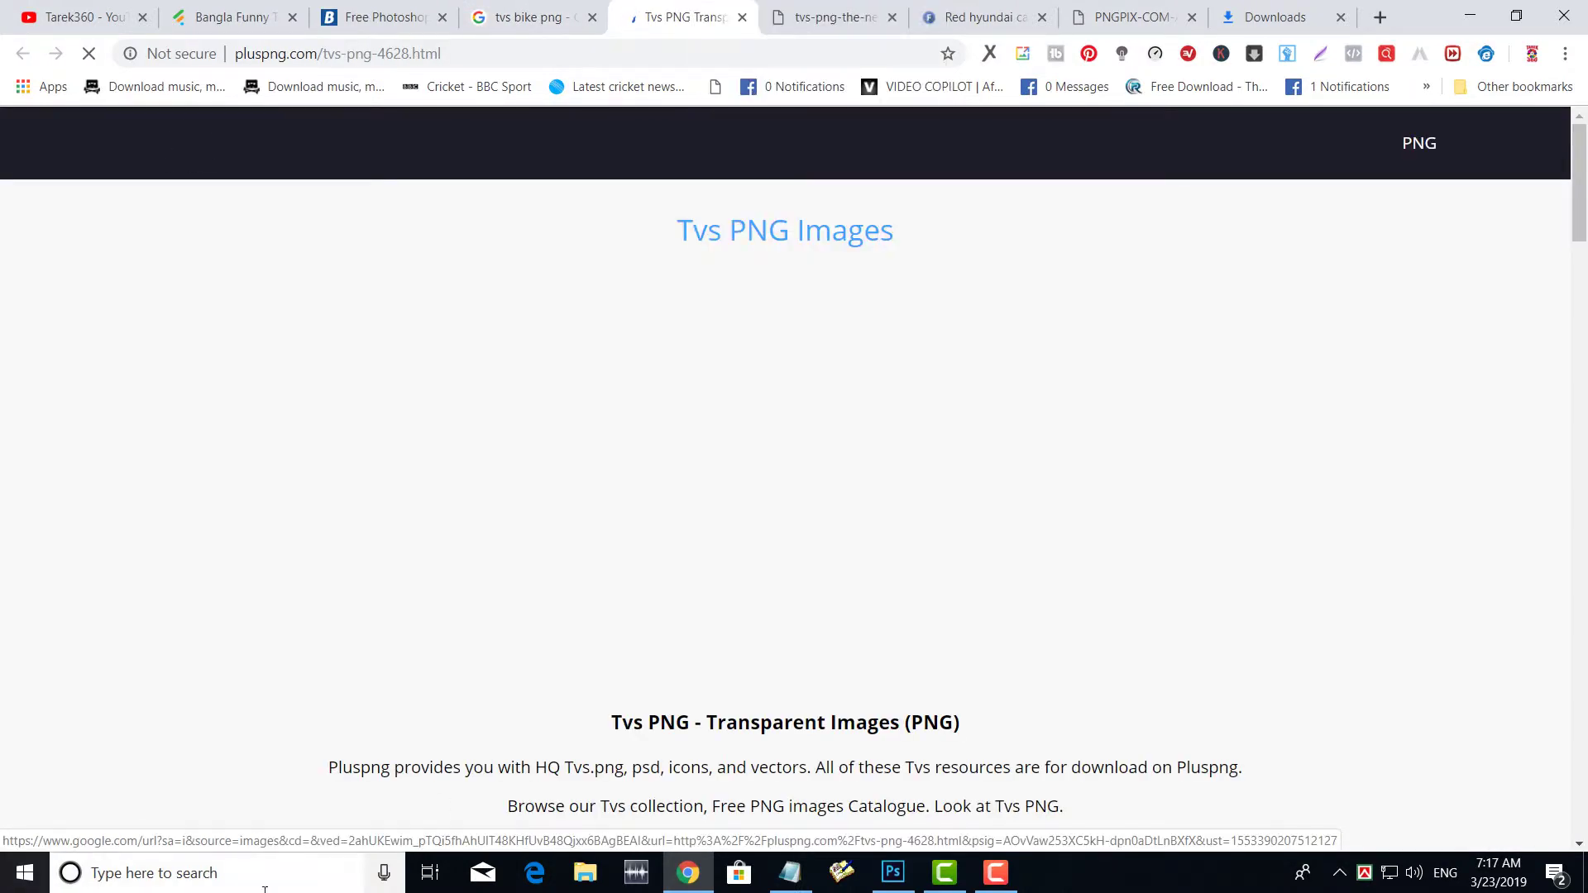
Browse the PlusPNG Tvs images and open The New TVS Victor image page.
scroll(439, 674, "down", 5)
scroll(519, 599, "up", 5)
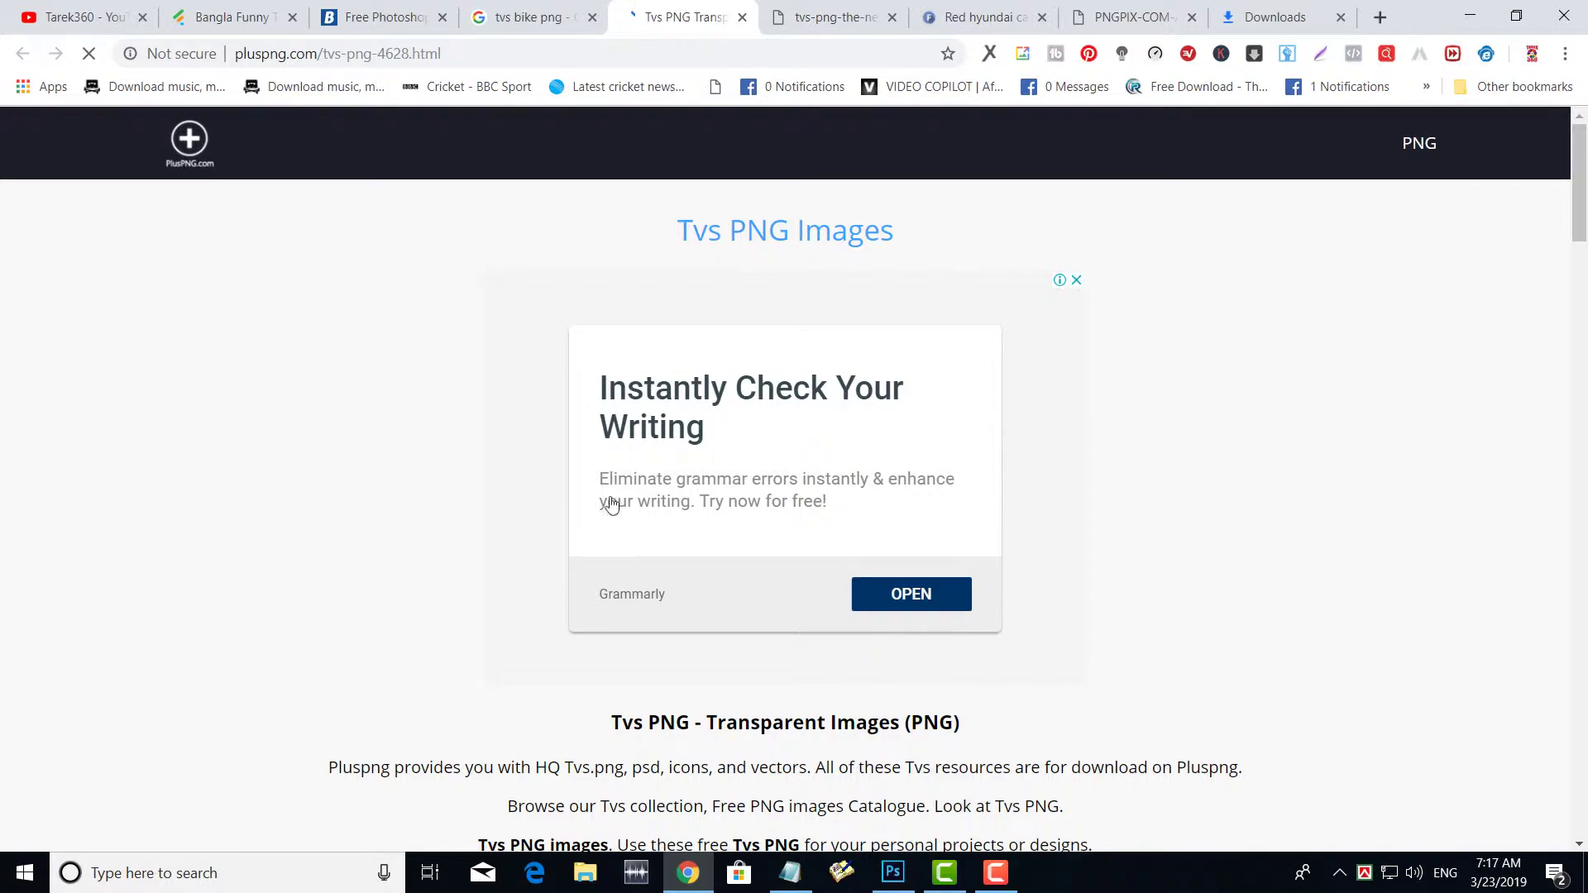
scroll(612, 503, "down", 10)
scroll(645, 516, "down", 7)
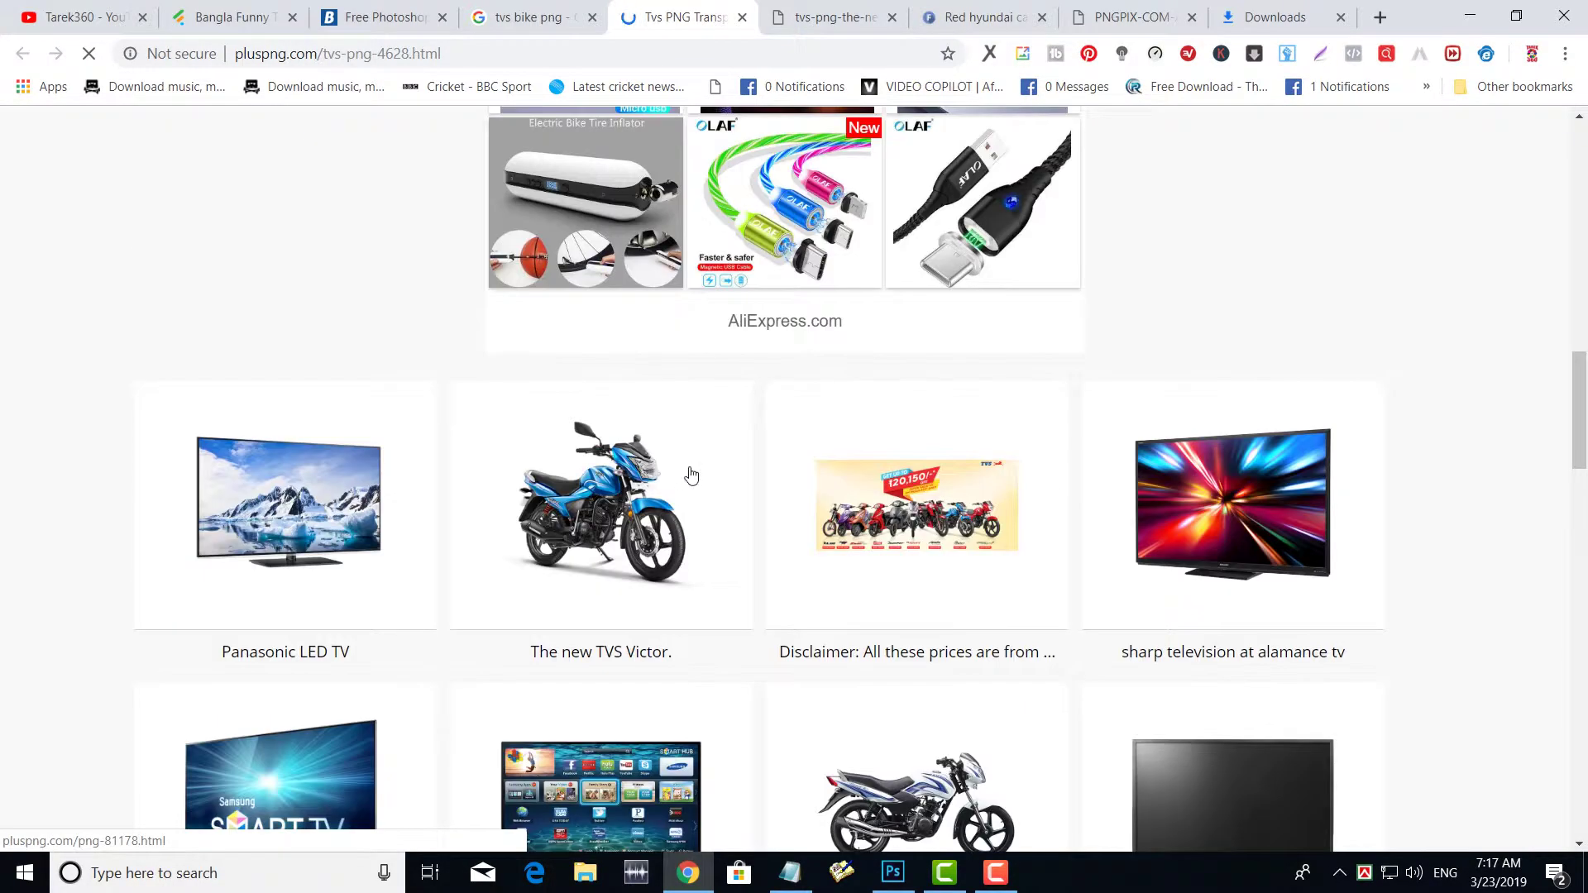
scroll(629, 519, "up", 10)
scroll(609, 521, "up", 5)
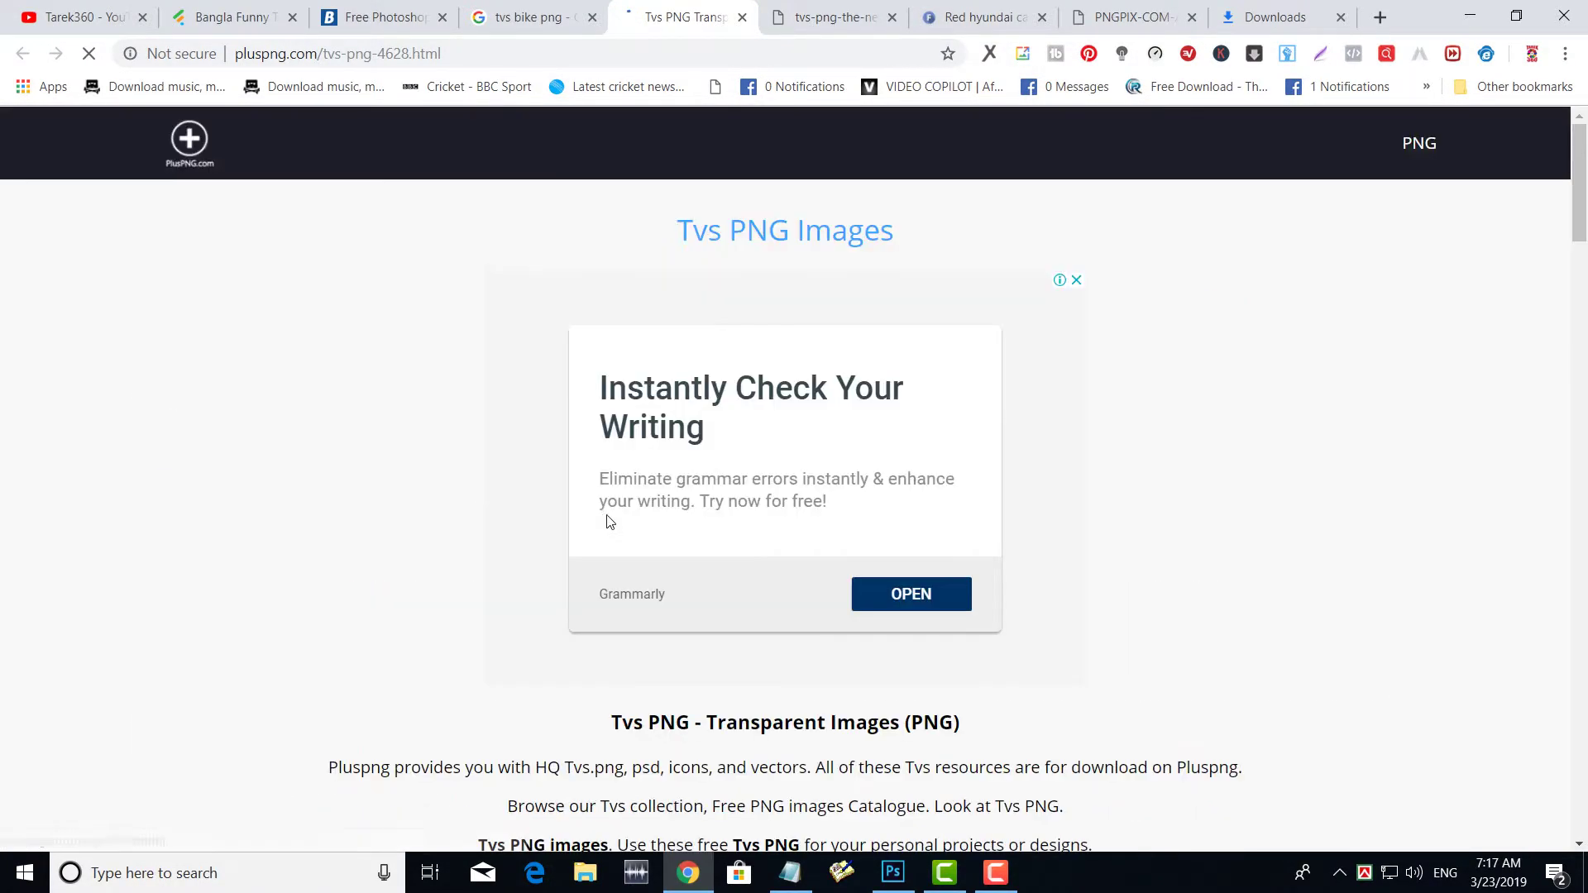
scroll(643, 601, "down", 5)
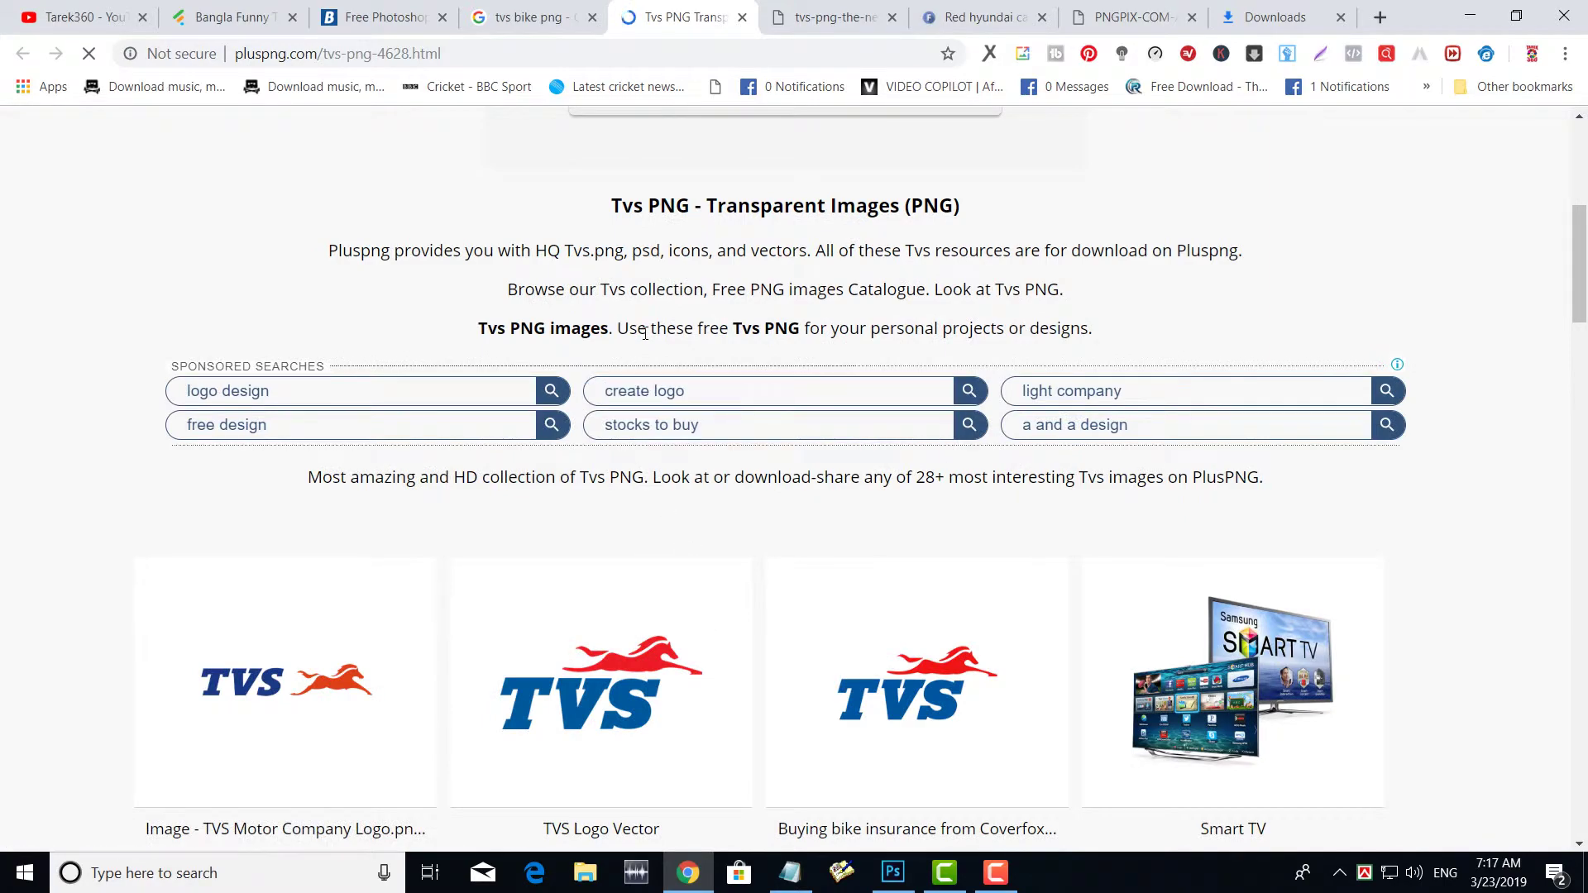
scroll(616, 410, "down", 3)
scroll(612, 422, "down", 2)
scroll(591, 444, "down", 7)
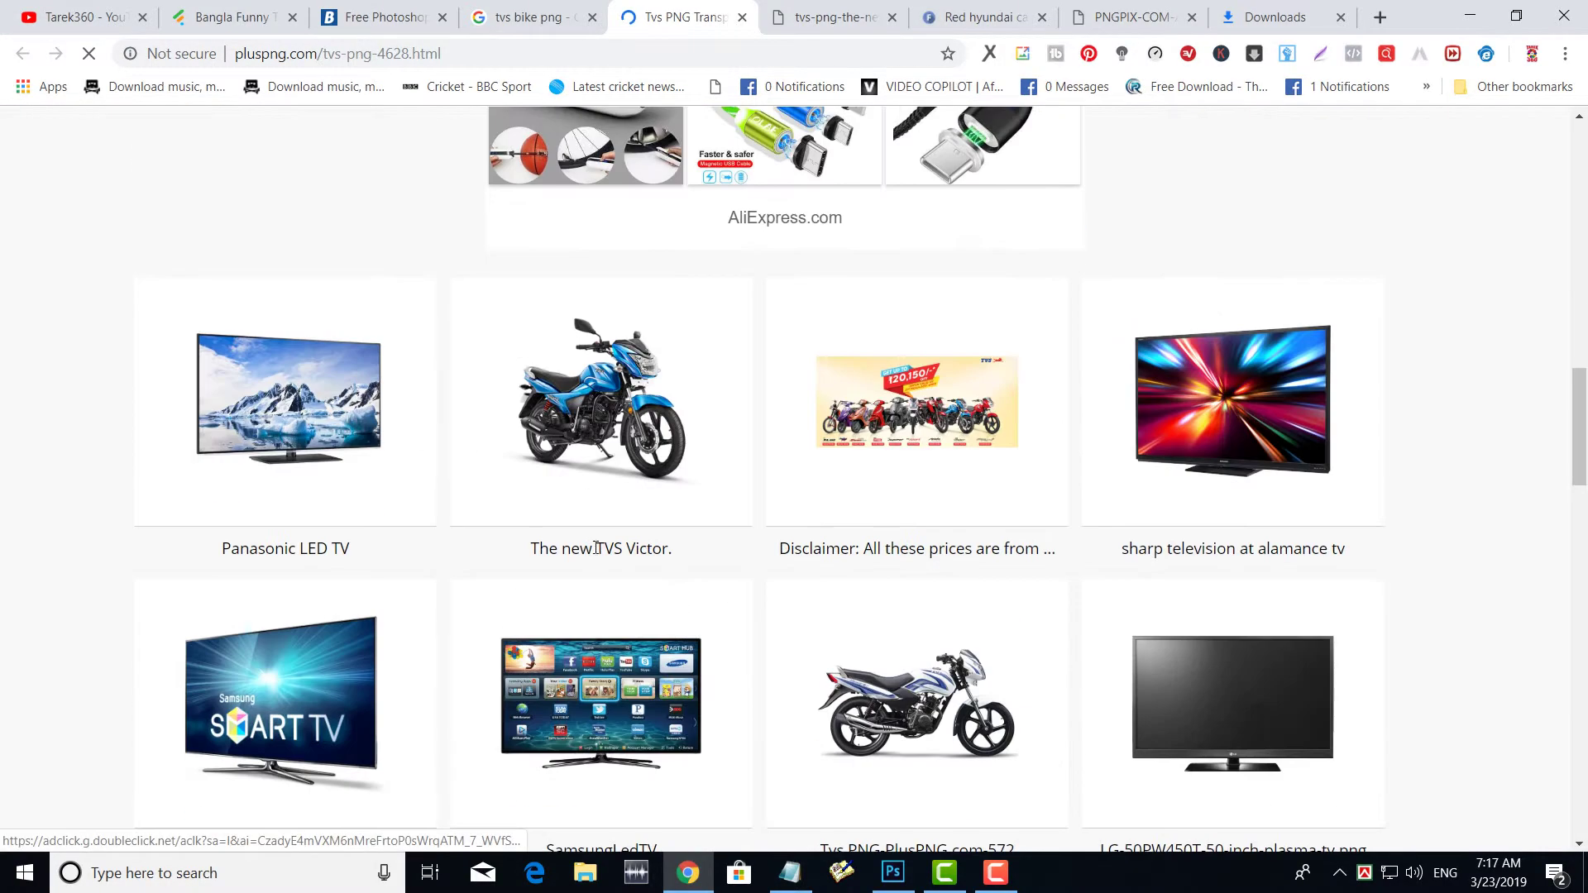
left_click(592, 445)
scroll(591, 444, "down", 5)
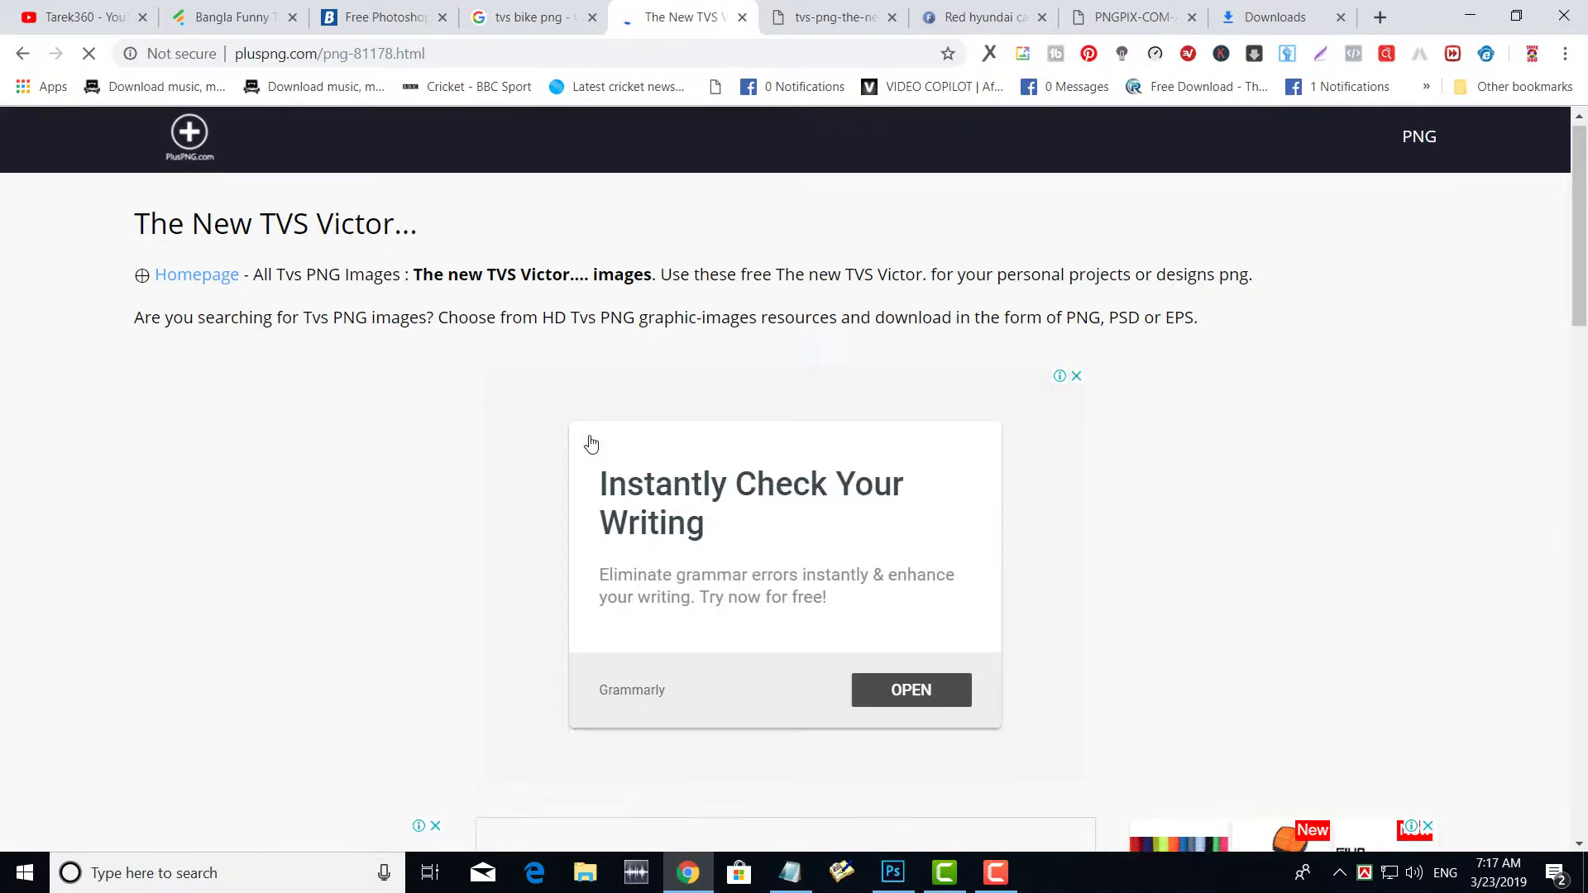
scroll(588, 442, "down", 5)
scroll(724, 491, "down", 1)
scroll(728, 488, "down", 2)
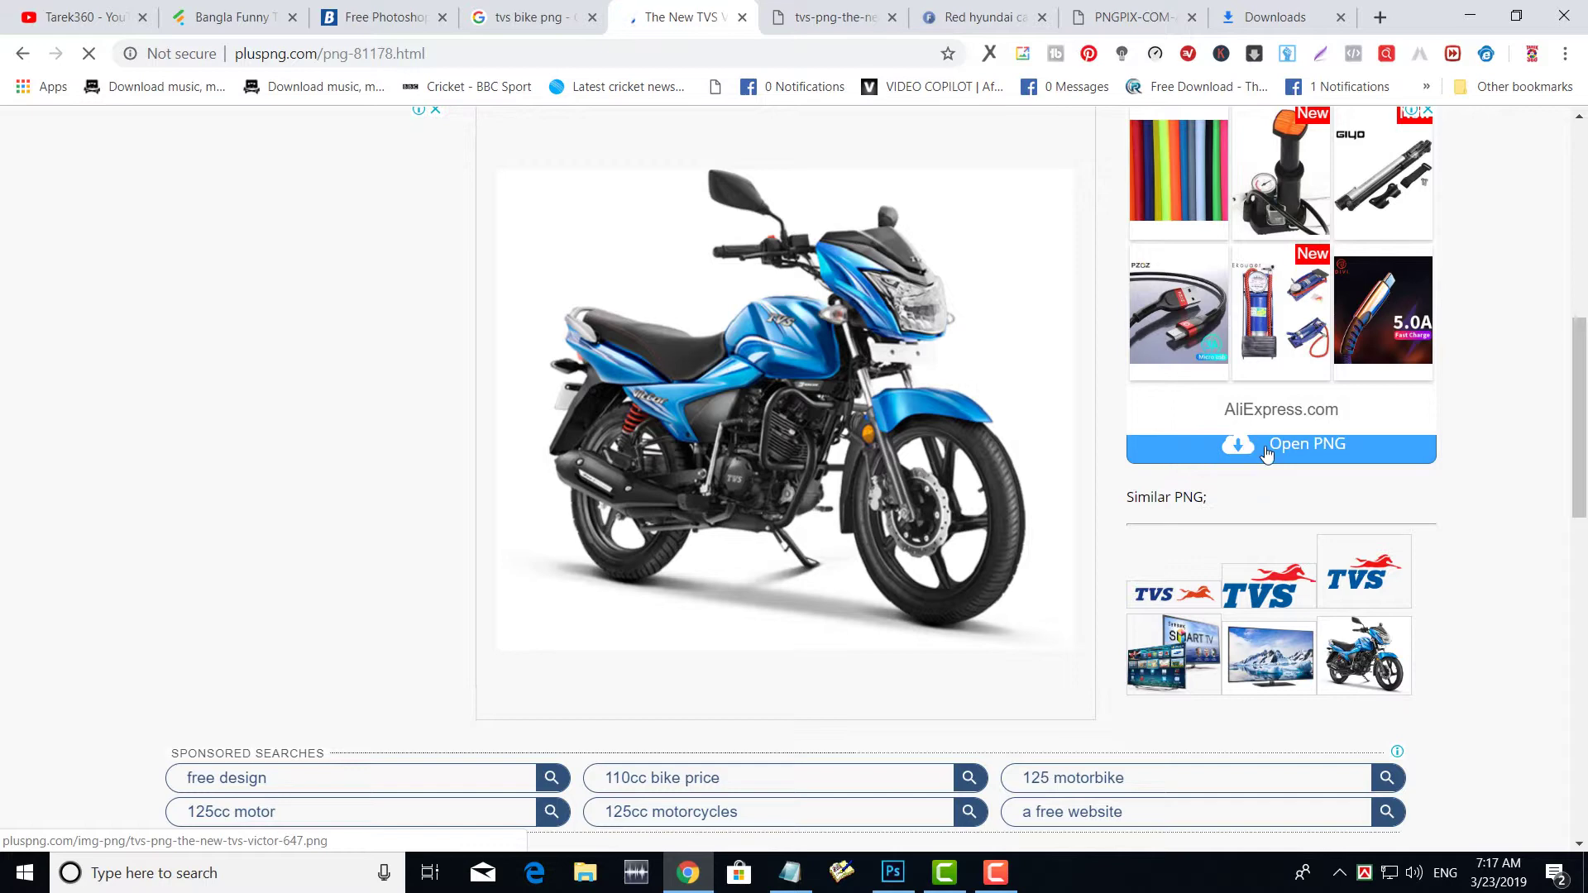
Save the TVS Victor motorbike PNG into Downloads and preview it.
left_click(1266, 448)
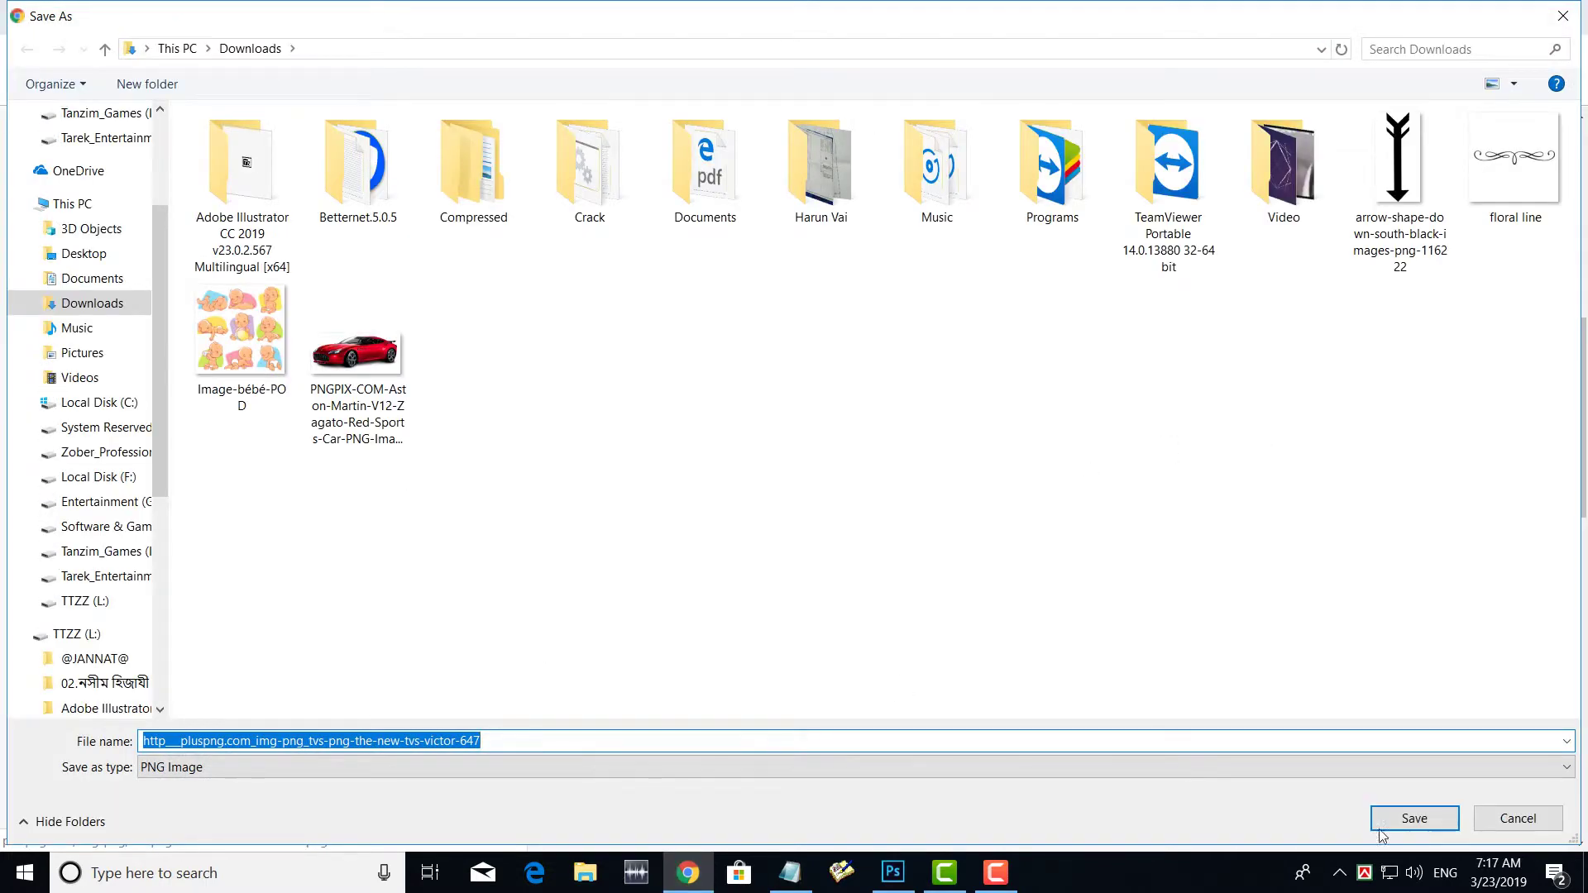
left_click(1415, 818)
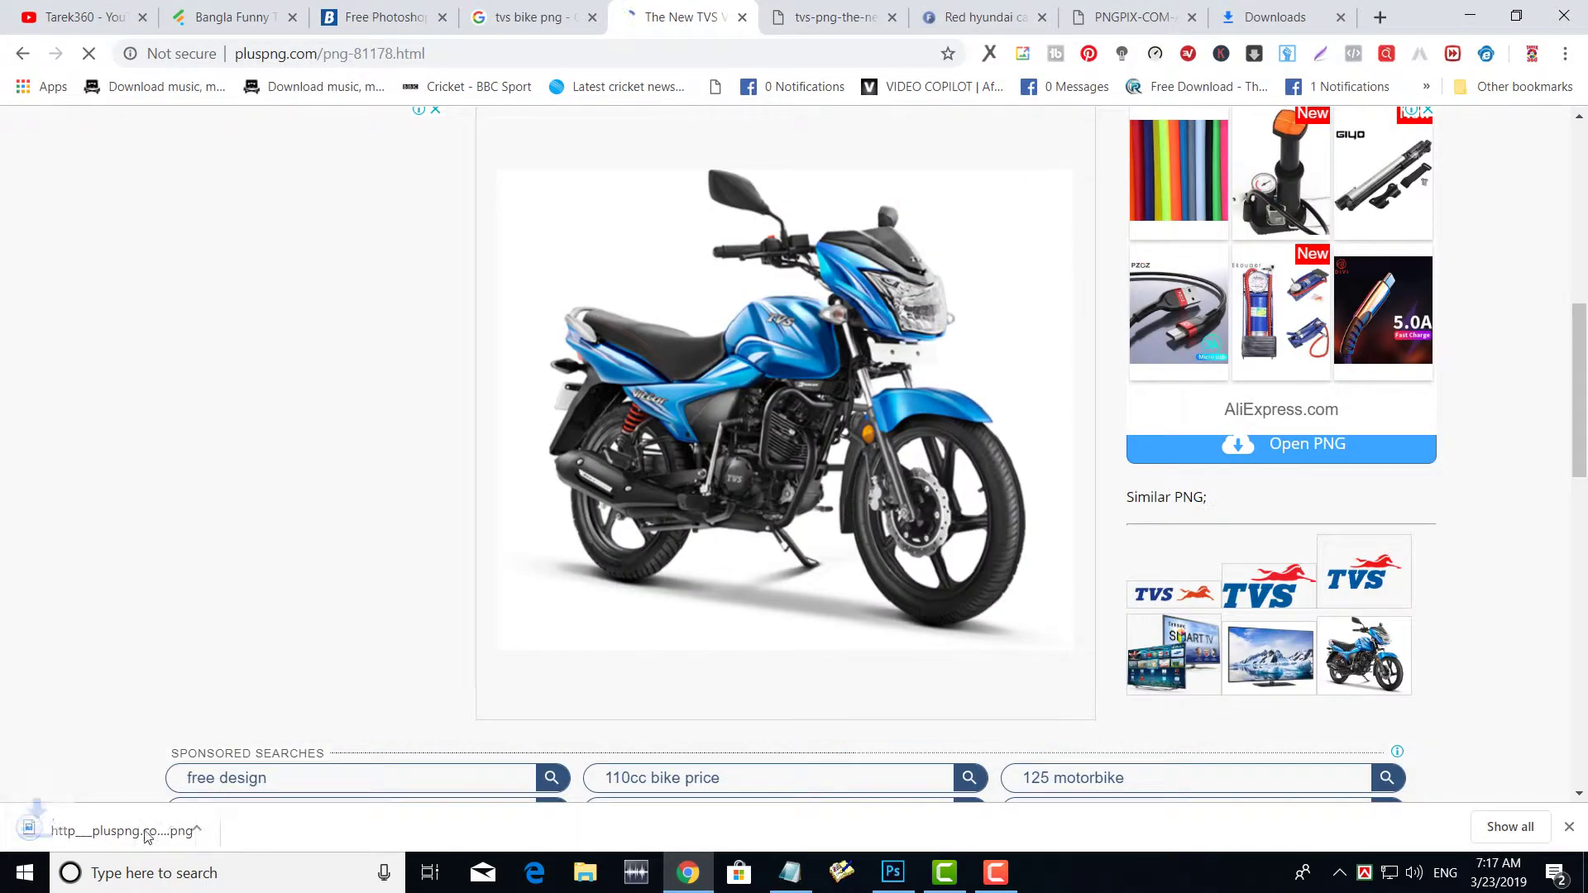
left_click(168, 842)
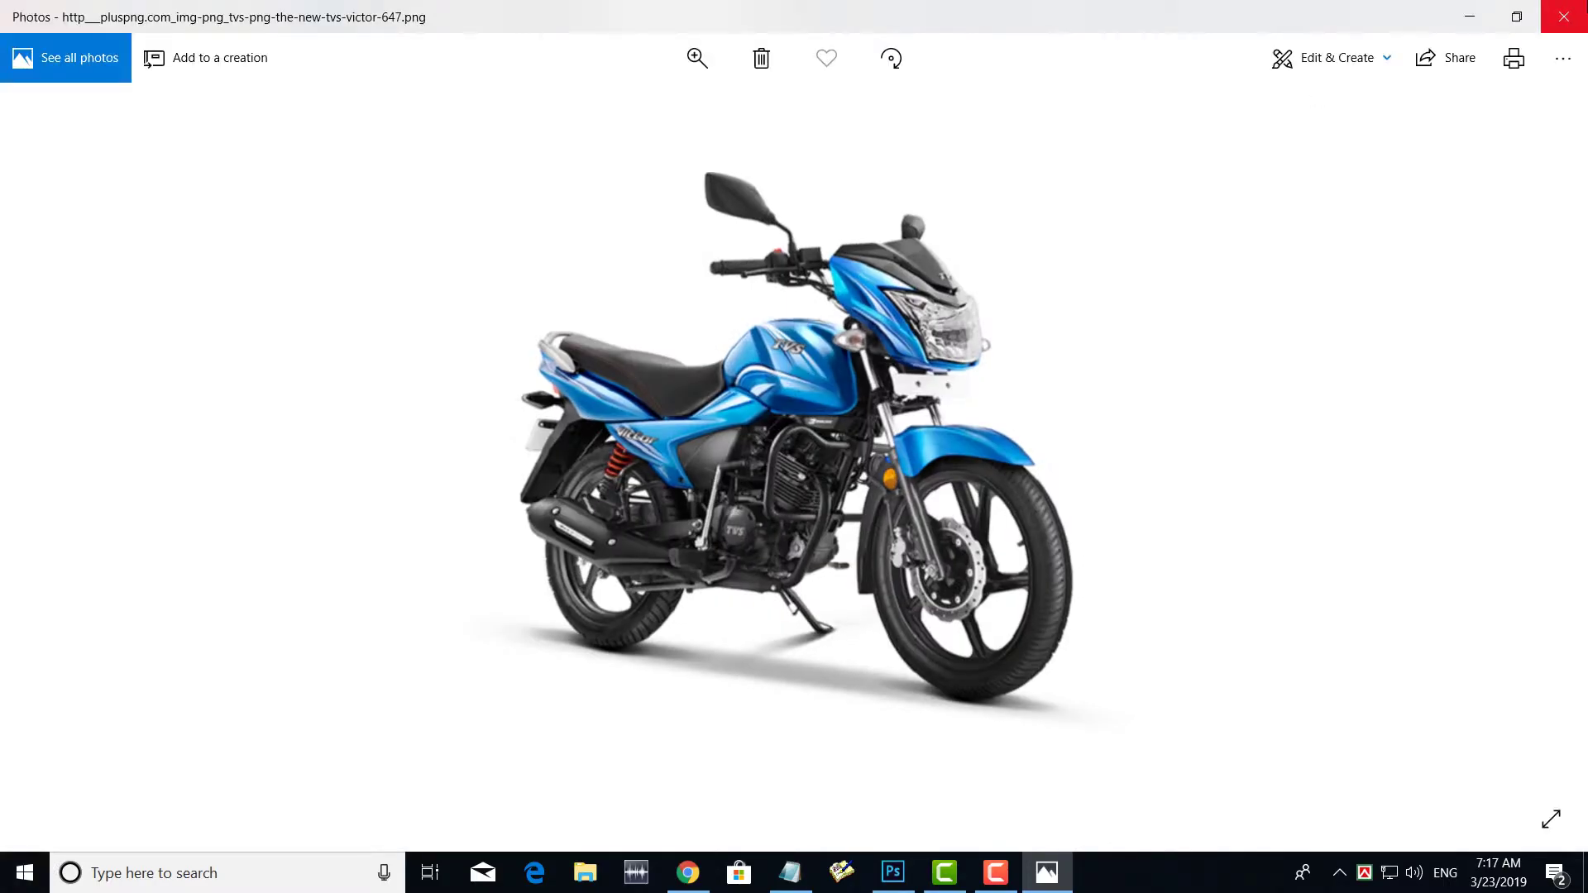
left_click(1563, 17)
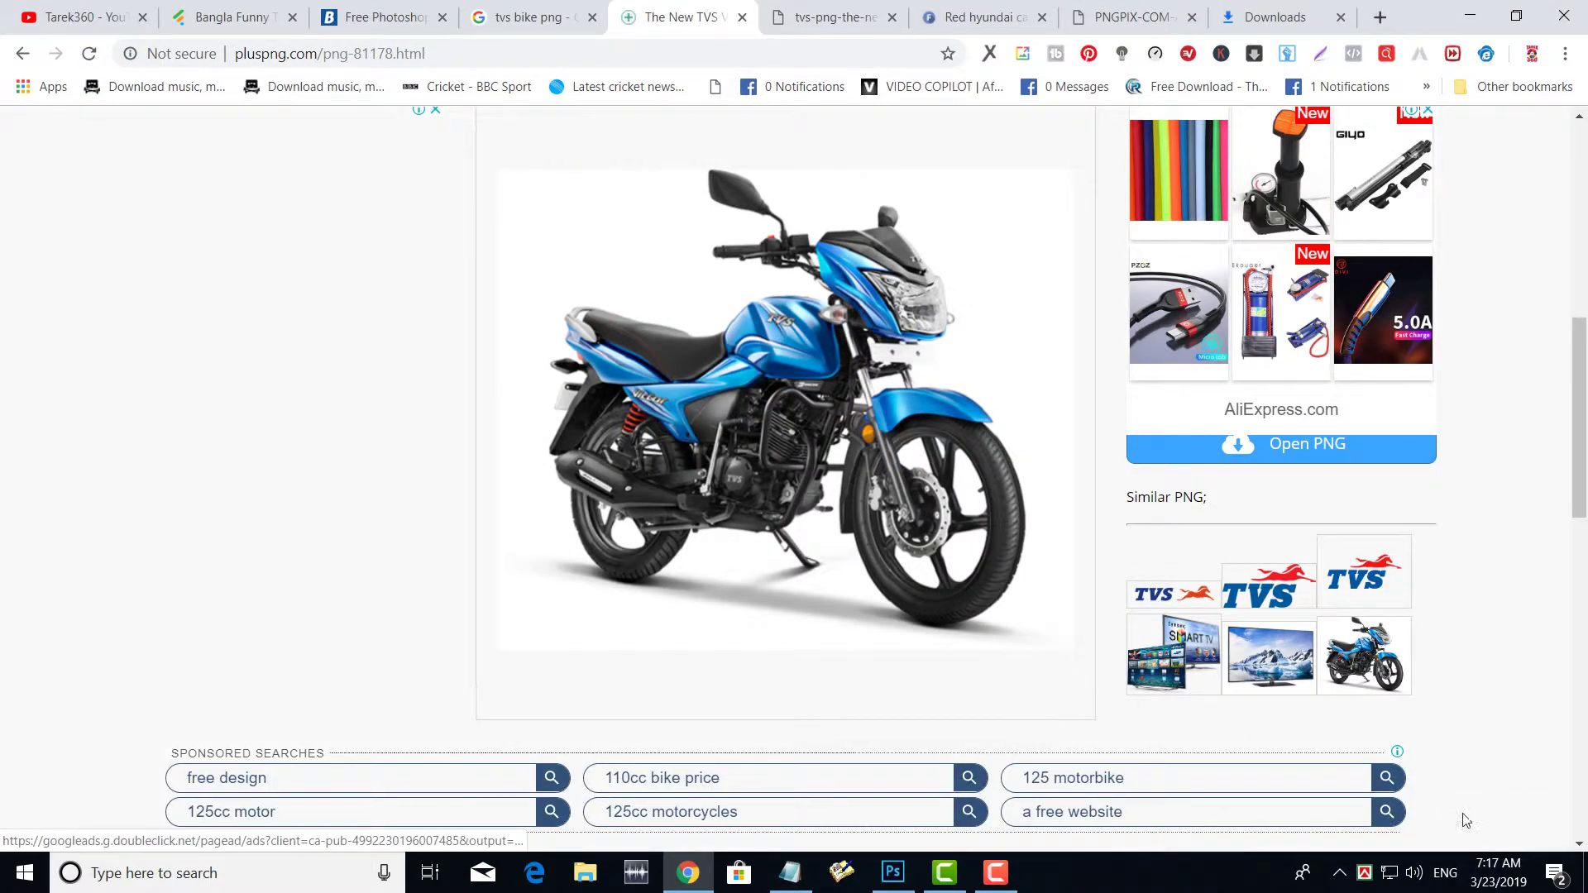
Return to the tvs bike png search tab, then bring back the red car Photoshop document.
scroll(1076, 662, "up", 5)
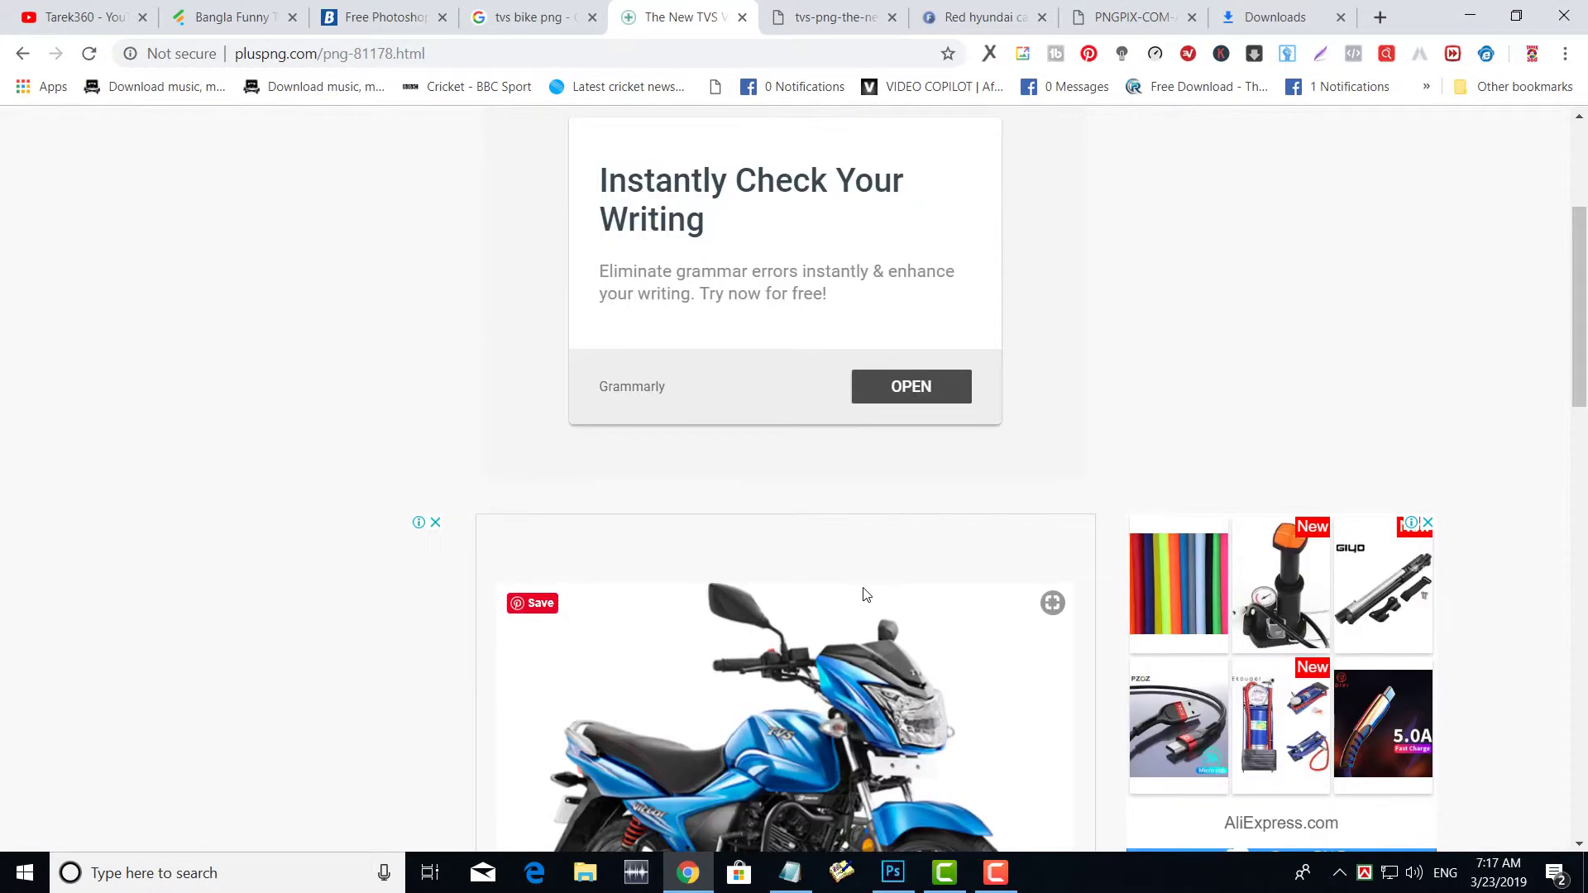
left_click(570, 6)
right_click(570, 6)
left_click(556, 6)
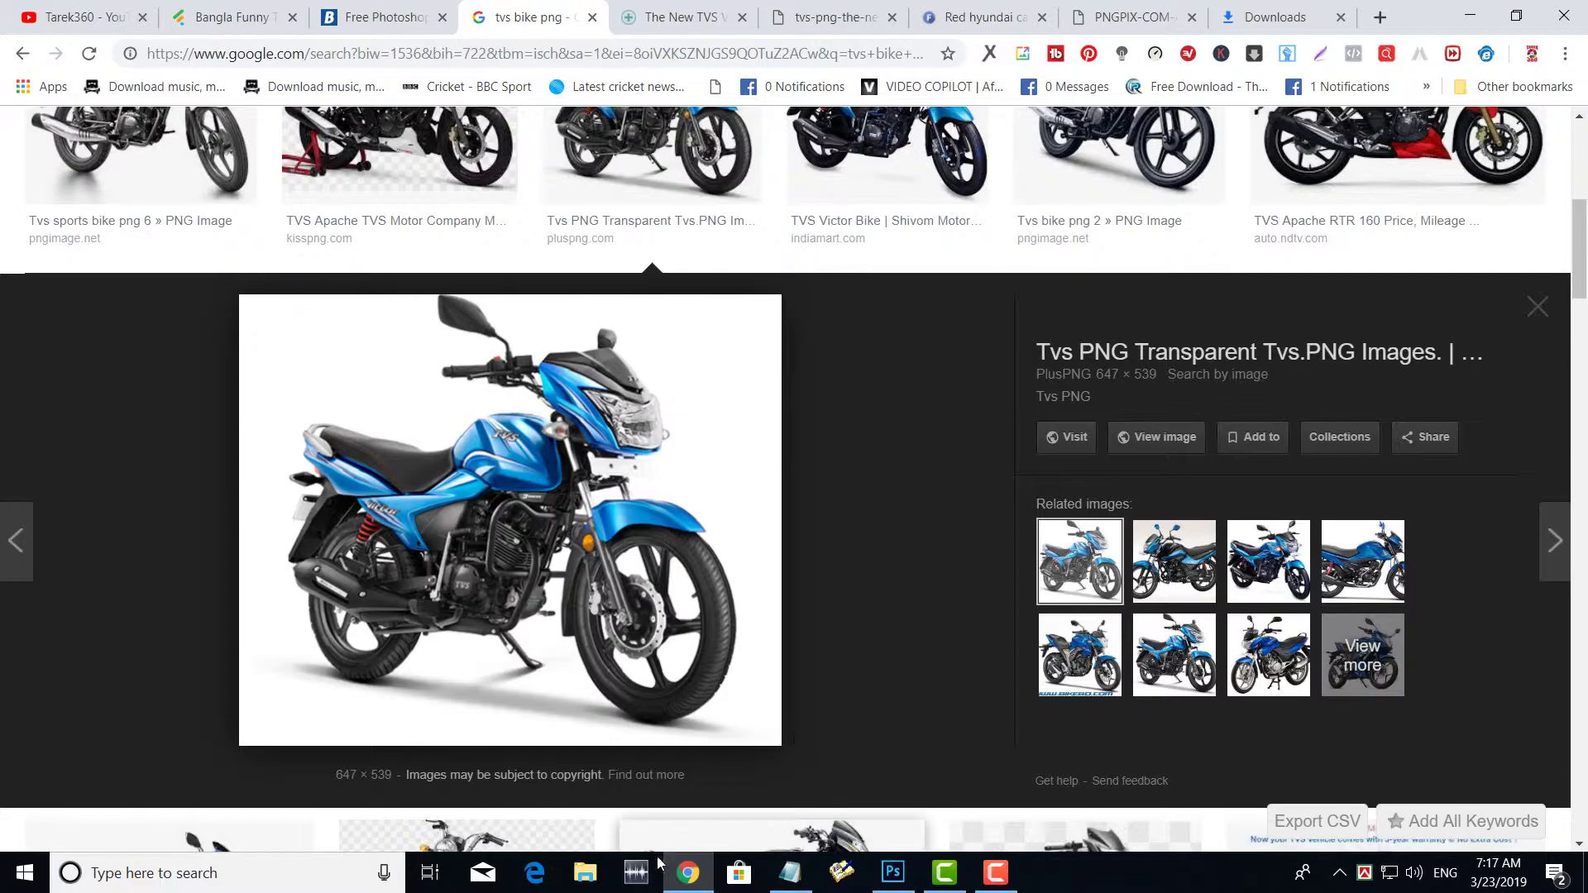
left_click(893, 872)
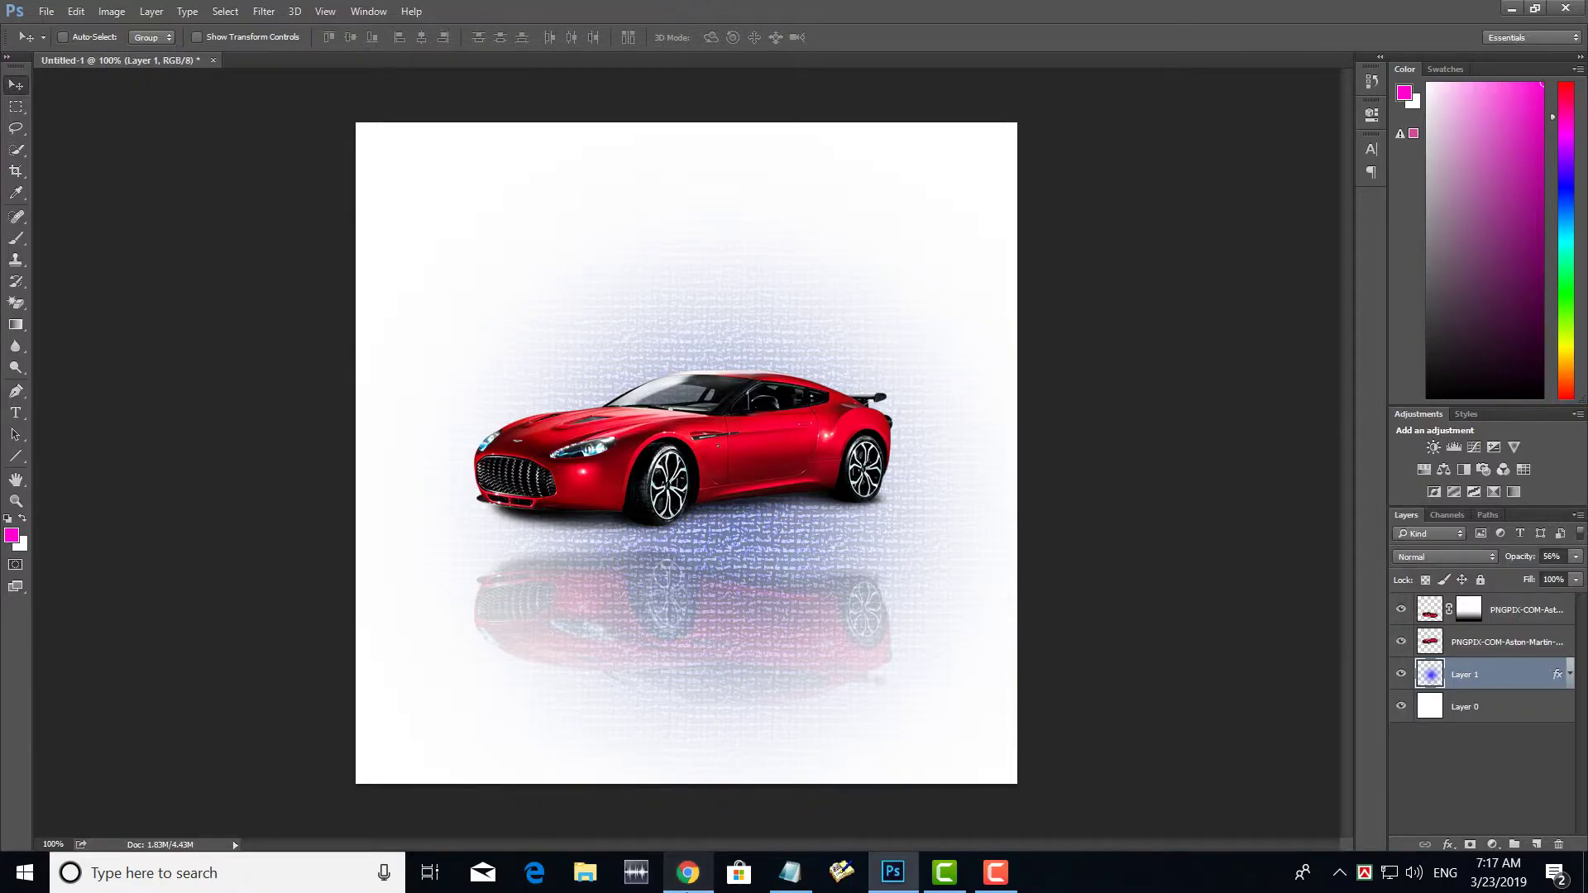
Drag the downloaded pluspng TVS Victor PNG from Downloads onto the Photoshop canvas and reposition it.
left_click(1511, 8)
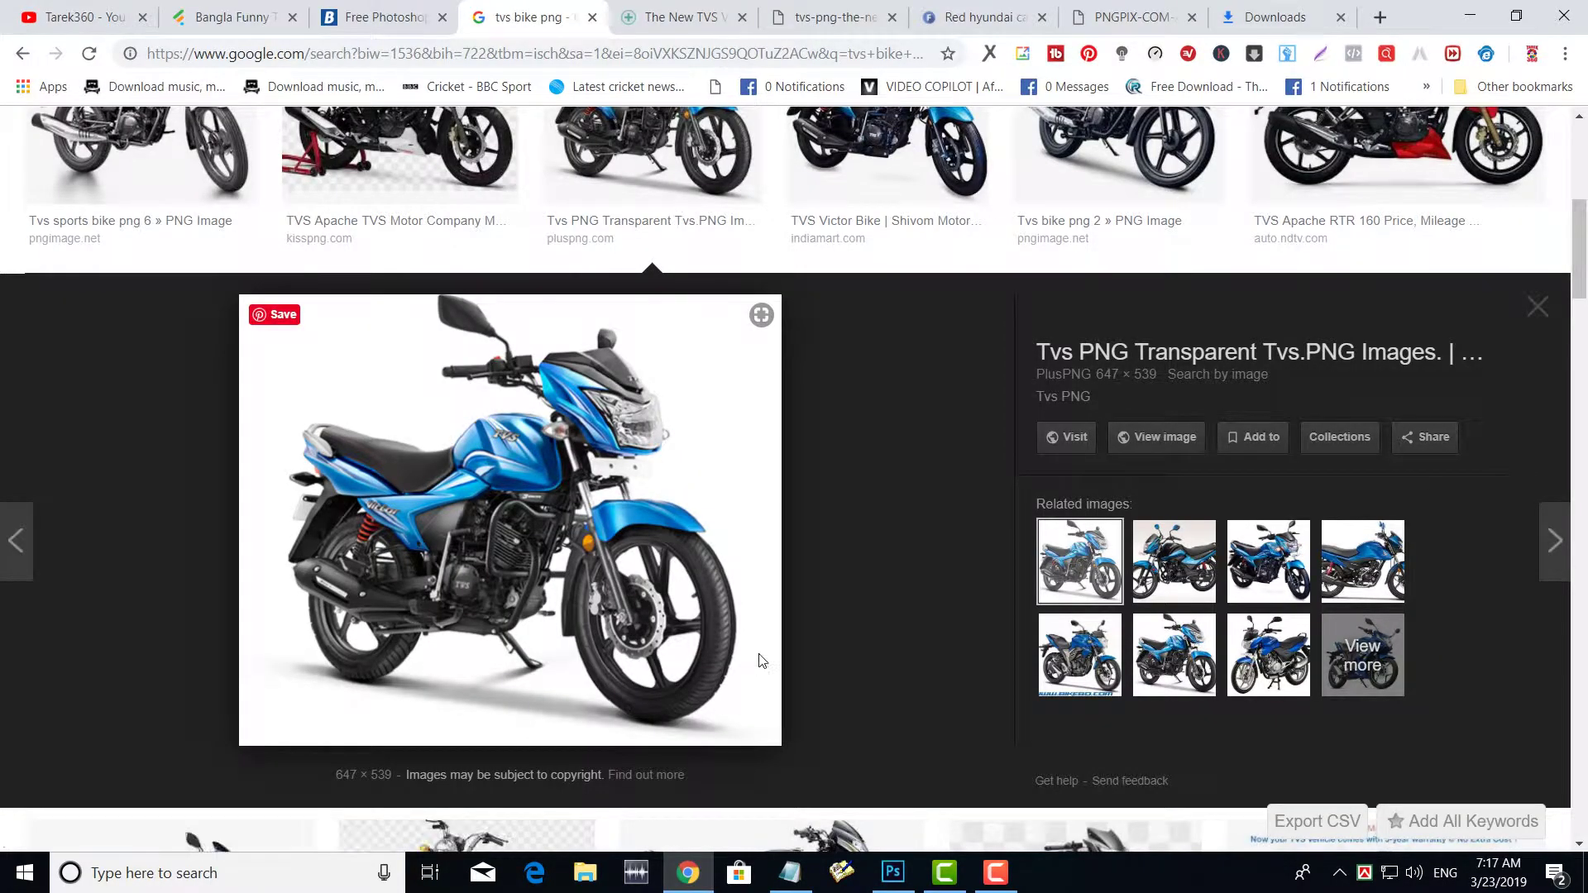
key("ctrl+j")
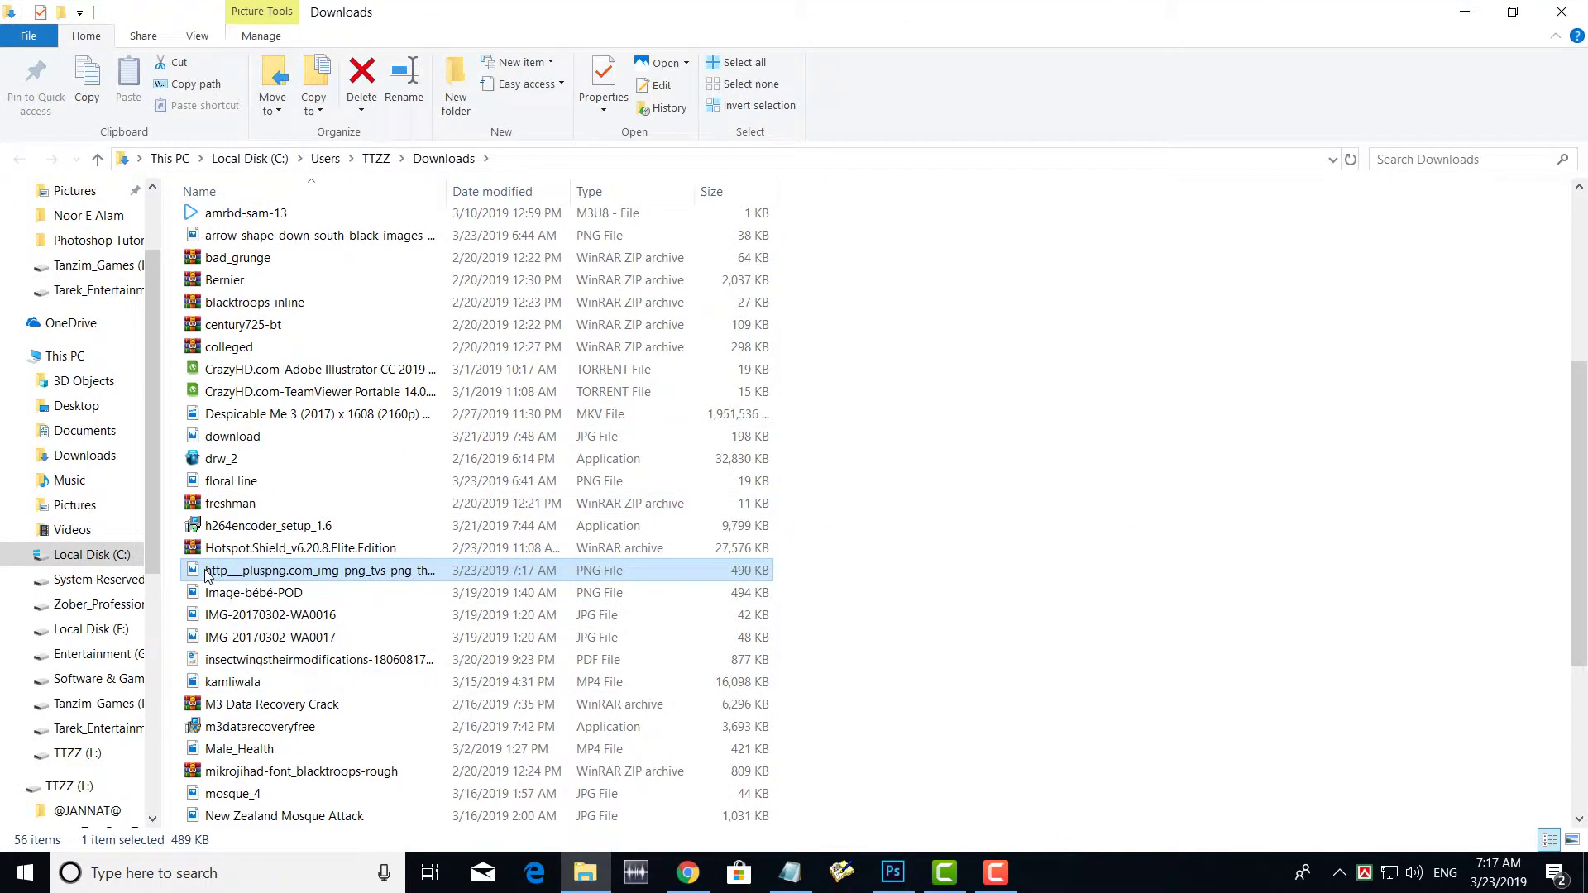
mouse_move(240, 579)
left_mouse_down()
mouse_move(556, 635)
mouse_move(856, 812)
mouse_move(759, 637)
left_mouse_up()
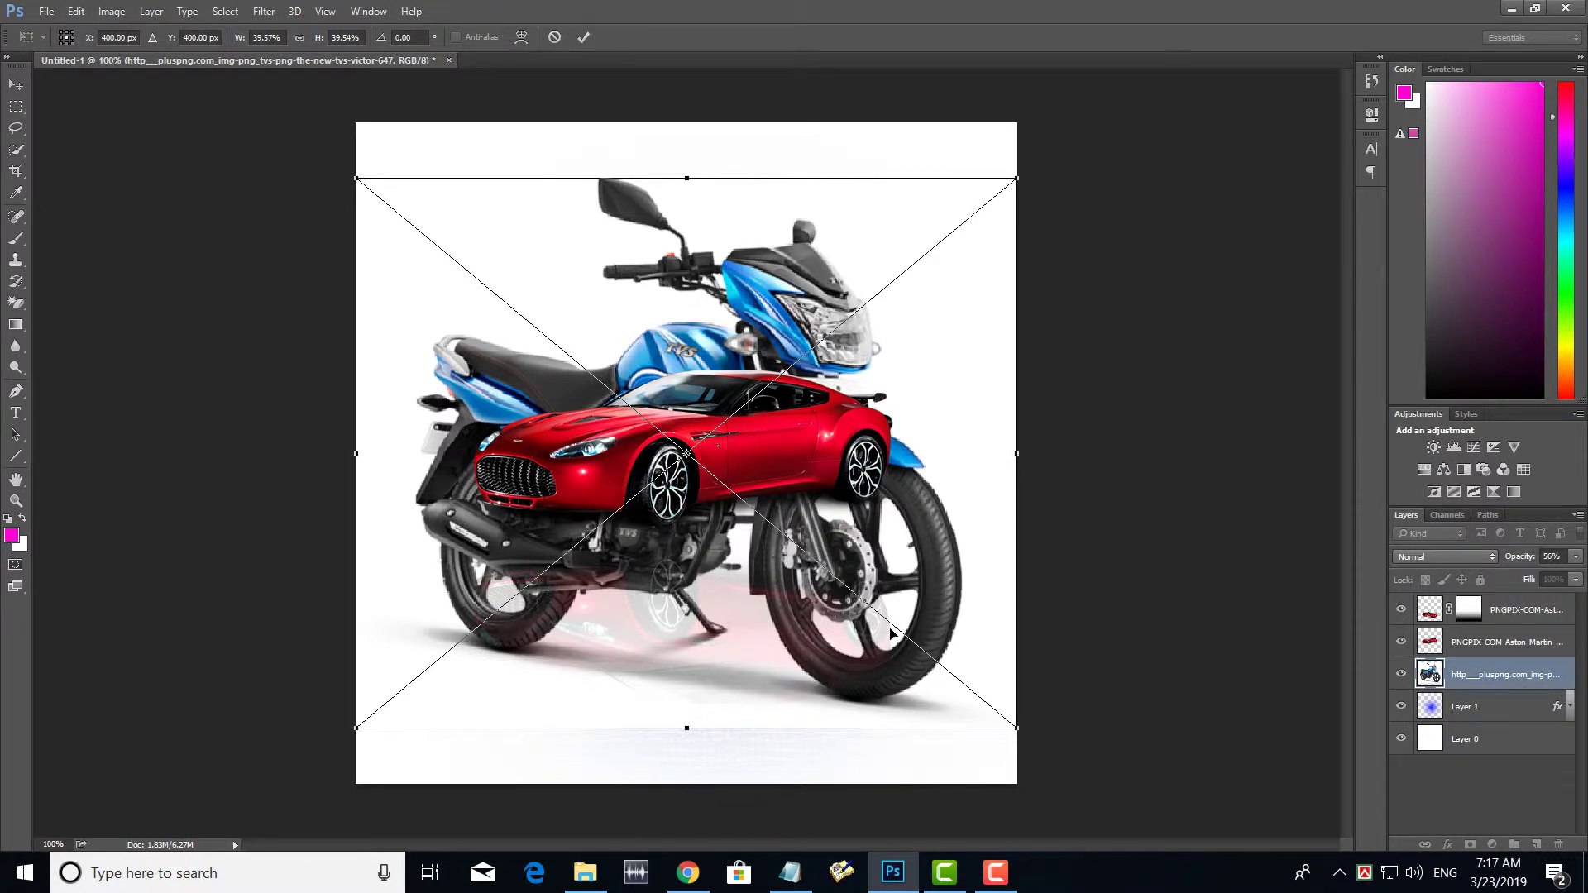
mouse_move(892, 638)
left_mouse_down()
mouse_move(874, 701)
mouse_move(885, 607)
left_mouse_up()
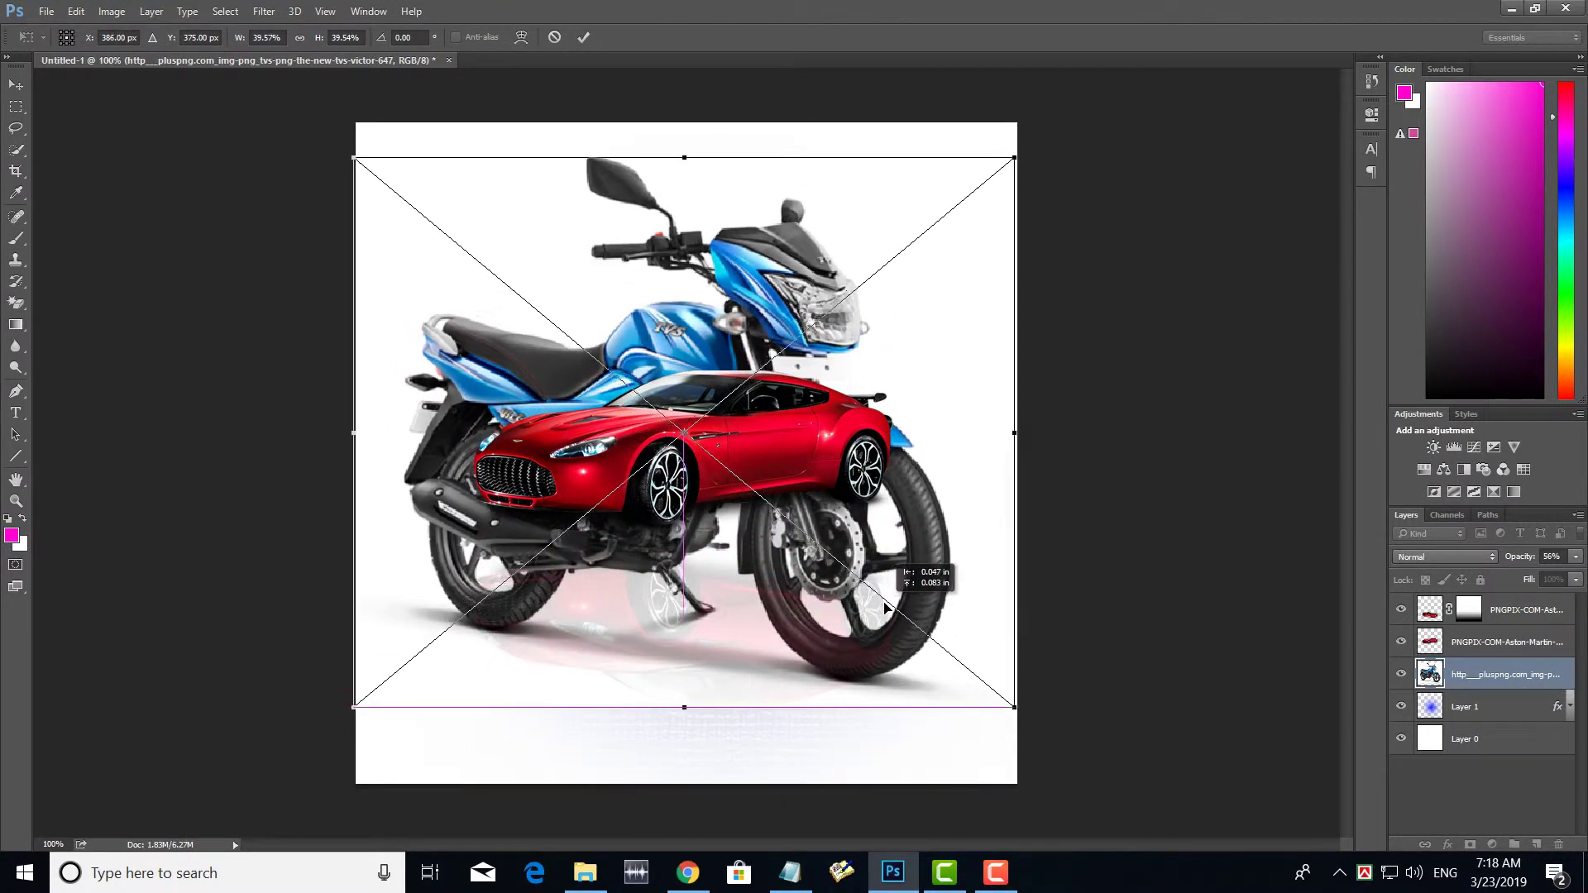
Commit the placed motorbike and rasterize its layer.
key("Return")
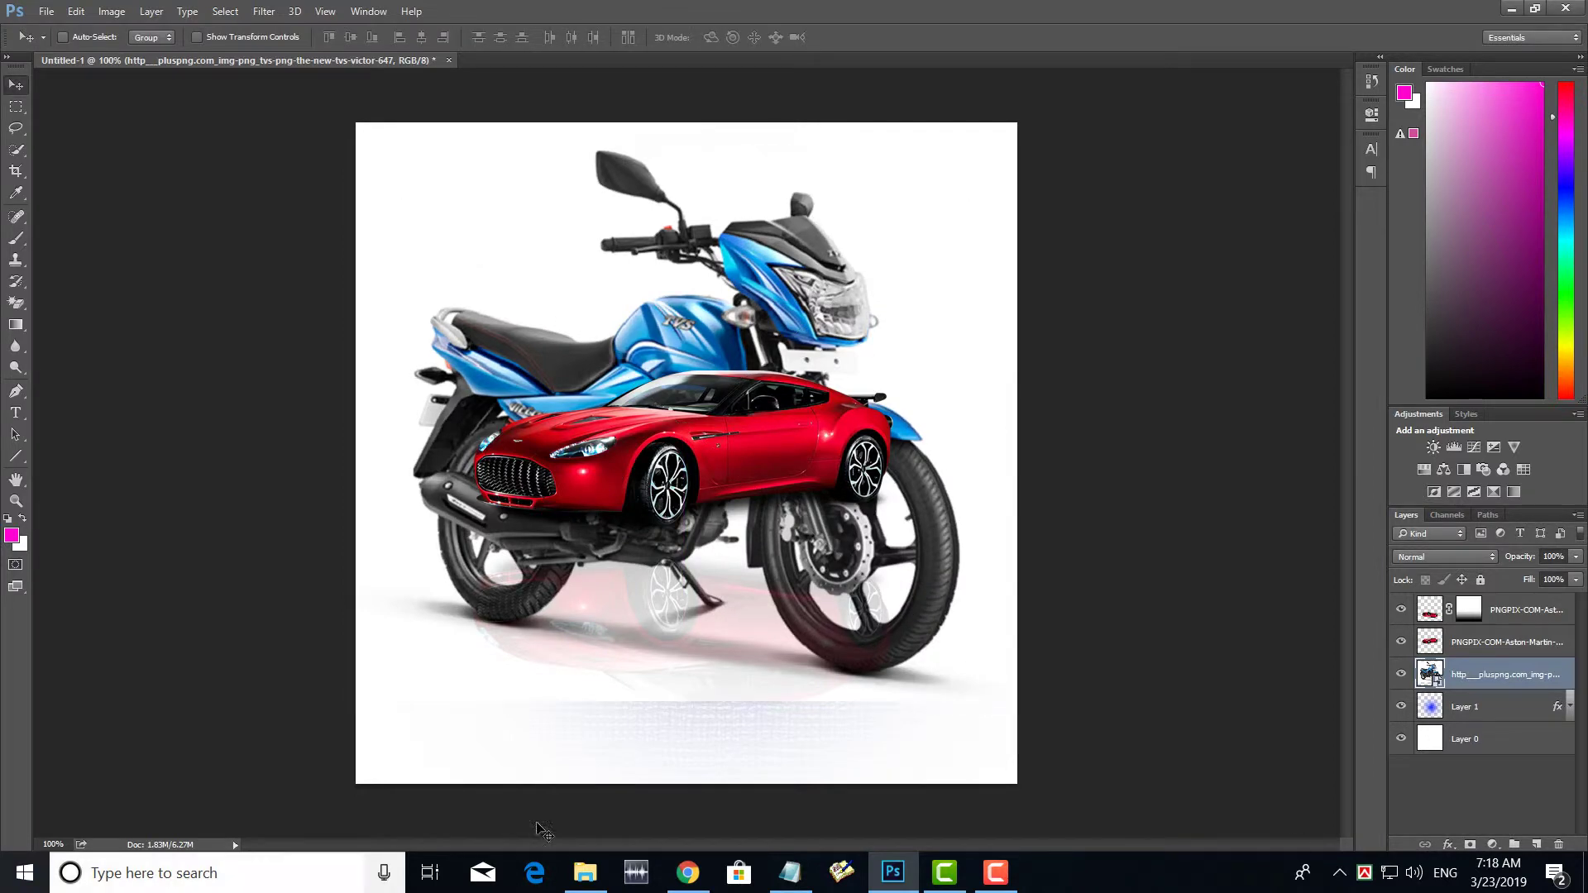
right_click(1478, 674)
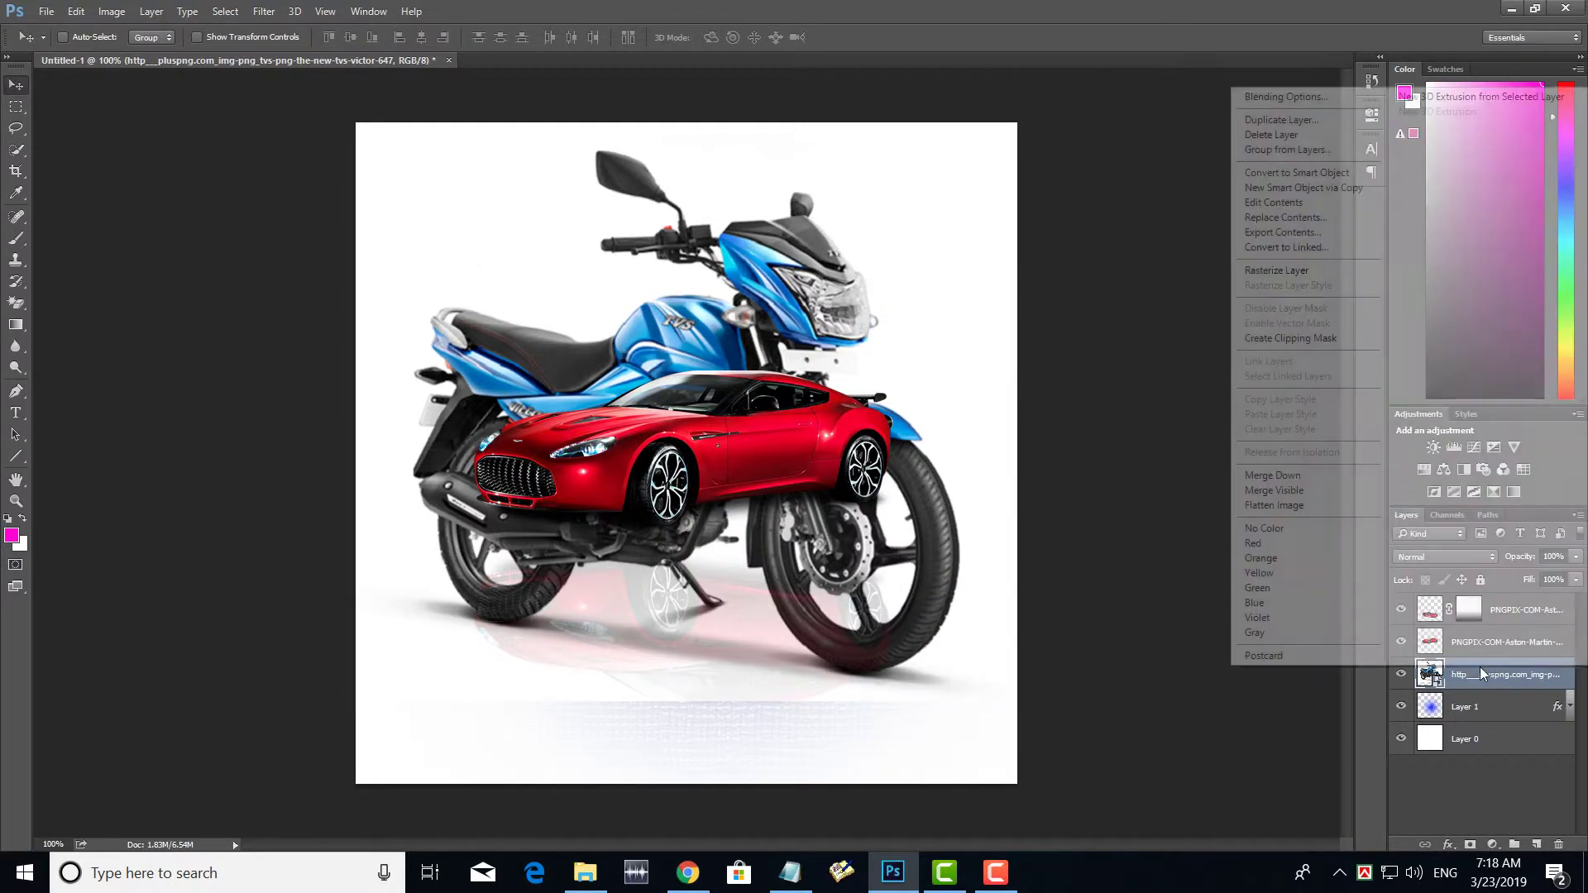
right_click(1478, 680)
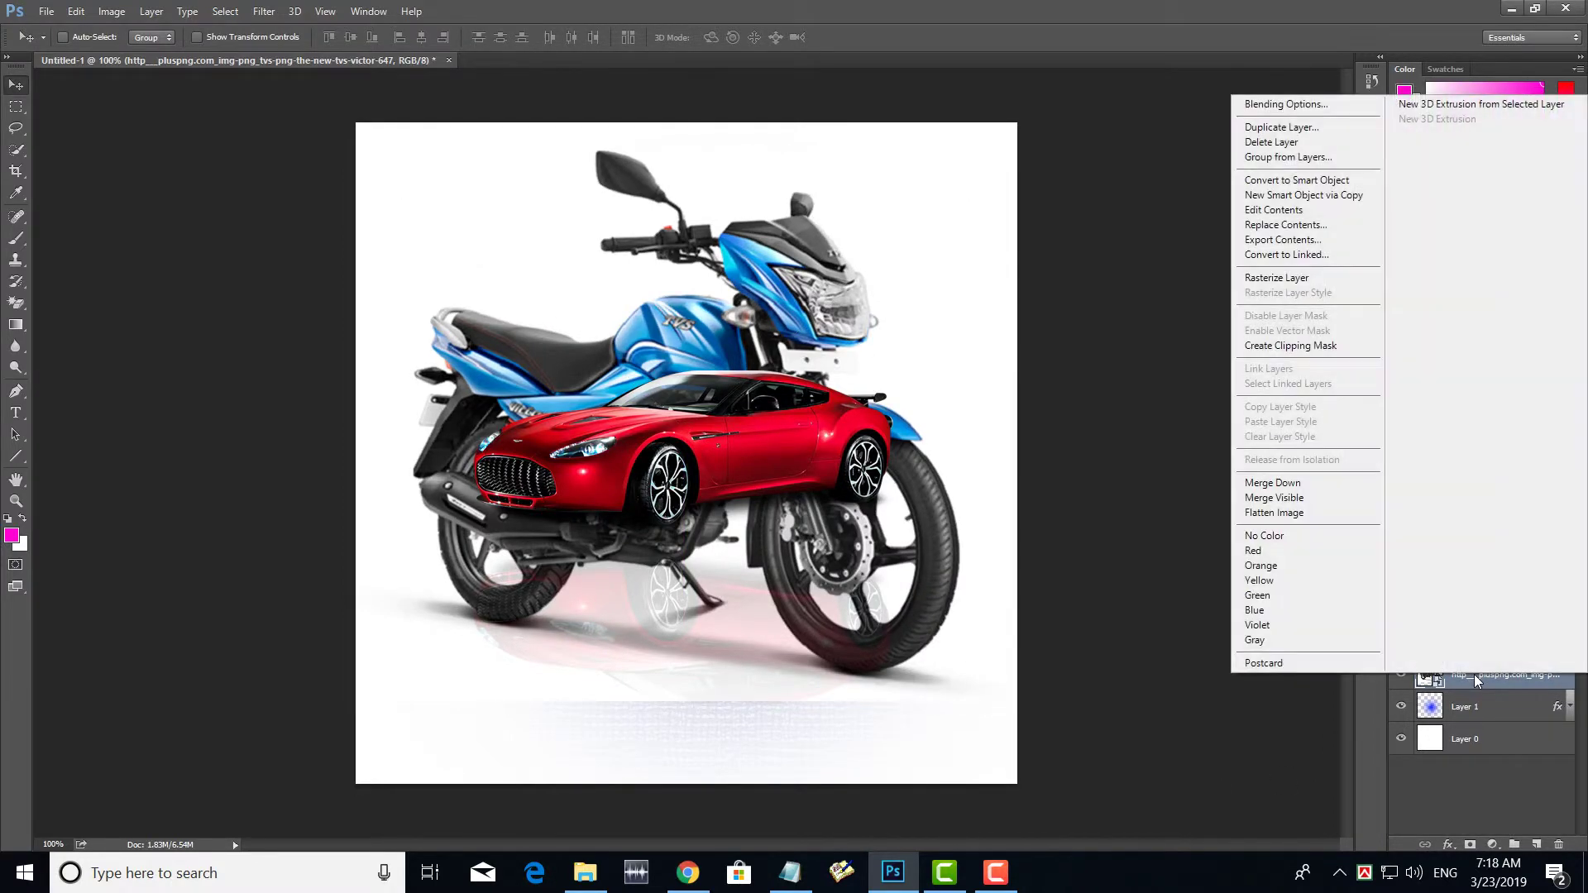
left_click(1303, 277)
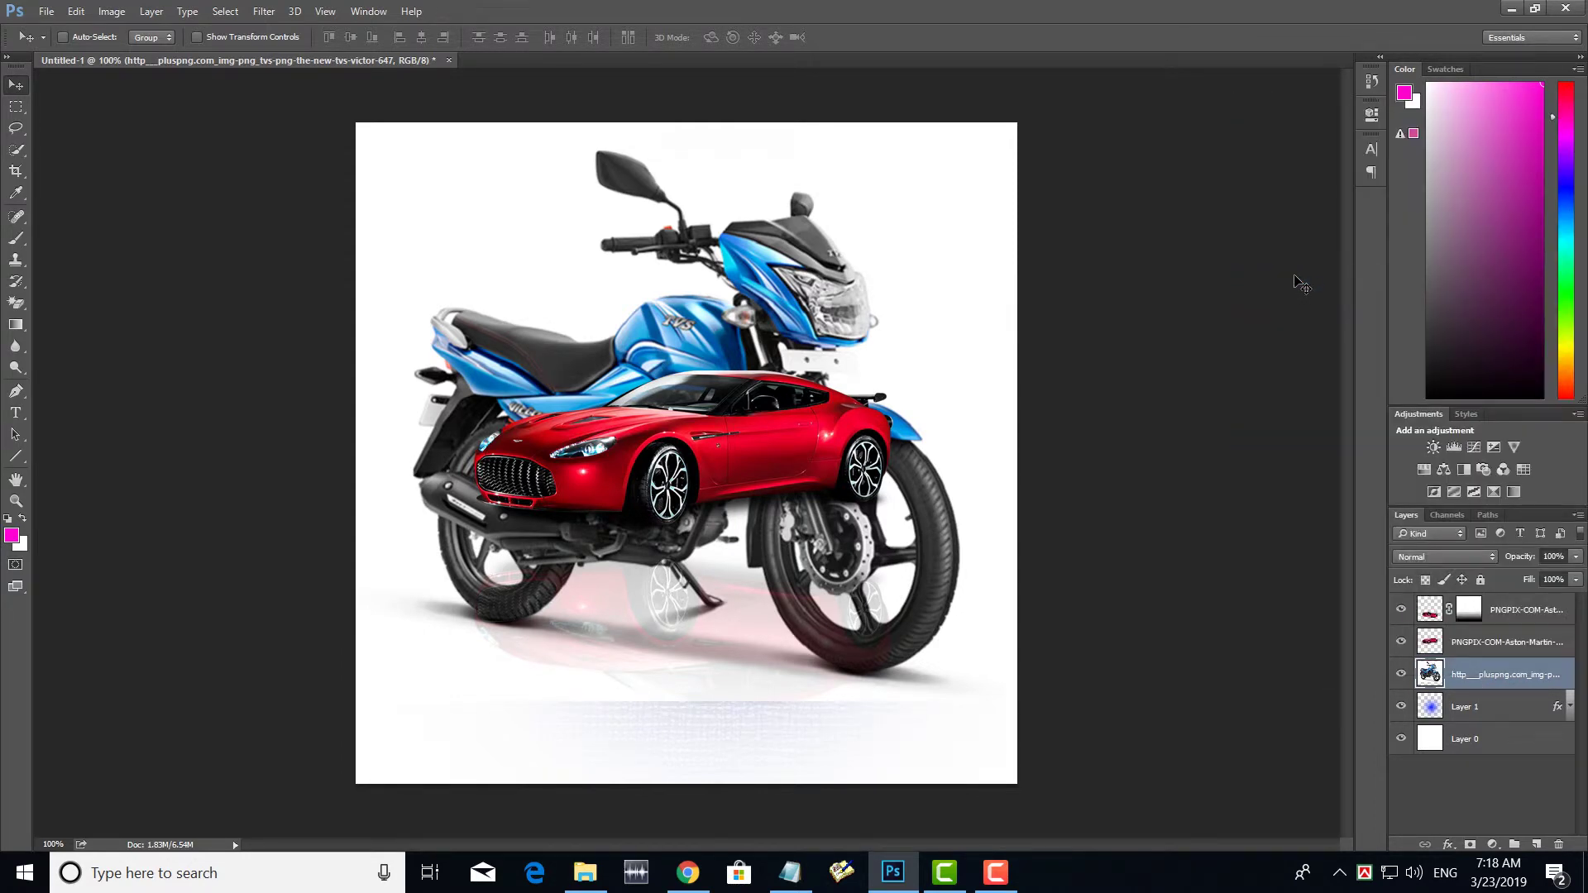
Shrink the motorbike to about half size and position it beneath the red car.
key("ctrl+t")
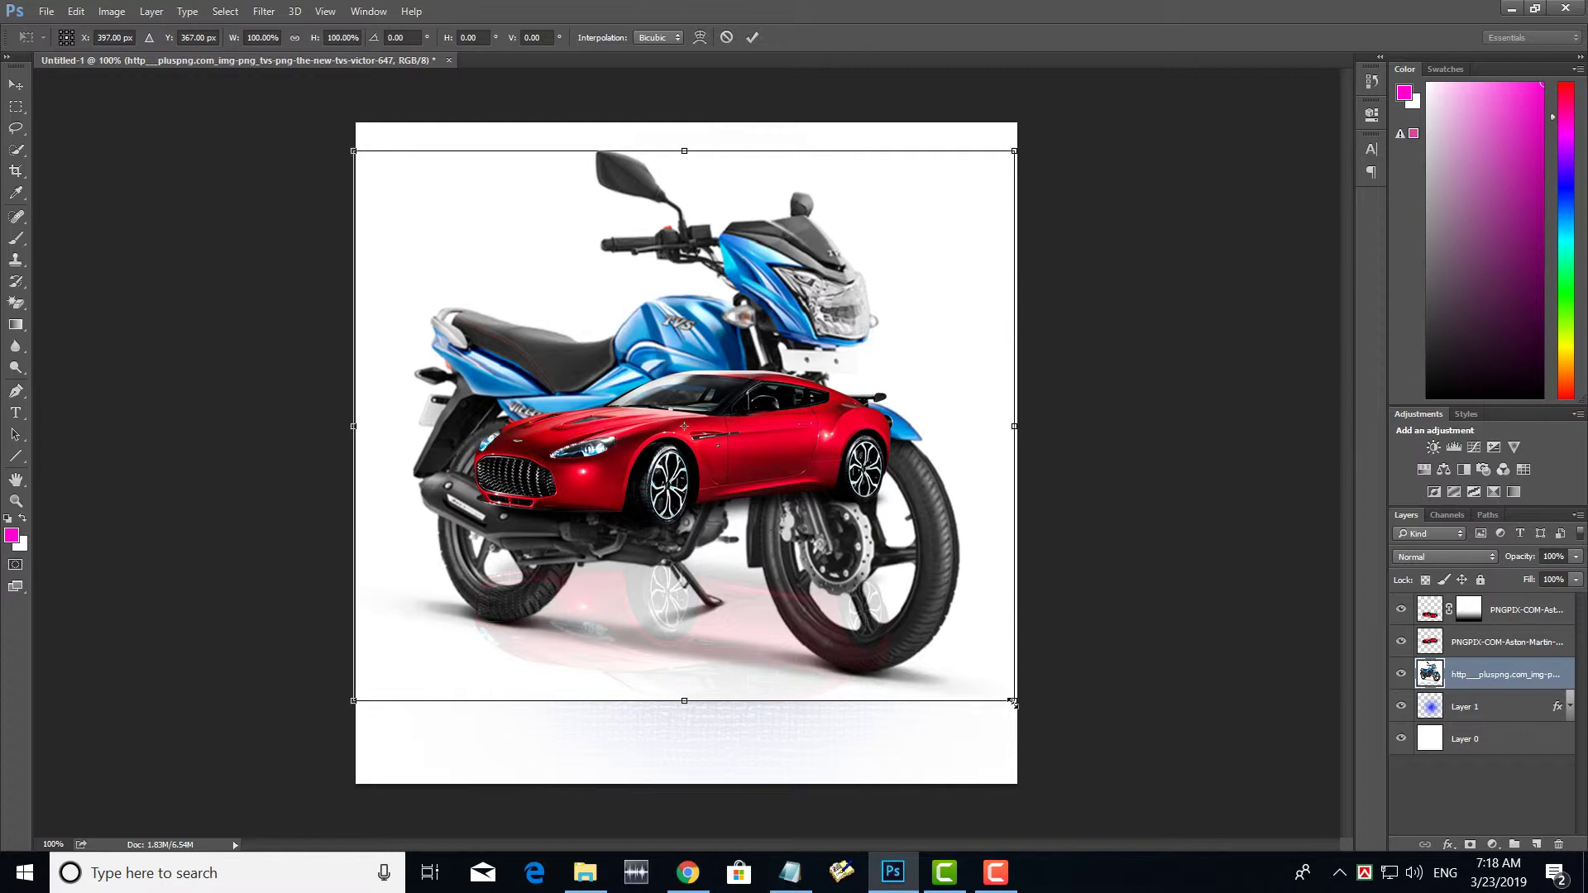
left_click_drag(1014, 700, 845, 560)
mouse_move(790, 365)
left_mouse_down()
mouse_move(930, 218)
mouse_move(816, 562)
left_mouse_up()
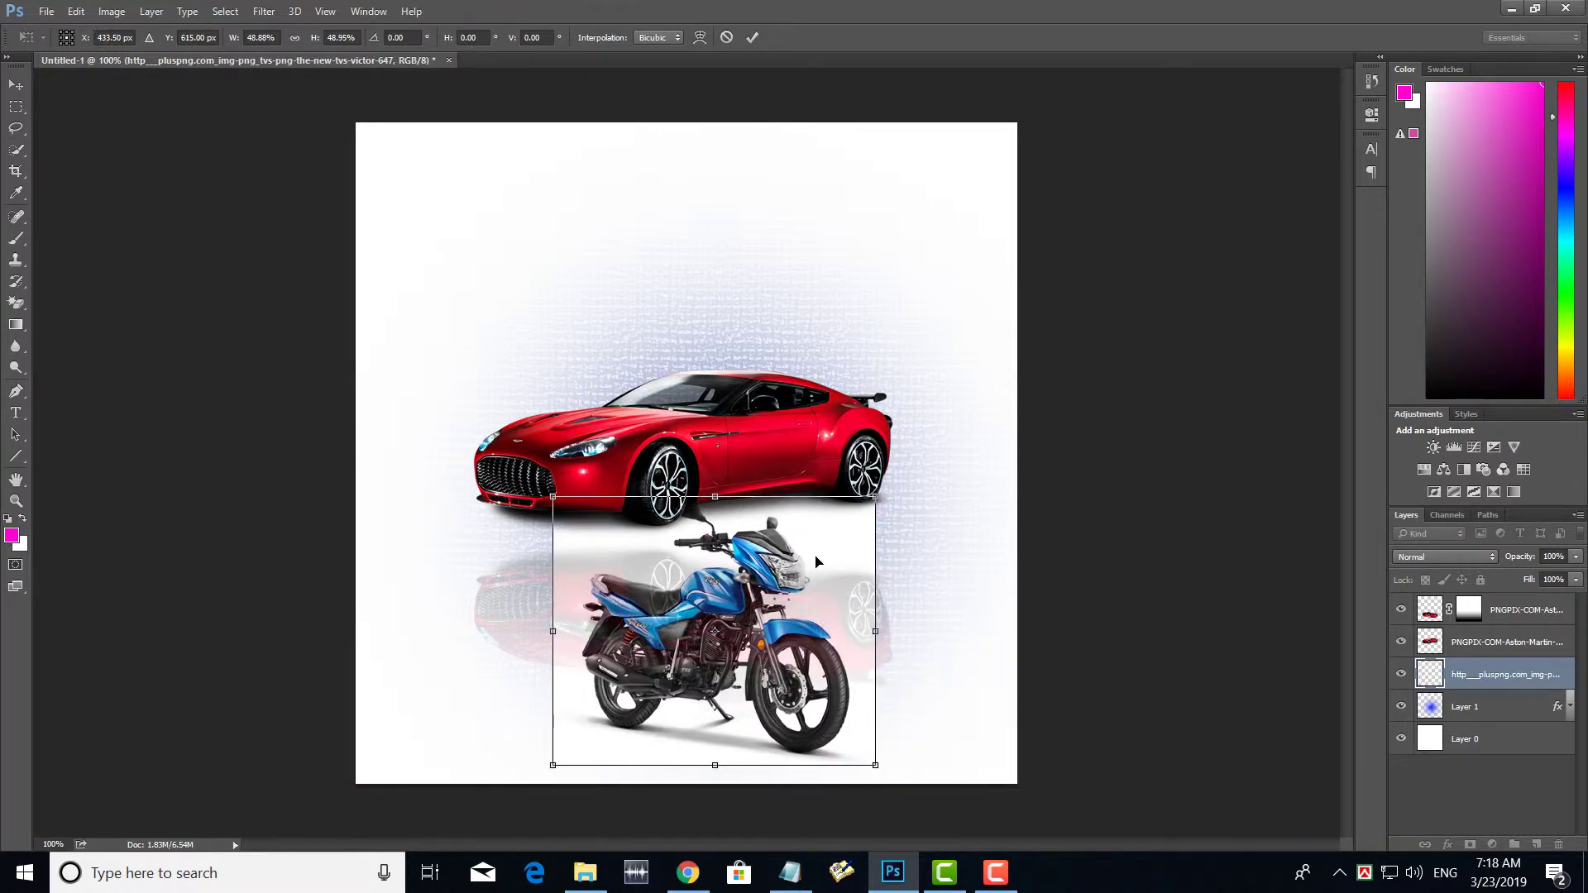
key("Return")
mouse_move(755, 591)
left_mouse_down()
mouse_move(808, 383)
mouse_move(760, 612)
left_mouse_up()
Scale the motorbike to about 78% and move it to the canvas's top-left.
key("ctrl+t")
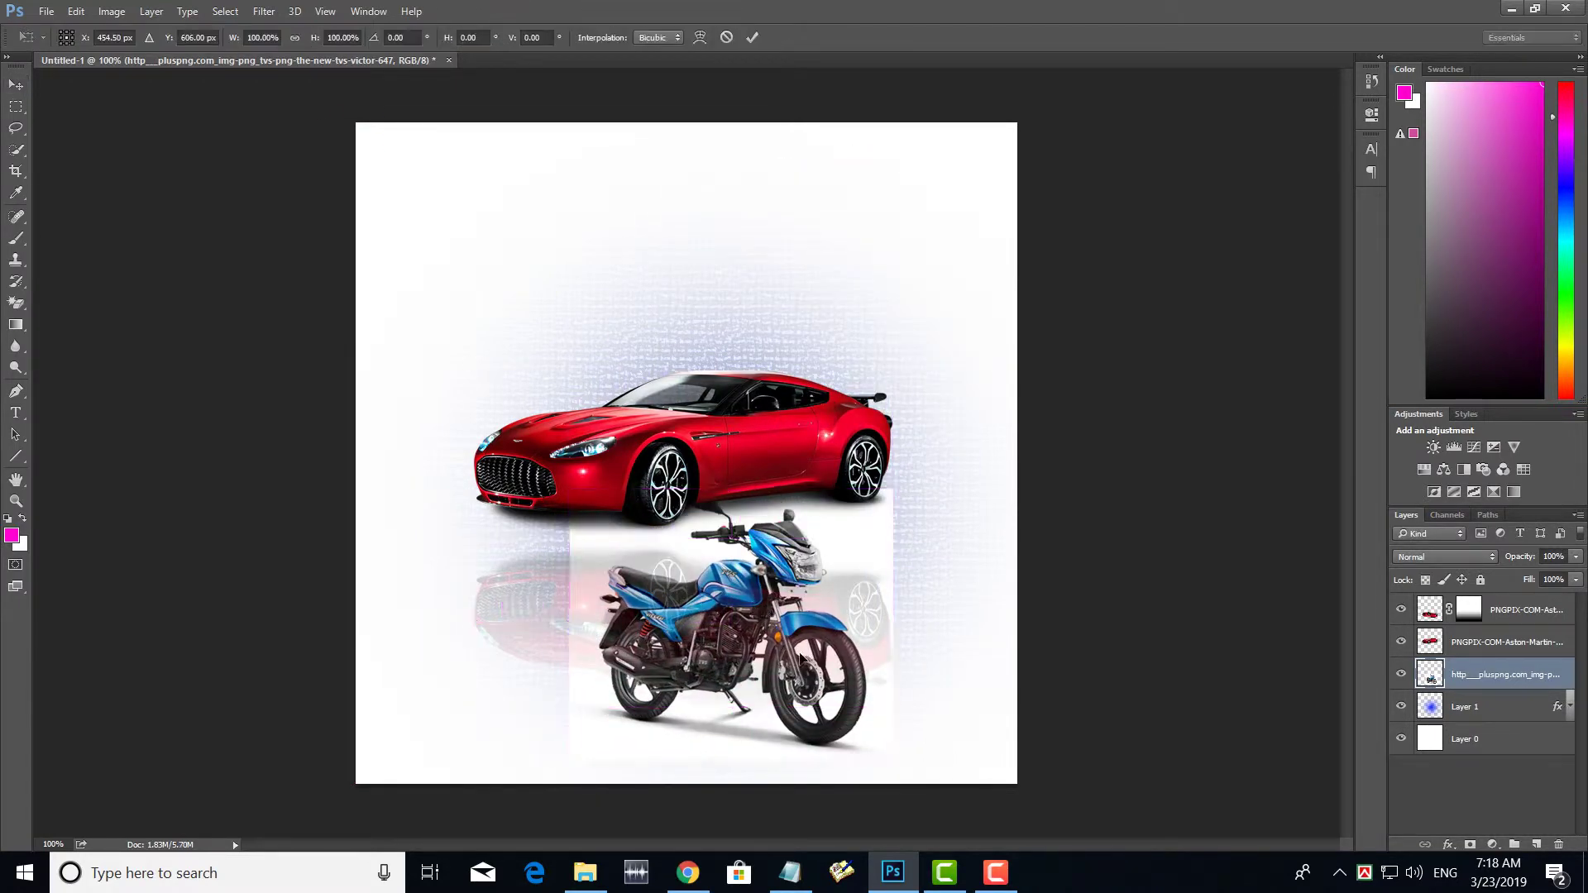
left_click_drag(892, 759, 856, 733)
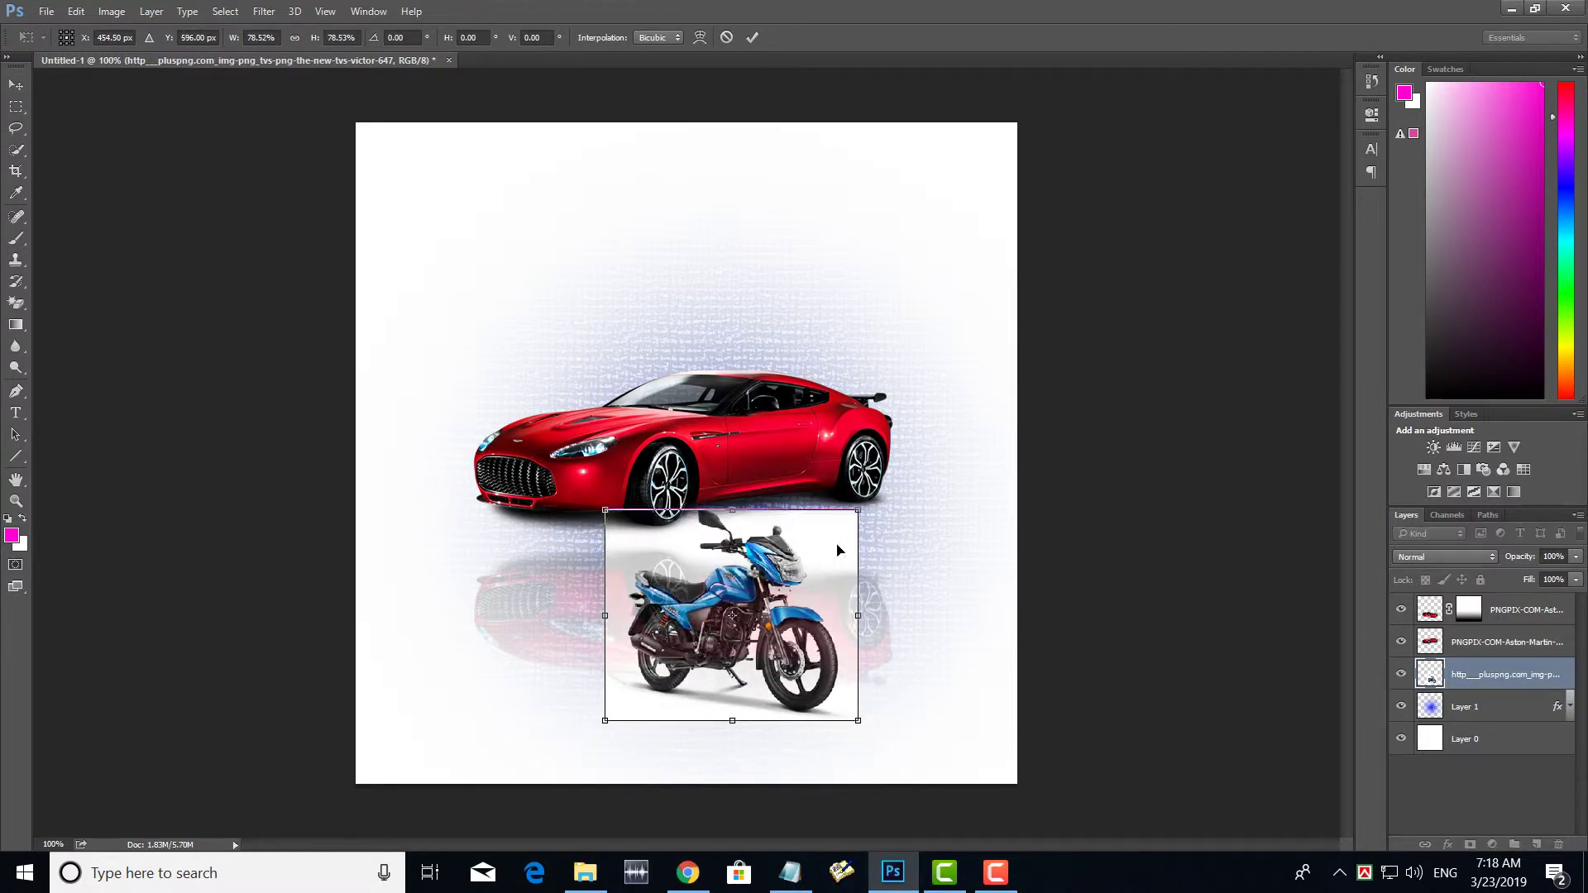
left_click_drag(840, 549, 677, 286)
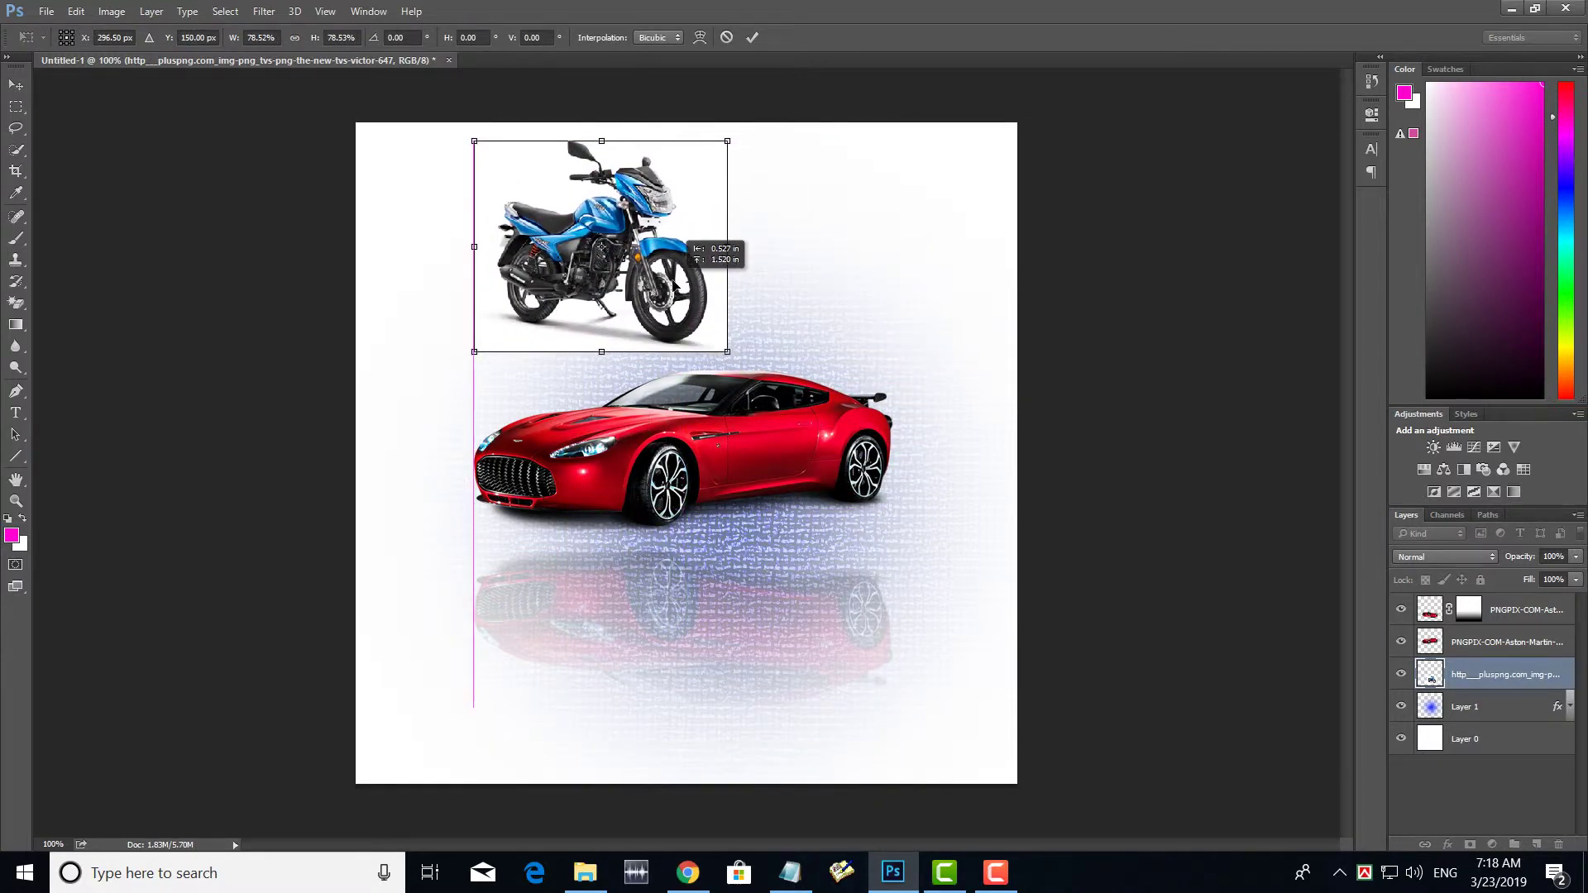
key("Return")
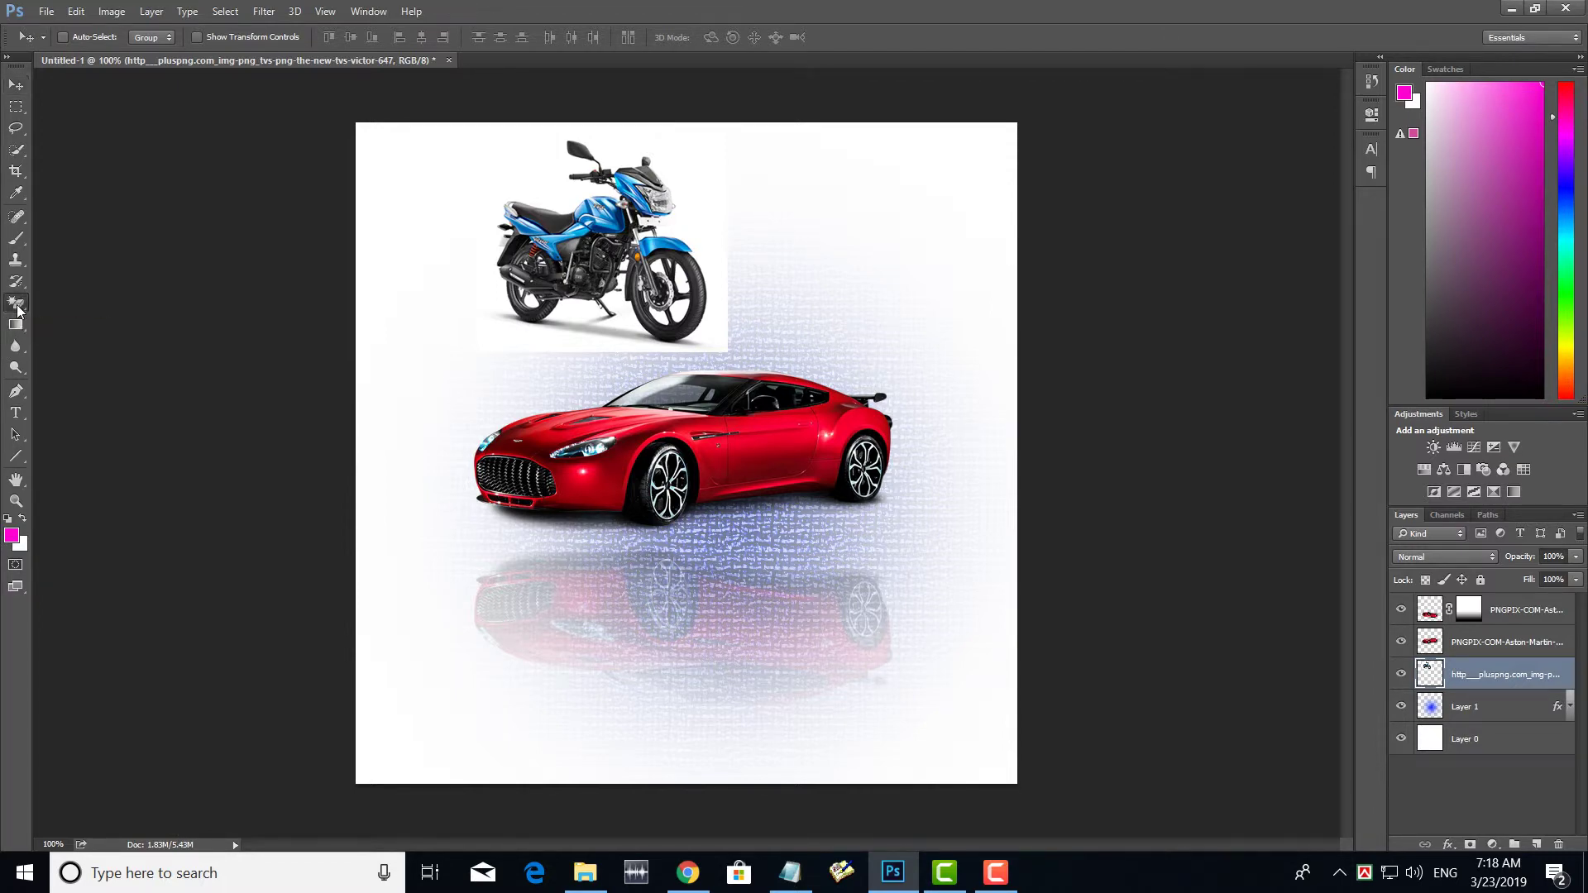
Use the Magic Eraser Tool to remove the white background around the blue motorbike.
left_click(18, 306)
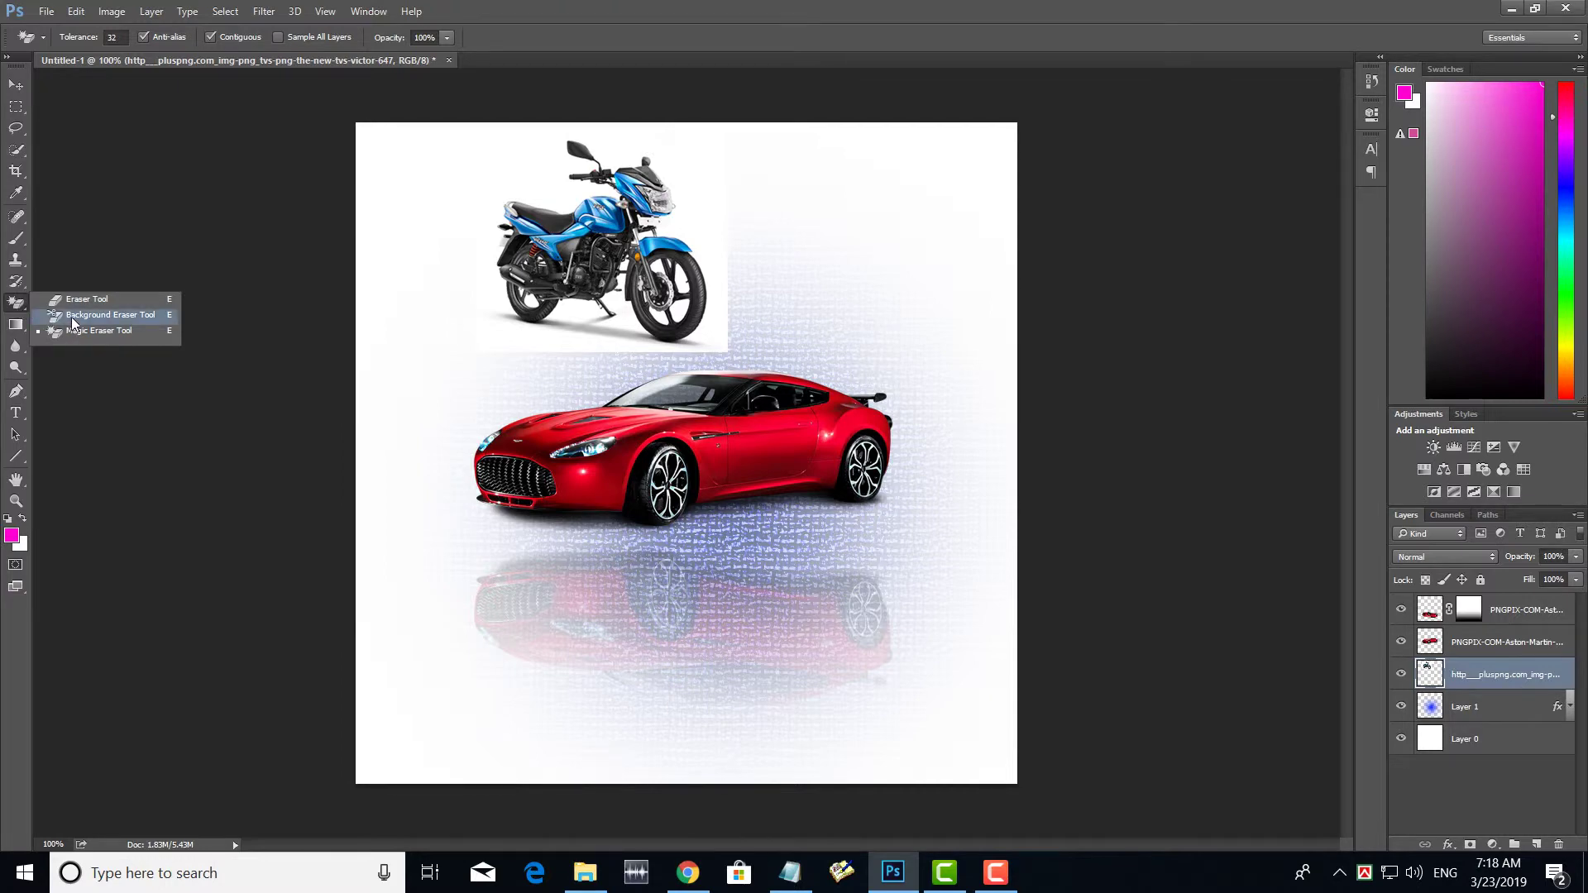
left_click(18, 307)
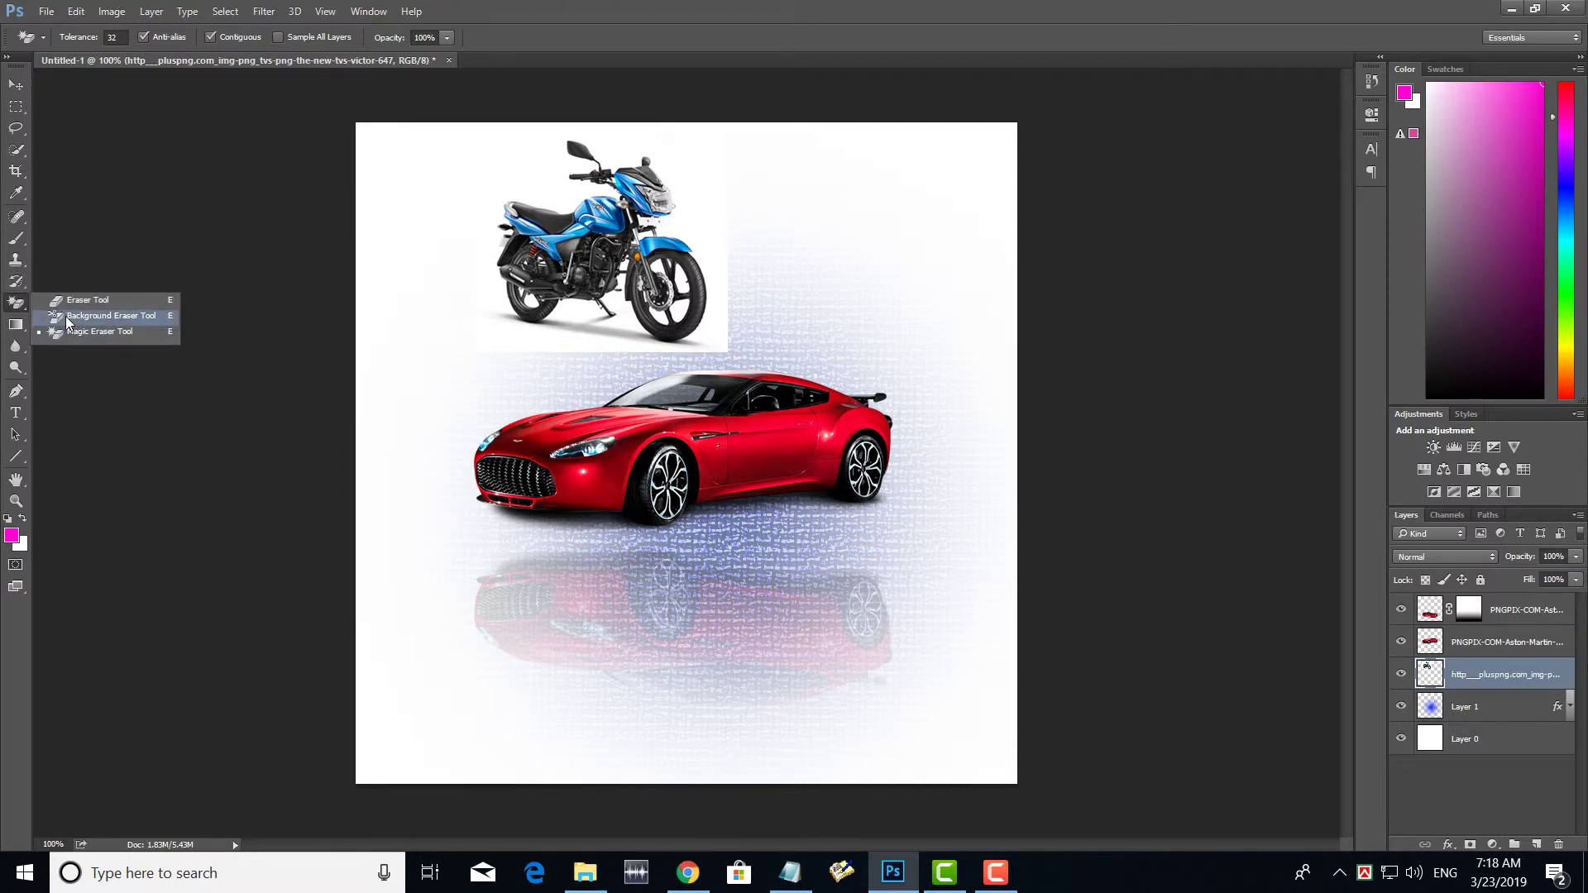
left_click(91, 316)
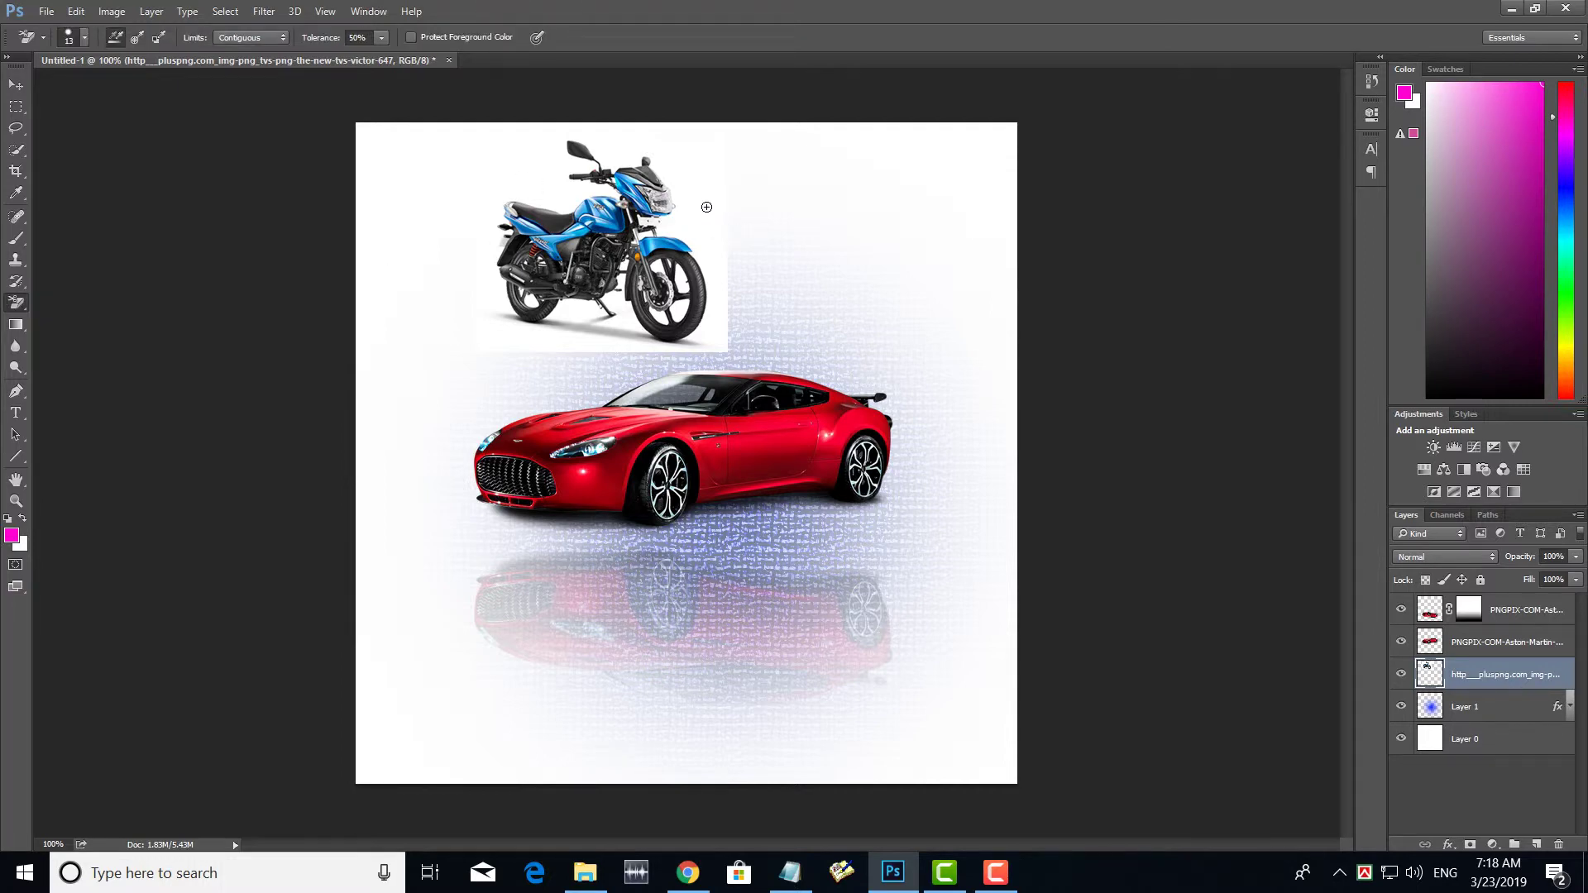
left_click(19, 303)
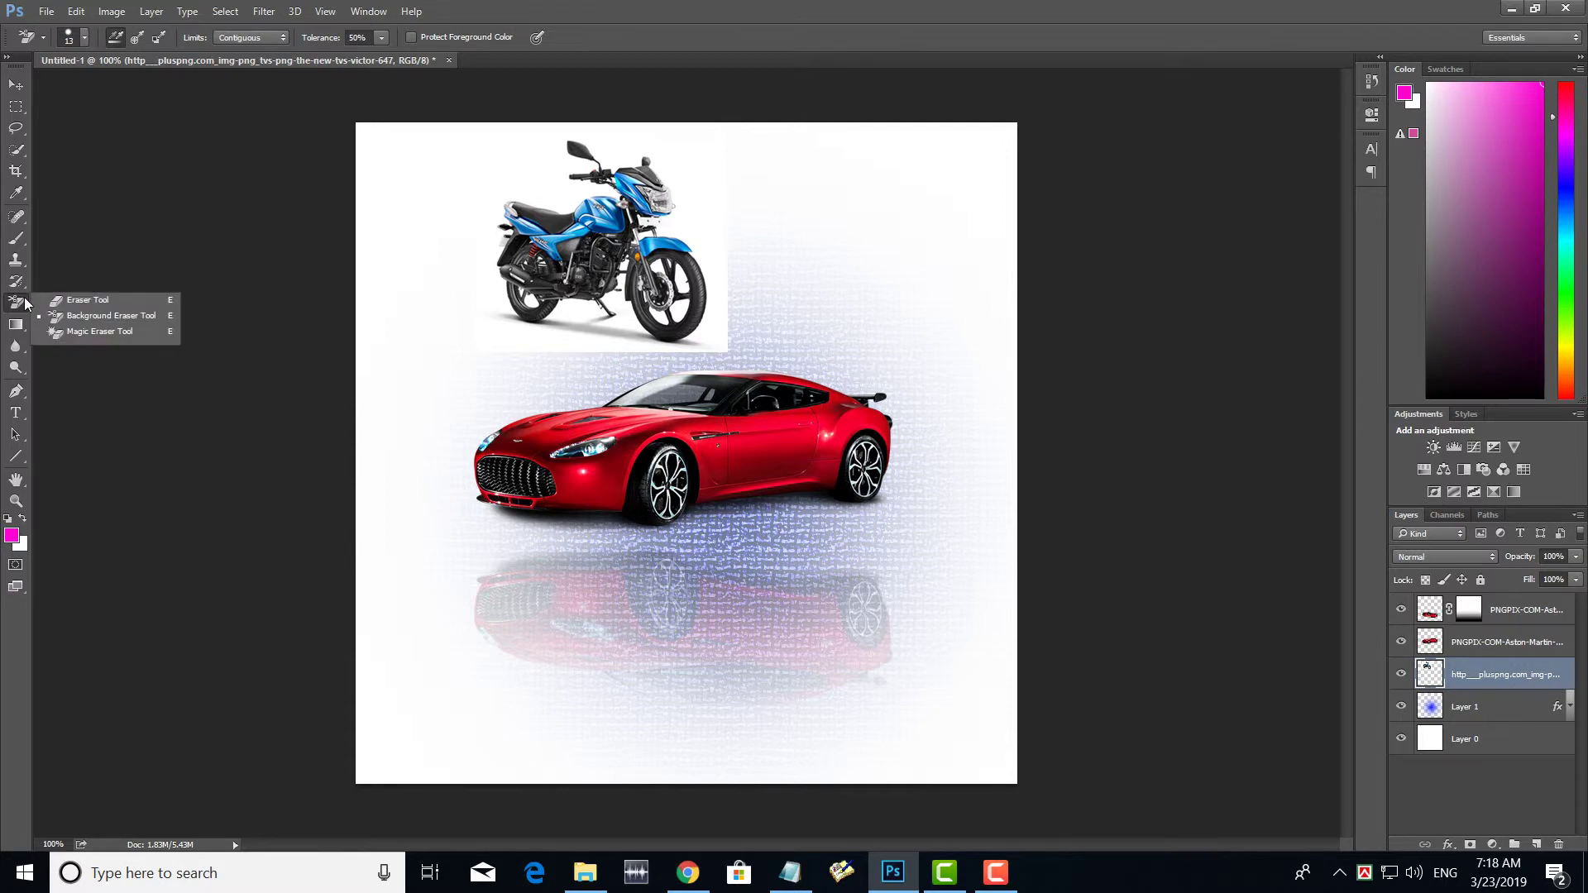
left_click(83, 300)
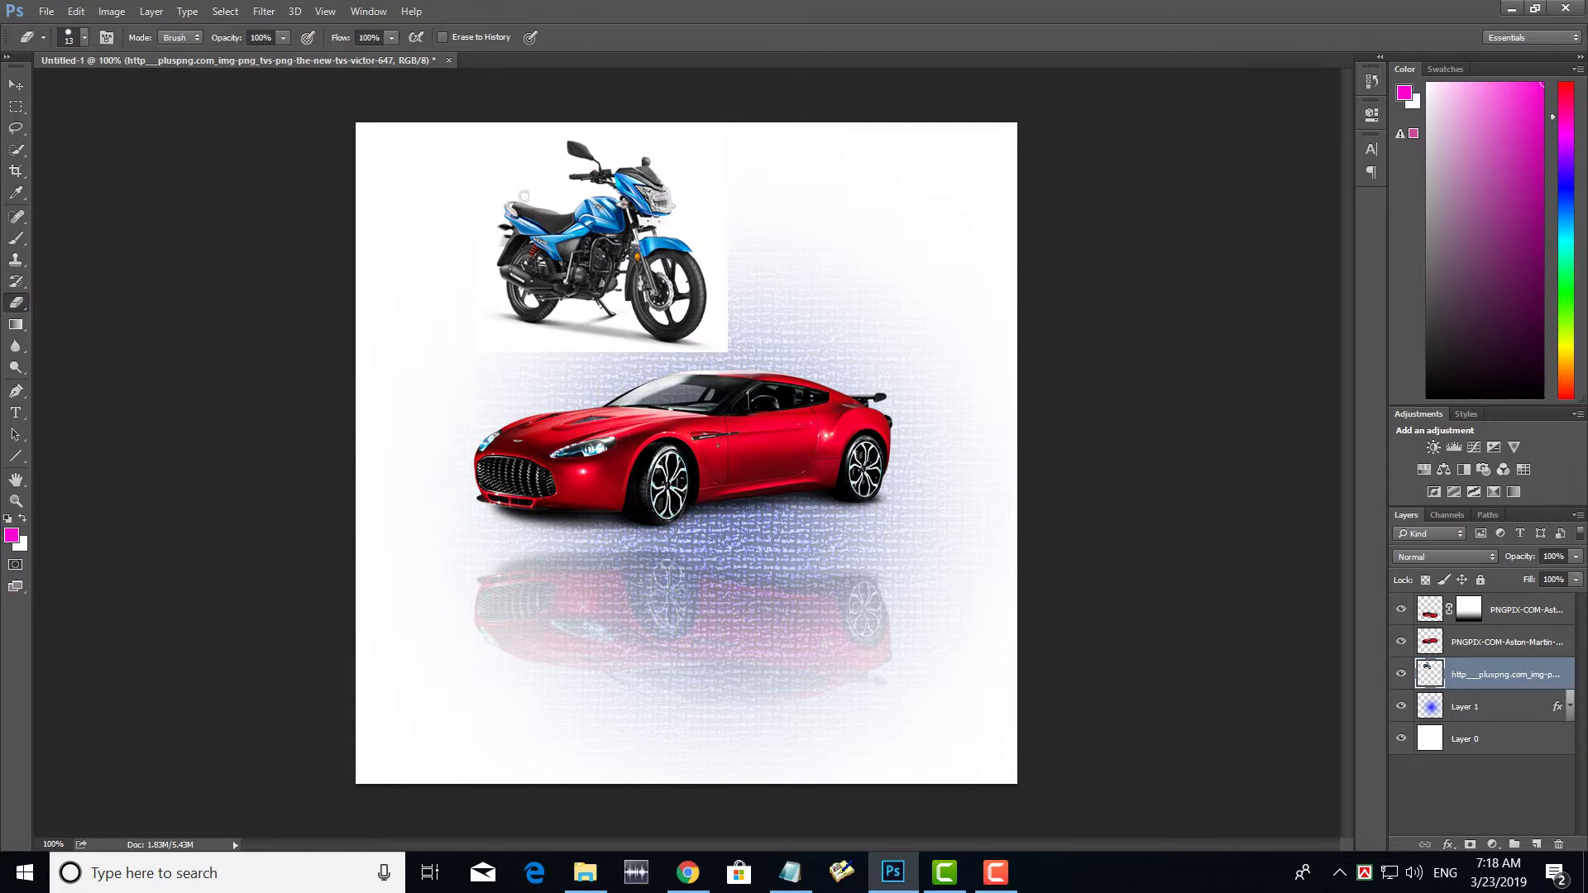
left_click(18, 308)
left_click(99, 331)
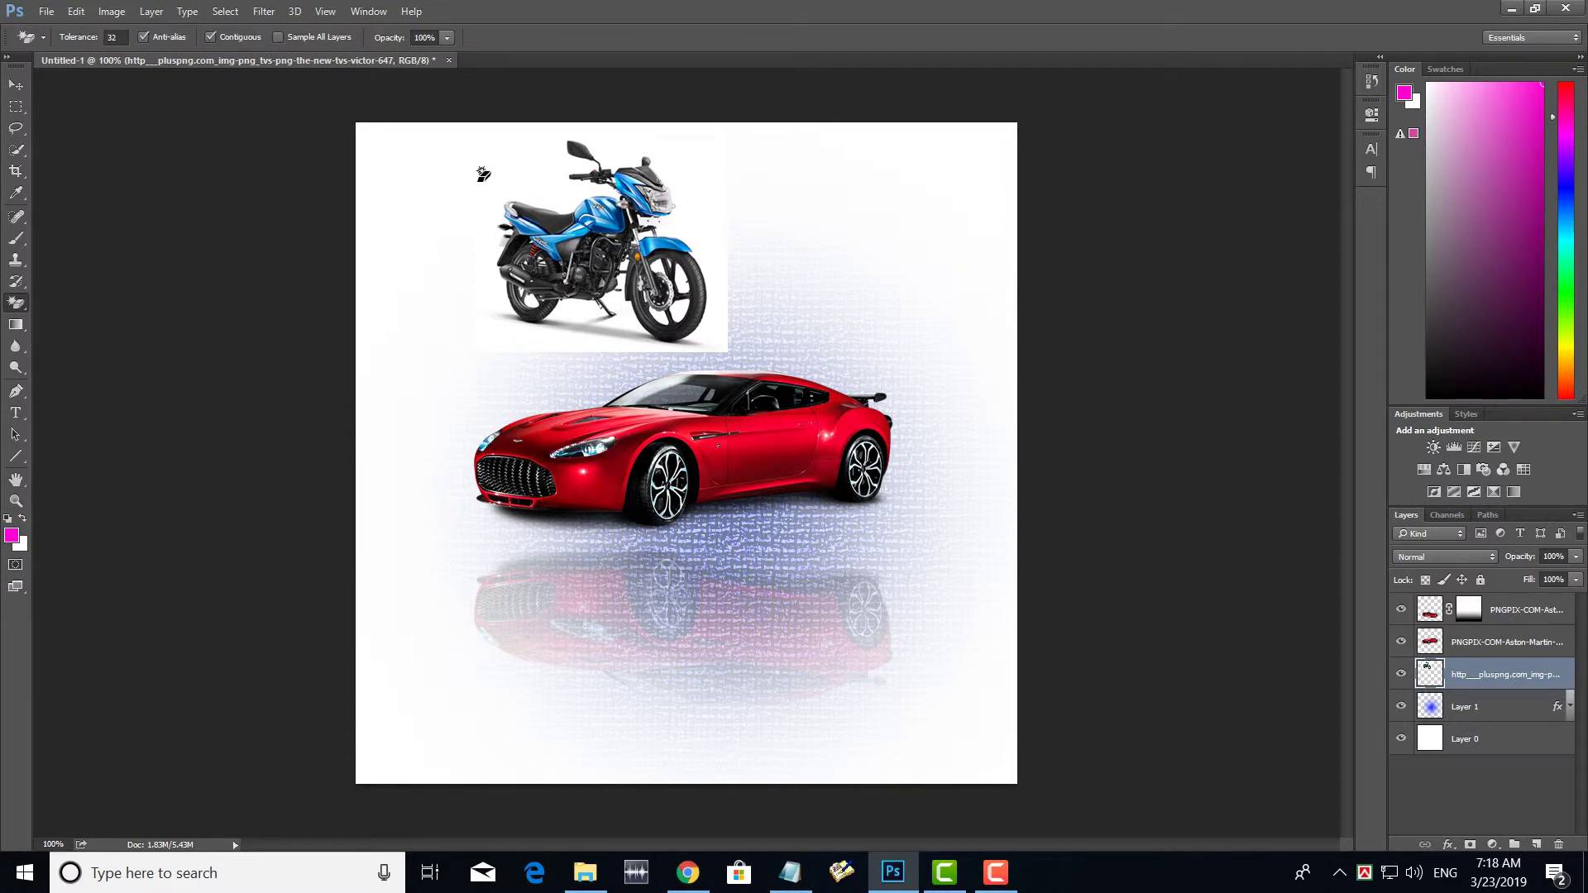
left_click(535, 174)
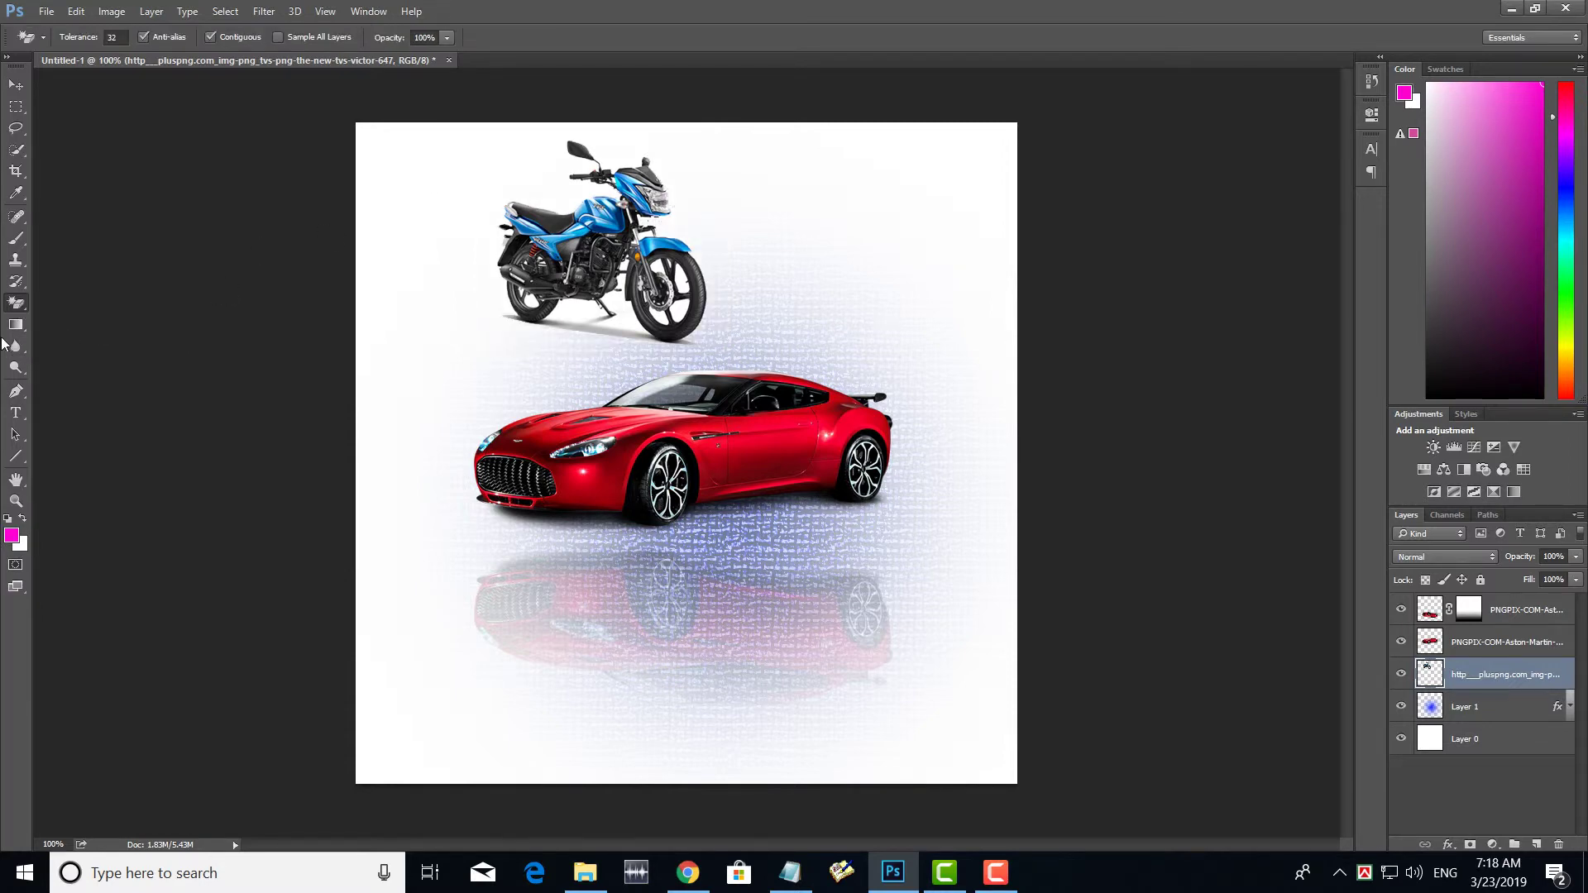
left_click(18, 310)
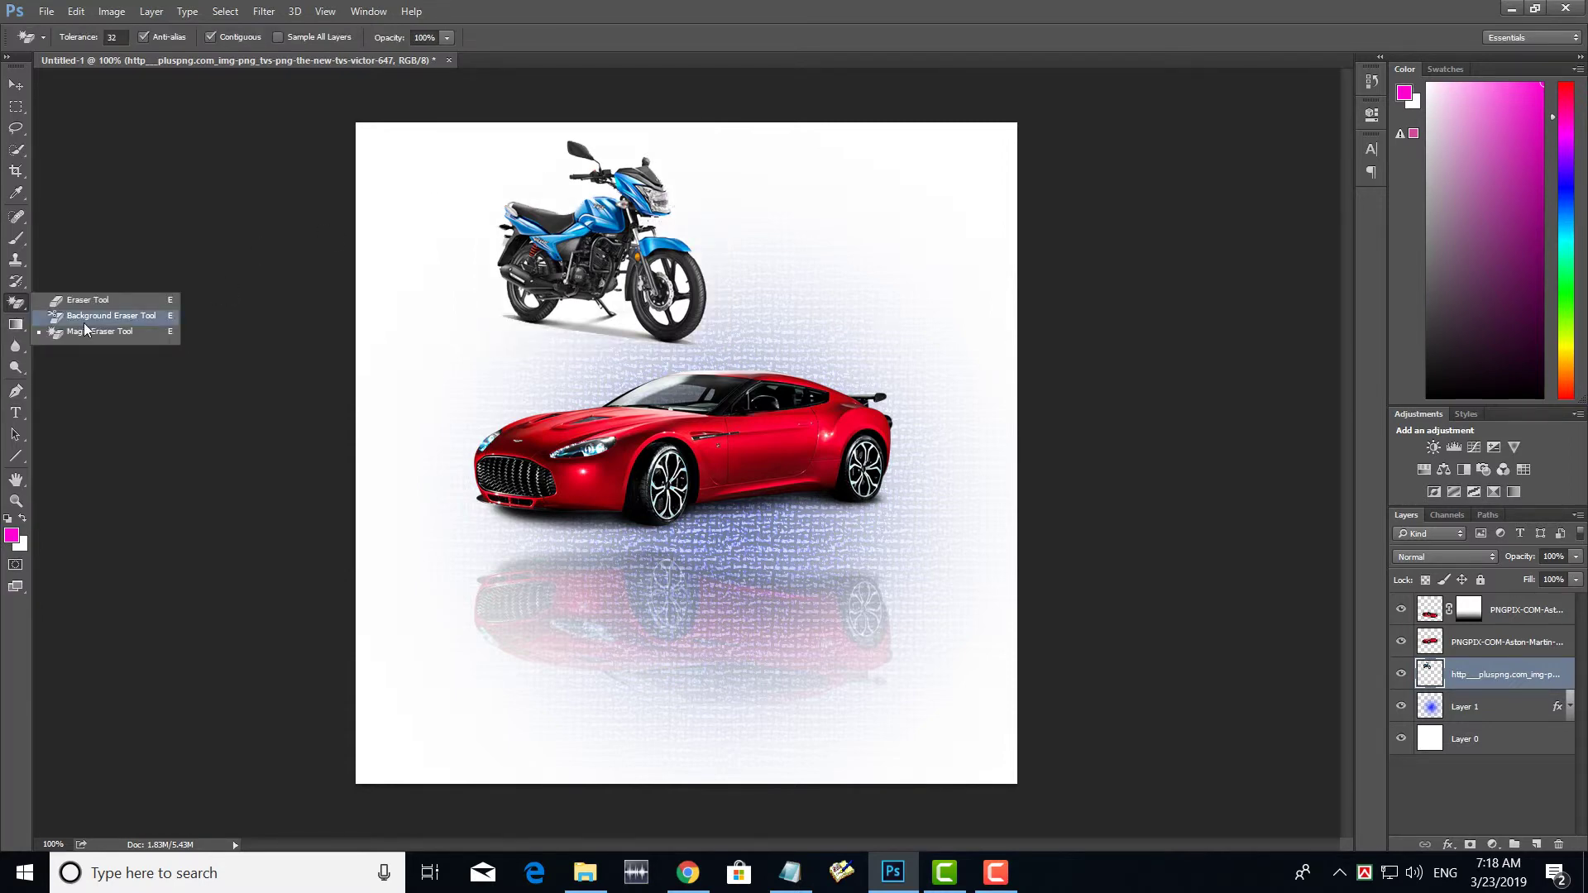
left_click(87, 335)
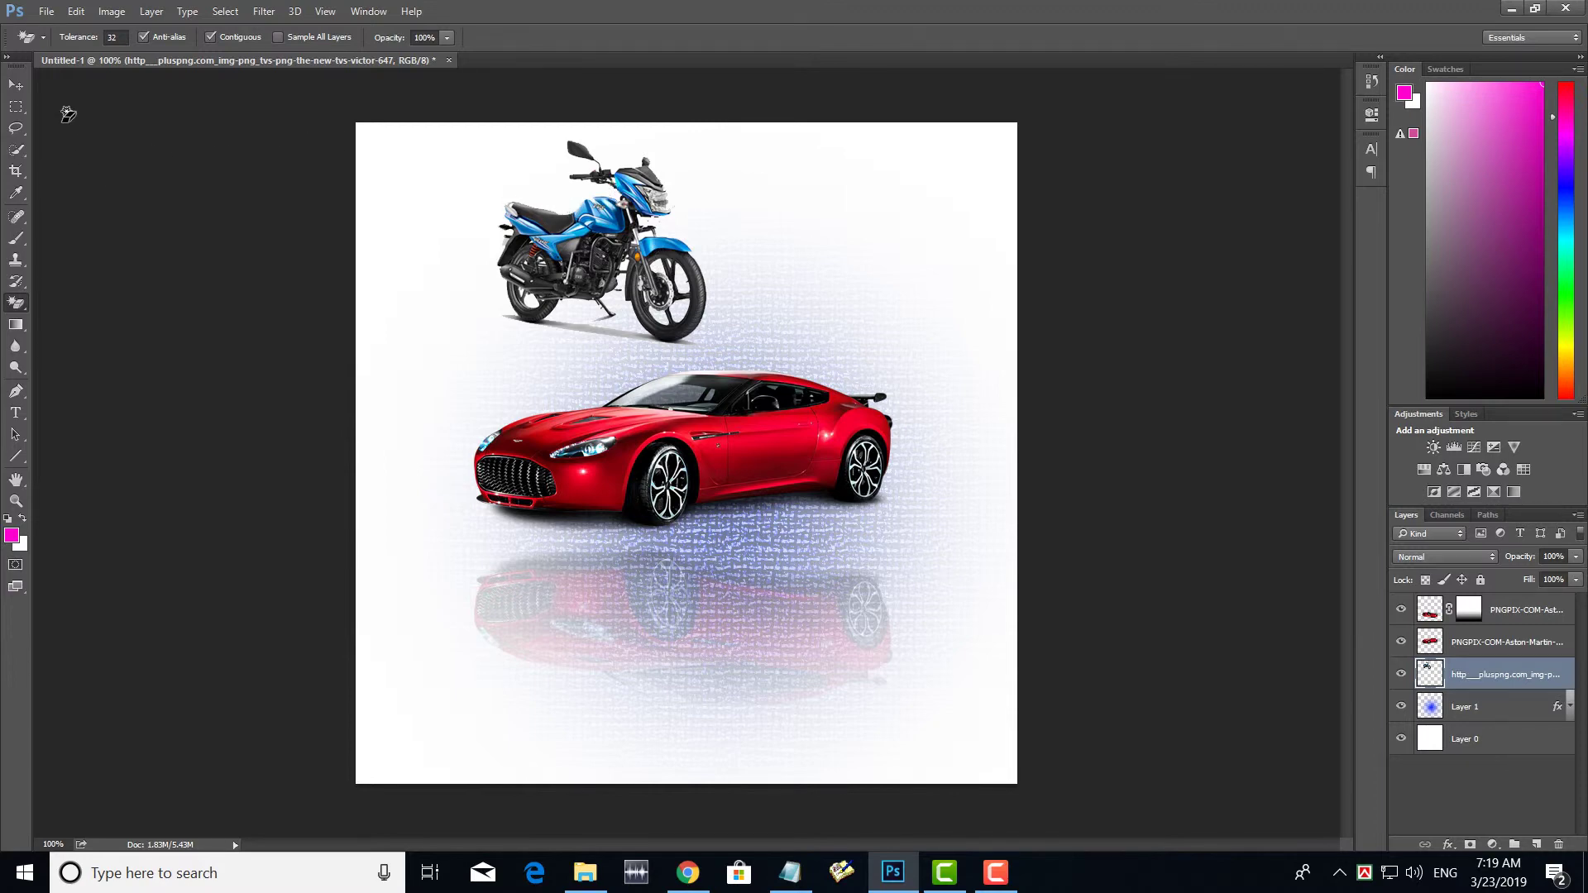
Move the motorbike onto the car's reflection and hide both Aston Martin layers.
left_click(15, 85)
mouse_move(633, 206)
left_mouse_down()
mouse_move(739, 550)
mouse_move(772, 540)
mouse_move(643, 644)
mouse_move(620, 315)
mouse_move(698, 268)
mouse_move(761, 409)
left_mouse_up()
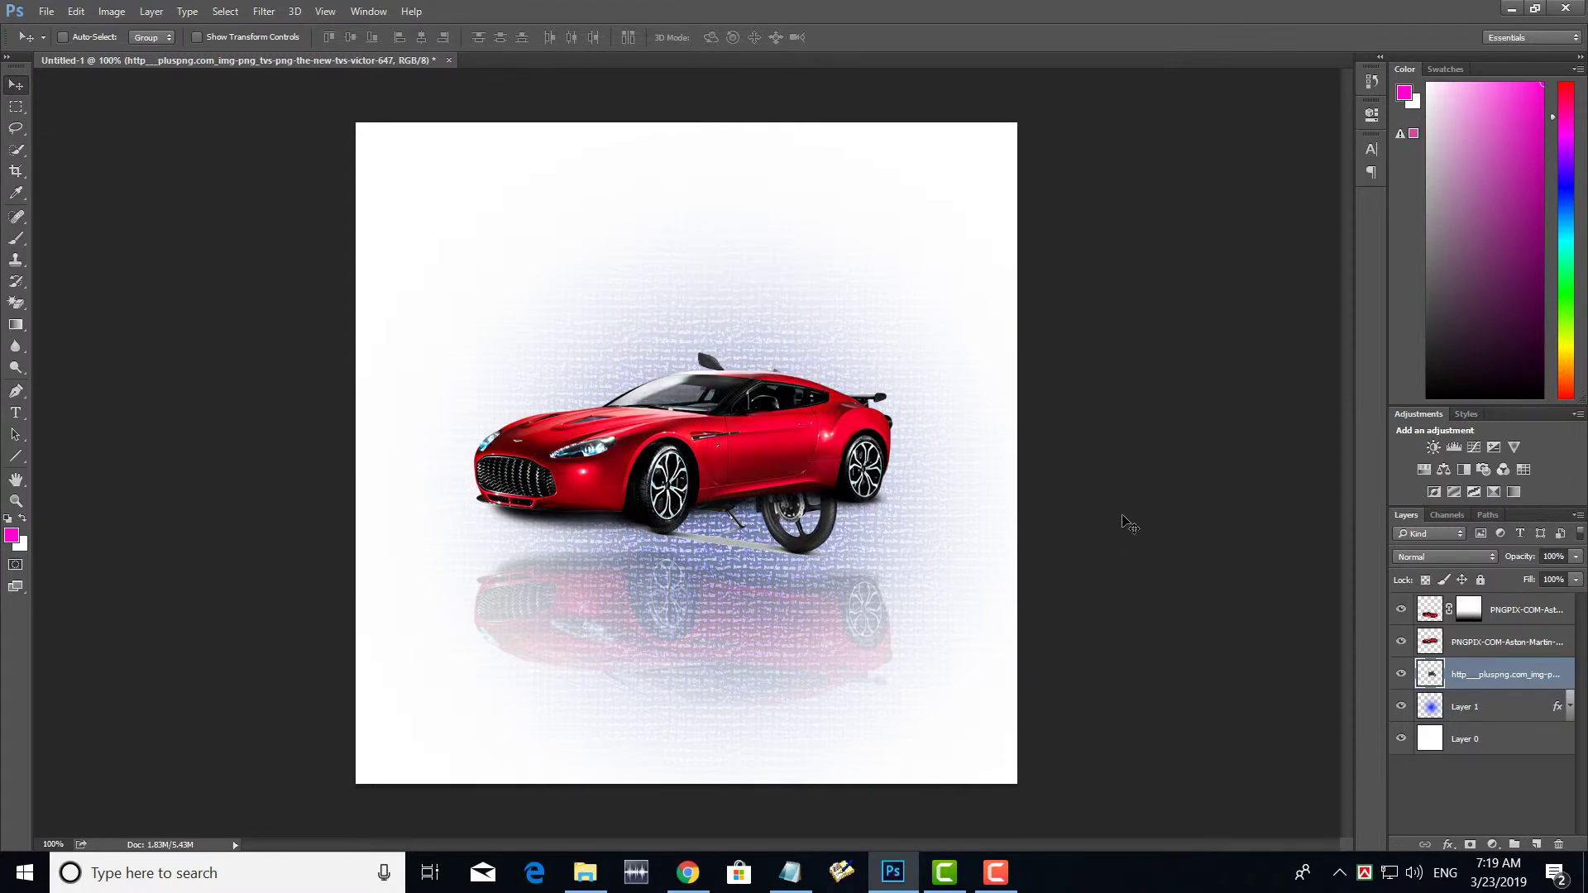
left_click(1401, 642)
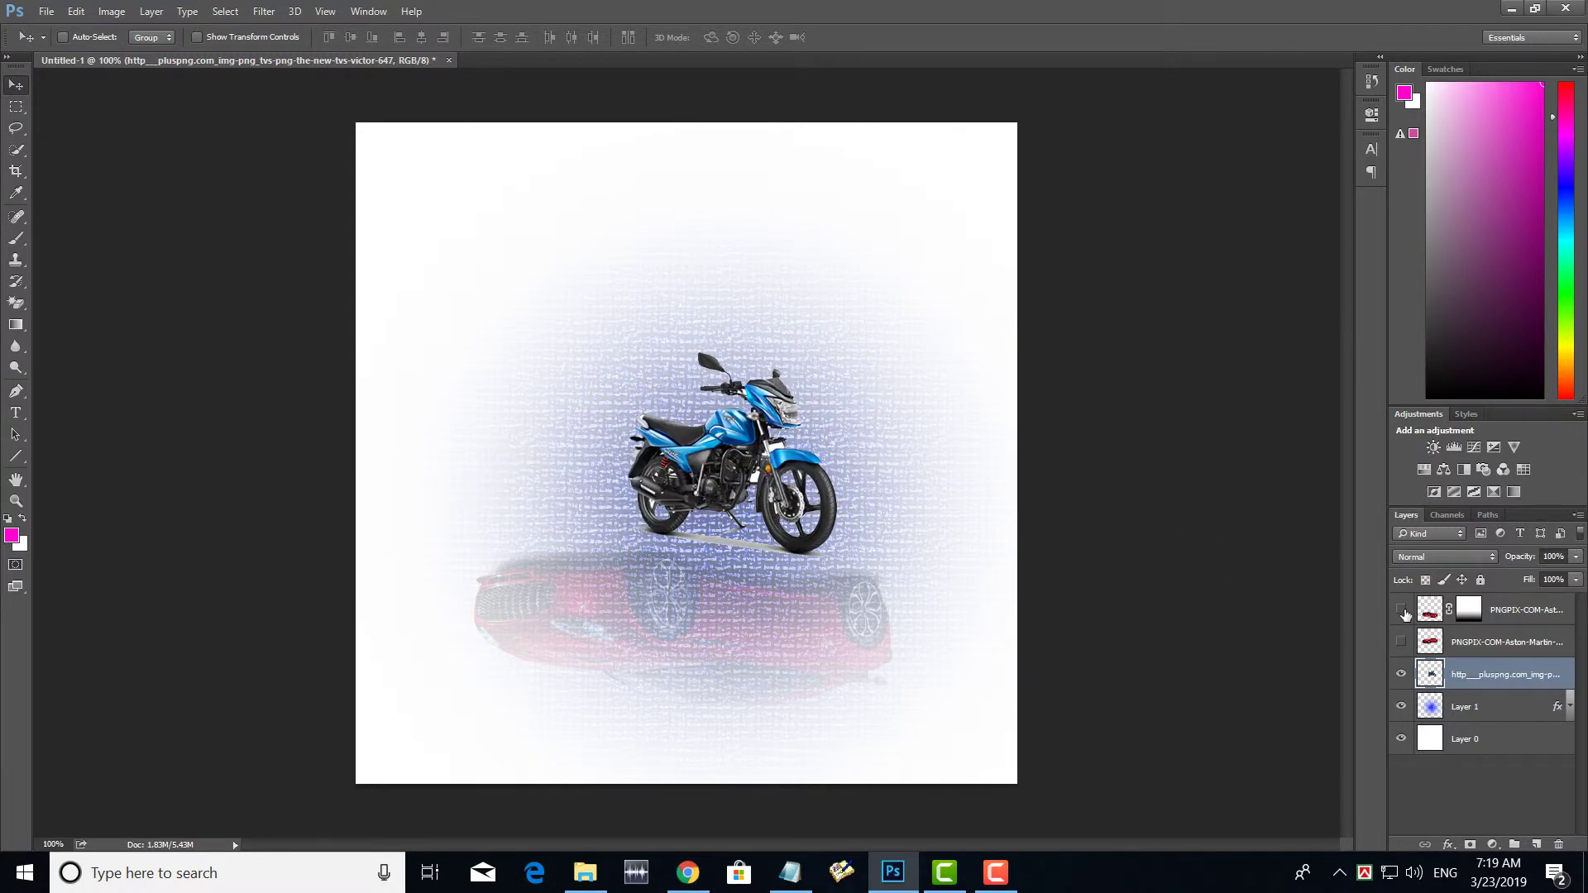
left_click(1401, 609)
Enlarge the motorbike and centre it on the blue glow, keeping the car layers hidden.
key("ctrl+t")
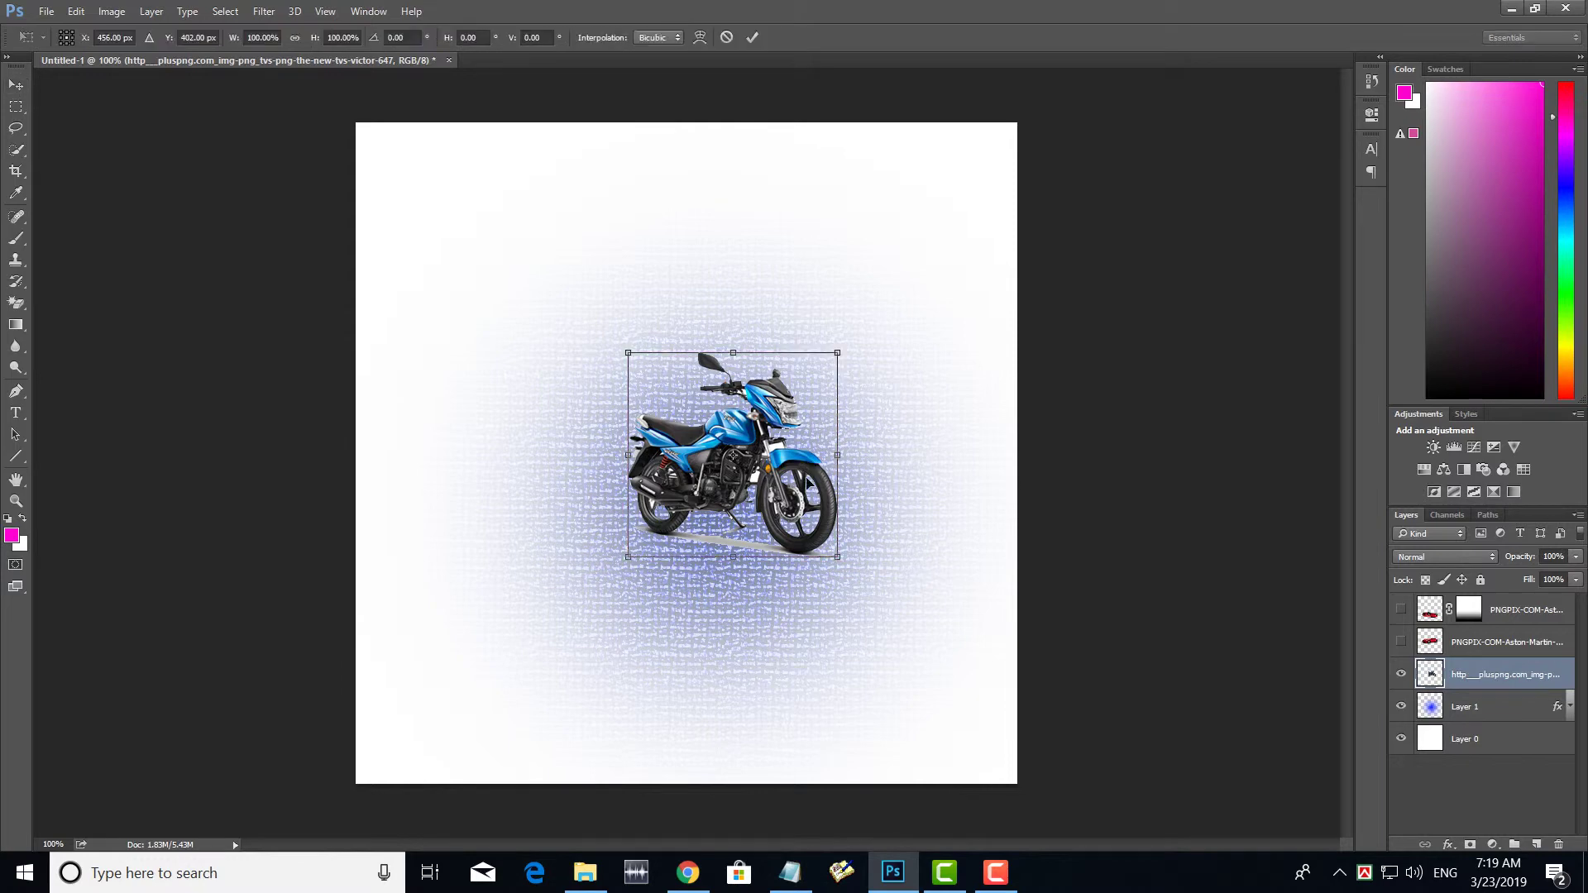
mouse_move(833, 552)
left_mouse_down()
mouse_move(904, 609)
mouse_move(823, 575)
left_mouse_up()
key("Return")
left_click(1402, 642)
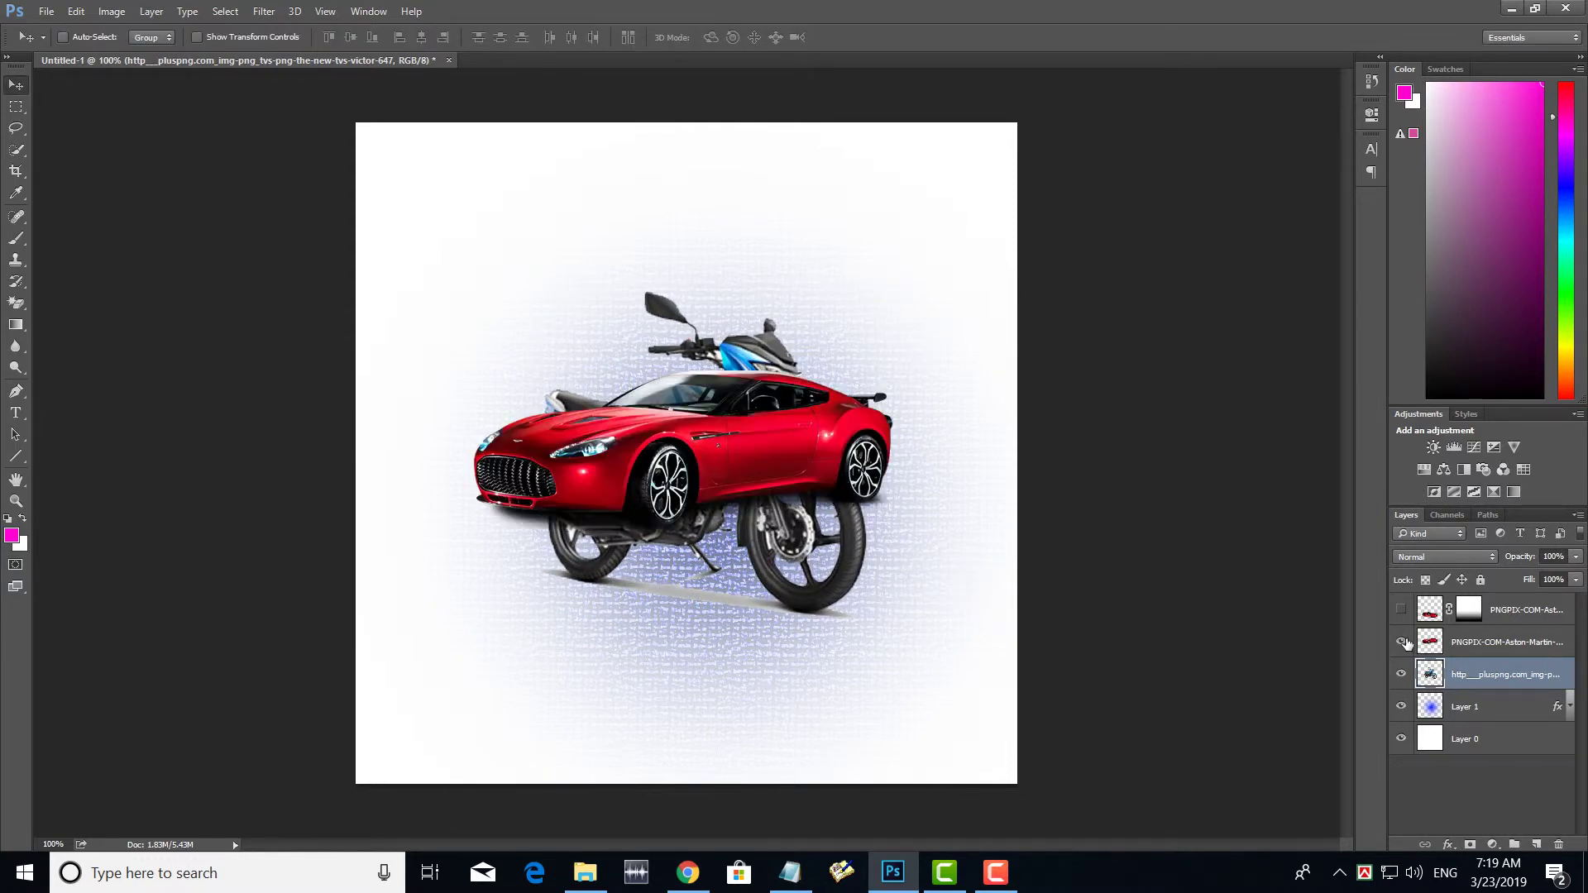
left_click(1401, 642)
left_click(1401, 609)
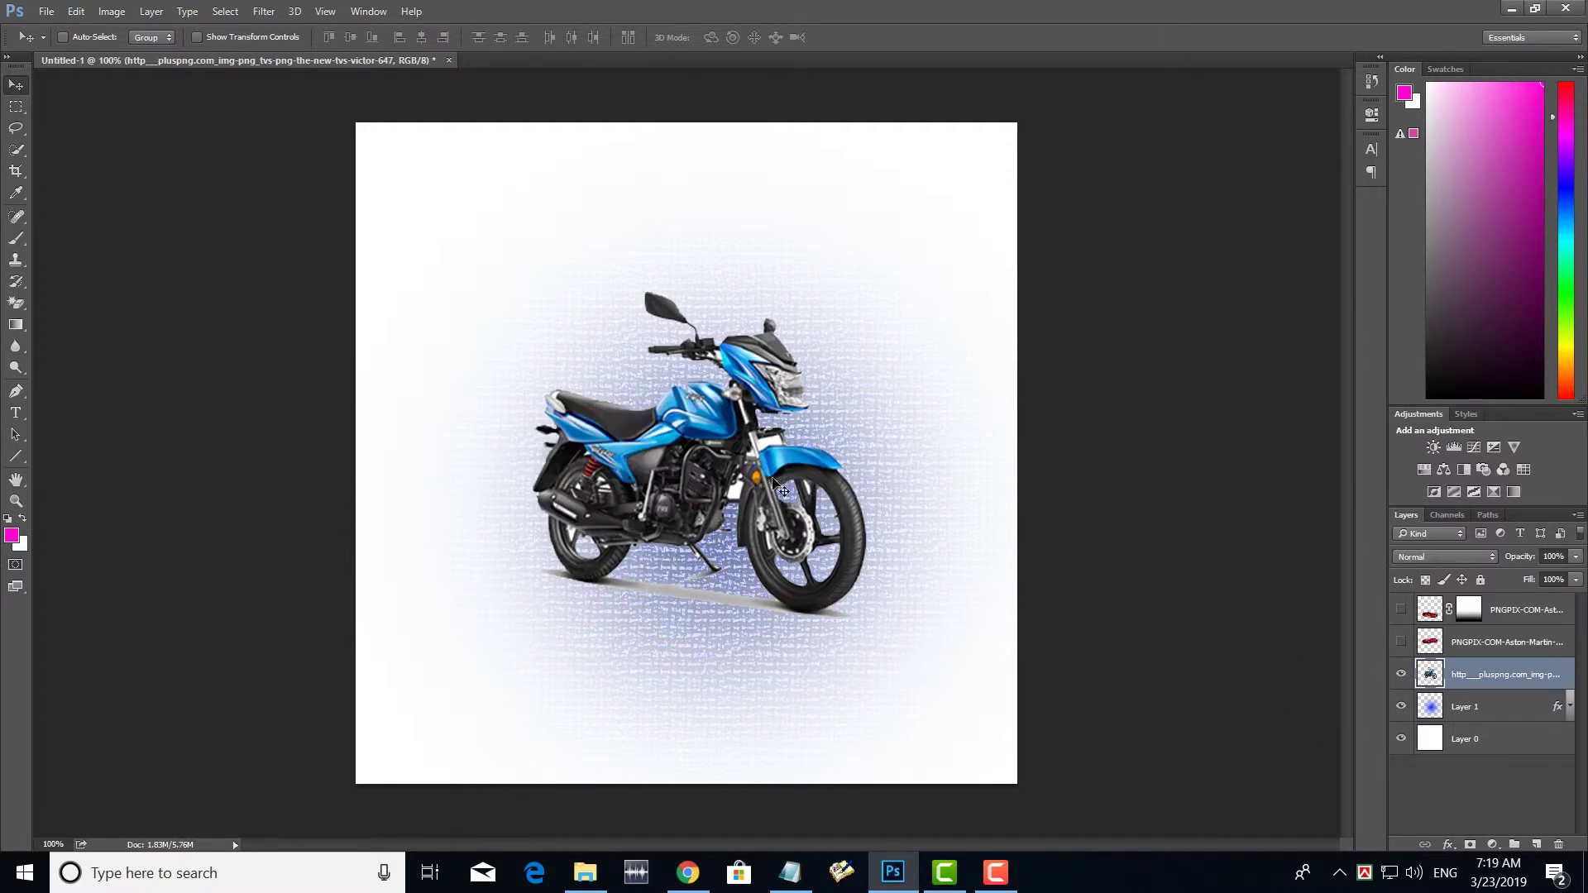
mouse_move(767, 482)
left_mouse_down()
mouse_move(774, 455)
mouse_move(772, 479)
left_mouse_up()
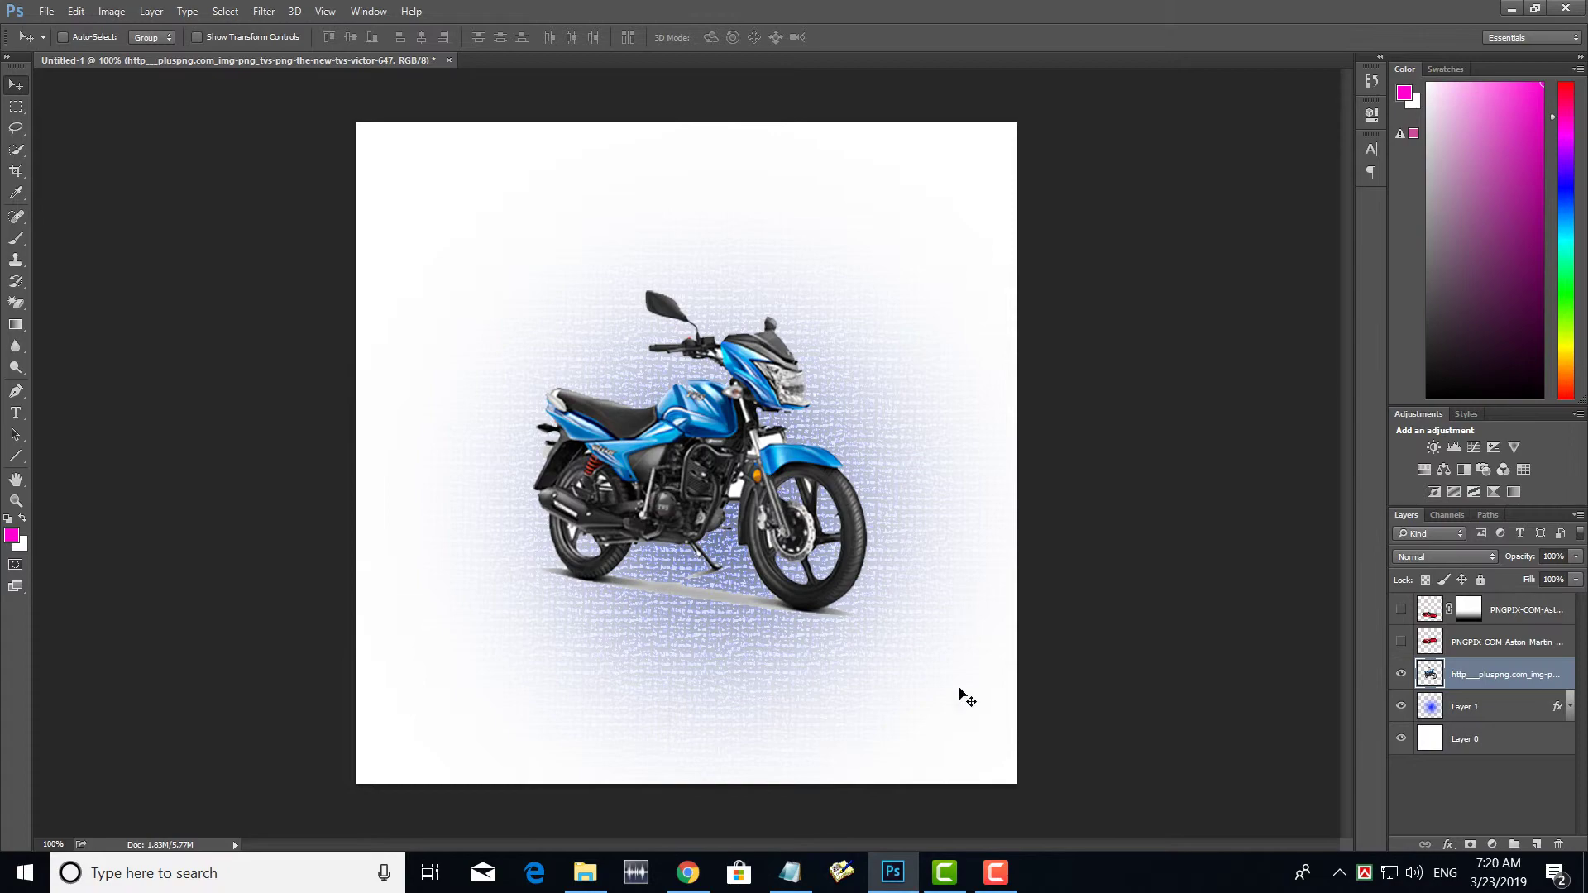
Switch to the fabrilife Bangla Funny T-Shirts tab and scroll through its shirt grid.
left_click(691, 870)
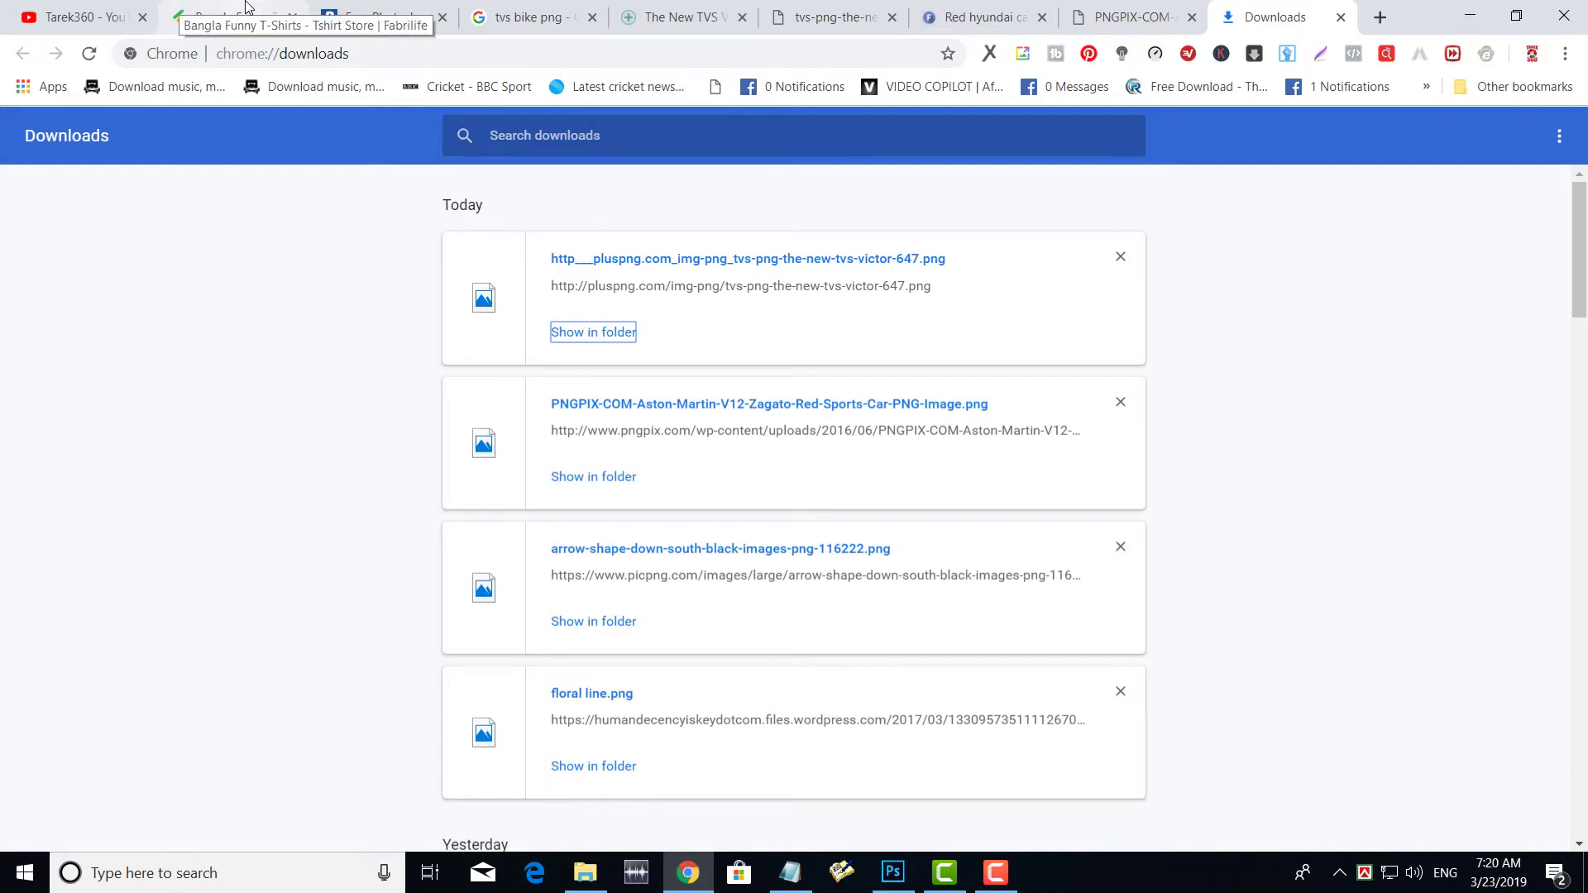
left_click(198, 15)
scroll(1060, 447, "down", 6)
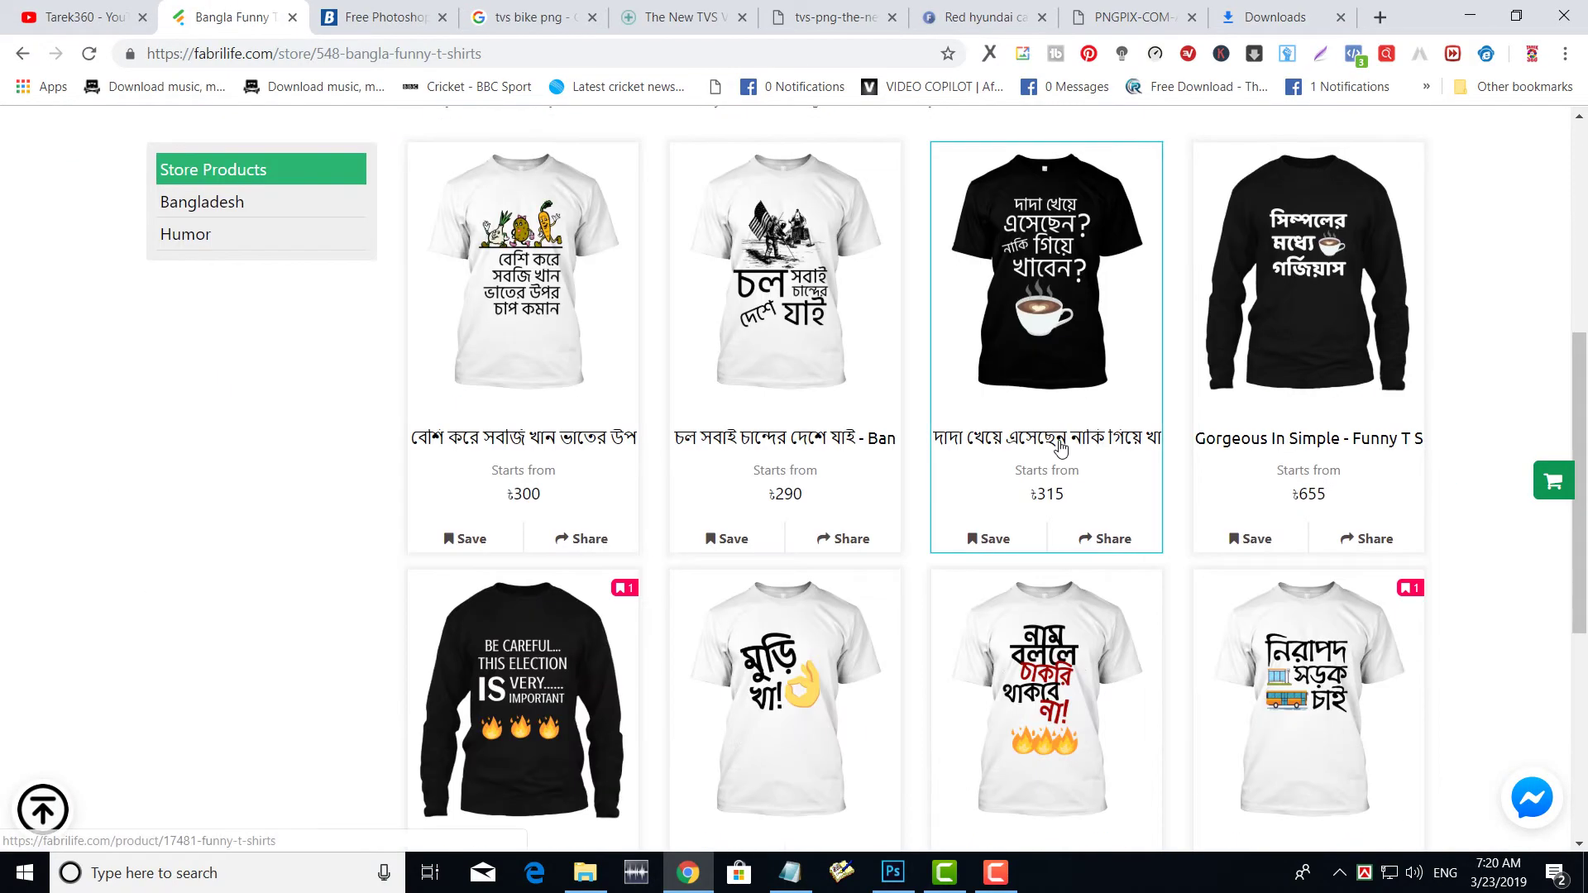
scroll(1061, 447, "down", 6)
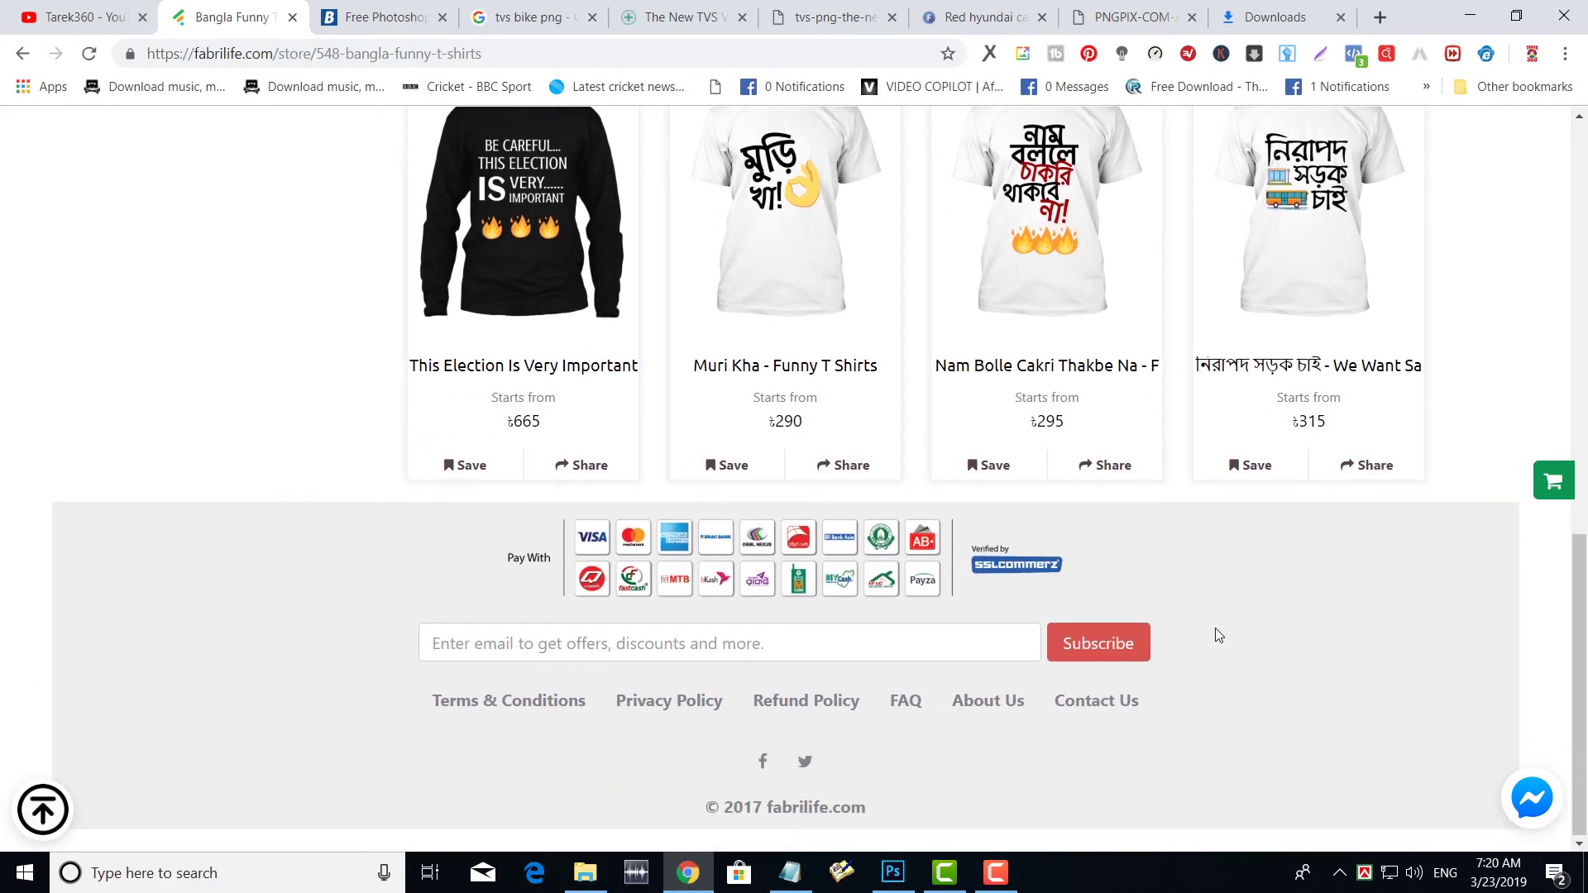
scroll(1216, 635, "up", 7)
scroll(1216, 635, "up", 4)
scroll(1218, 634, "down", 7)
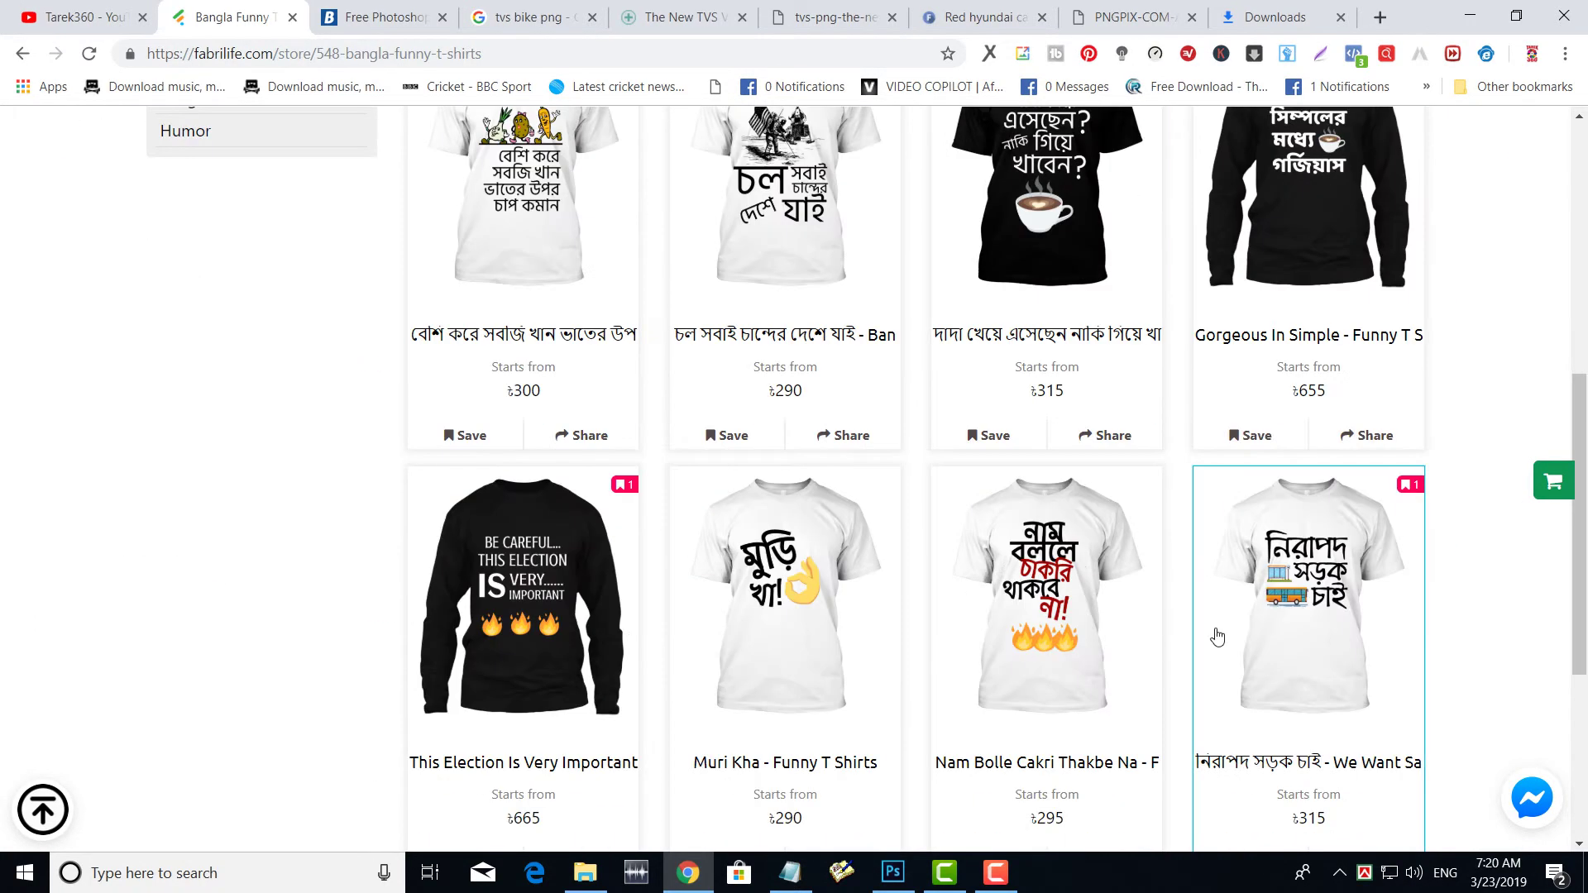
scroll(856, 699, "down", 5)
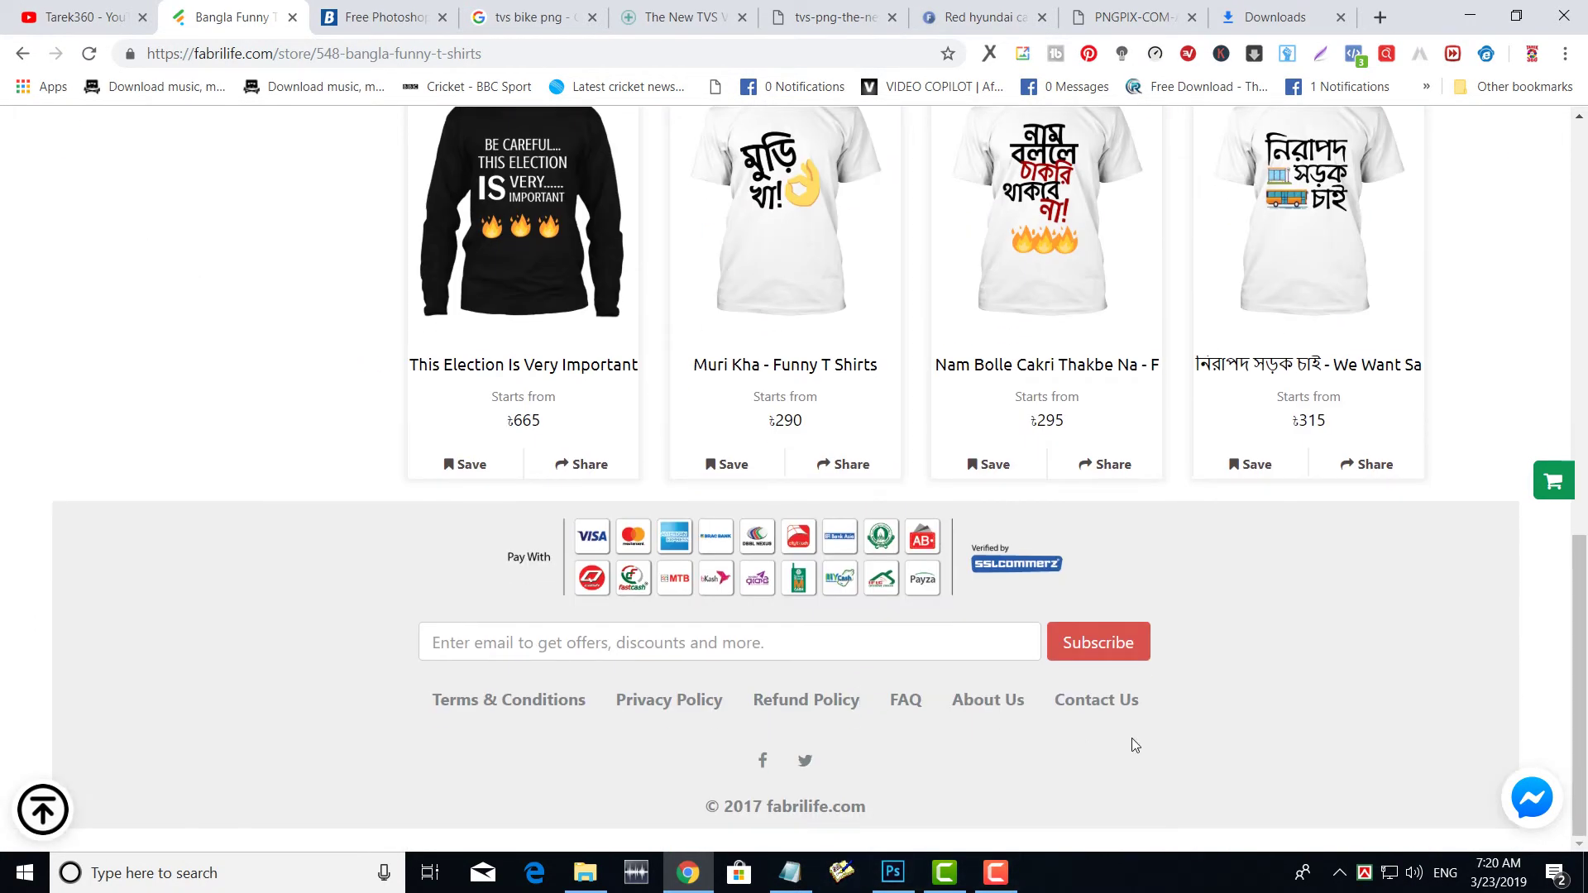
scroll(1135, 744, "up", 7)
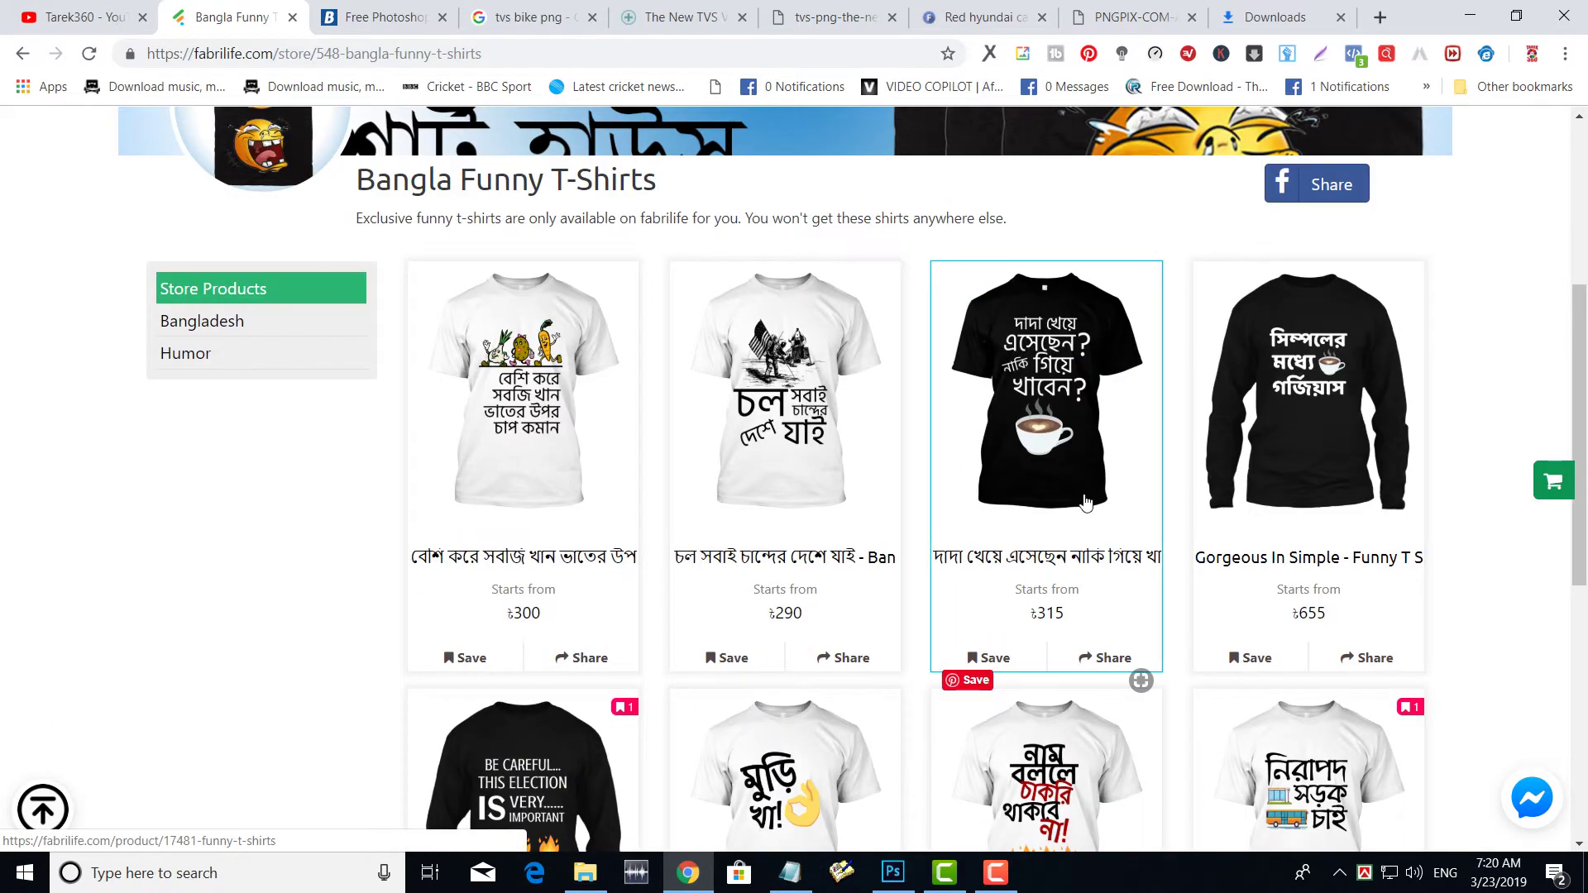
scroll(995, 483, "up", 5)
scroll(837, 463, "down", 7)
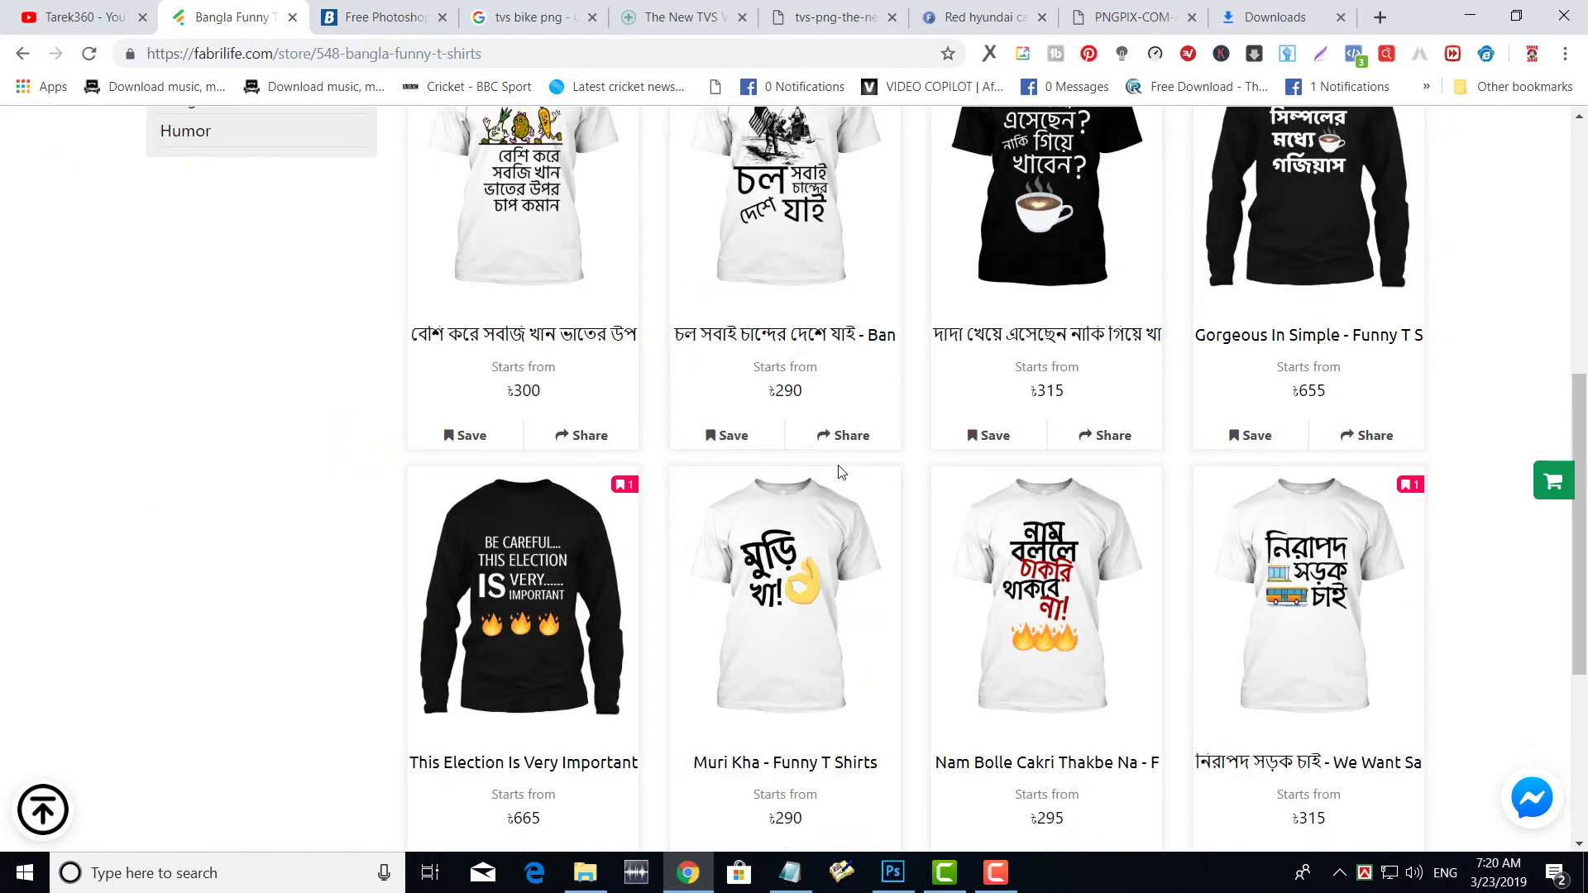